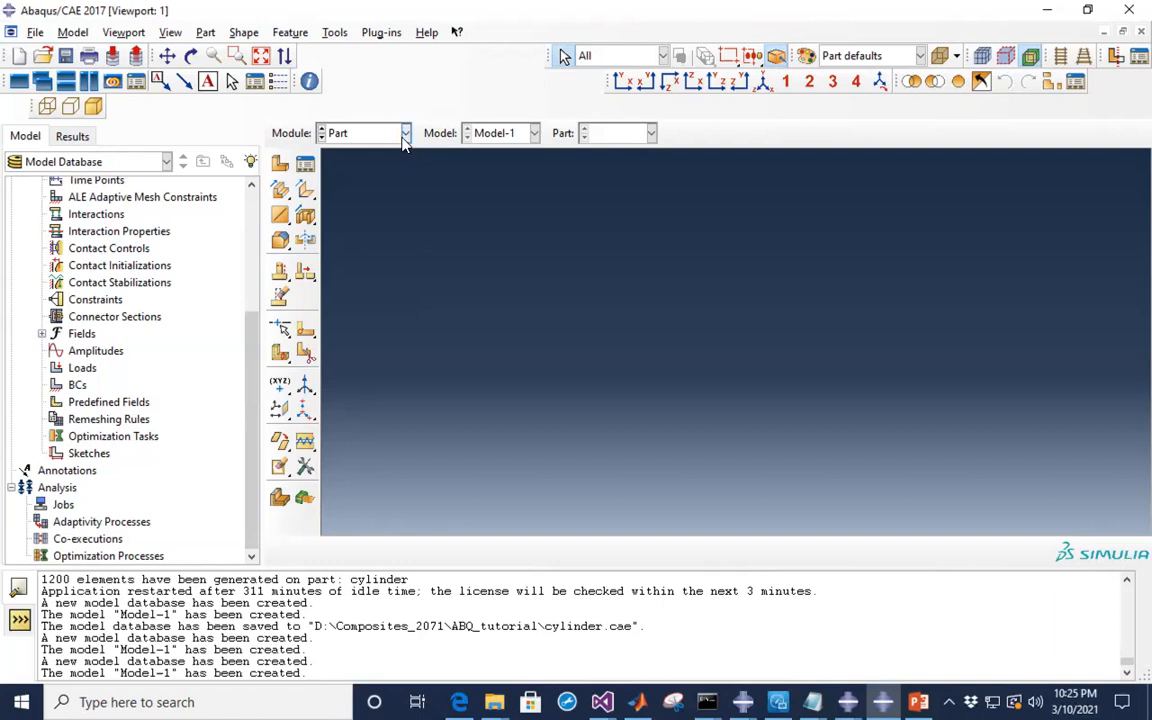
# - Keep the Part module active and review the problem set-up slide
pyautogui.click(405, 143)
pyautogui.click(358, 156)
pyautogui.click(918, 702)
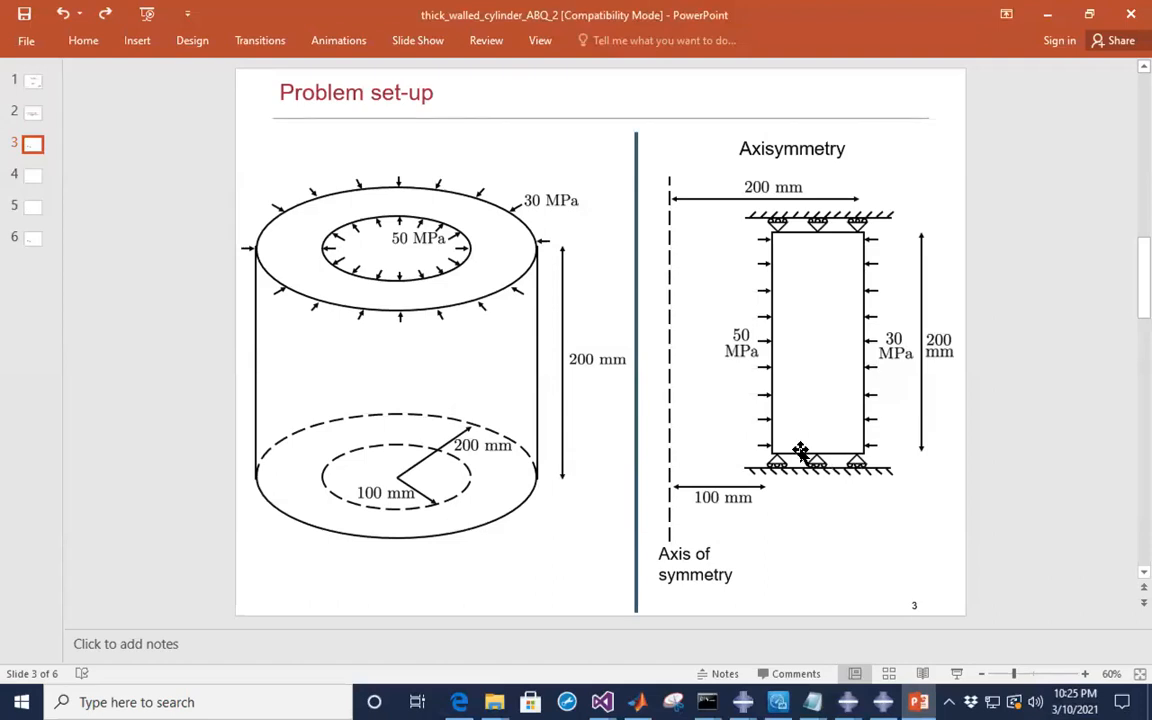
pyautogui.click(1047, 16)
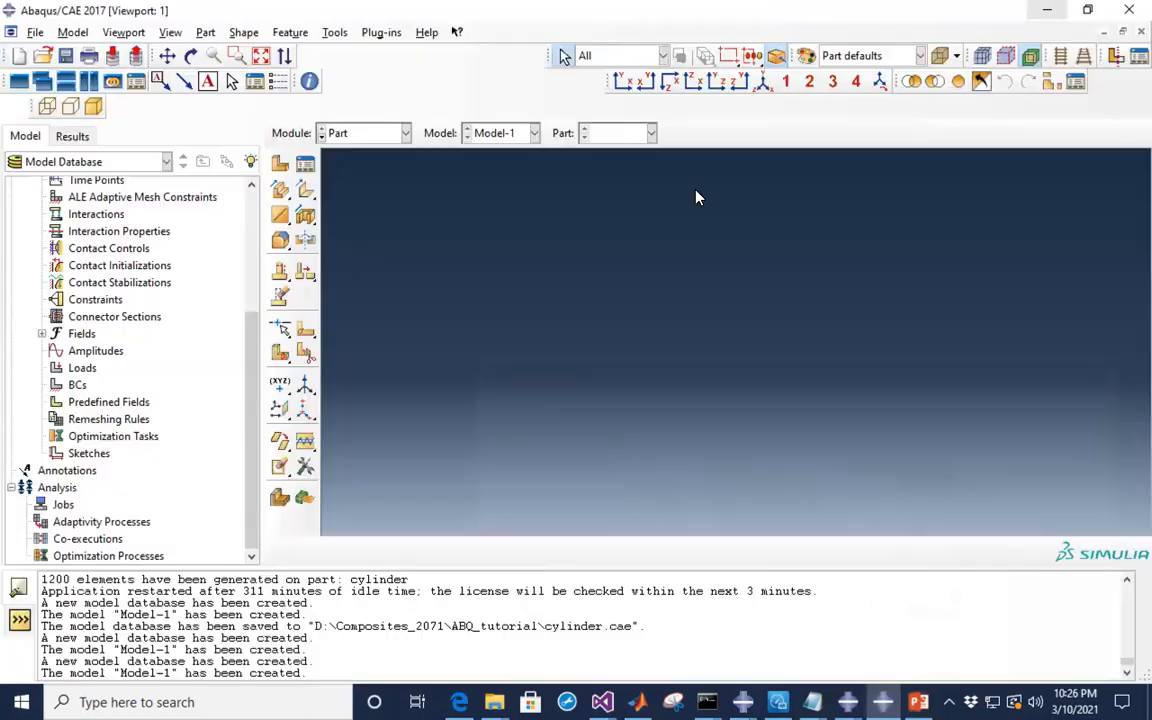
# - Create an axisymmetric deformable shell part named 'cylinder' with approximate size 200.e-3
pyautogui.click(281, 168)
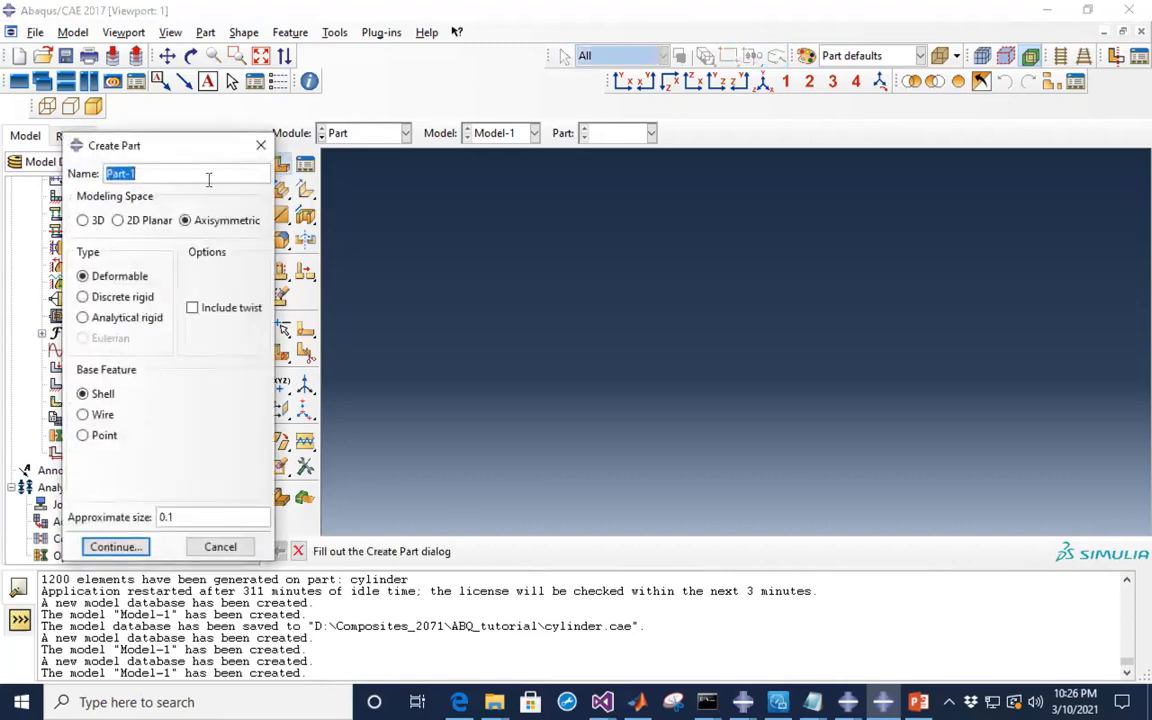
pyautogui.click(105, 173)
pyautogui.tripleClick(105, 173)
pyautogui.write('cylinder')
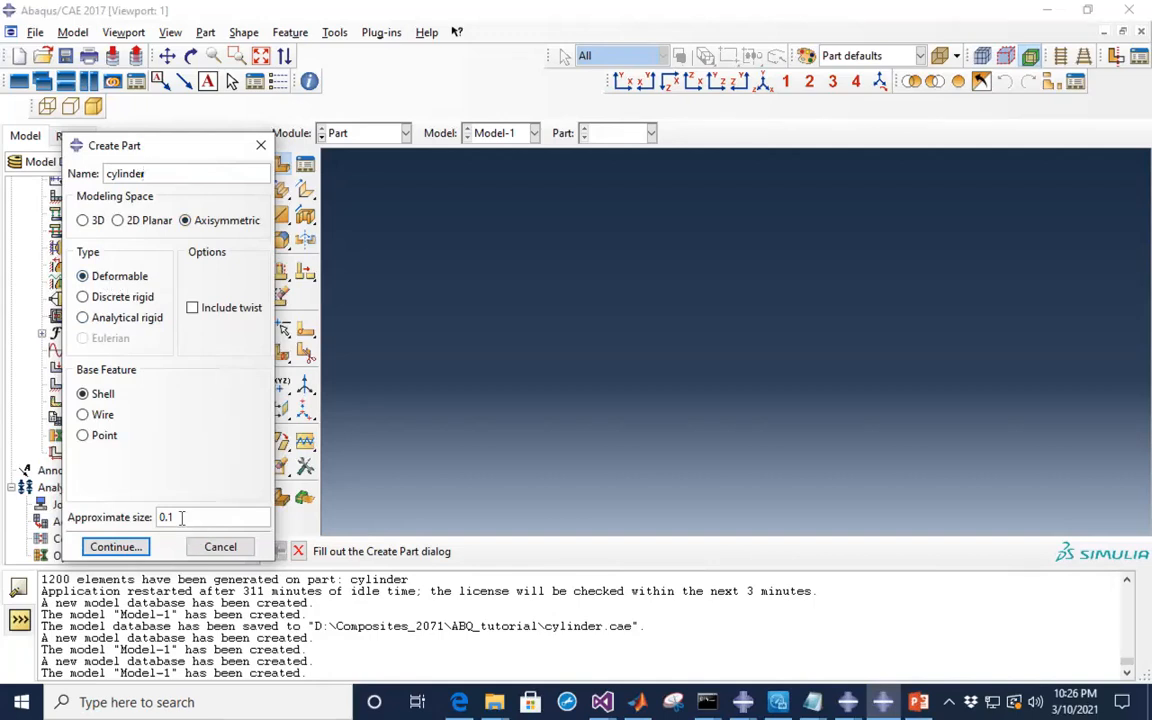
pyautogui.moveTo(181, 517); pyautogui.dragTo(143, 517)
pyautogui.click(916, 703)
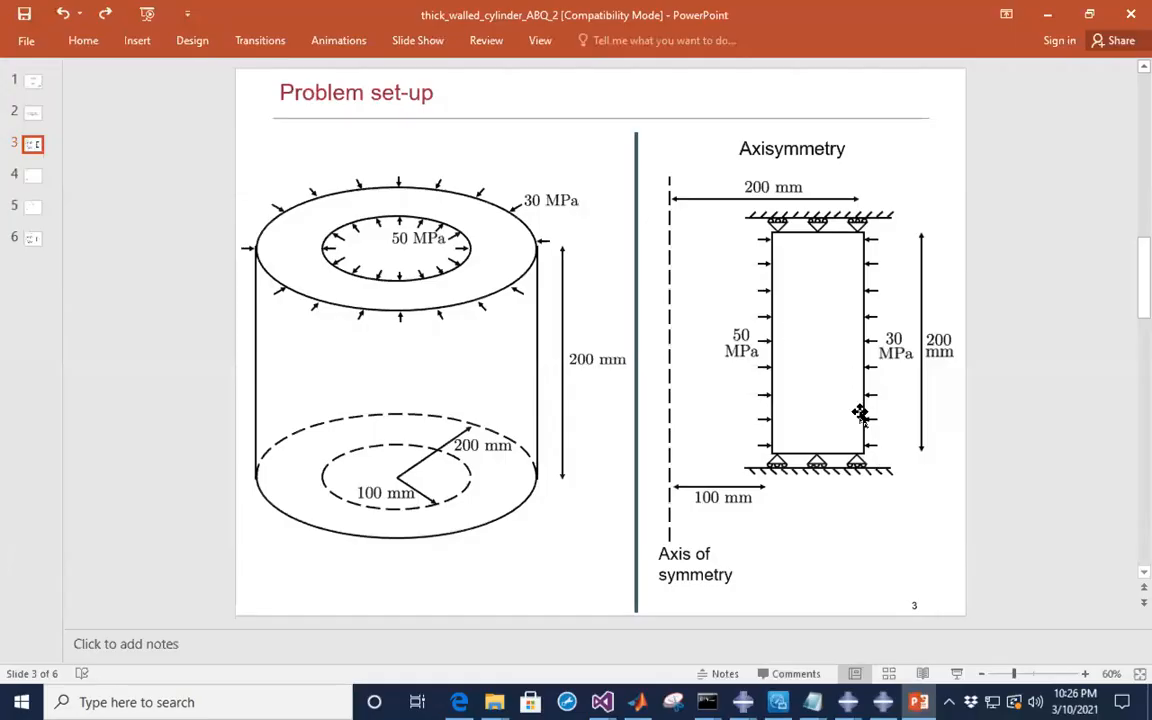
pyautogui.click(1047, 14)
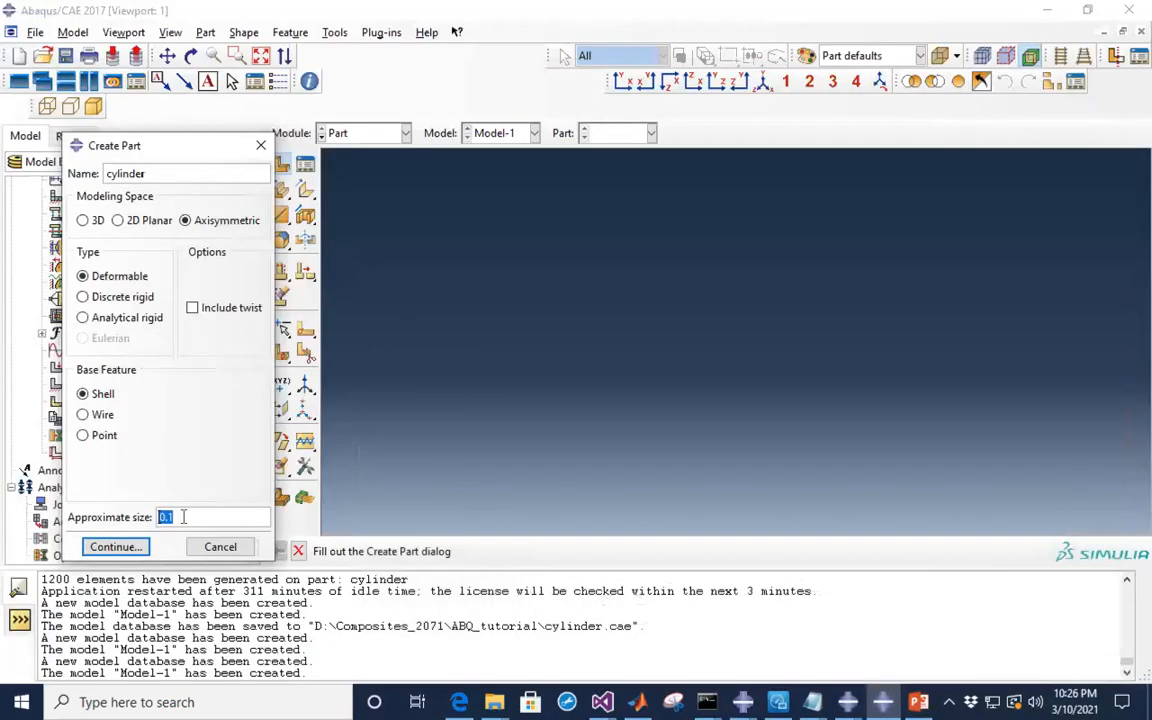
pyautogui.press('BackSpace')
pyautogui.write('200.e3')
pyautogui.click(186, 517)
pyautogui.write('-3')
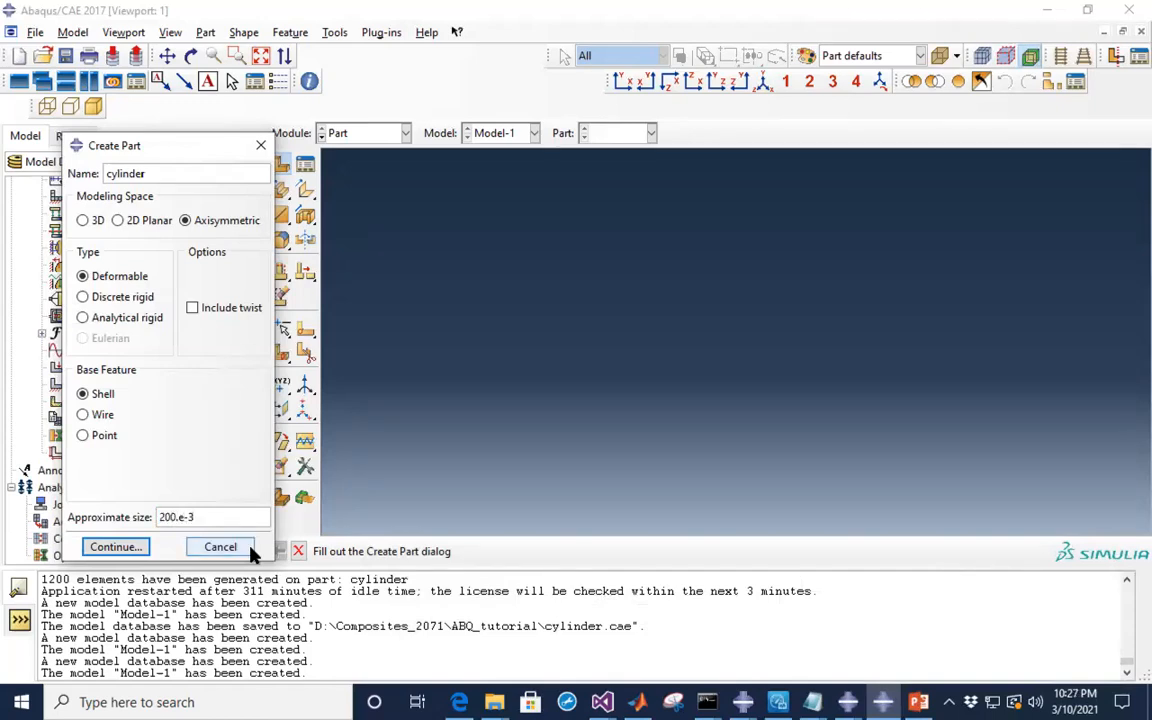
pyautogui.click(133, 550)
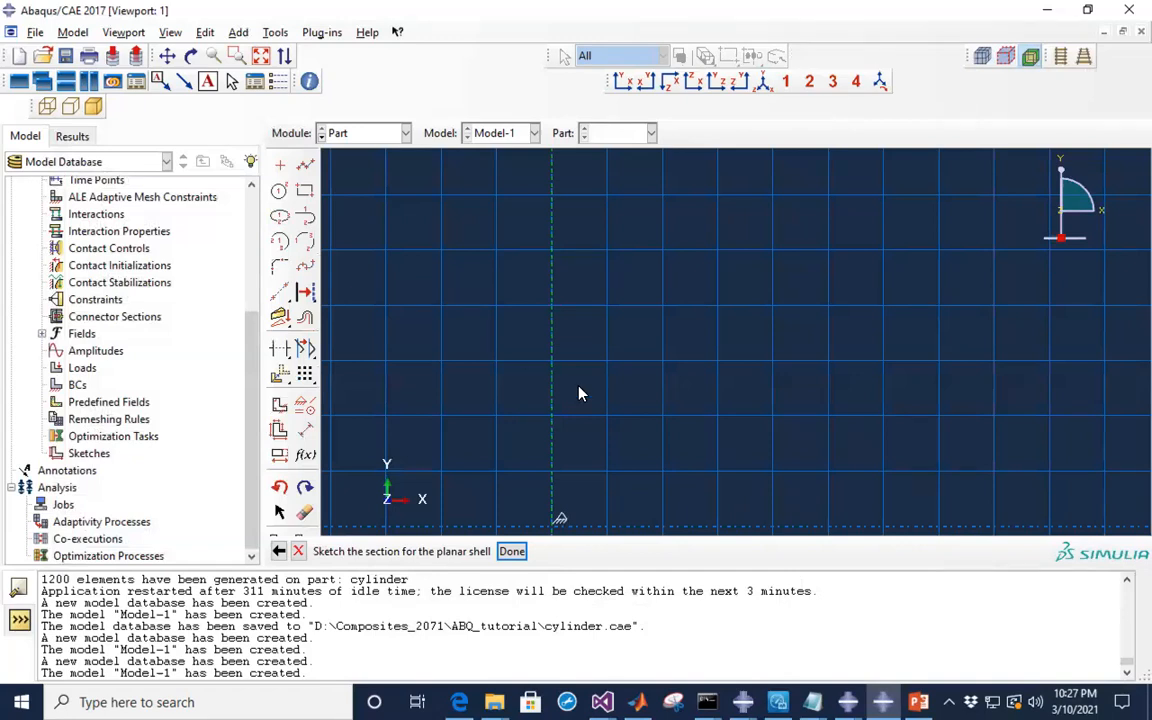
# - Zoom out the sketch grid and pick the isolated point tool
pyautogui.scroll(-5, 465, 374)
pyautogui.scroll(-3, 465, 374)
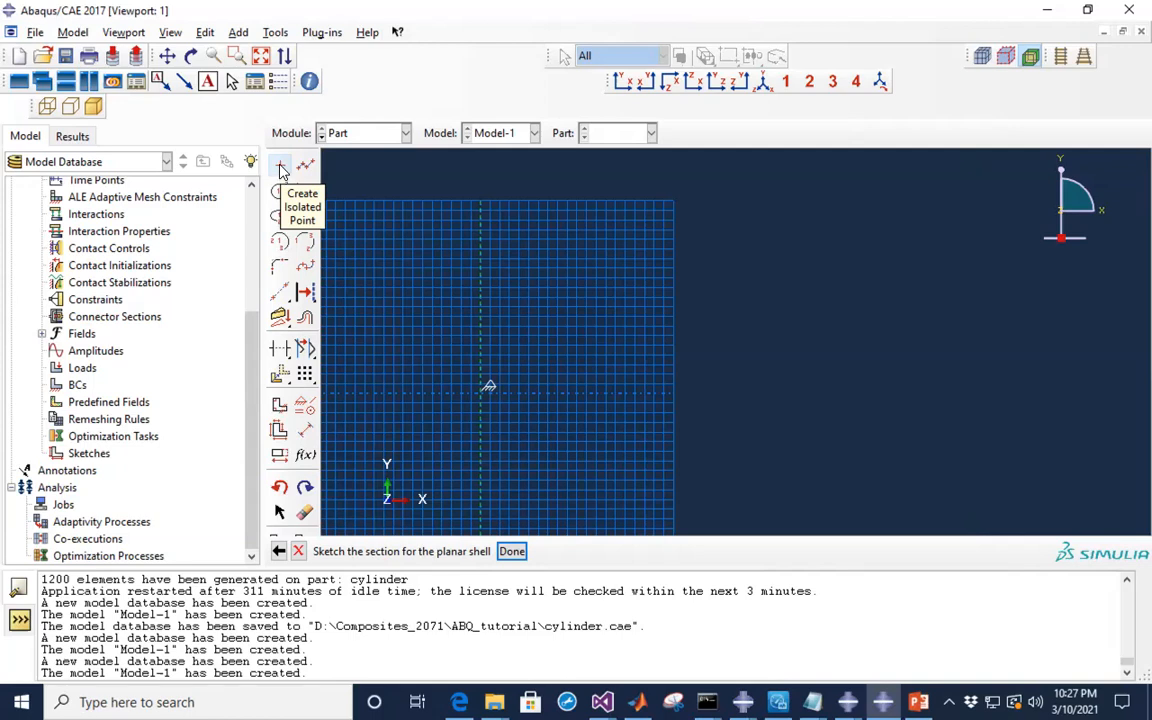
pyautogui.click(281, 168)
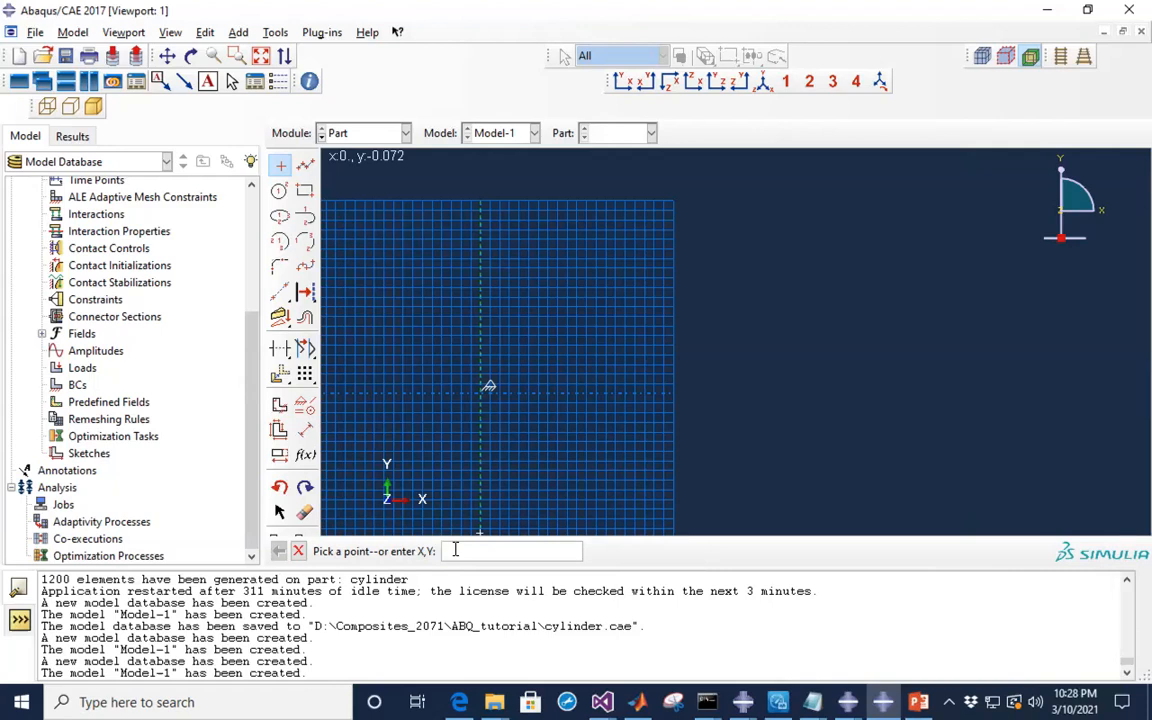
# - Place isolated points at (100.e-3, 0.) and (200.e-3, 200.e-3) in the sketch
pyautogui.click(918, 702)
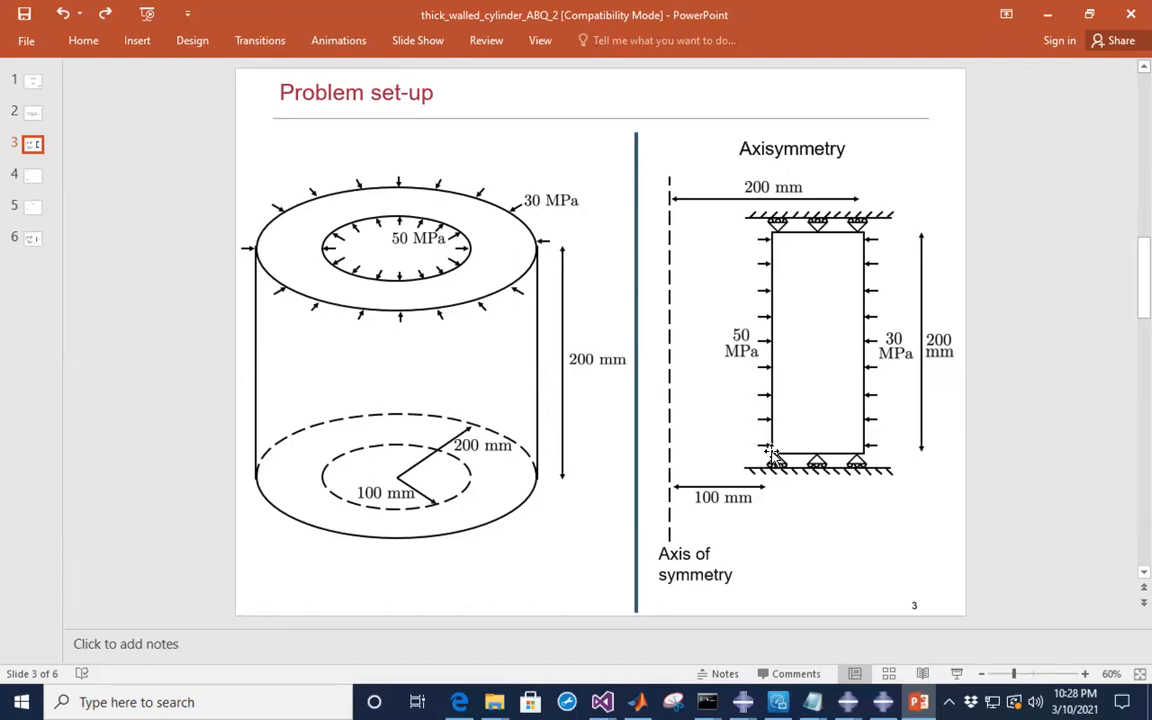
pyautogui.hotkey('alt', 'Tab')
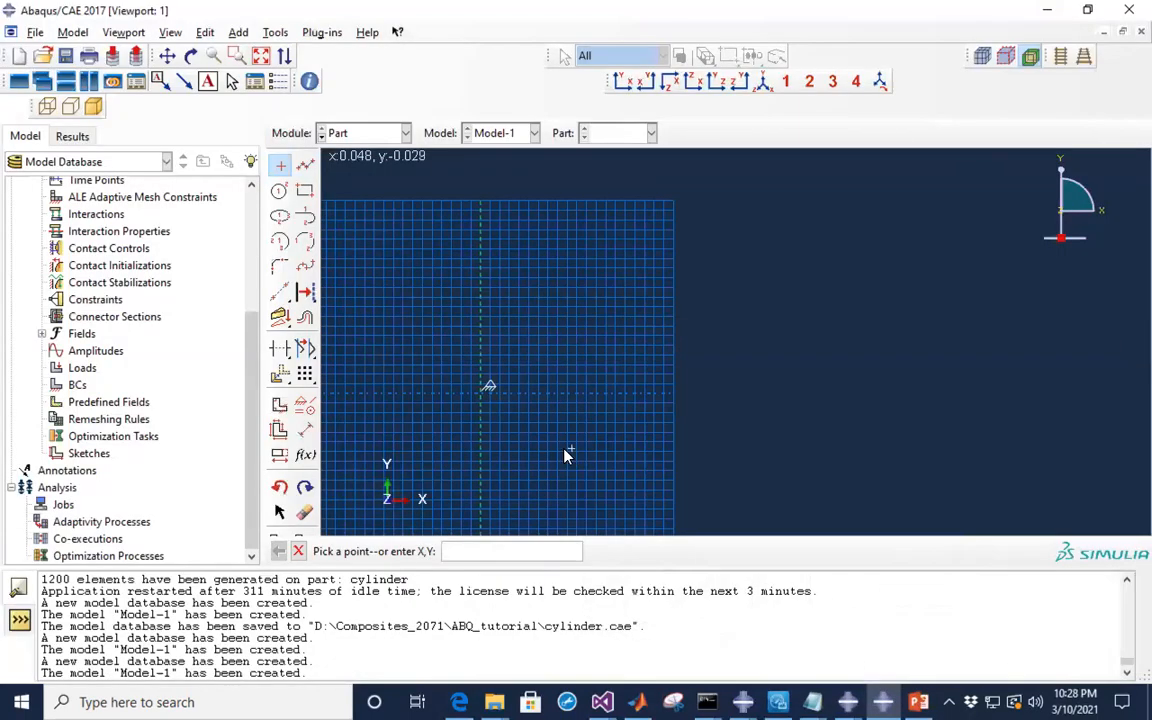
pyautogui.write('1')
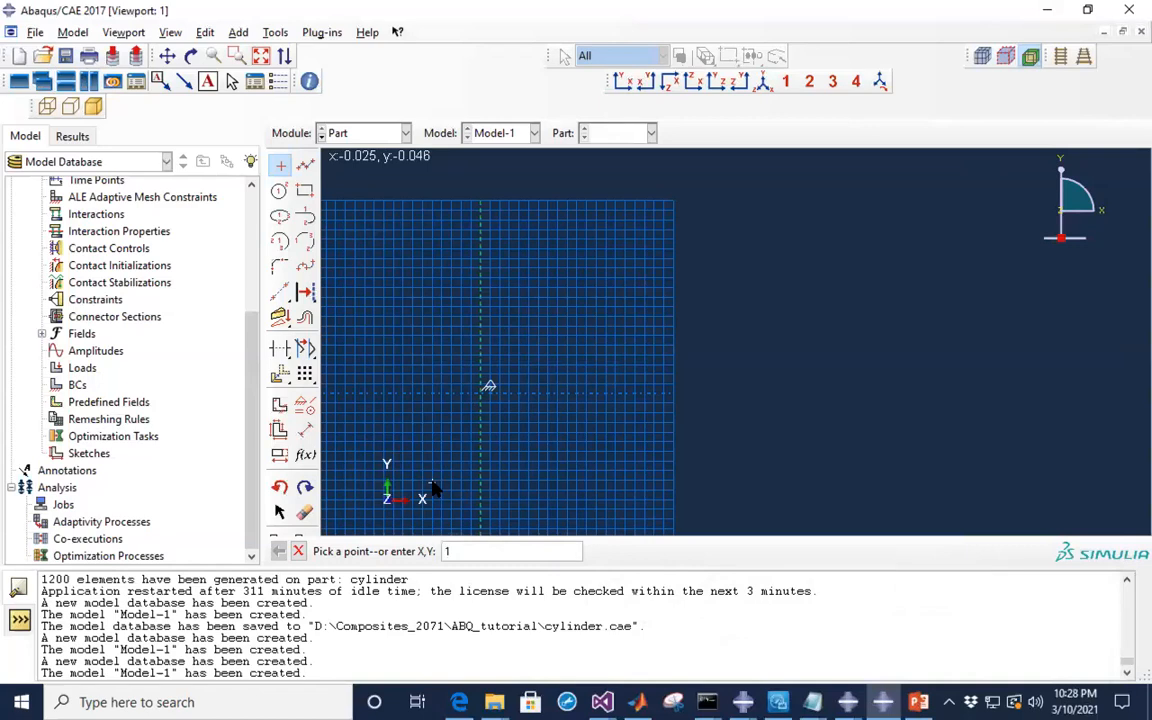
pyautogui.write('00')
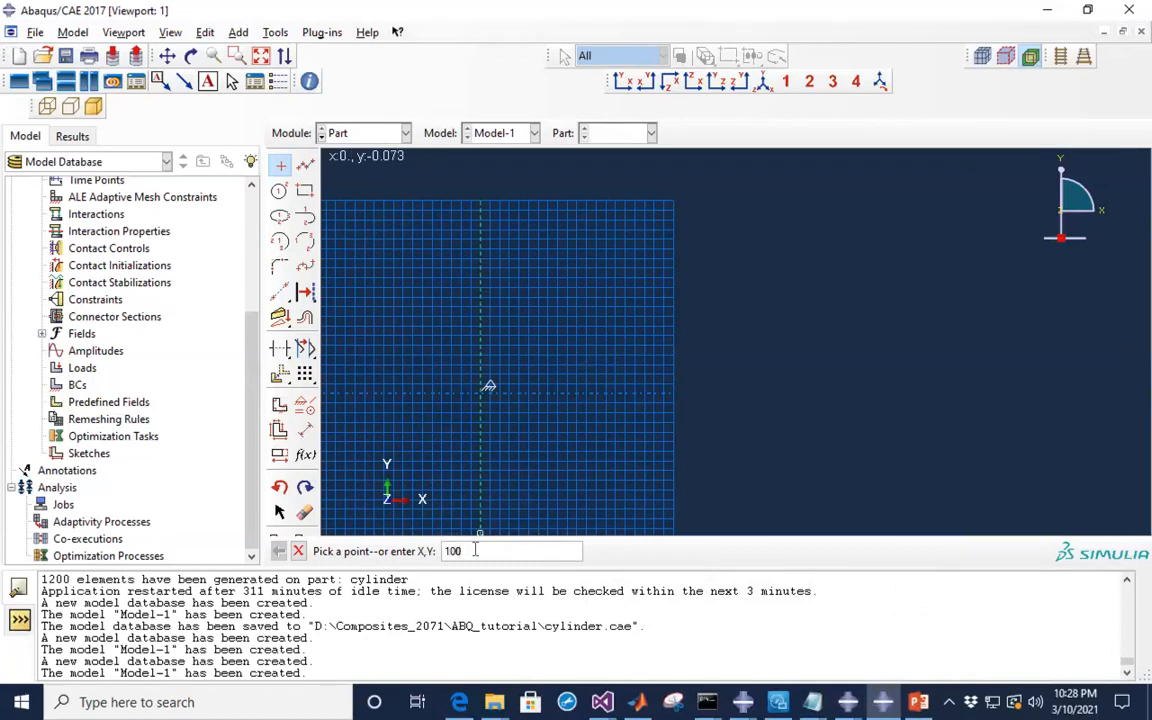
pyautogui.write('.e-3,0.')
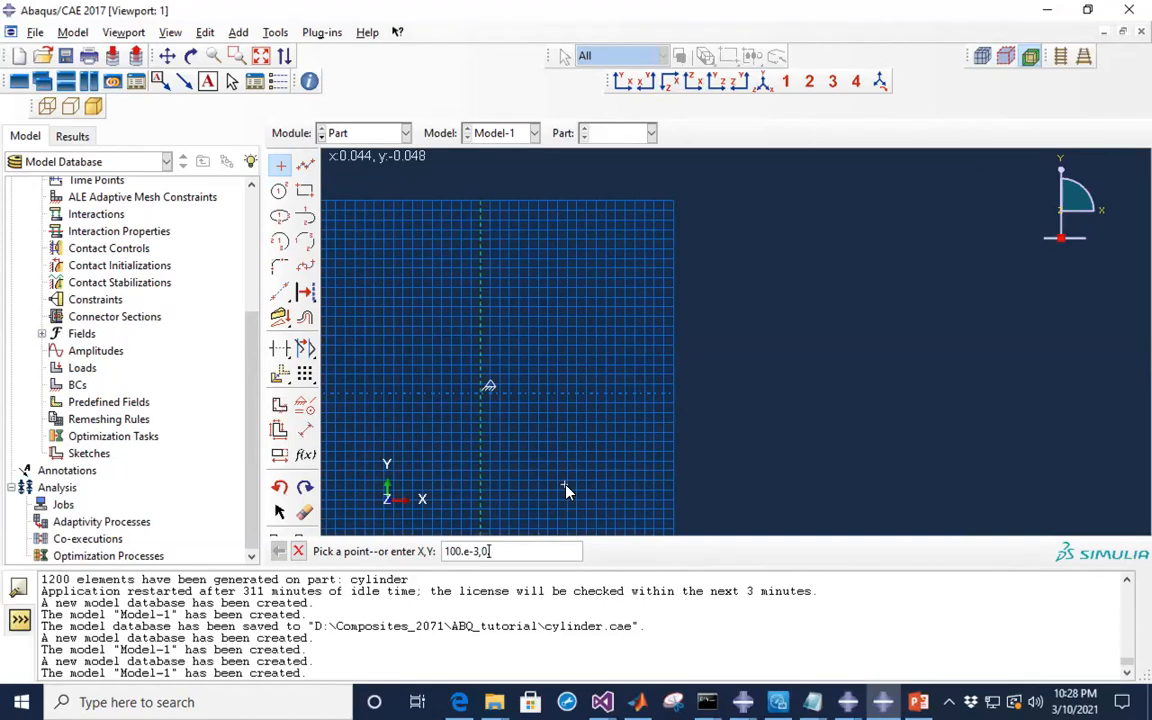
pyautogui.press('Return')
pyautogui.hotkey('alt', 'Tab')
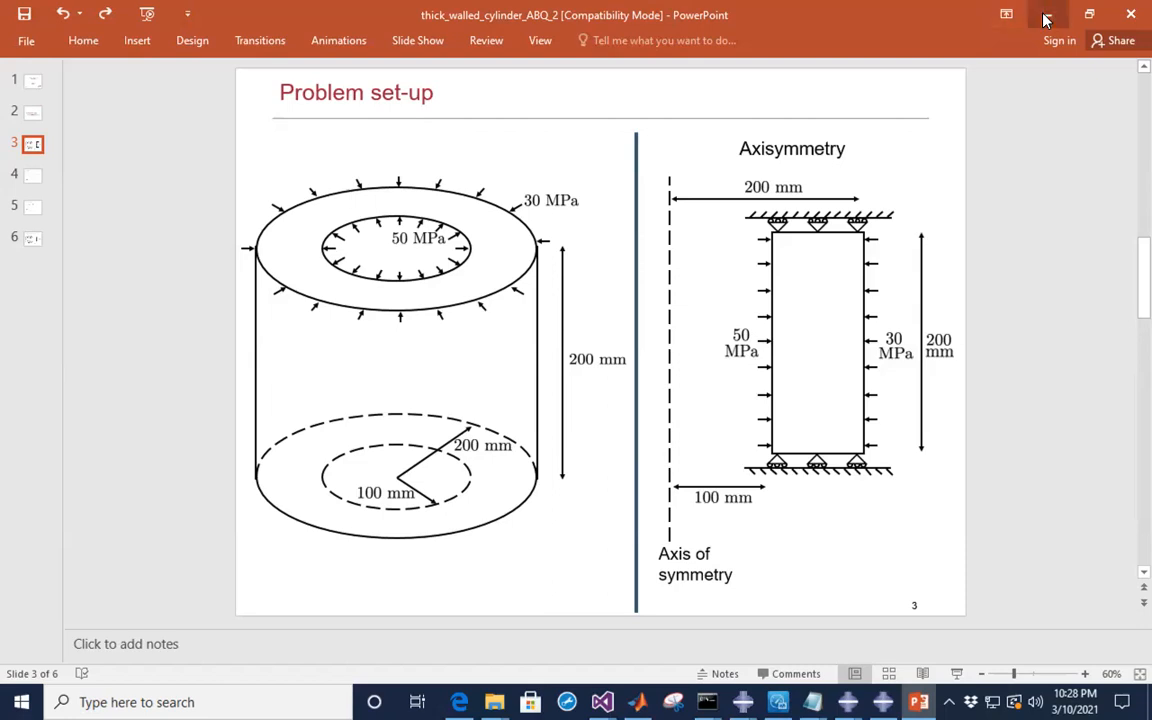
pyautogui.hotkey('alt', 'Tab')
pyautogui.write('200')
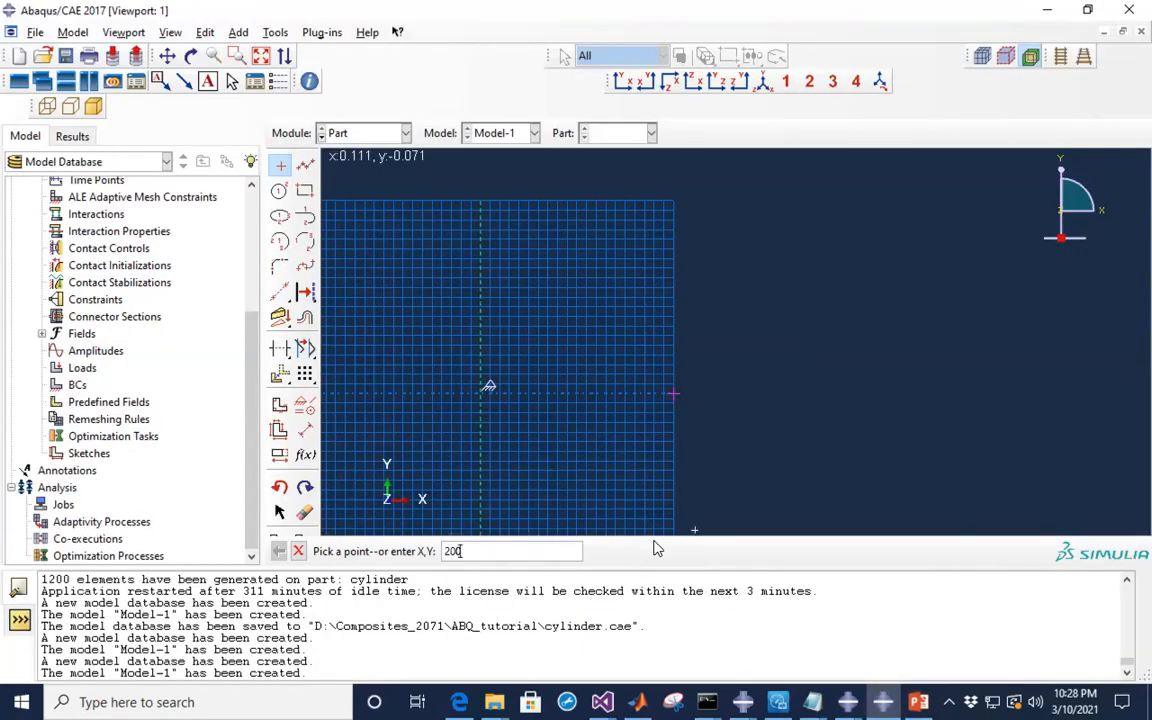
pyautogui.write('.e-3,200.e-3')
pyautogui.press('Return')
pyautogui.scroll(-3, 697, 391)
pyautogui.scroll(-2, 697, 391)
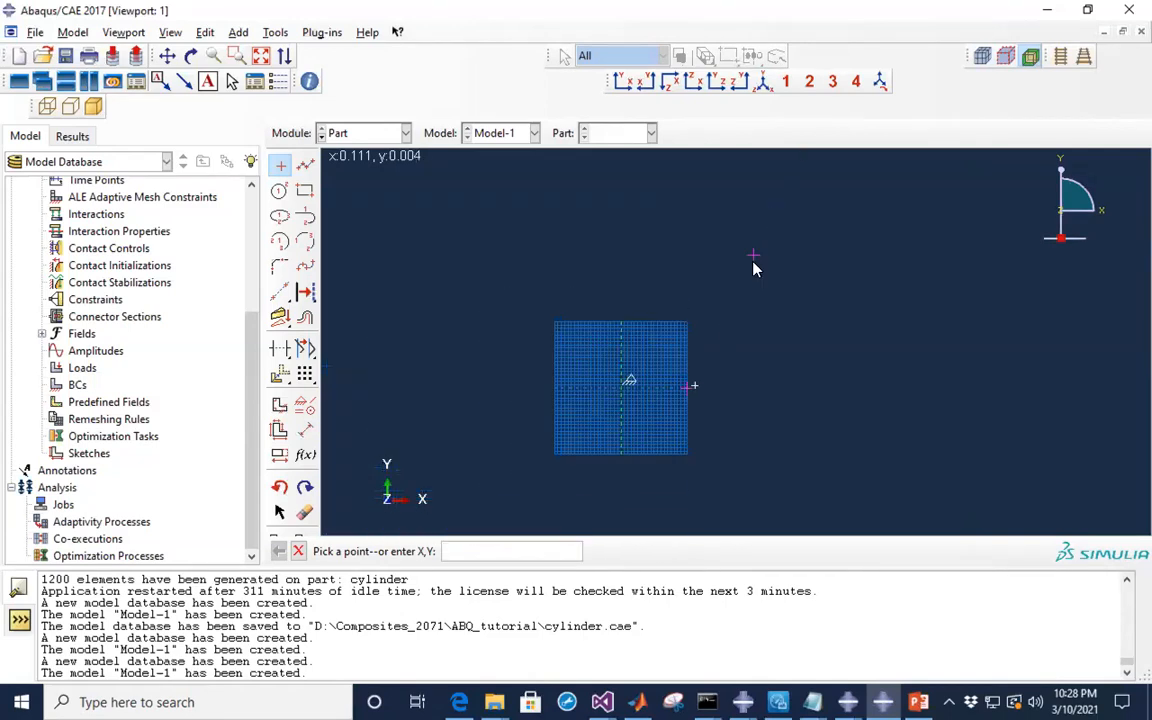
pyautogui.scroll(2, 769, 278)
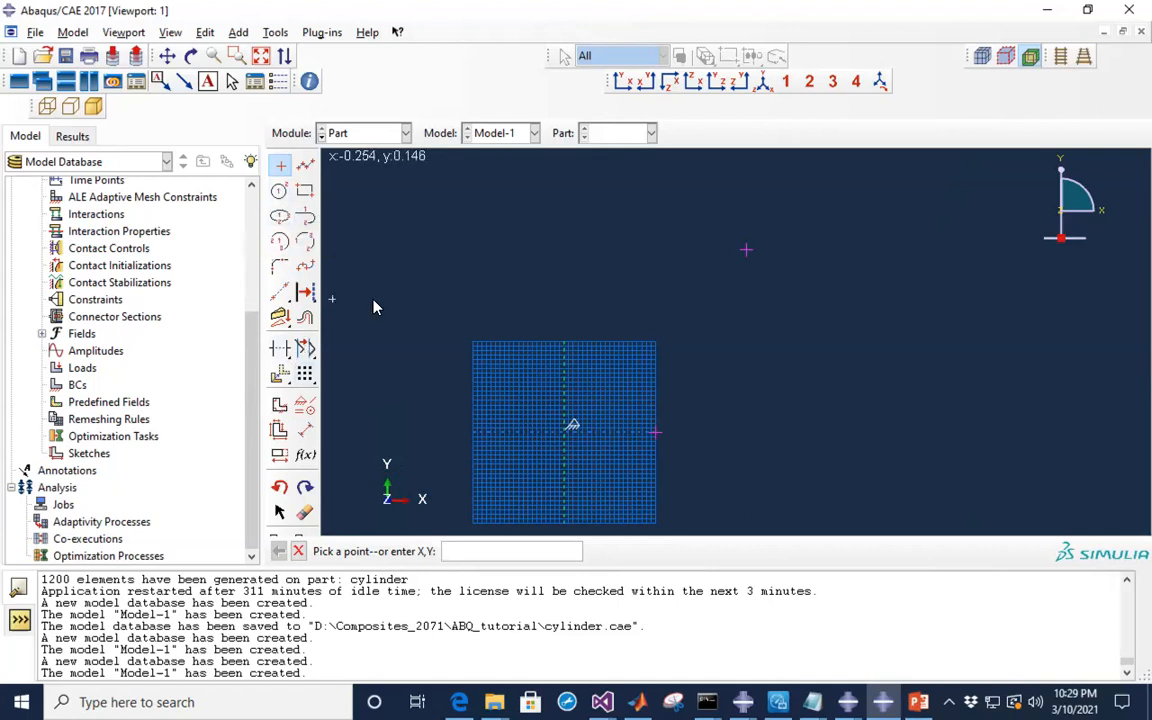
# - Draw a rectangle from point (0.1, 0) to point (0.2, 0.2) as the cross-section
pyautogui.click(306, 196)
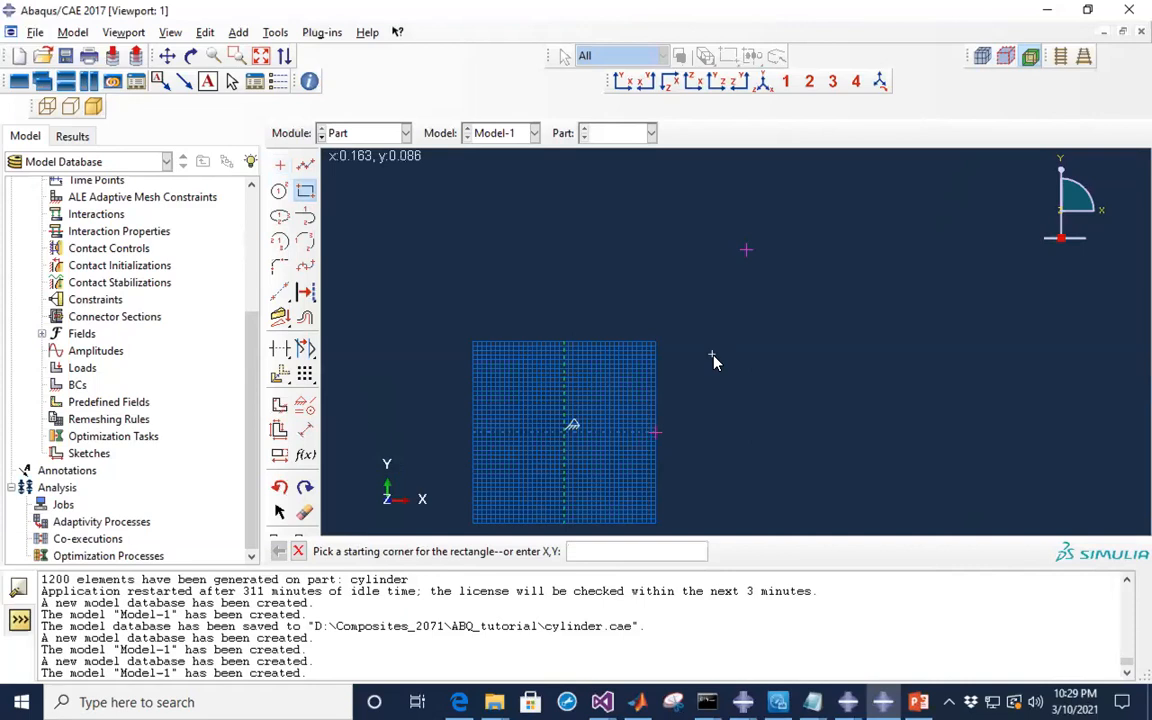
pyautogui.click(655, 434)
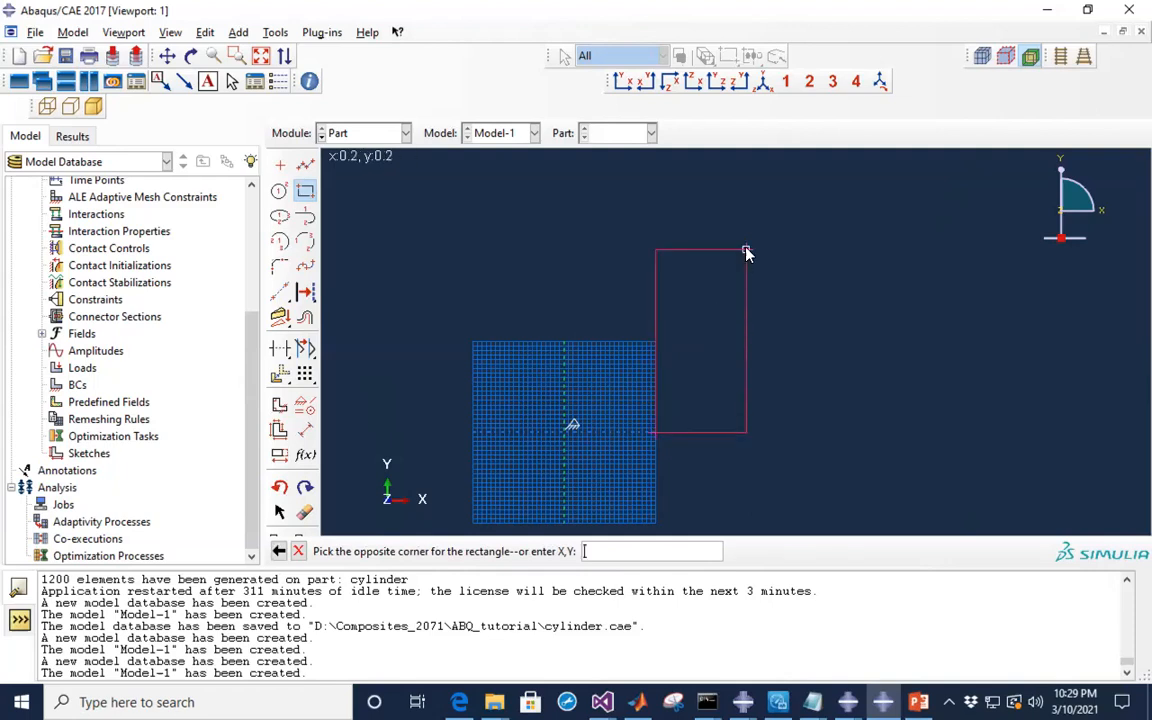
pyautogui.click(746, 251)
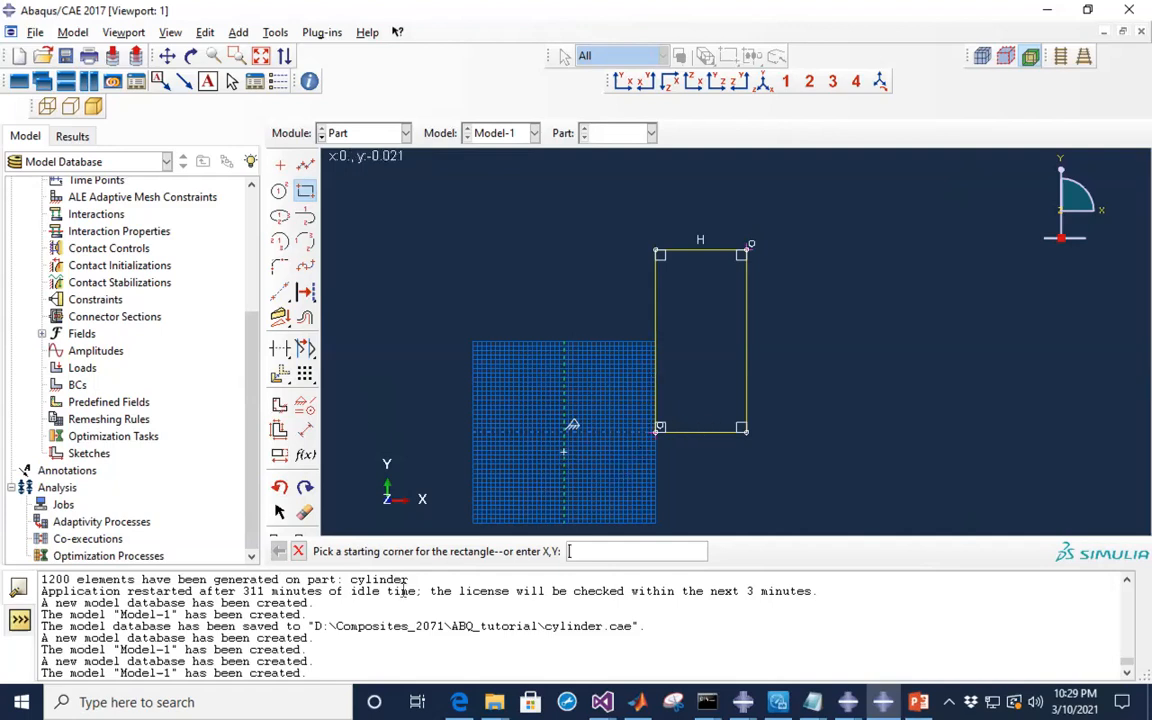
pyautogui.click(298, 553)
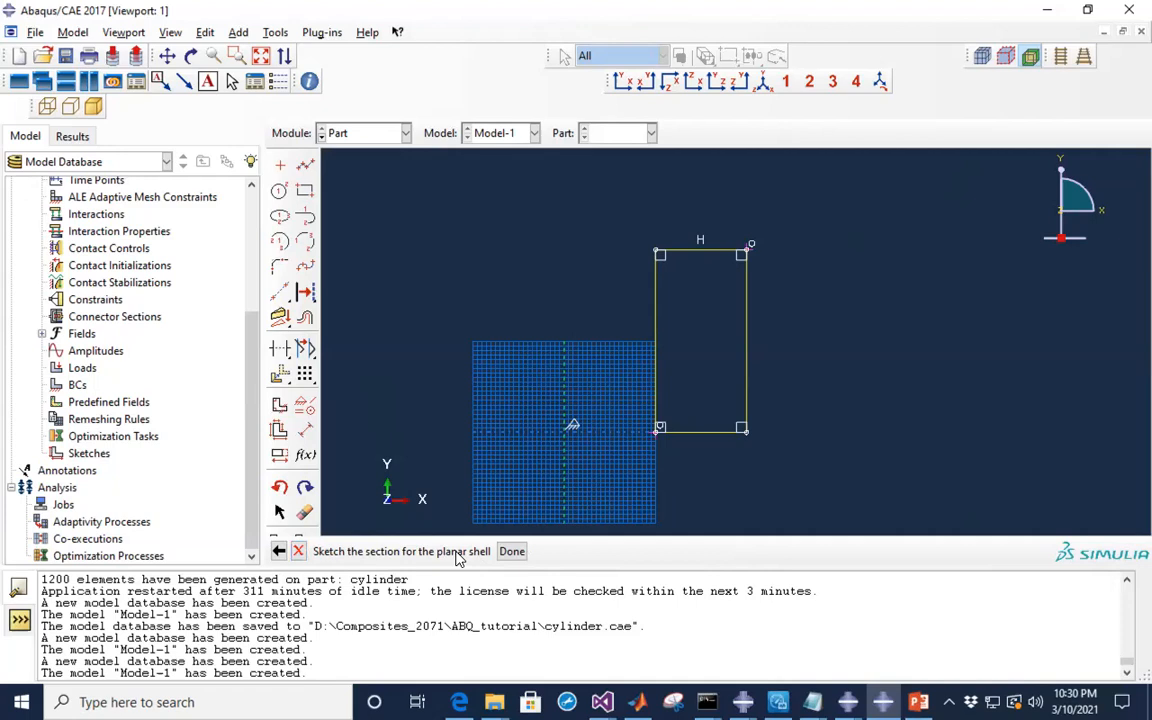
# - Finish the sketch to create the part and save the model as cylinder_thick.cae
pyautogui.click(511, 552)
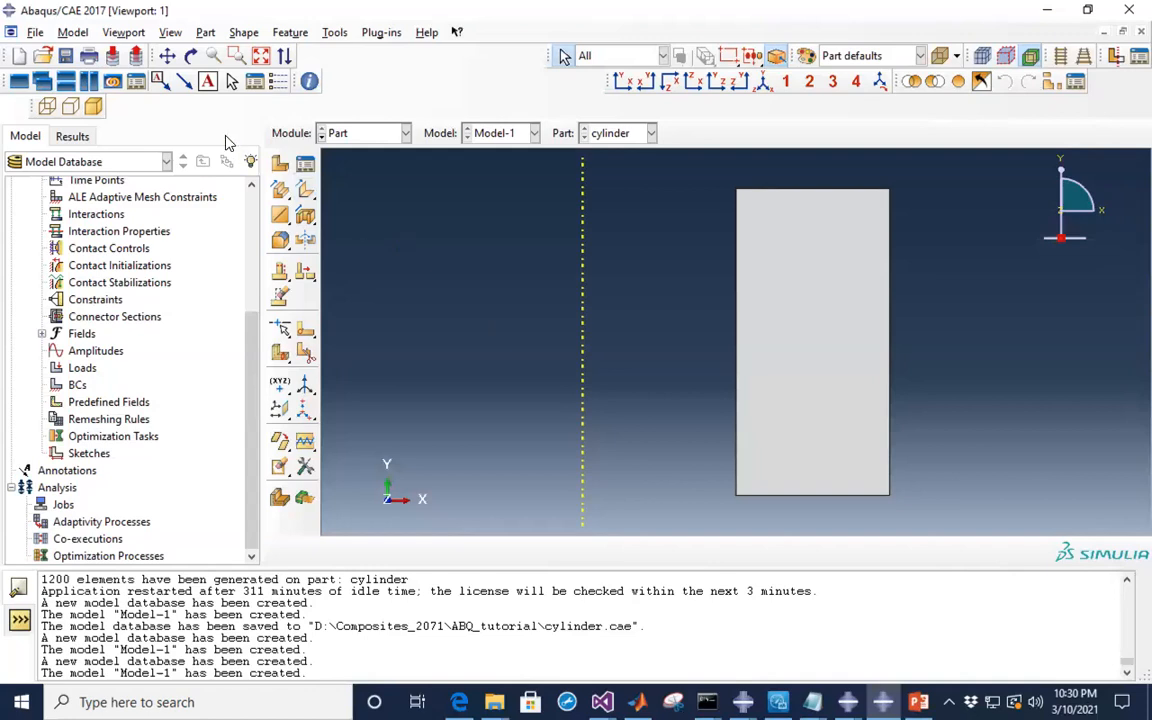
pyautogui.click(36, 33)
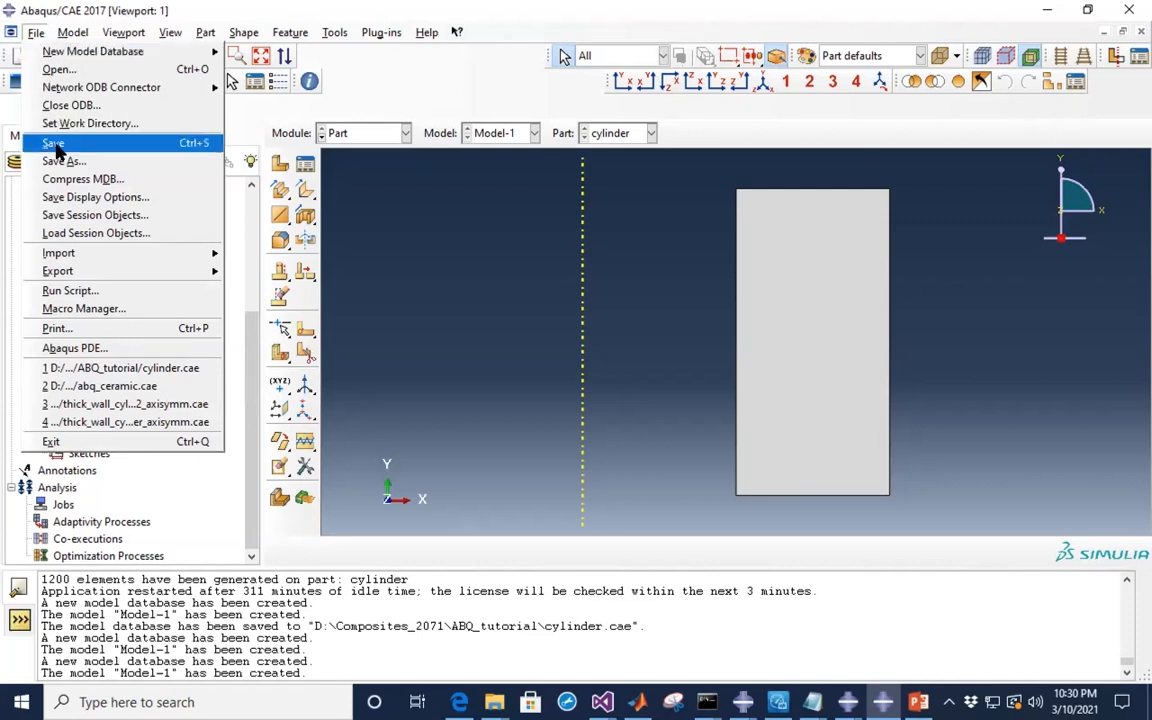
pyautogui.click(58, 145)
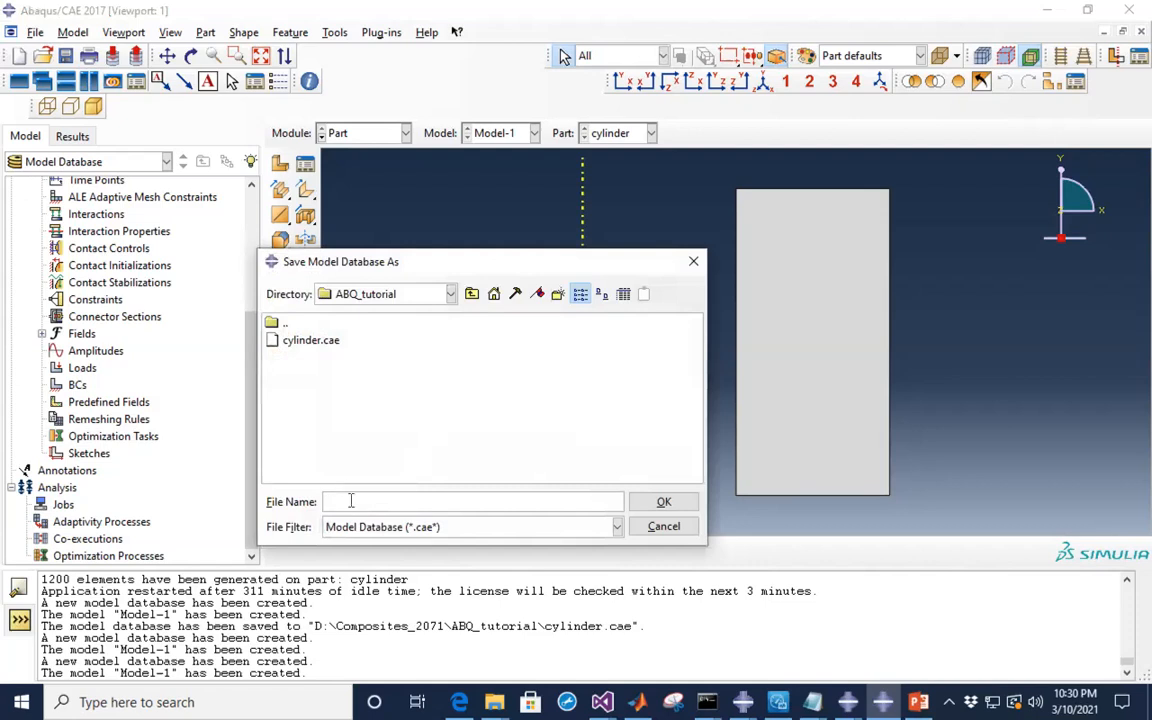
pyautogui.write('cylinder')
pyautogui.write('_thick')
pyautogui.click(662, 504)
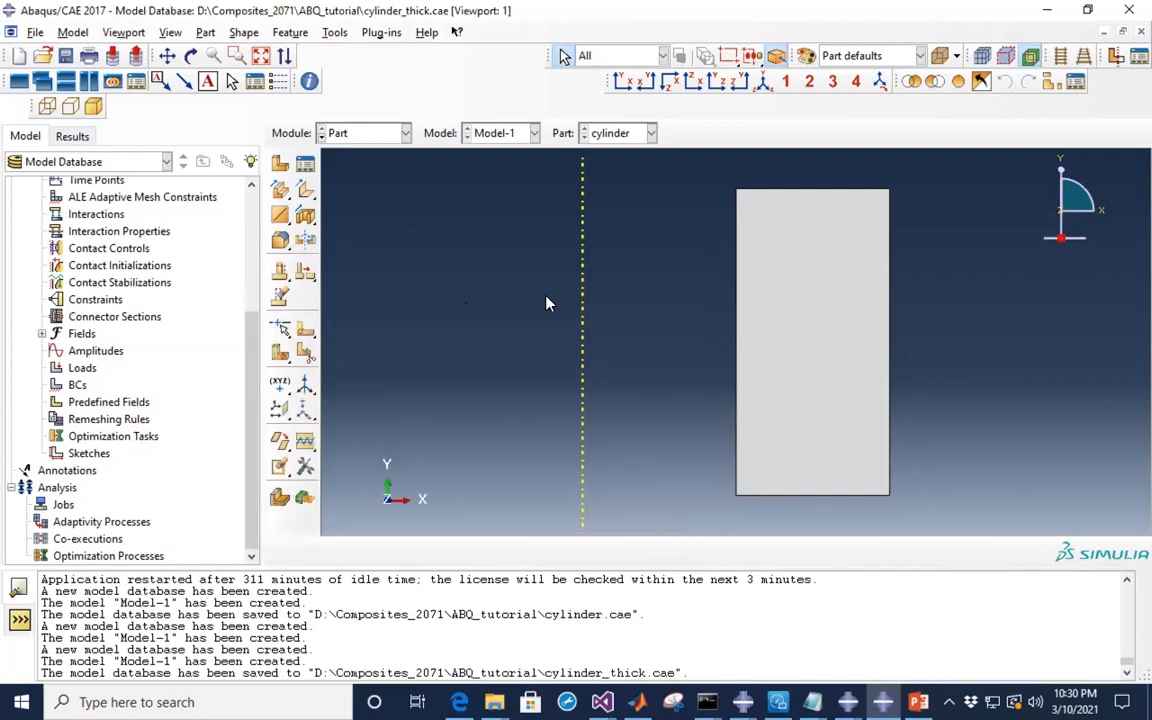
# - Change the module from Part to Property
pyautogui.click(406, 134)
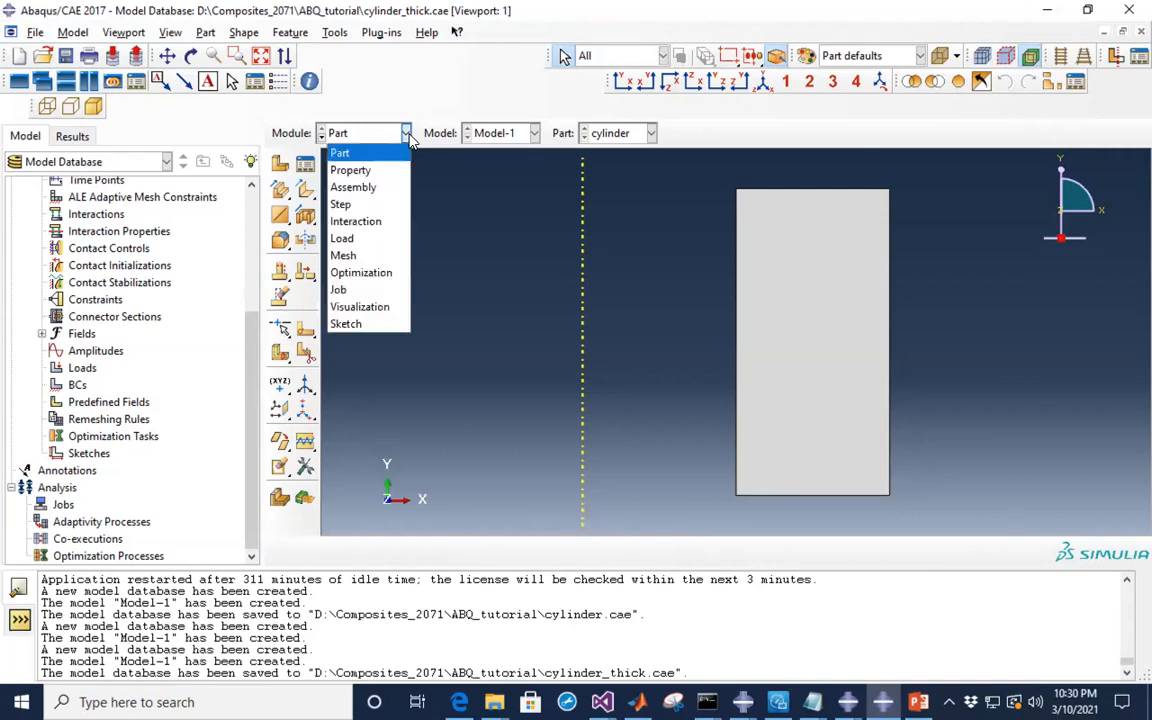
pyautogui.click(368, 172)
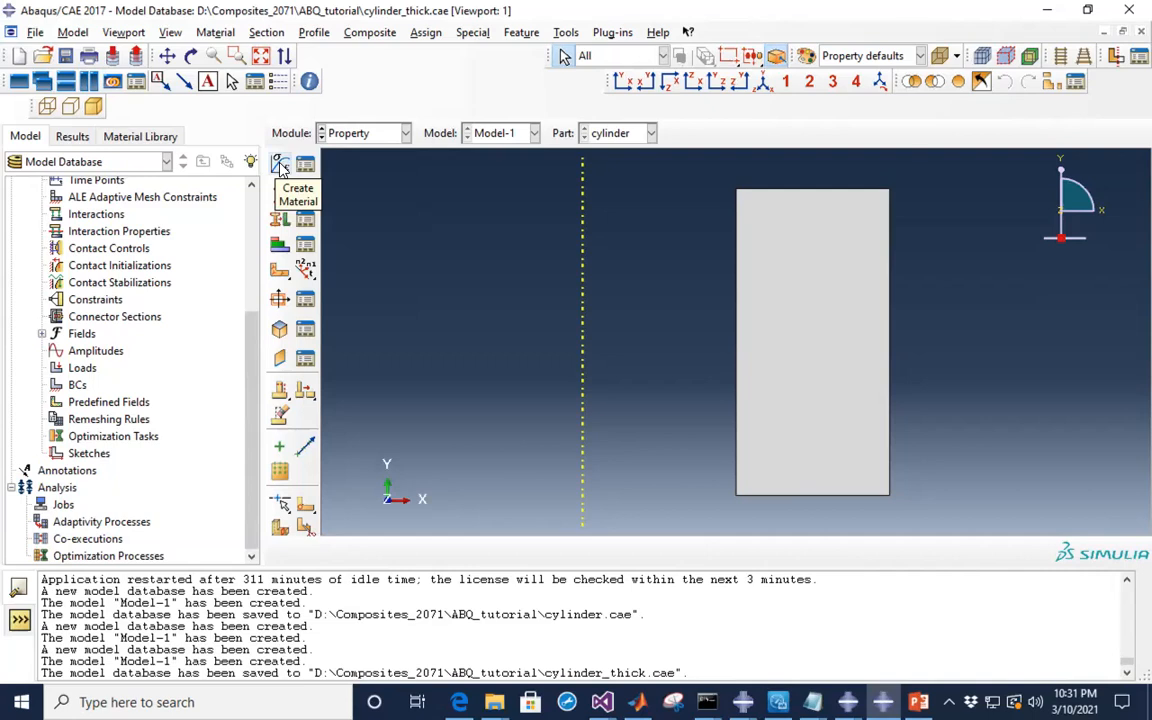
# - Create a new material named Steel and bring up the reference slides
pyautogui.click(281, 168)
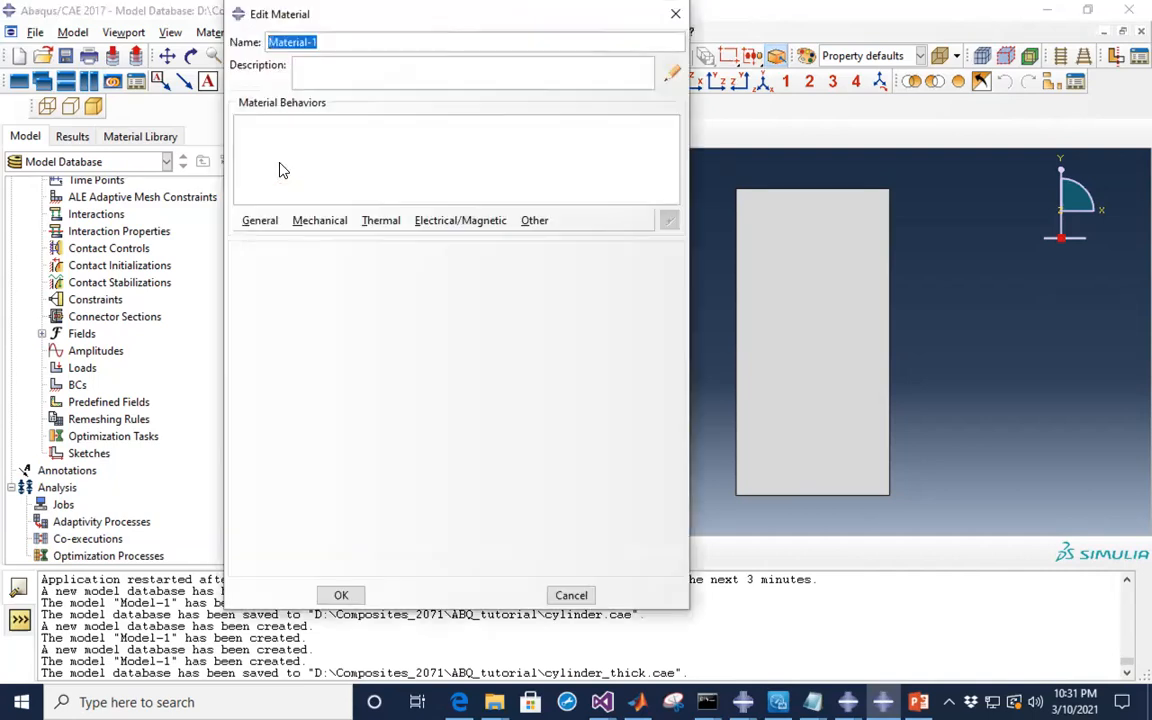
pyautogui.moveTo(442, 21); pyautogui.dragTo(310, 62)
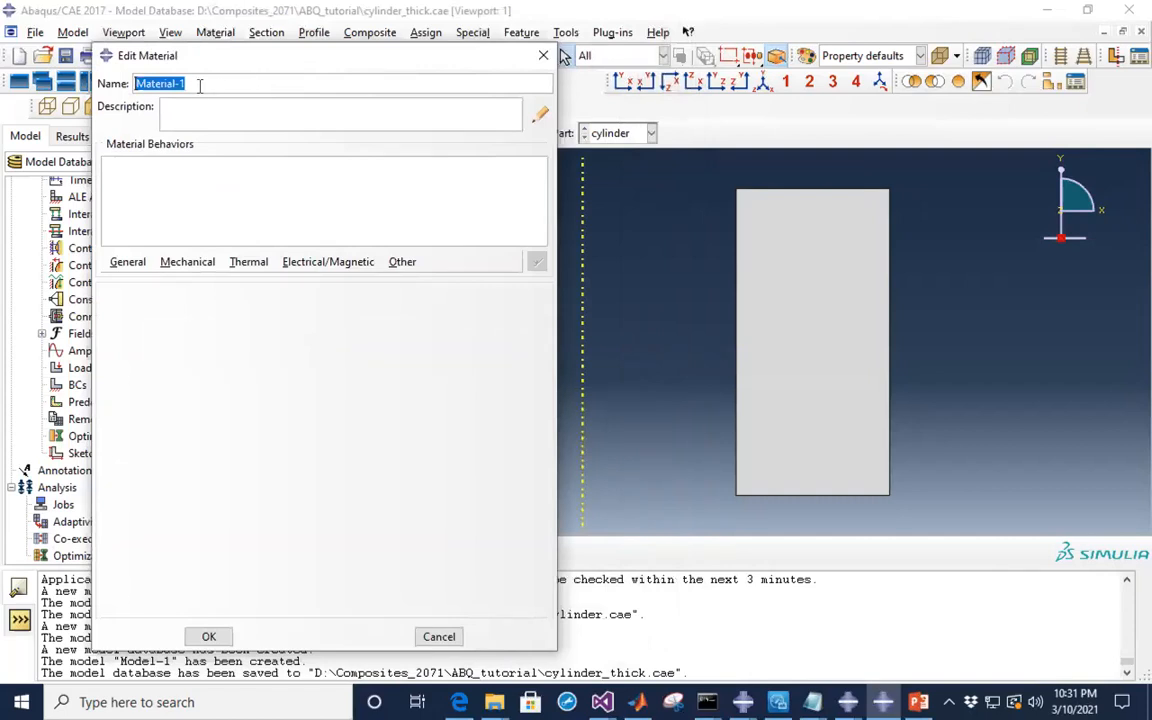
pyautogui.write('Steel')
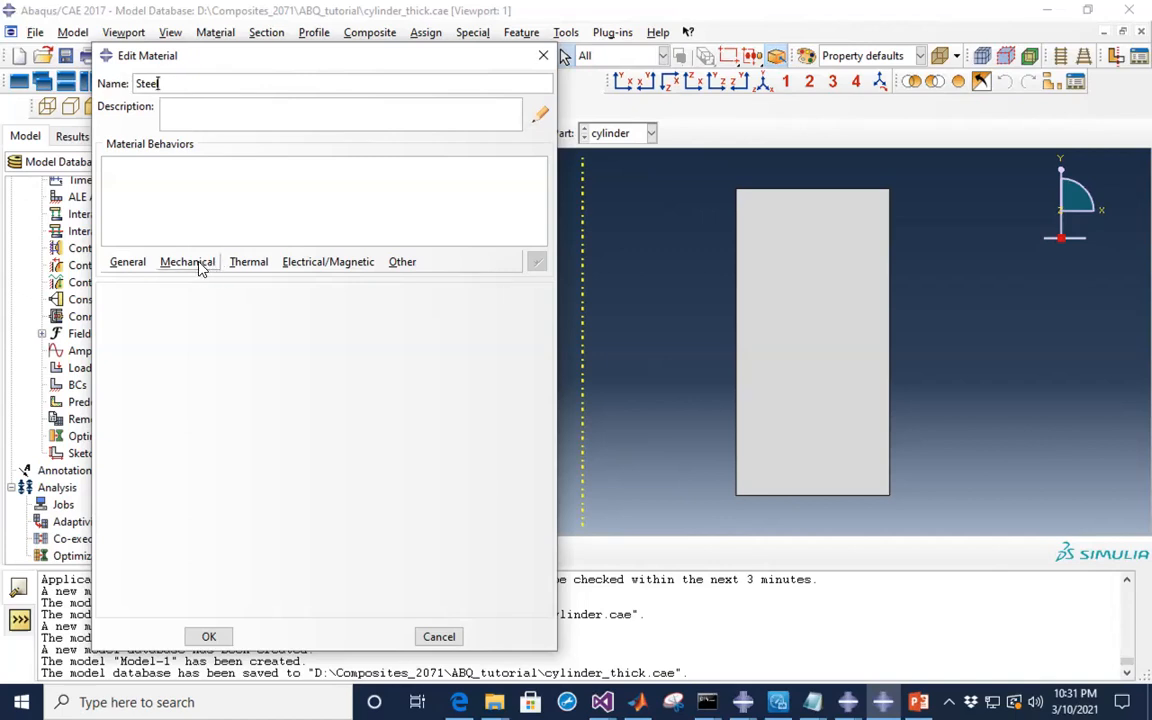
pyautogui.click(918, 702)
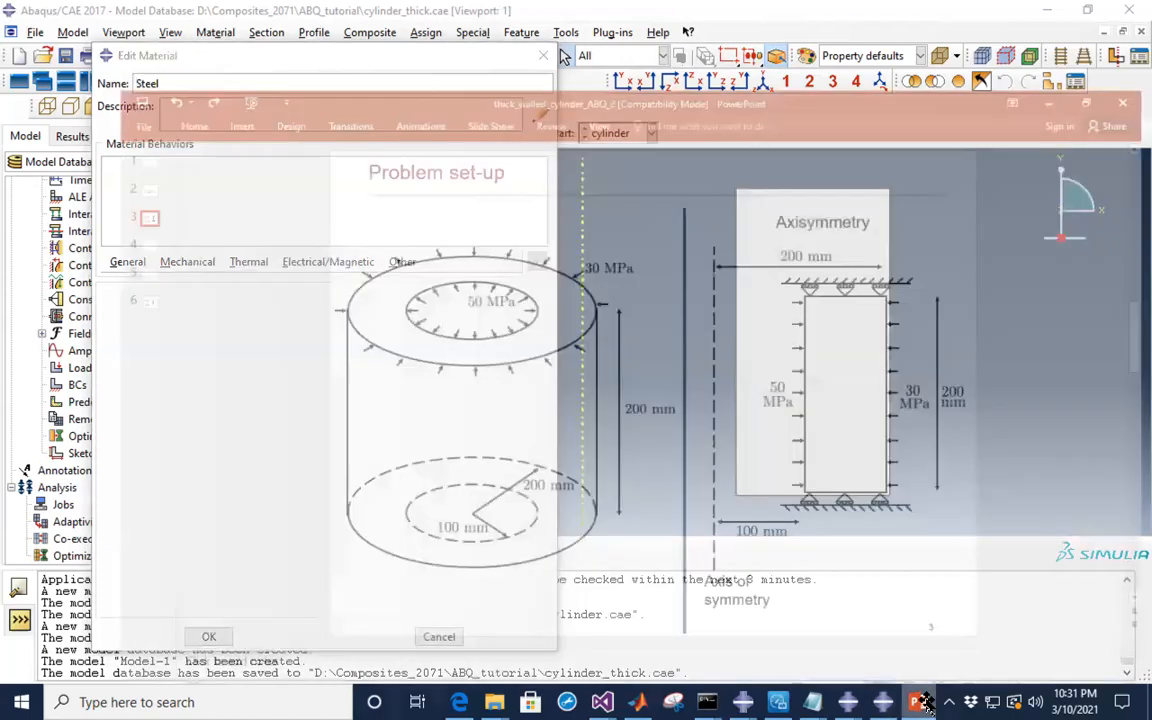
# - View the Material: Steel slide (E 200 GPa, ν 0.33, σy 300 MPa), then return to Abaqus
pyautogui.click(33, 177)
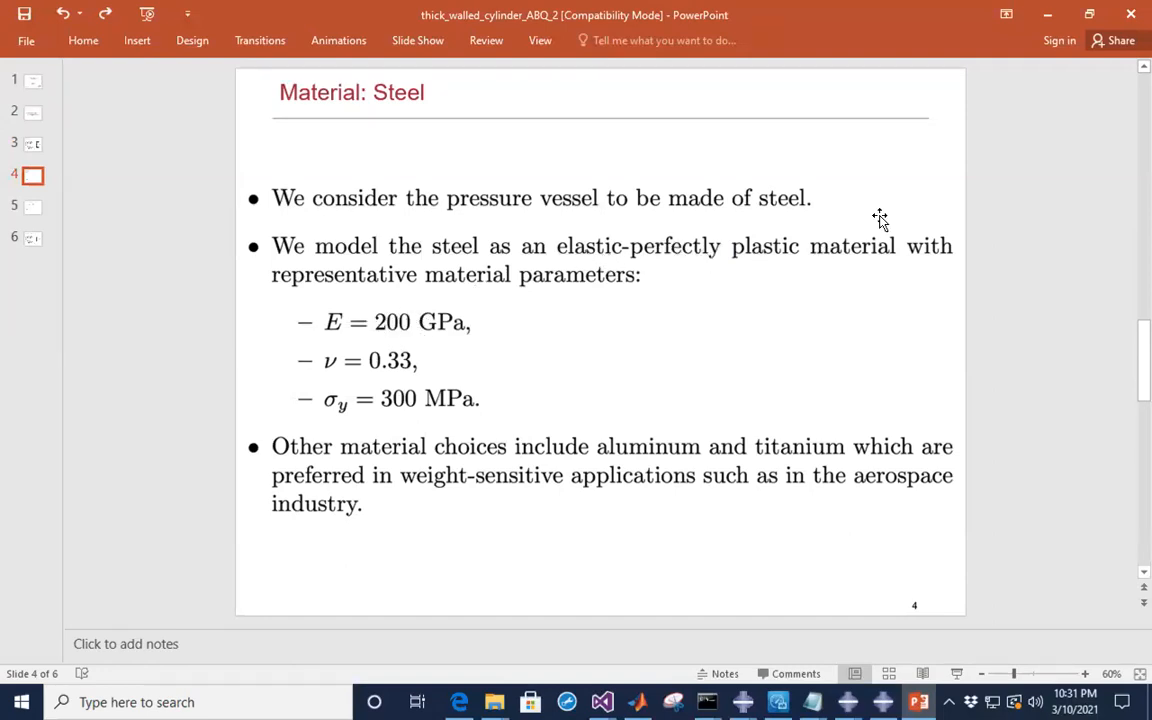
pyautogui.click(1054, 16)
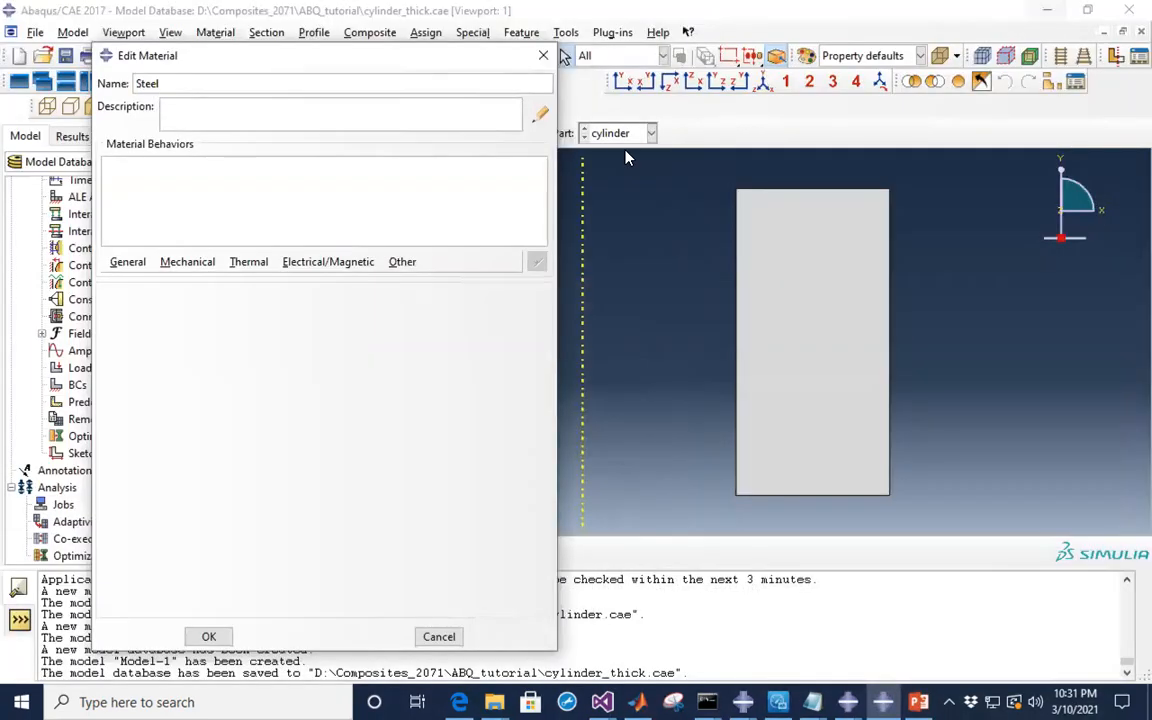
# - Add an Elastic behavior to Steel and select the Young's Modulus cell
pyautogui.click(185, 263)
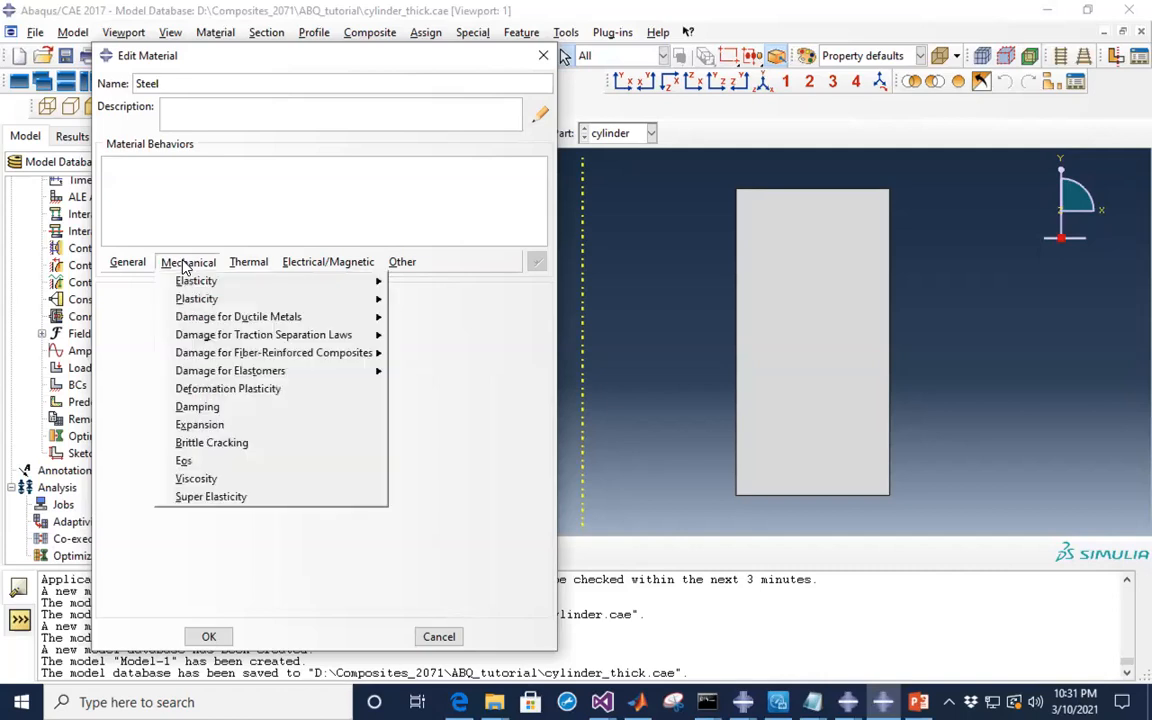
pyautogui.moveTo(197, 284)
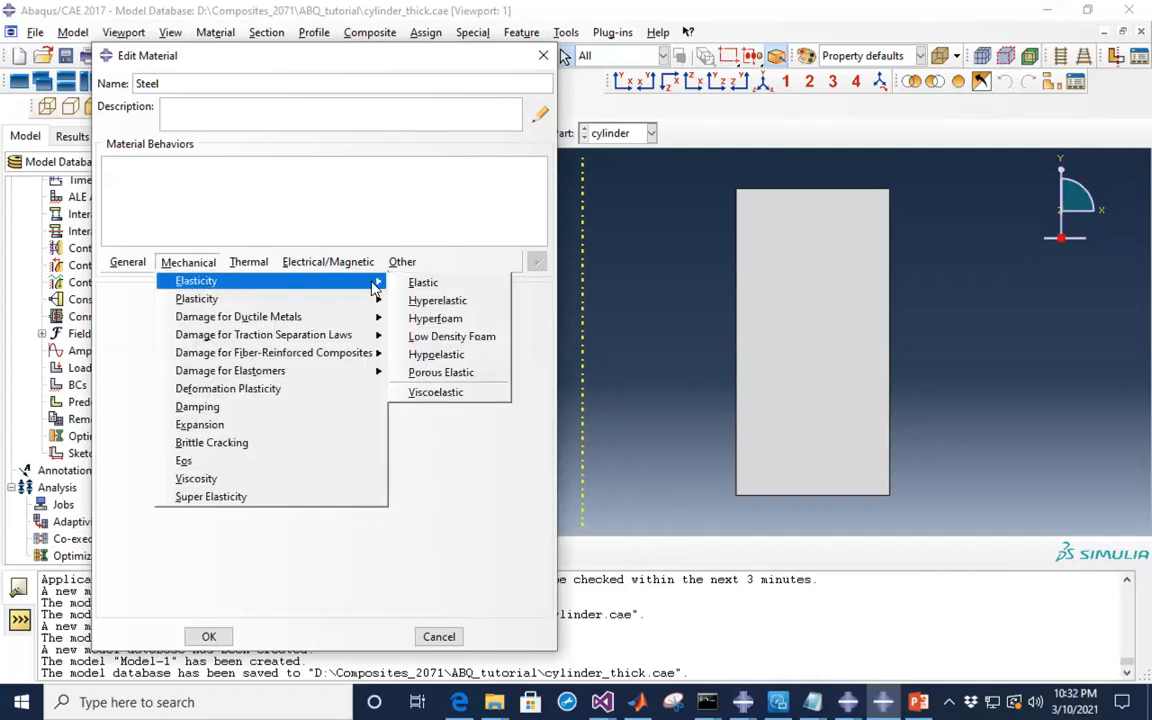
pyautogui.click(428, 283)
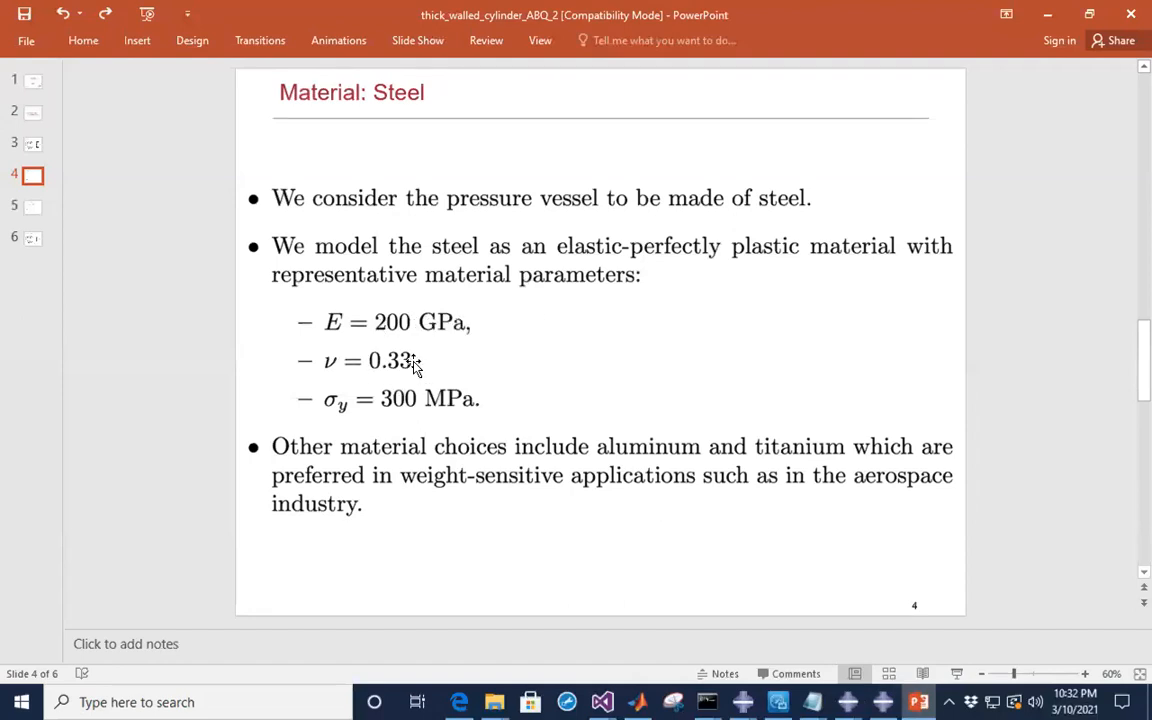
pyautogui.click(1048, 15)
pyautogui.click(178, 503)
# - Enter Young's Modulus 200.e9 and Poisson's Ratio 0.33 for Steel
pyautogui.write('200')
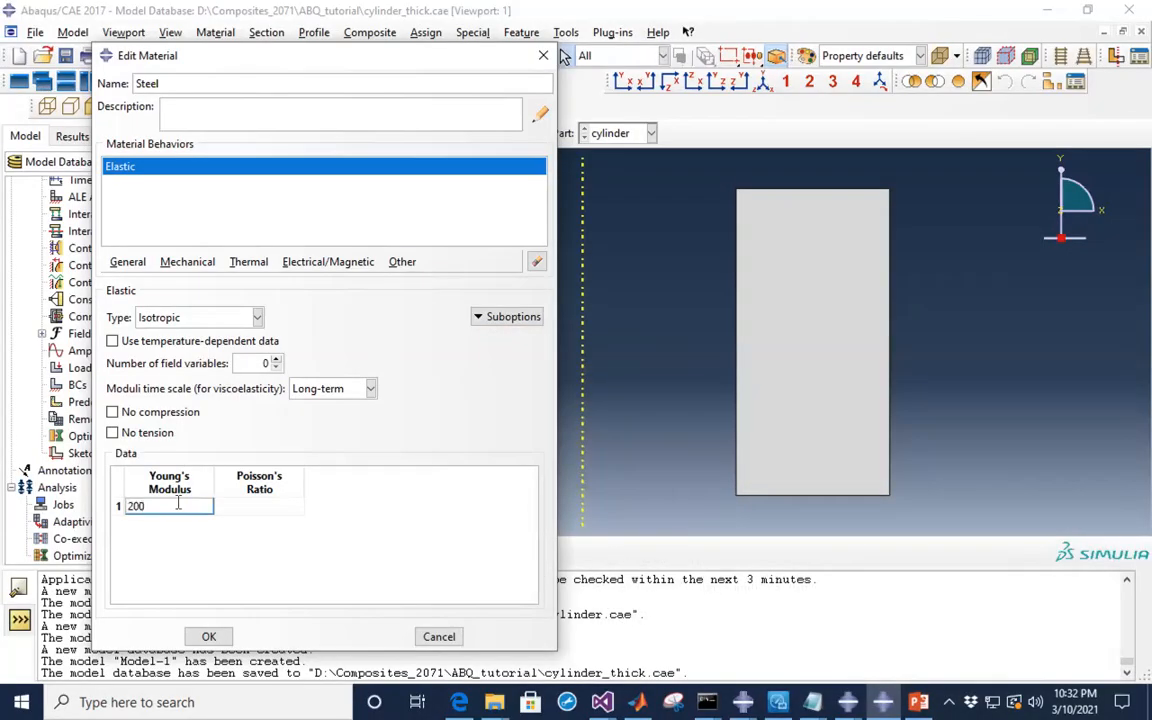
pyautogui.write('.e9')
pyautogui.click(256, 506)
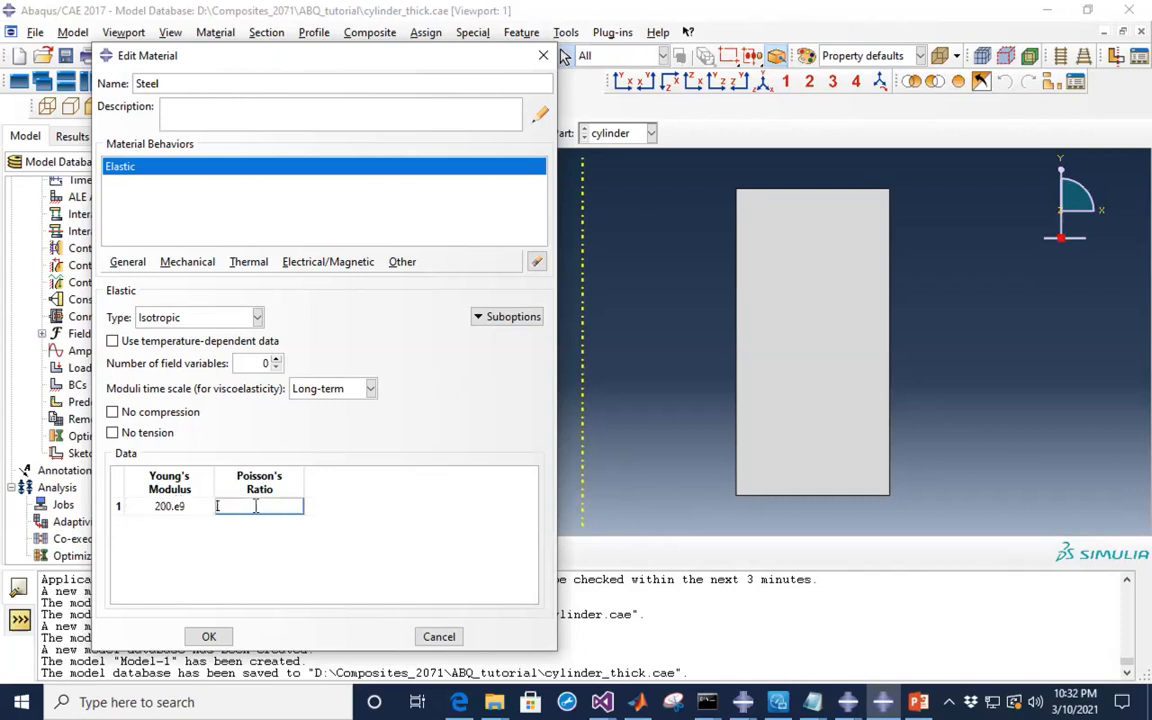
pyautogui.write('0.33')
pyautogui.click(193, 266)
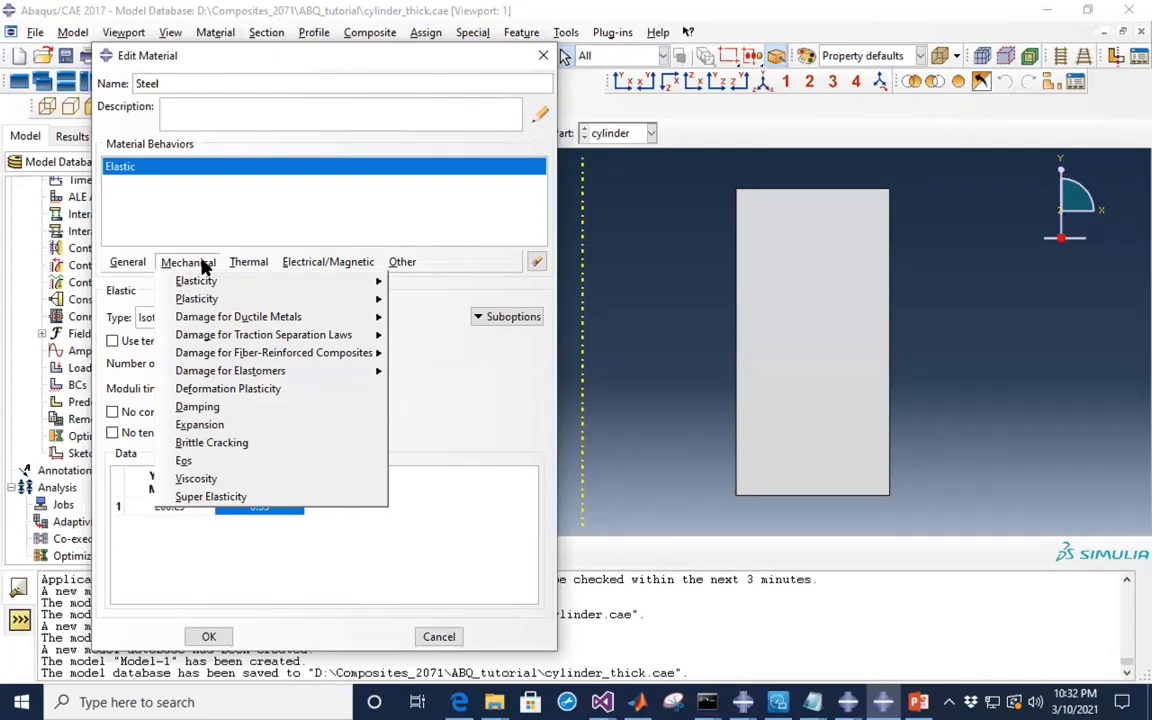
# - Add a Plastic behavior to Steel, then check the yield stress value on the presentation slide
pyautogui.moveTo(210, 305)
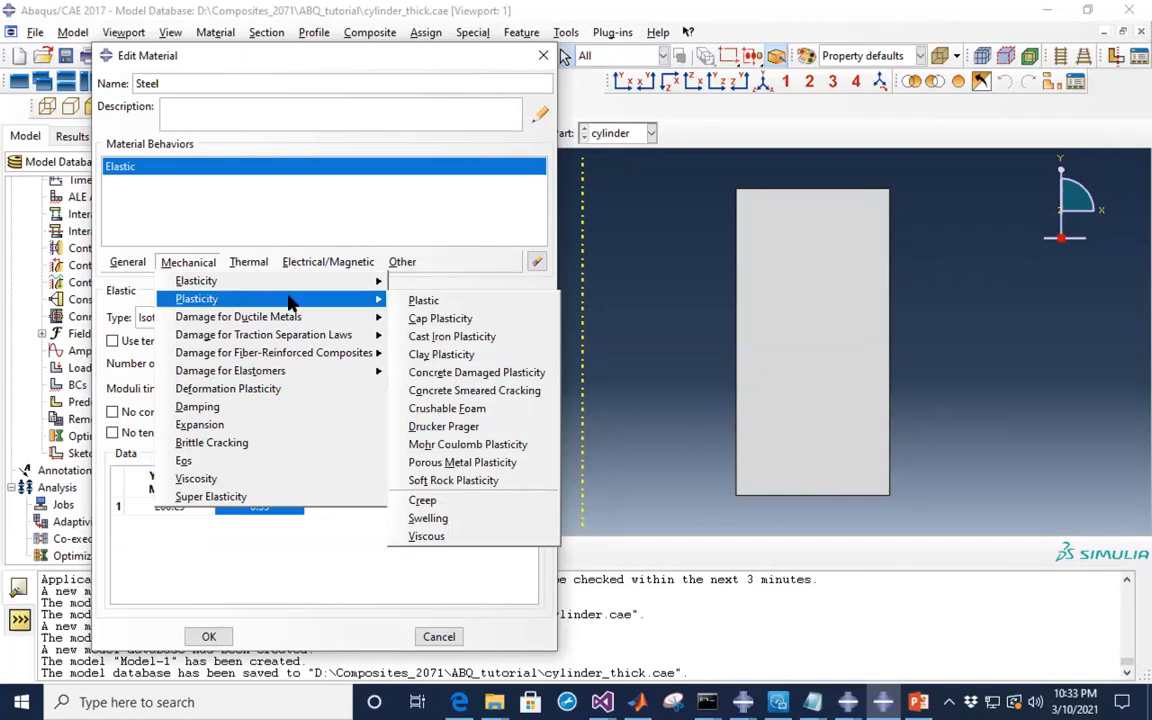
pyautogui.click(445, 303)
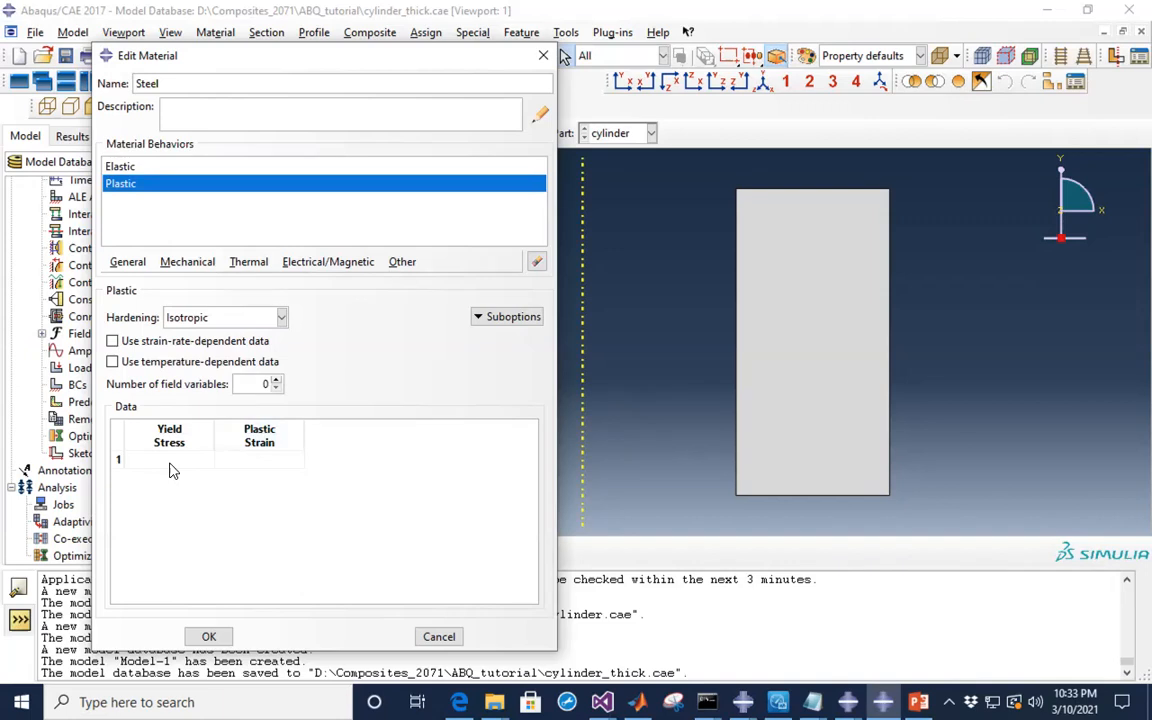
pyautogui.click(178, 461)
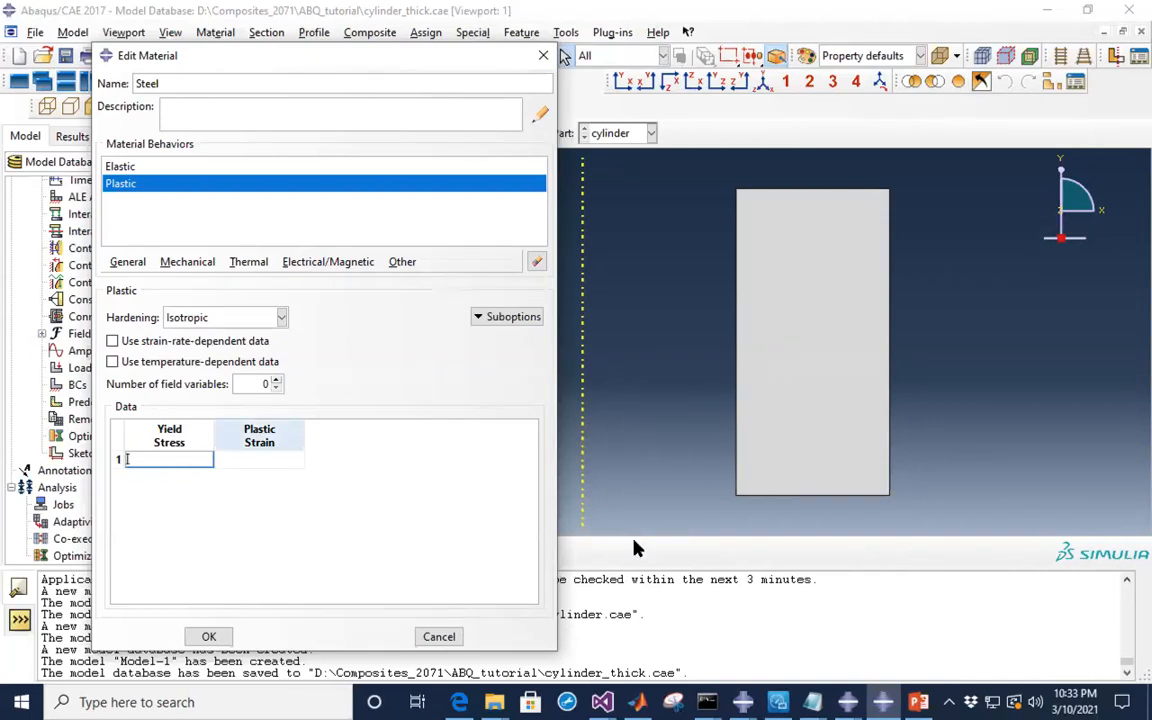
pyautogui.click(918, 702)
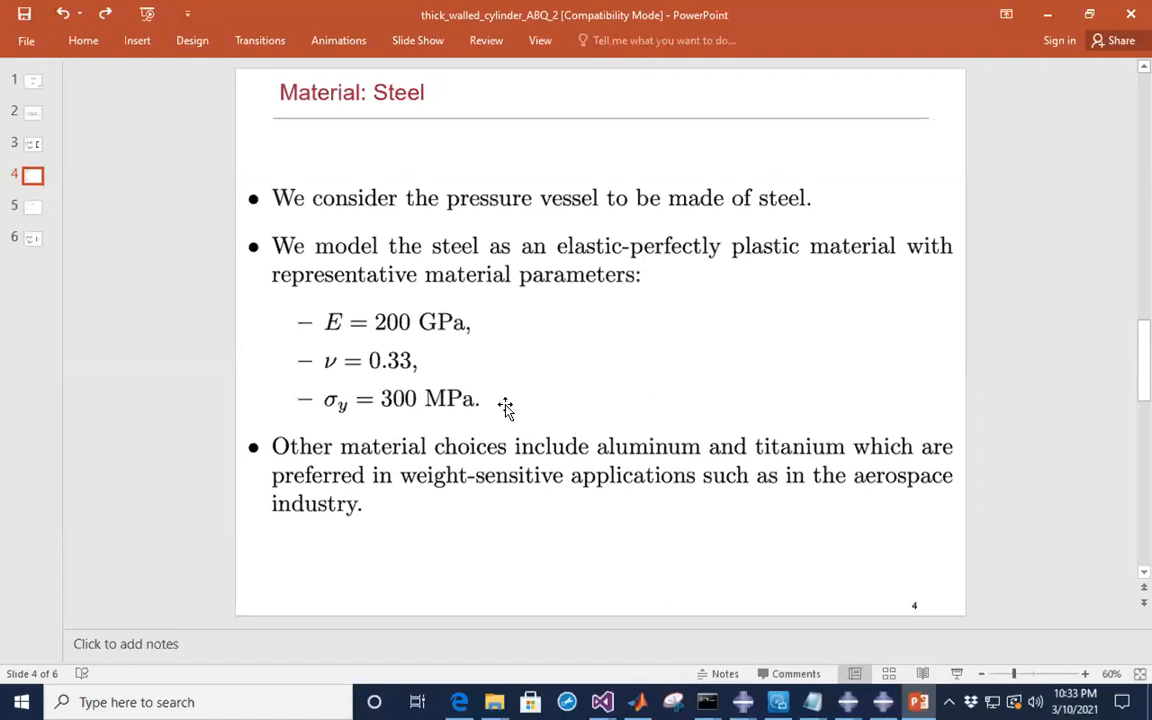
pyautogui.hotkey('alt', 'Tab')
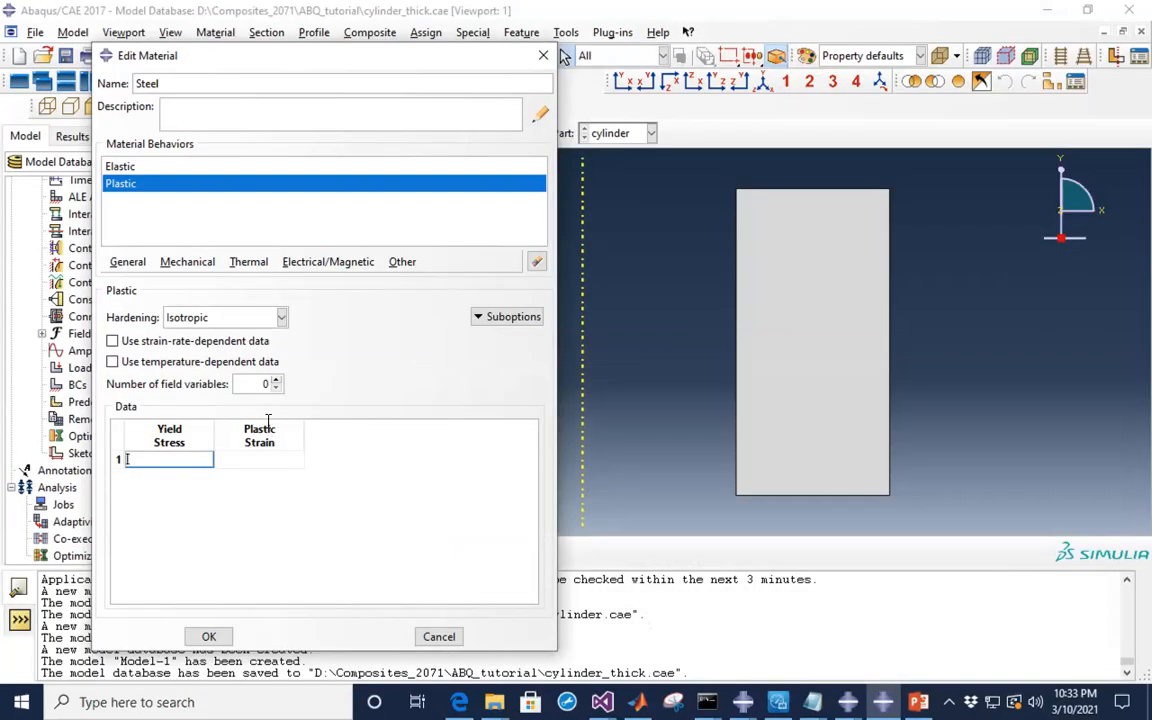
# - Fill the Plastic table with yield stress 300.e6 at plastic strains 0. and 1
pyautogui.click(159, 461)
pyautogui.write('300.e6')
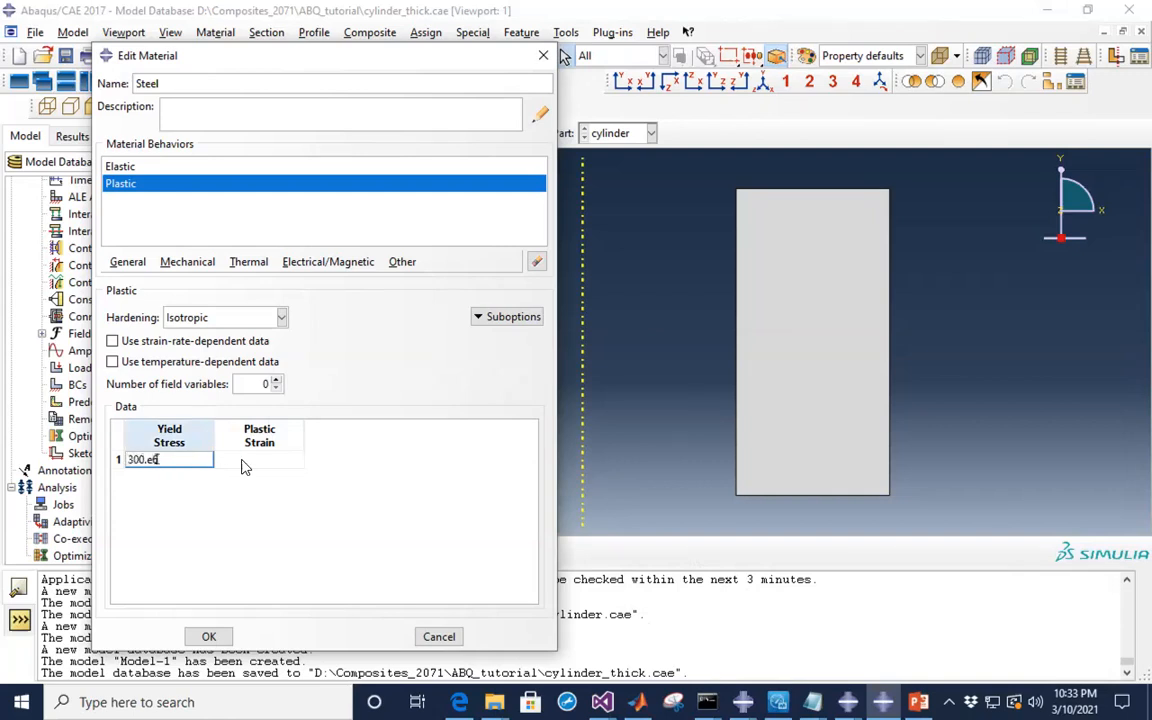
pyautogui.click(250, 459)
pyautogui.write('0')
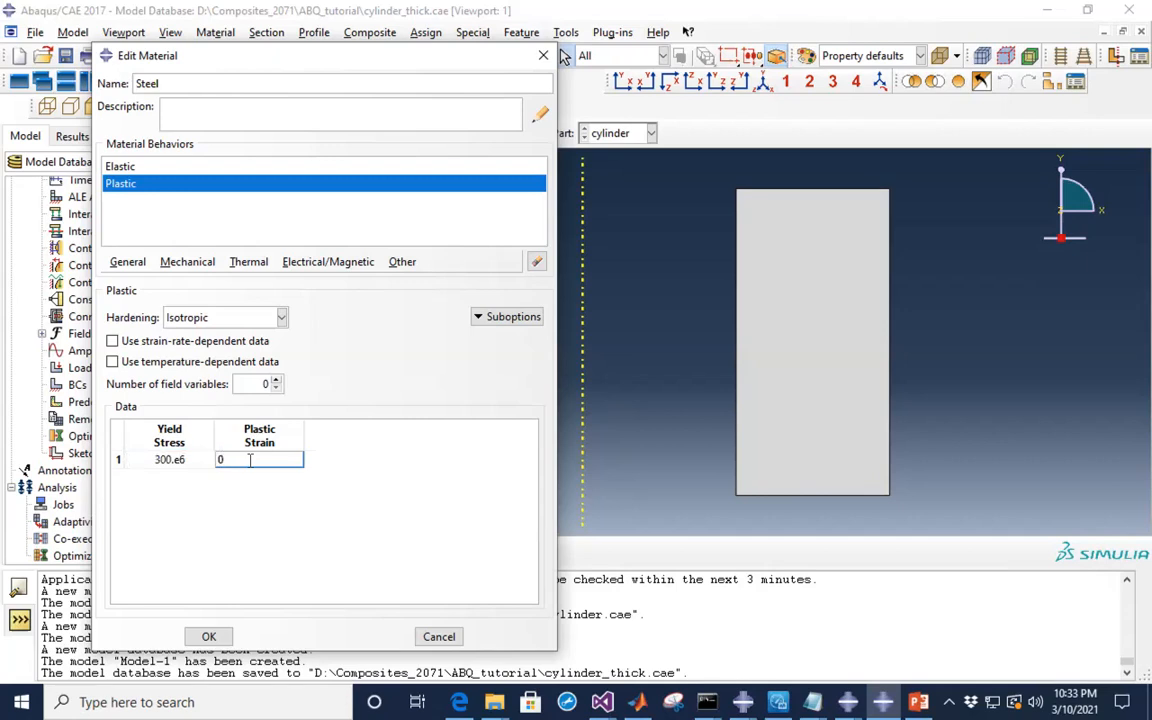
pyautogui.write('.')
pyautogui.press('Tab')
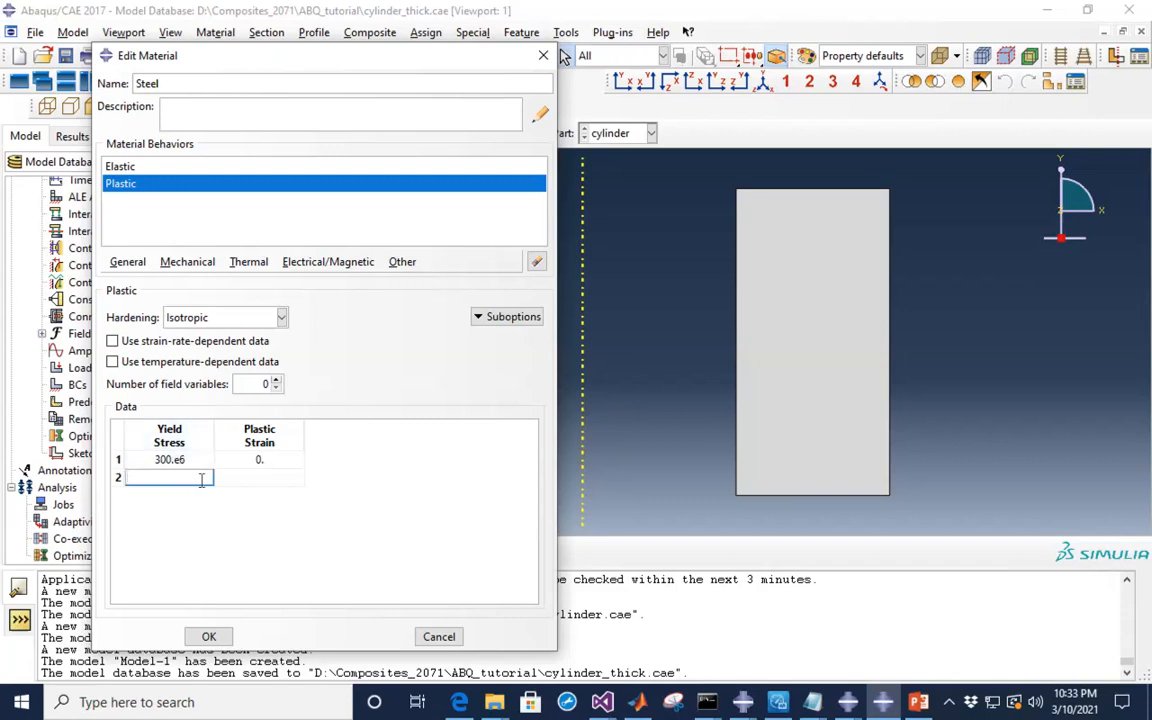
pyautogui.write('300.e6')
pyautogui.click(279, 477)
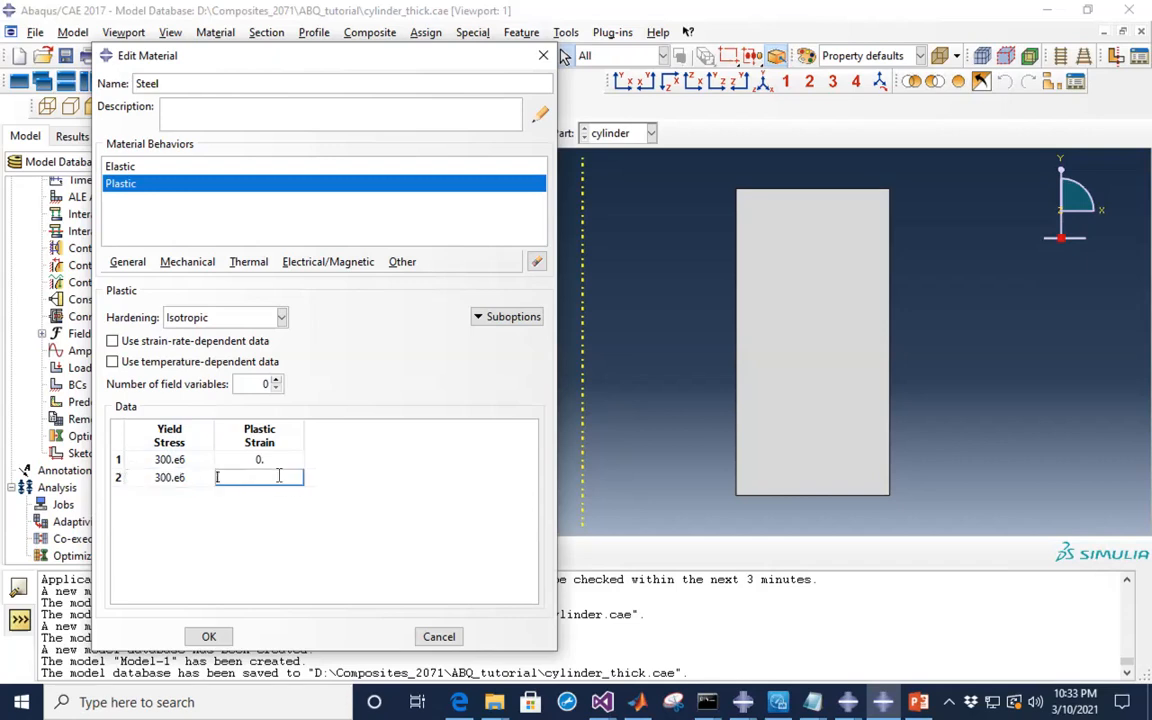
pyautogui.write('1.')
pyautogui.press('Return')
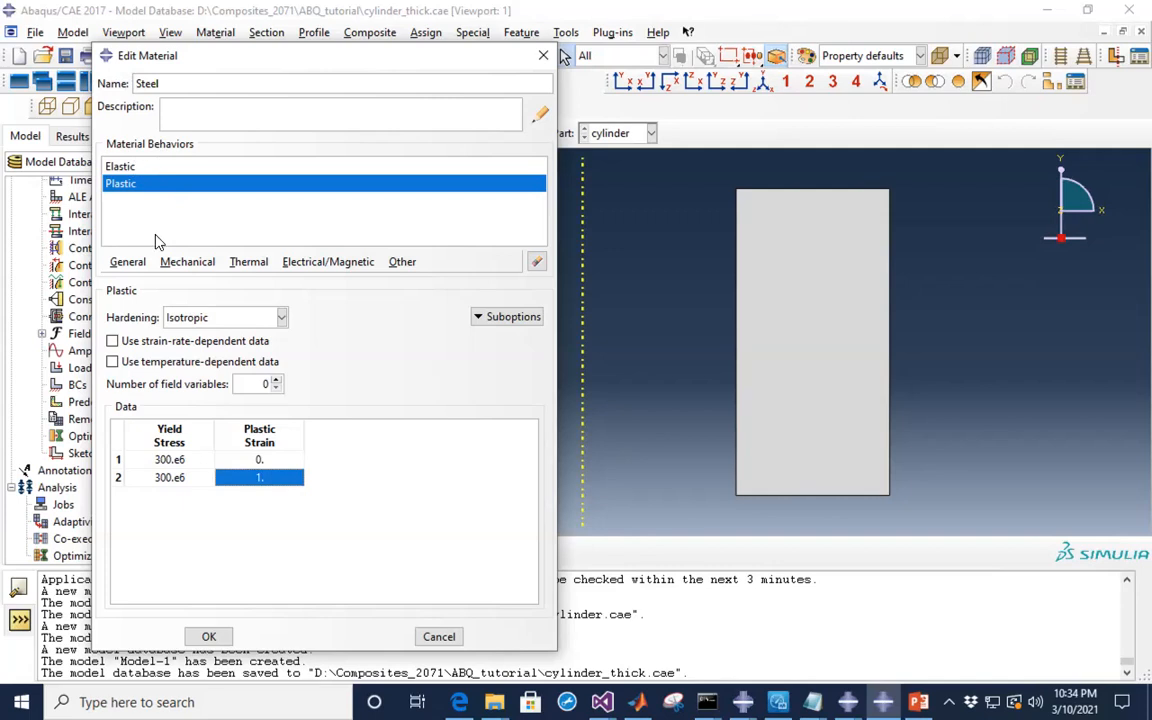
# - Review the Elastic and Plastic data, then save the Steel material
pyautogui.click(121, 164)
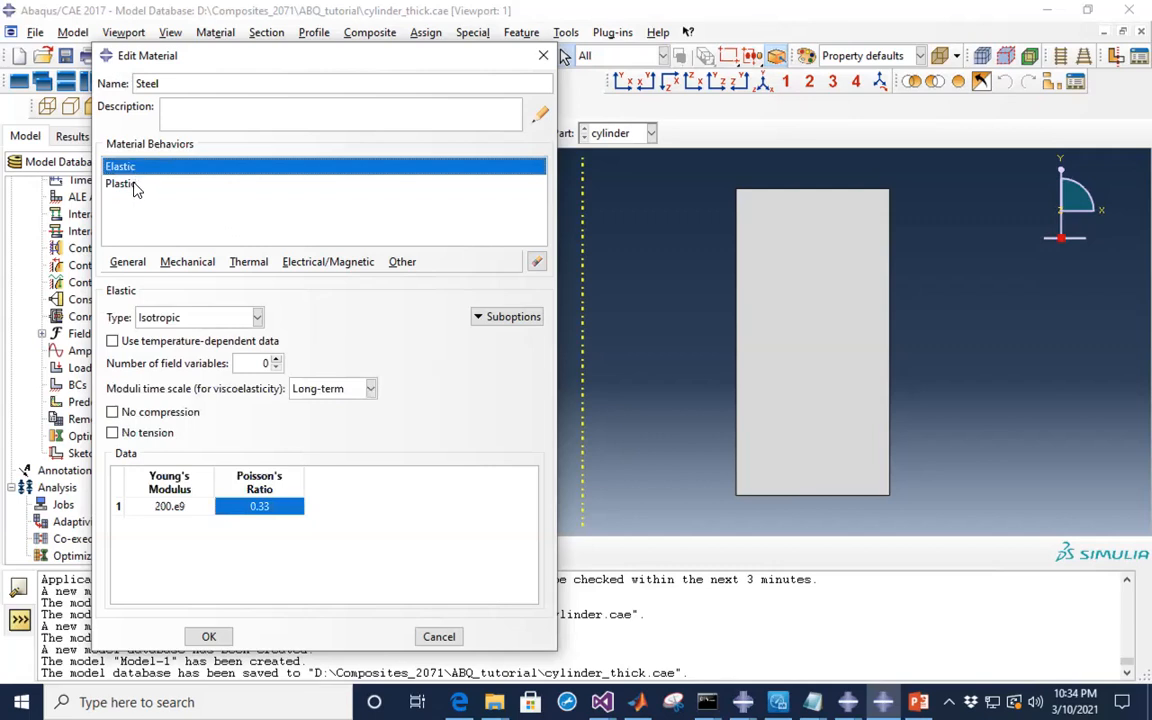
pyautogui.click(136, 186)
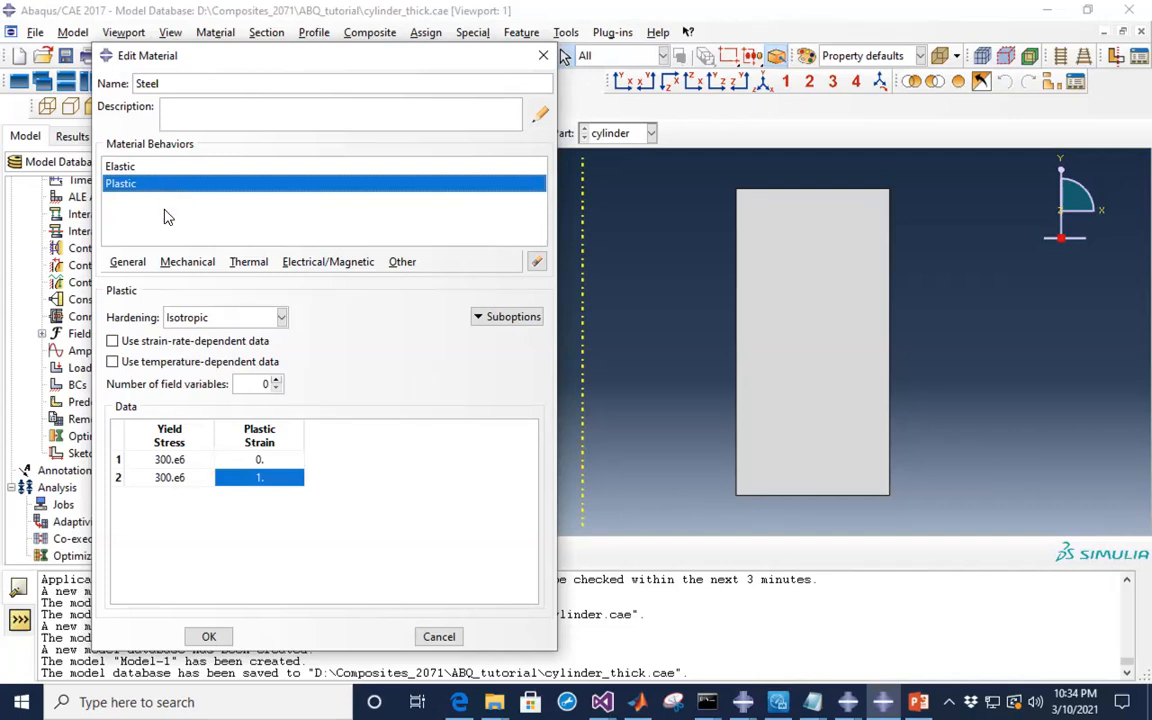
pyautogui.click(210, 637)
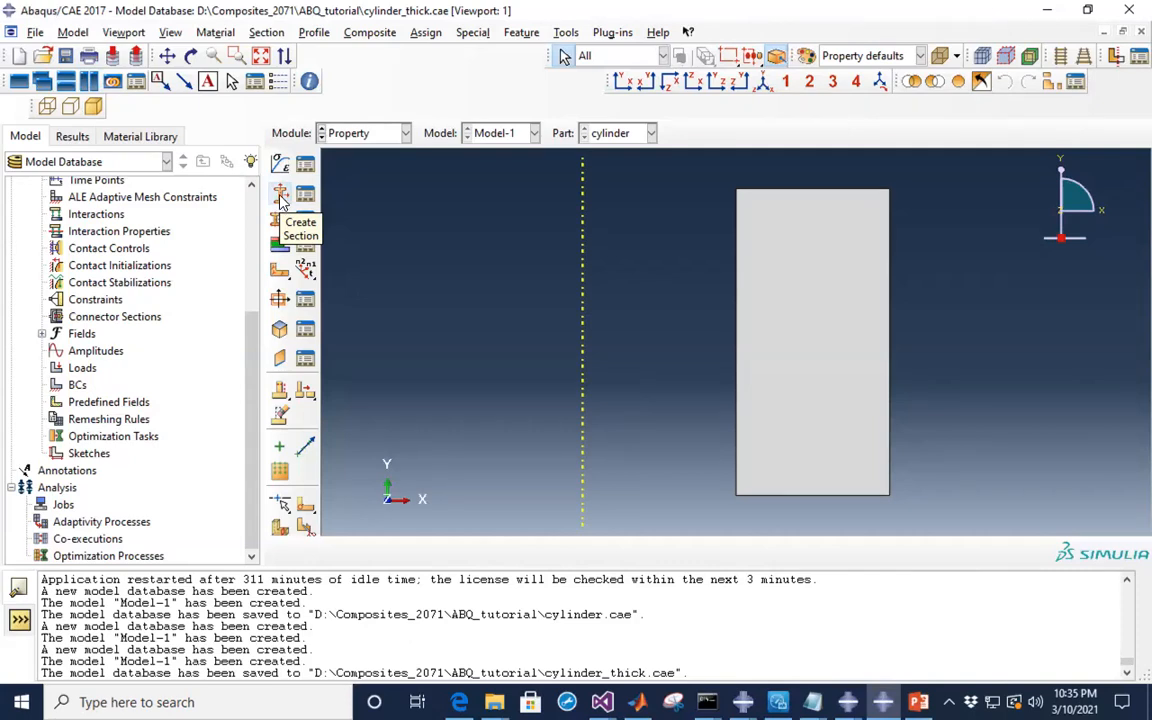
# - Create a Solid, Homogeneous section named steel_section with Steel as its material
pyautogui.click(281, 200)
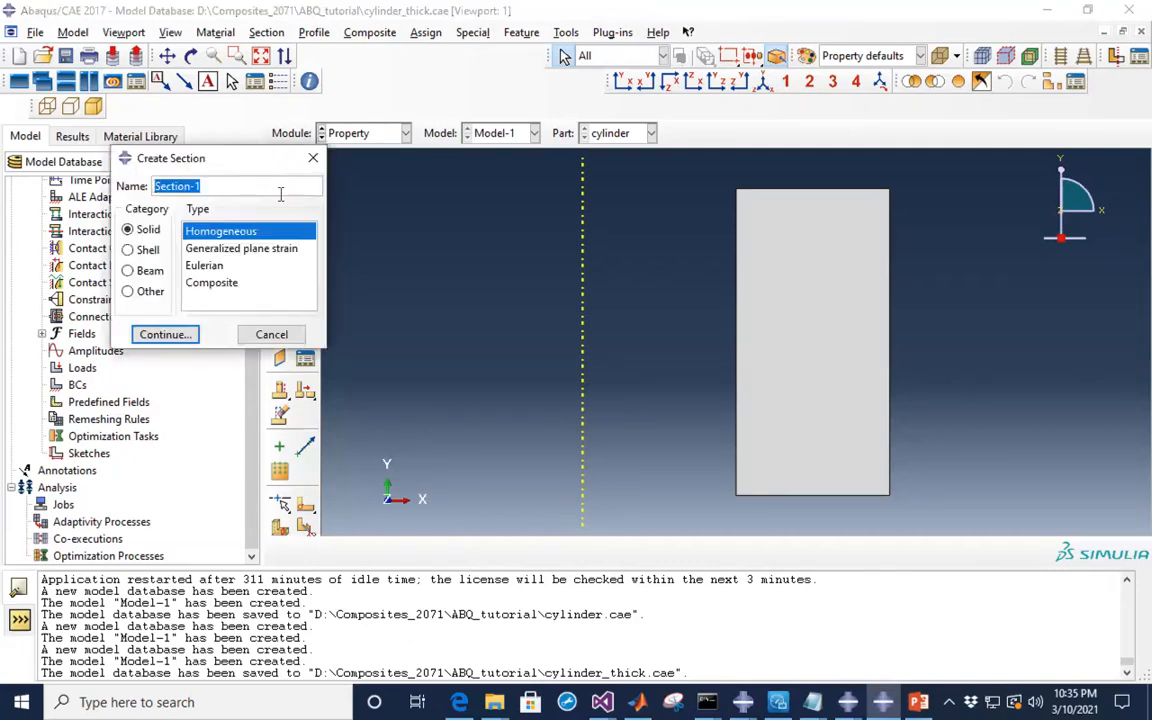
pyautogui.write('s')
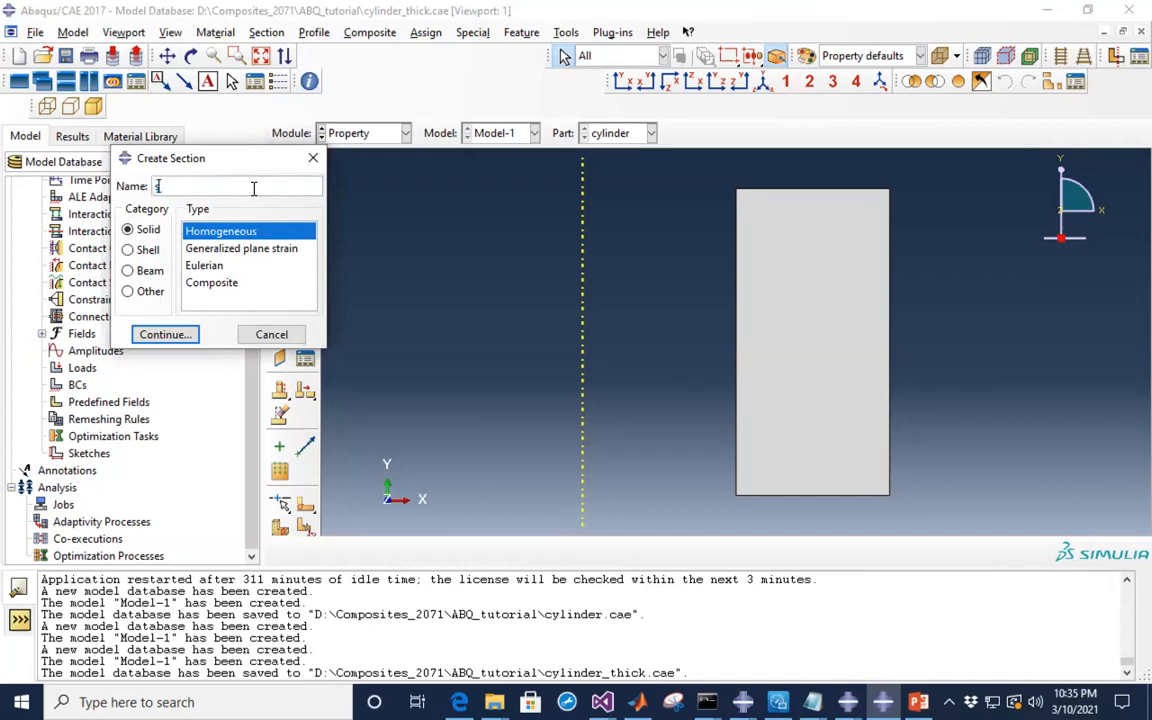
pyautogui.write('teel_section')
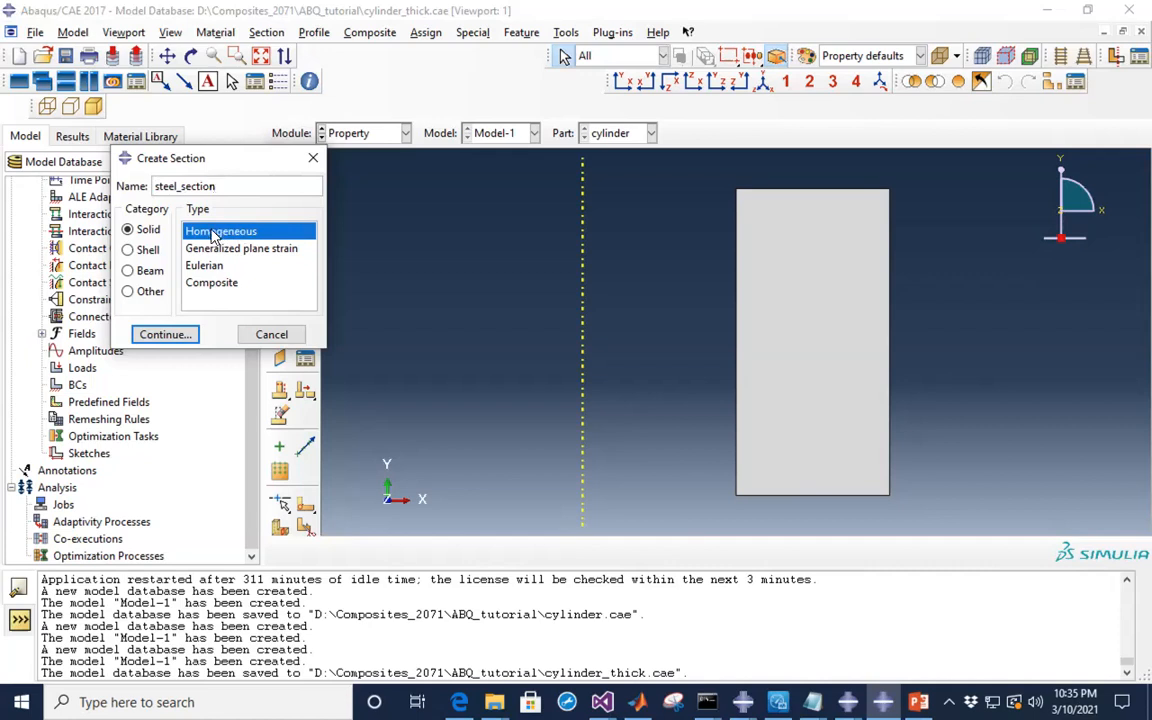
pyautogui.click(172, 341)
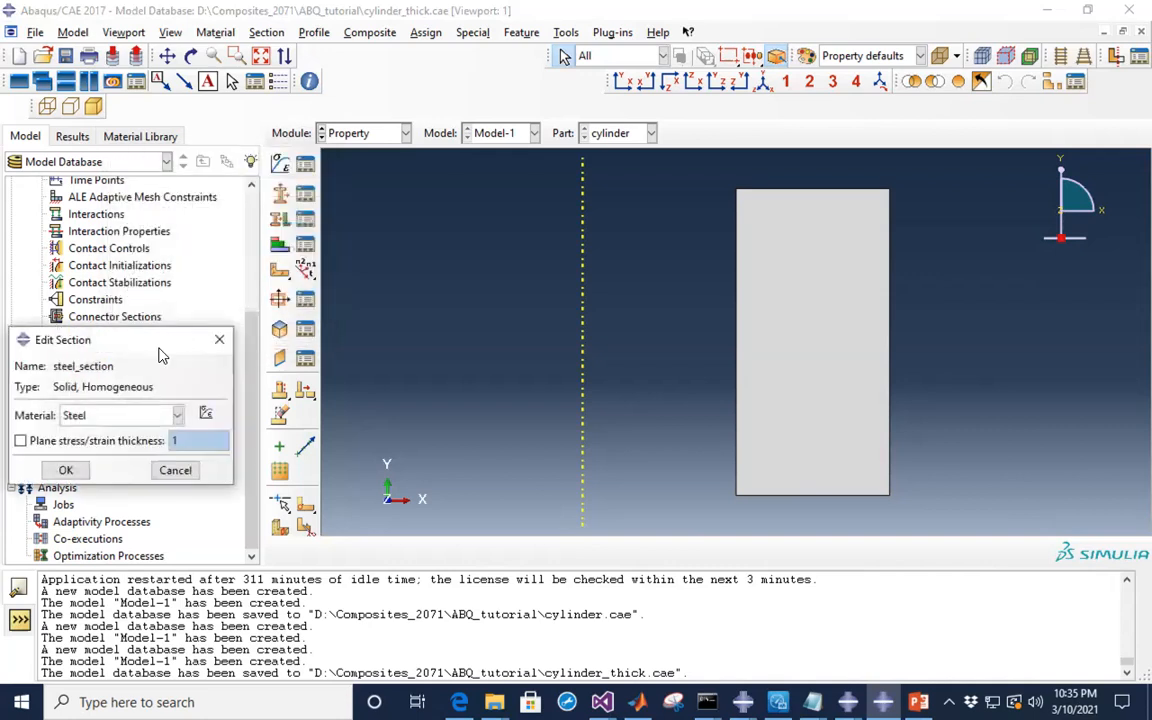
pyautogui.moveTo(148, 350); pyautogui.dragTo(184, 286)
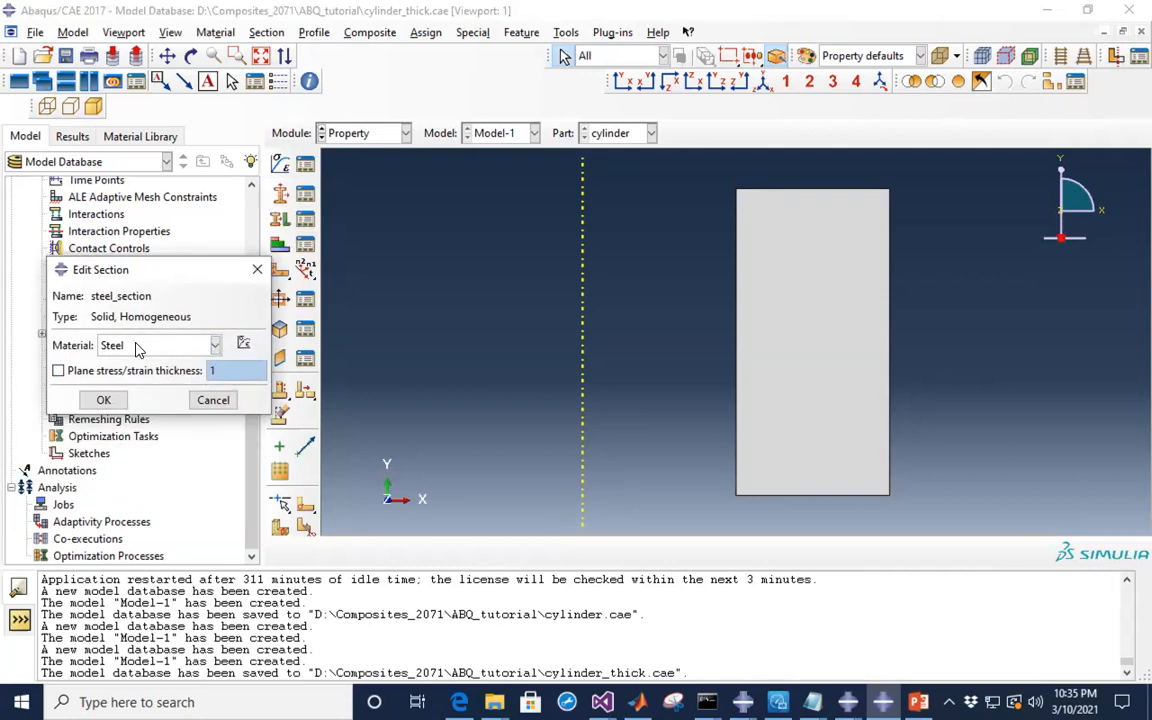
pyautogui.click(215, 347)
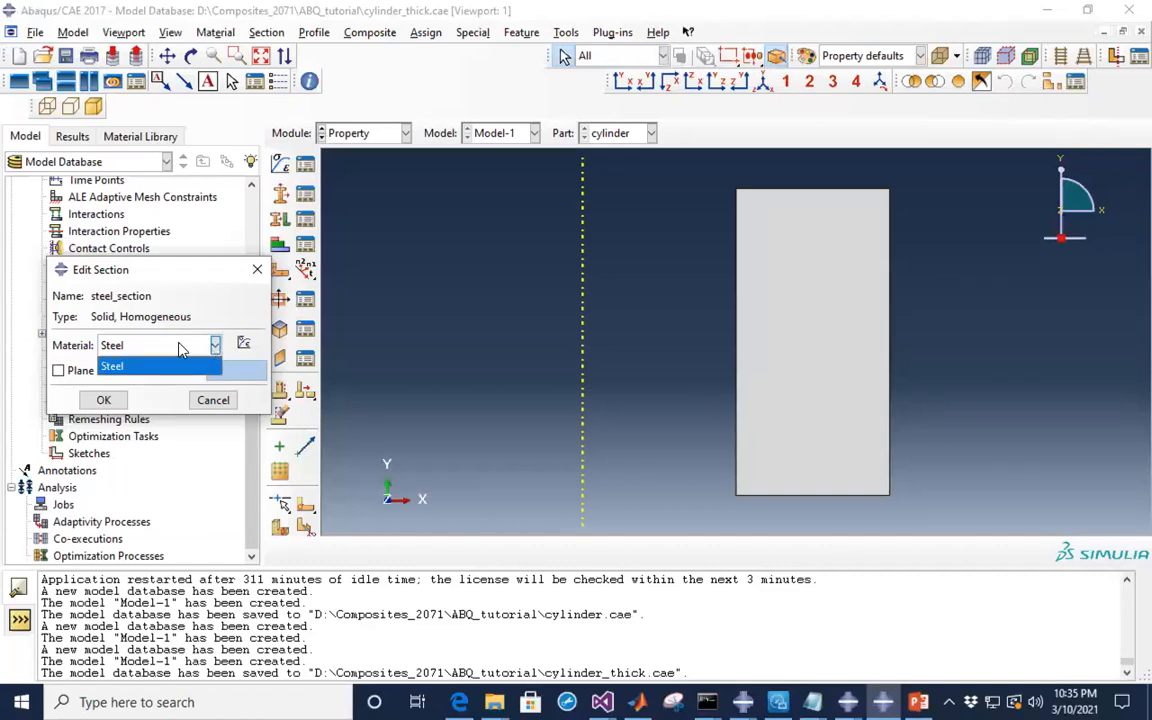
pyautogui.click(175, 367)
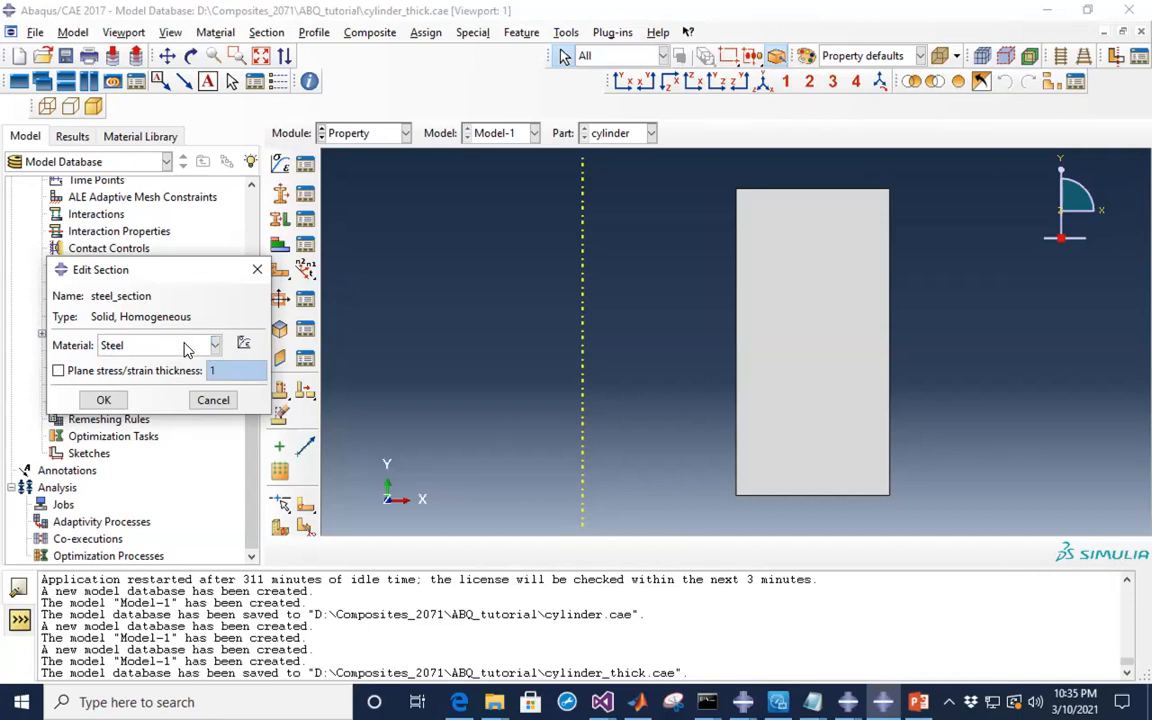
pyautogui.click(104, 400)
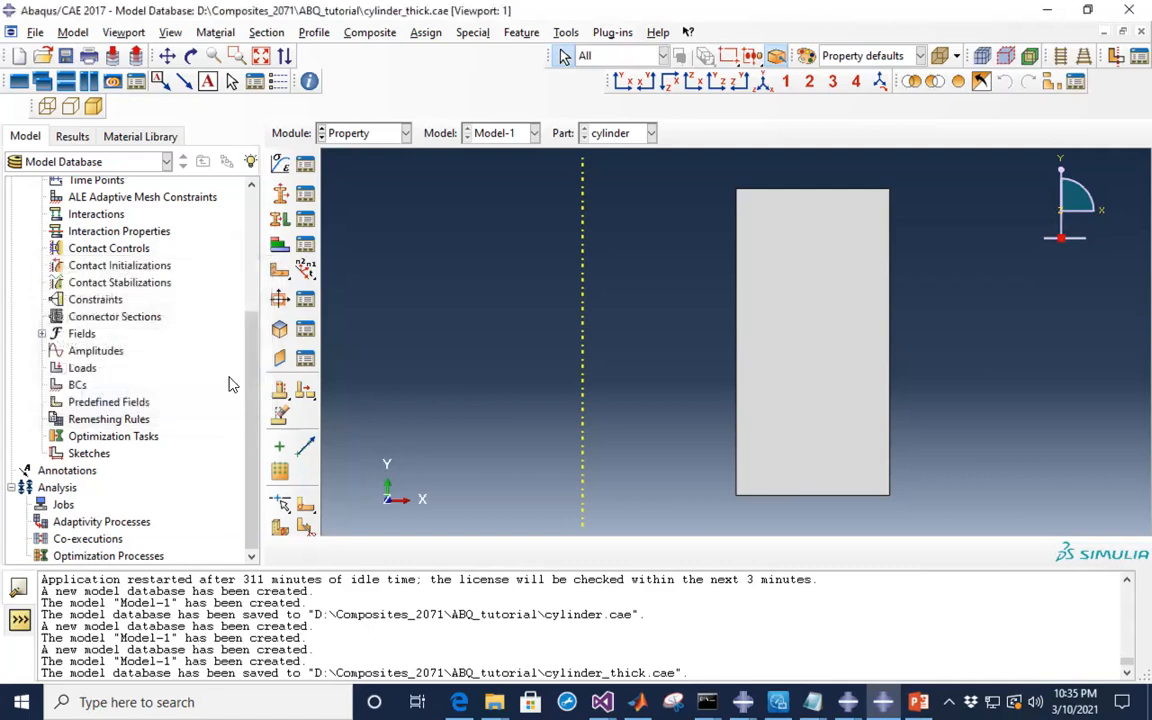
# - Assign steel_section to the cylinder face as set 'all' and save cylinder_thick.cae
pyautogui.click(279, 220)
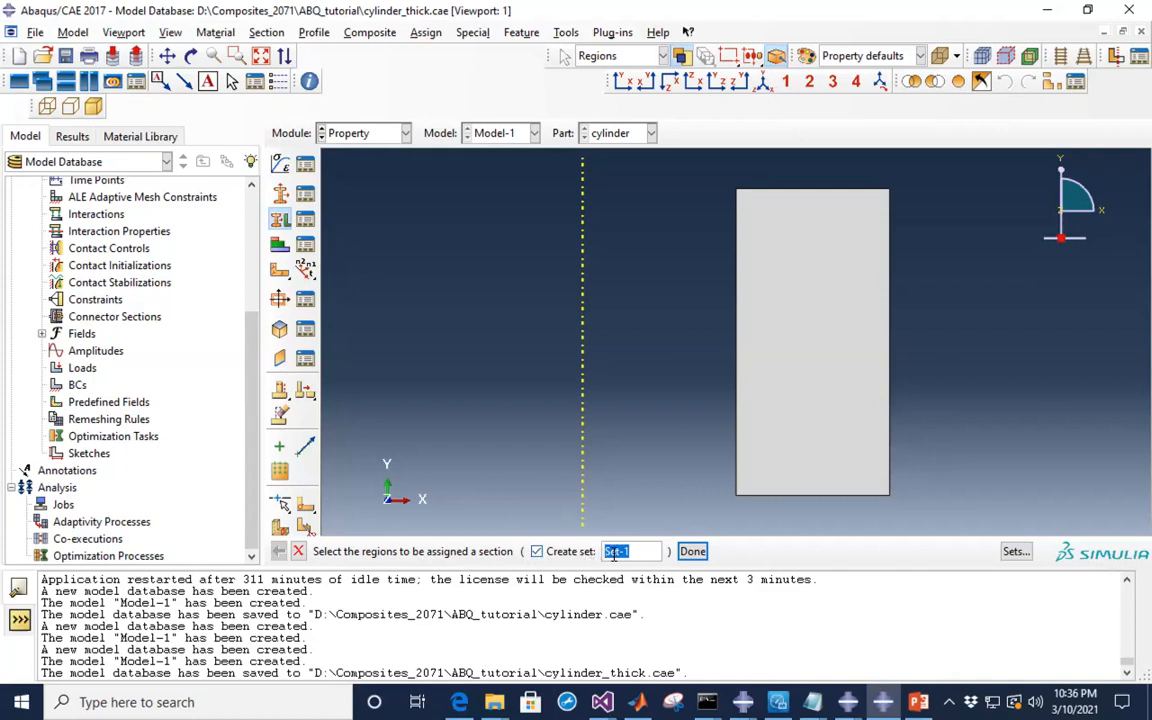
pyautogui.click(769, 455)
pyautogui.write('all')
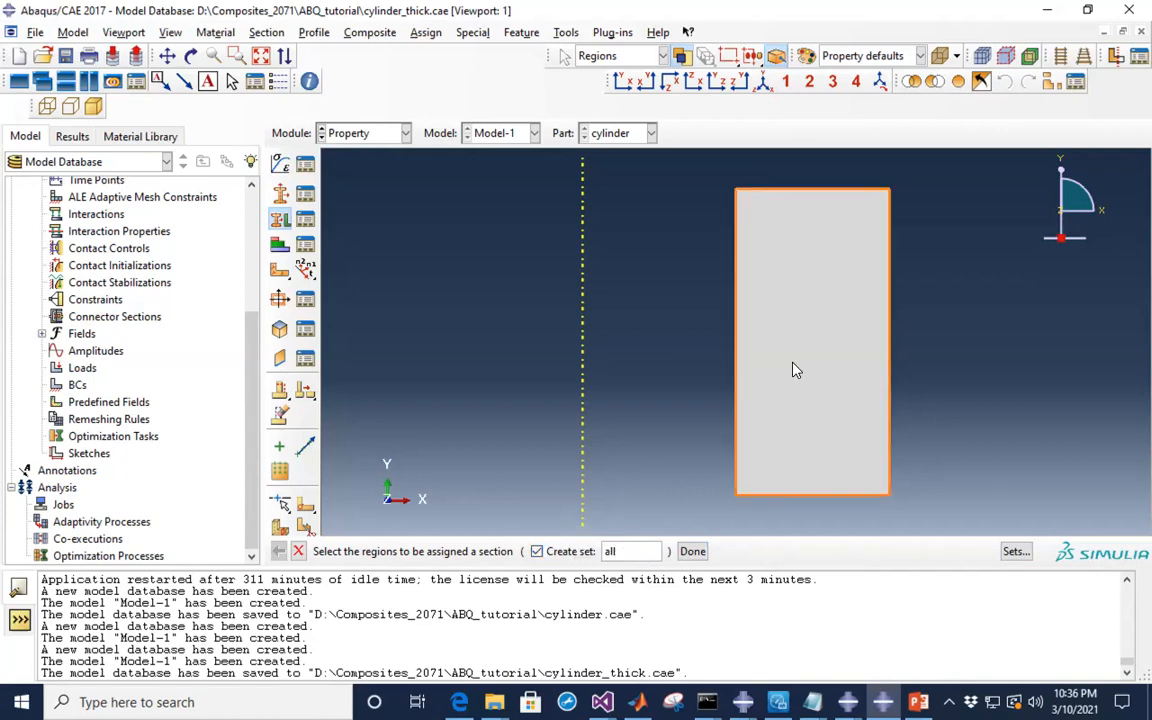
pyautogui.click(808, 293)
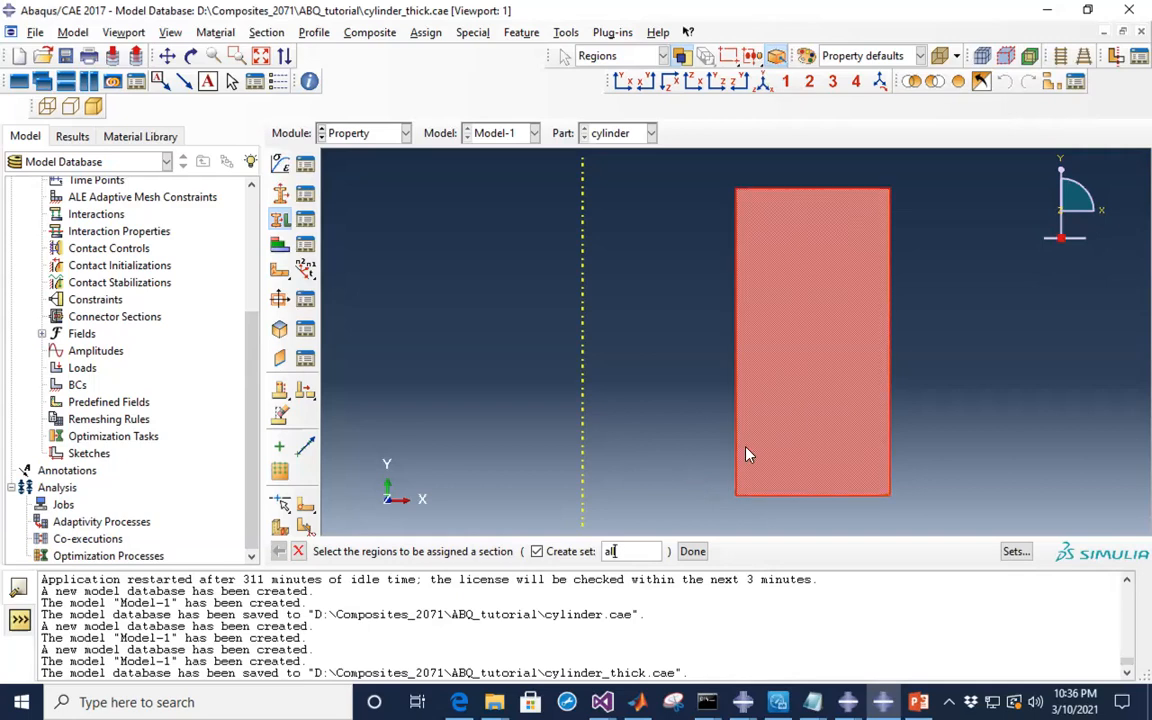
pyautogui.click(691, 552)
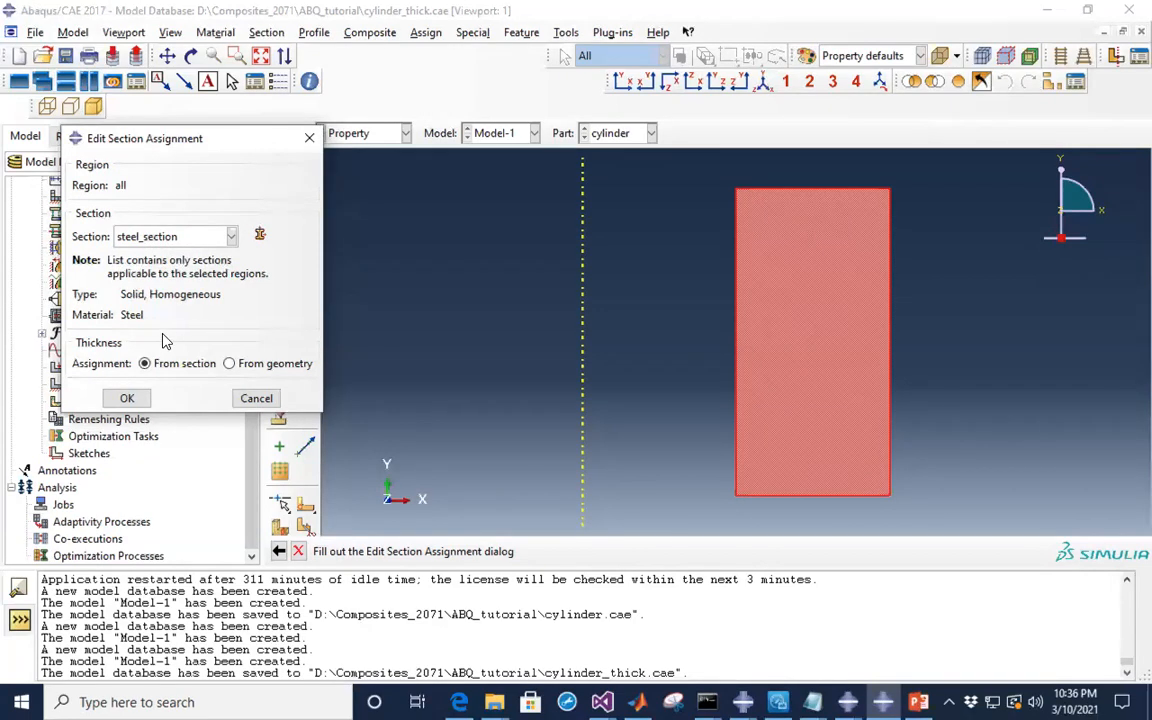
pyautogui.click(126, 399)
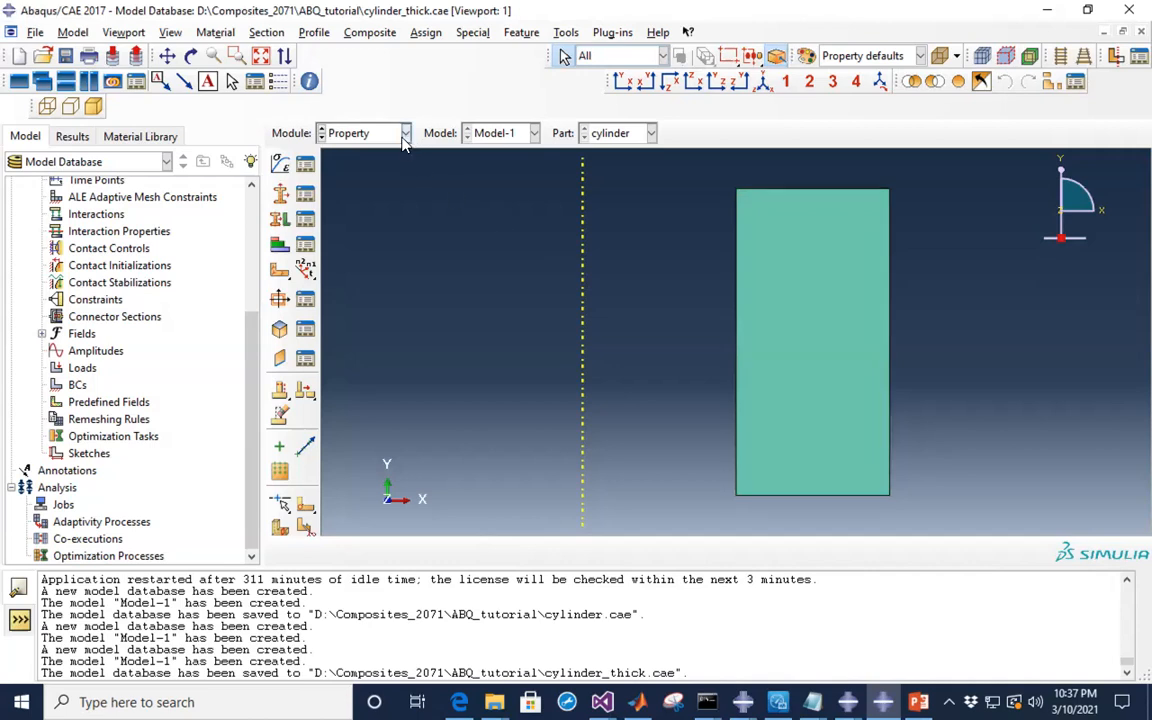
pyautogui.click(65, 57)
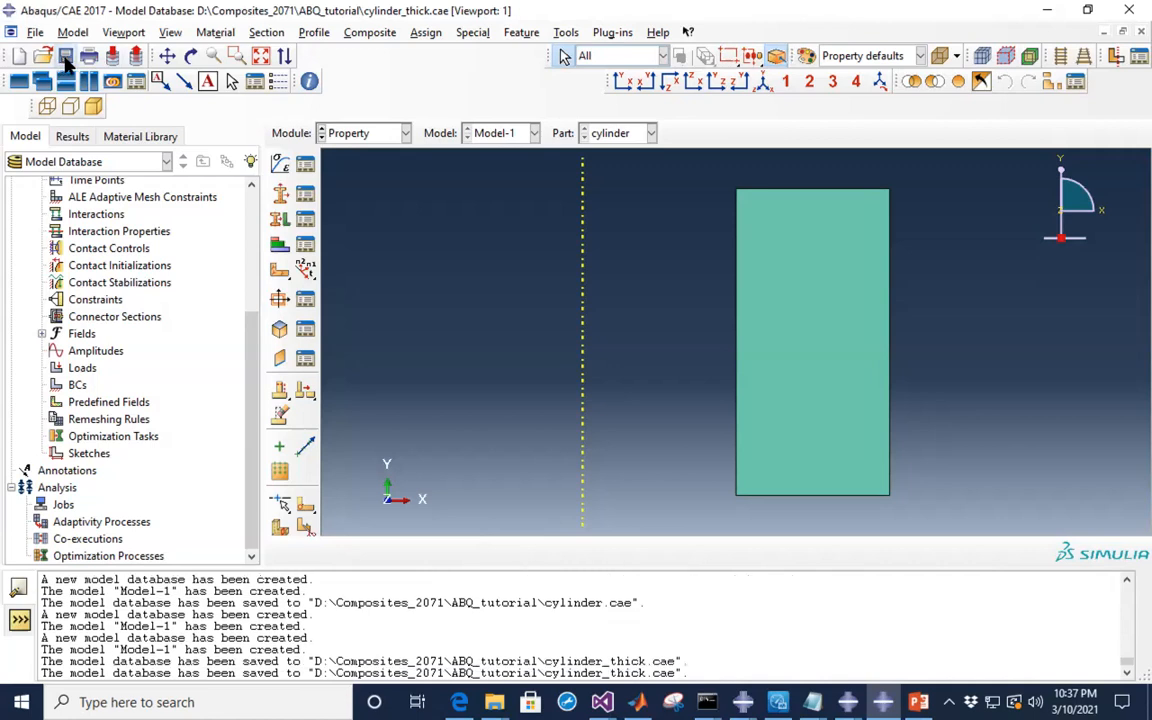
# - In the Assembly module, create a Dependent instance of the cylinder part
pyautogui.click(406, 134)
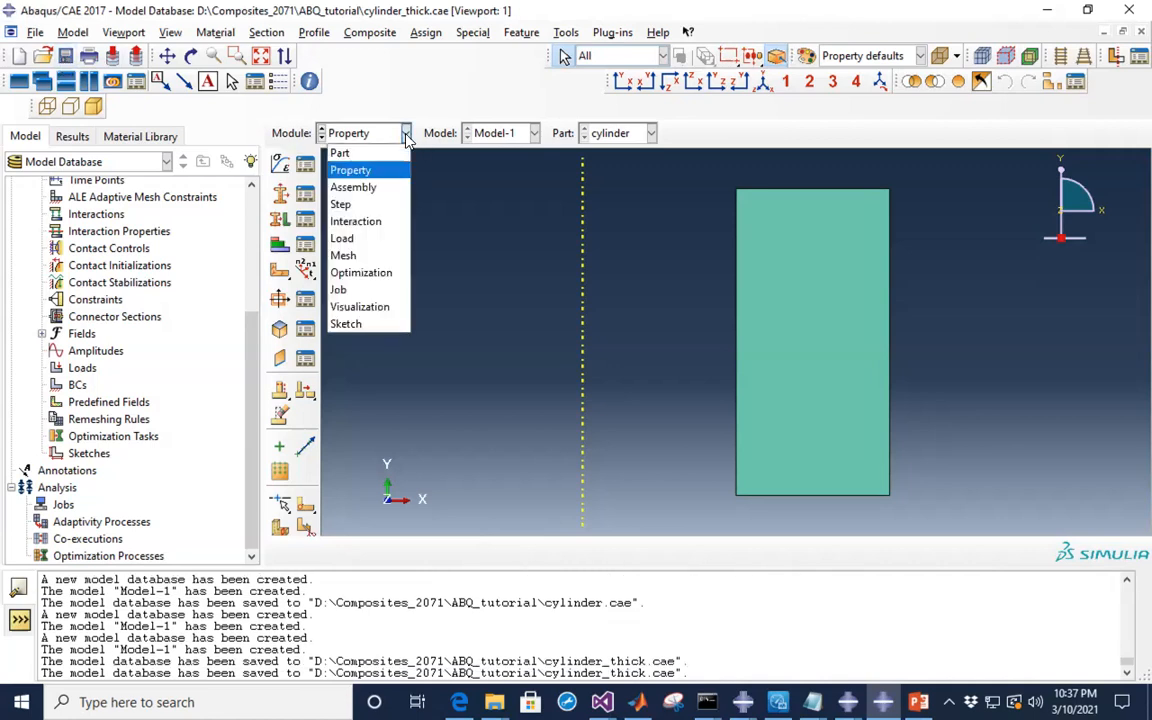
pyautogui.click(366, 188)
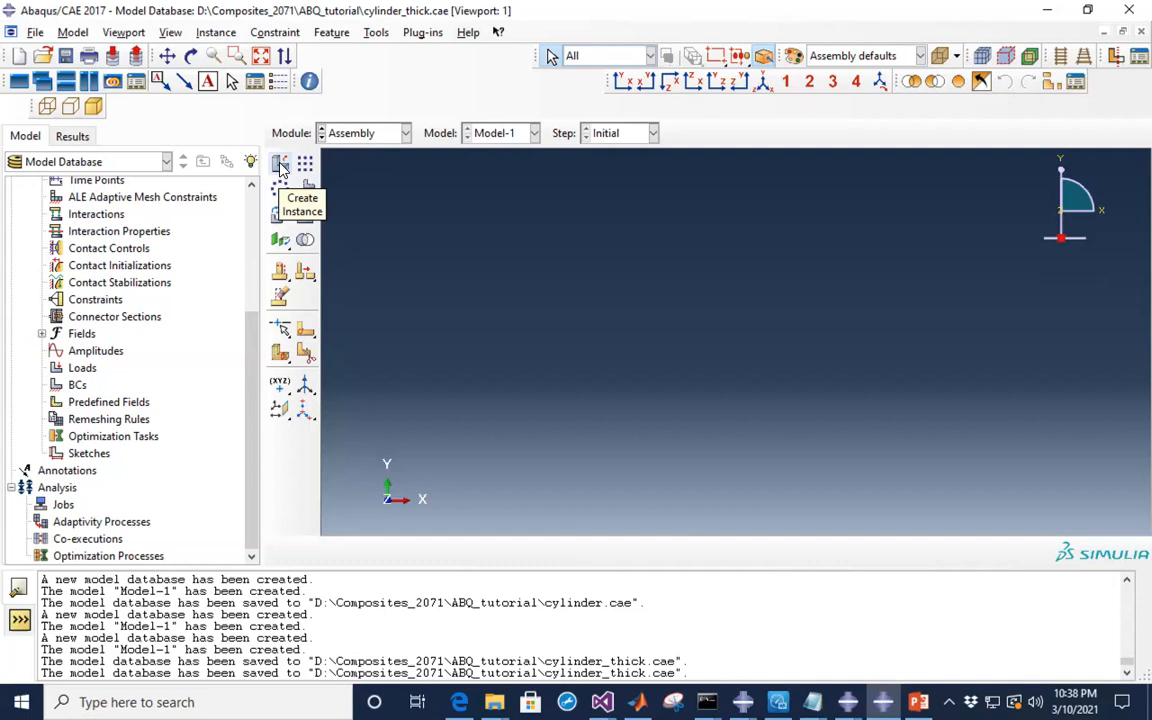
pyautogui.click(281, 166)
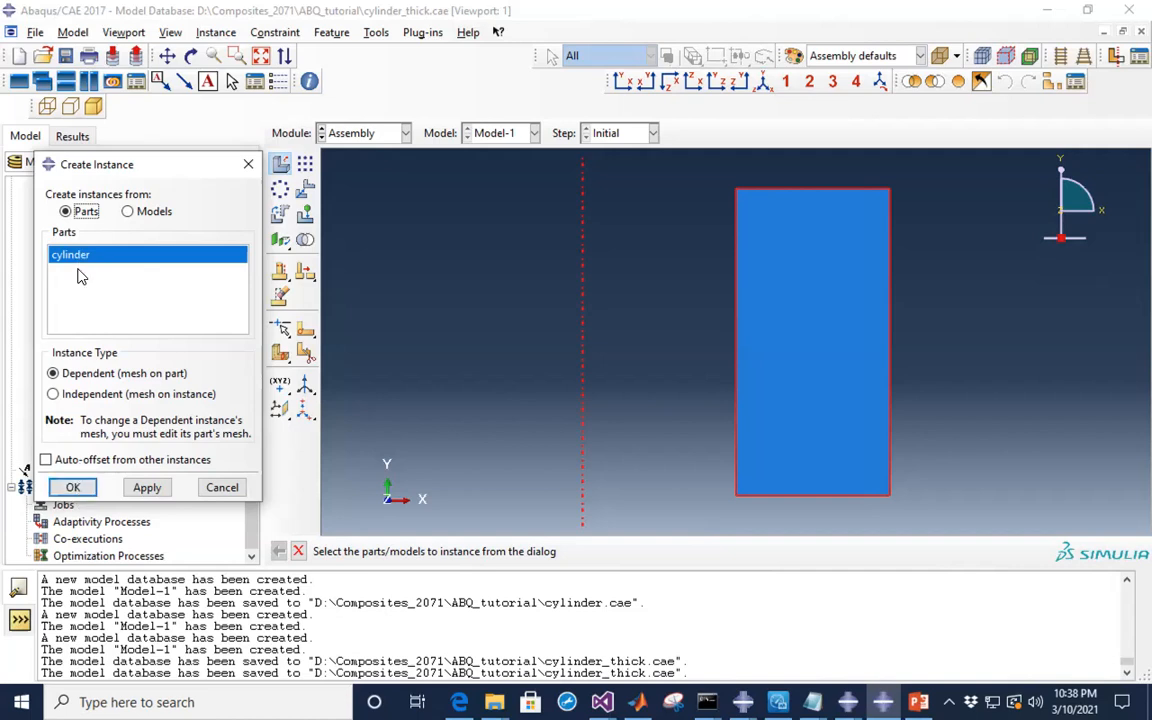
pyautogui.click(76, 487)
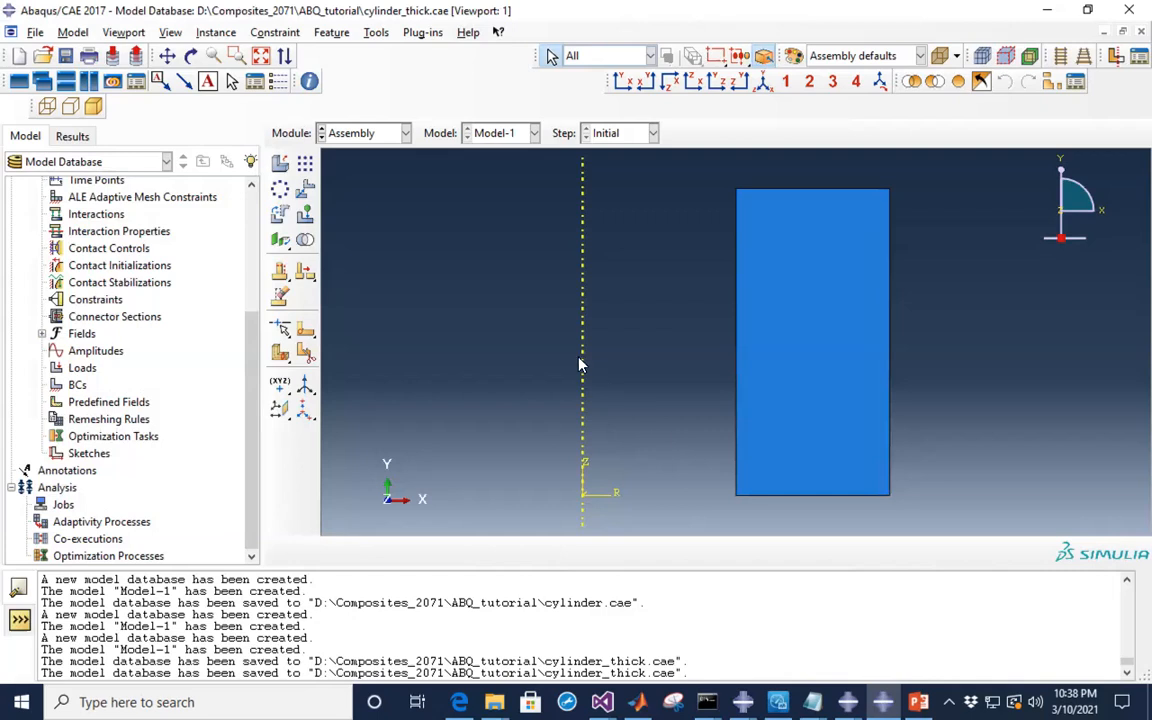
# - Create a Static, General step named pressurize
pyautogui.click(406, 134)
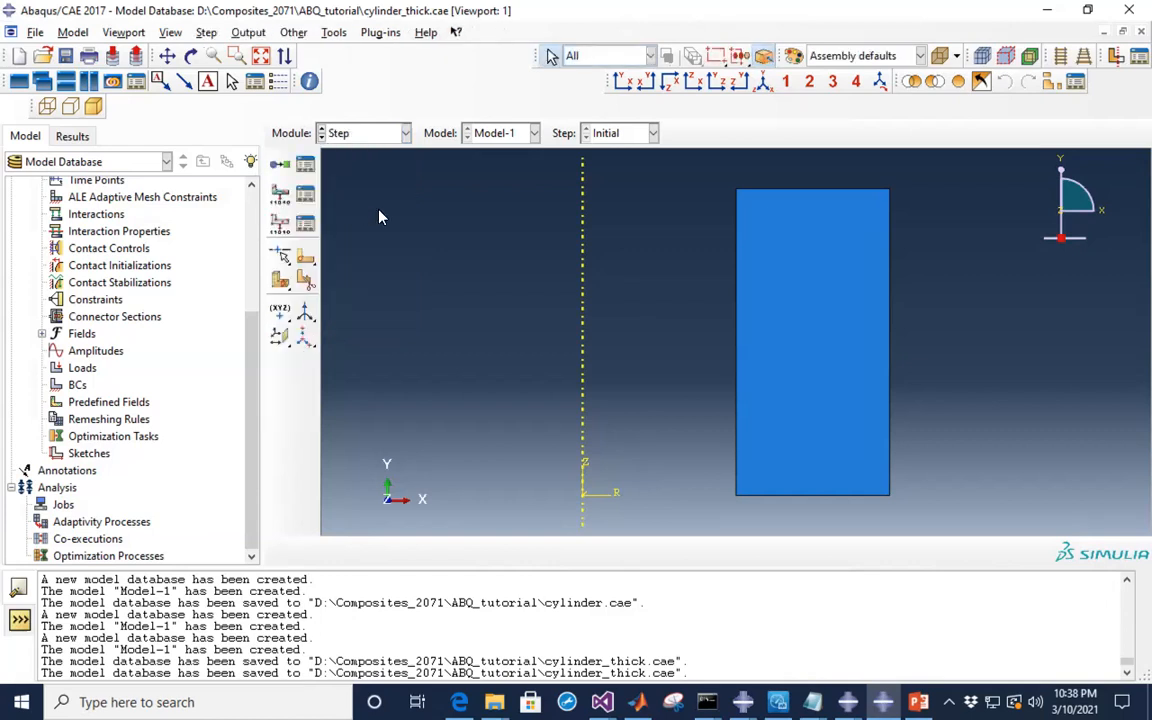
pyautogui.click(281, 167)
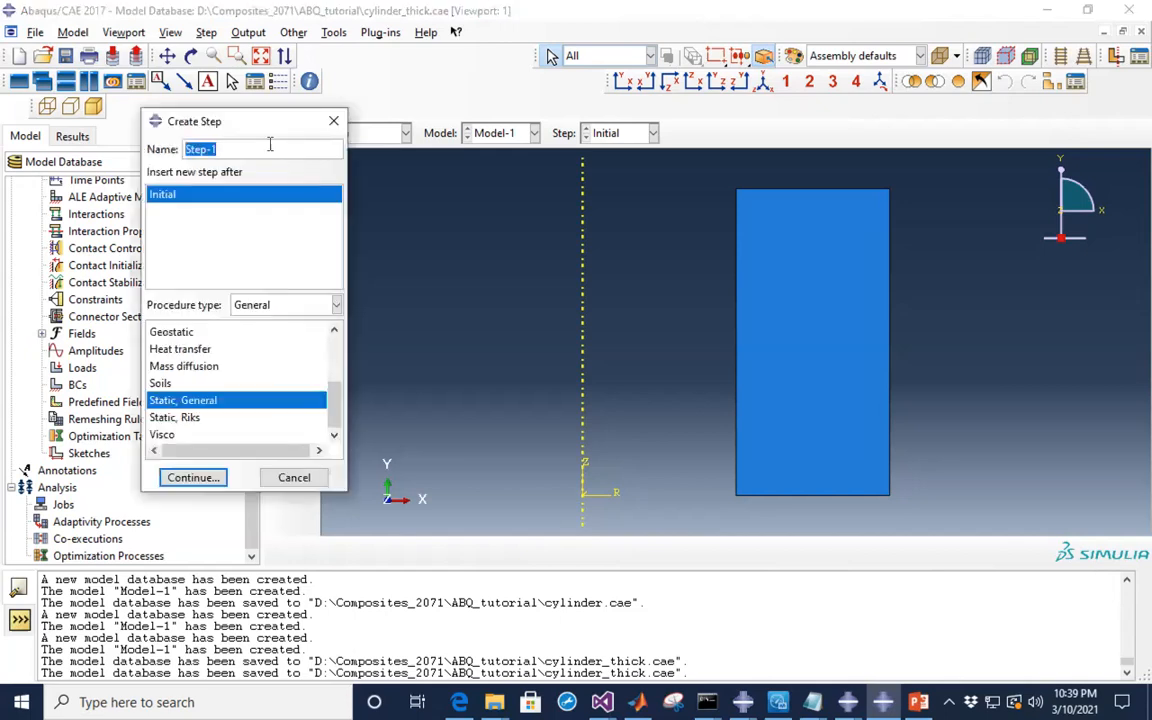
pyautogui.moveTo(255, 128); pyautogui.dragTo(221, 127)
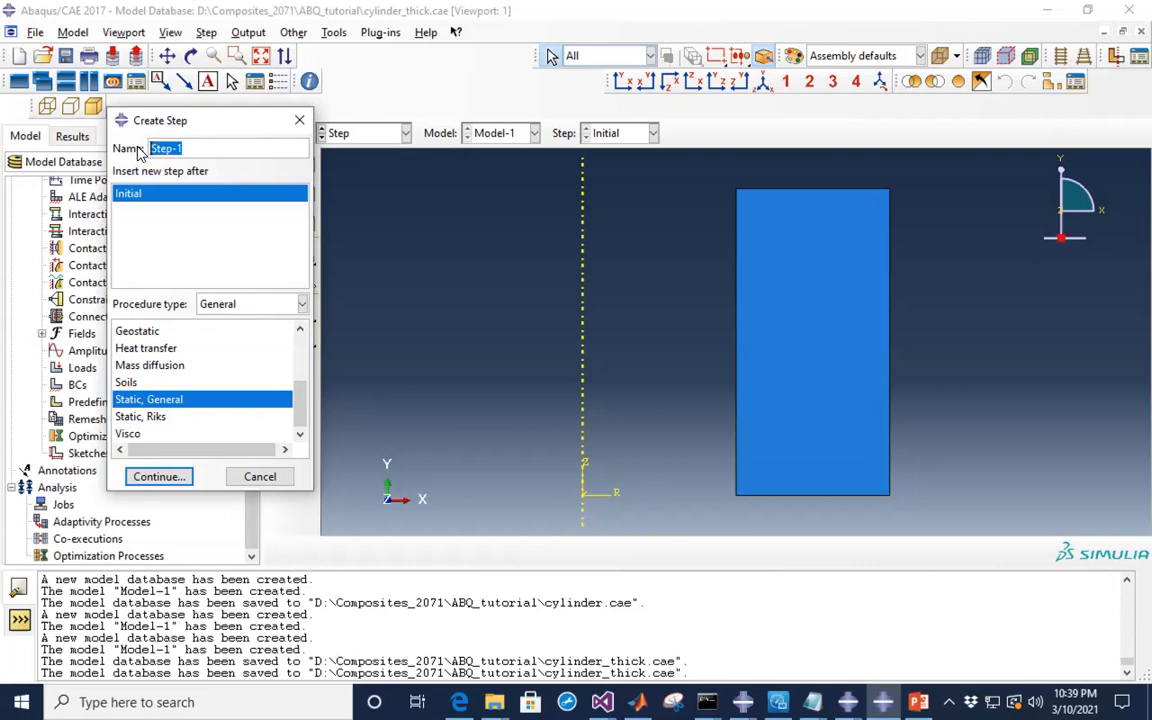
pyautogui.write('pressurize')
pyautogui.scroll(3, 219, 375)
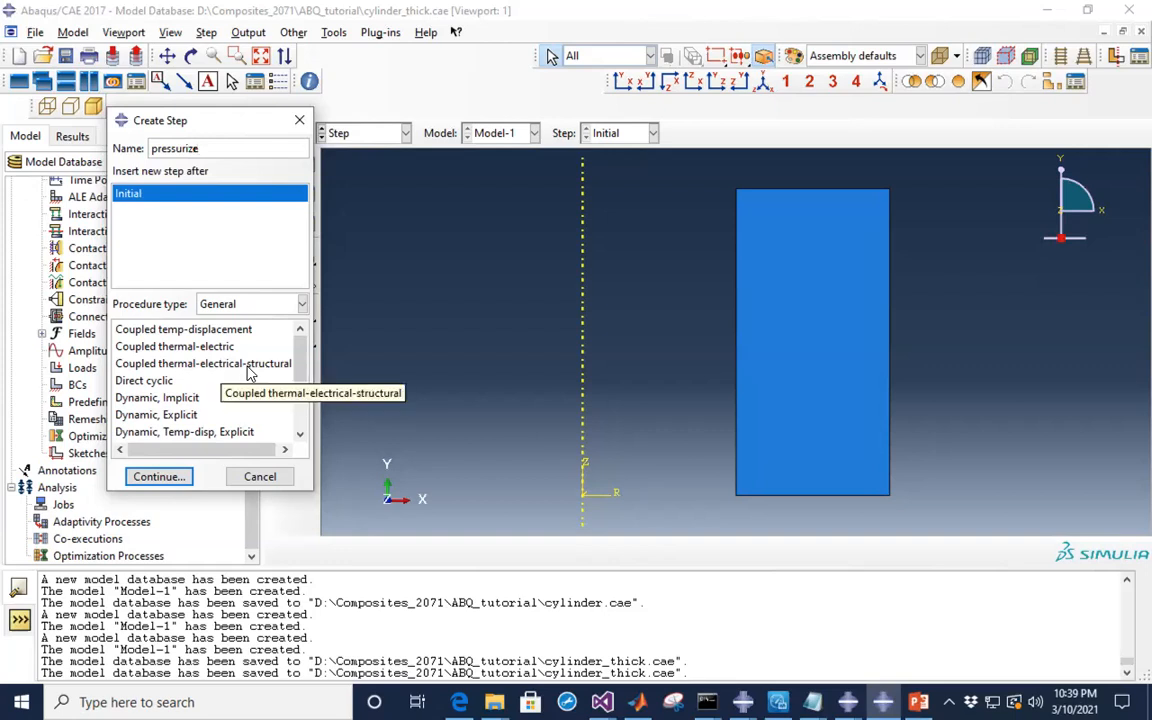
pyautogui.scroll(-4, 200, 405)
pyautogui.click(192, 401)
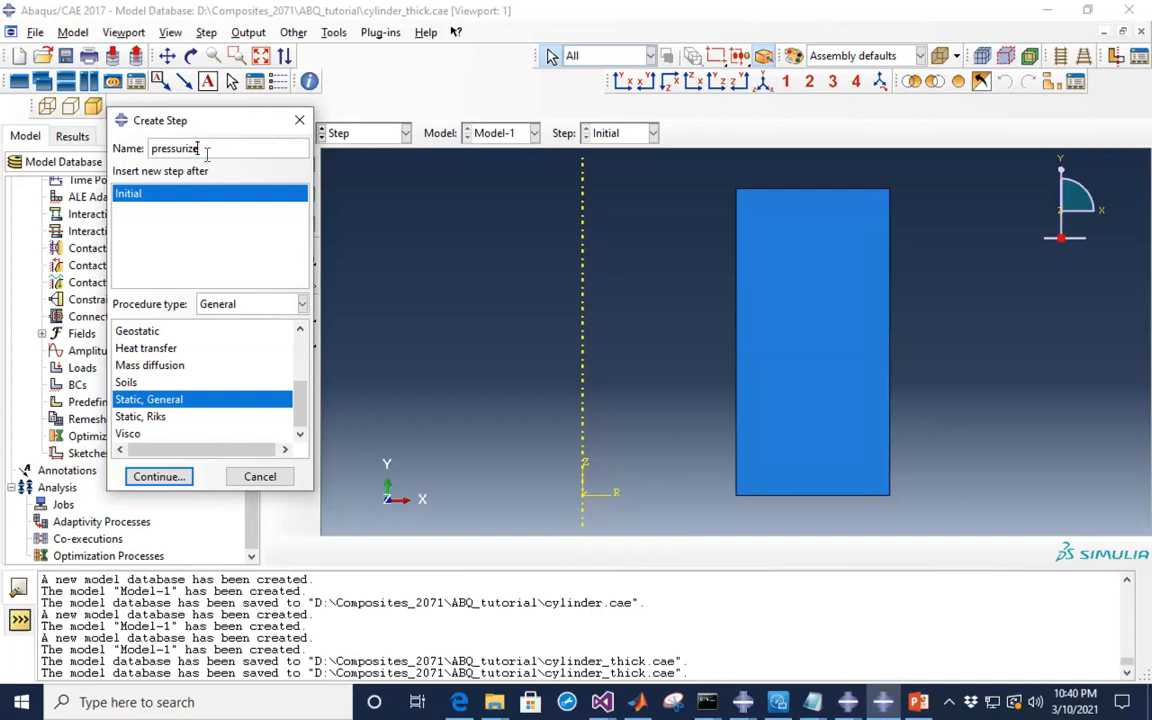
pyautogui.click(160, 477)
# - Change the pressurize step's time period from 1 to 100
pyautogui.moveTo(366, 60)
pyautogui.mouseDown()
pyautogui.moveTo(352, 57)
pyautogui.moveTo(350, 74)
pyautogui.mouseUp()
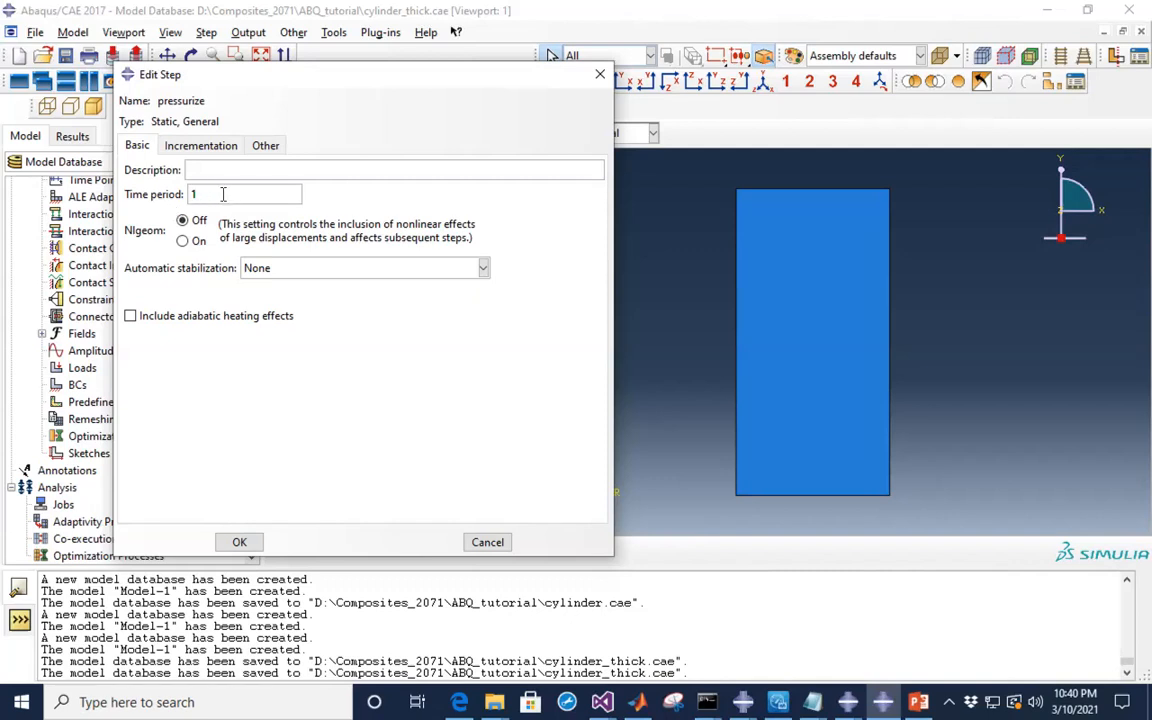
pyautogui.moveTo(221, 193); pyautogui.dragTo(185, 191)
pyautogui.click(212, 194)
pyautogui.write('00')
# - View the pressurize step's Incrementation settings, briefly returning to Basic
pyautogui.click(210, 148)
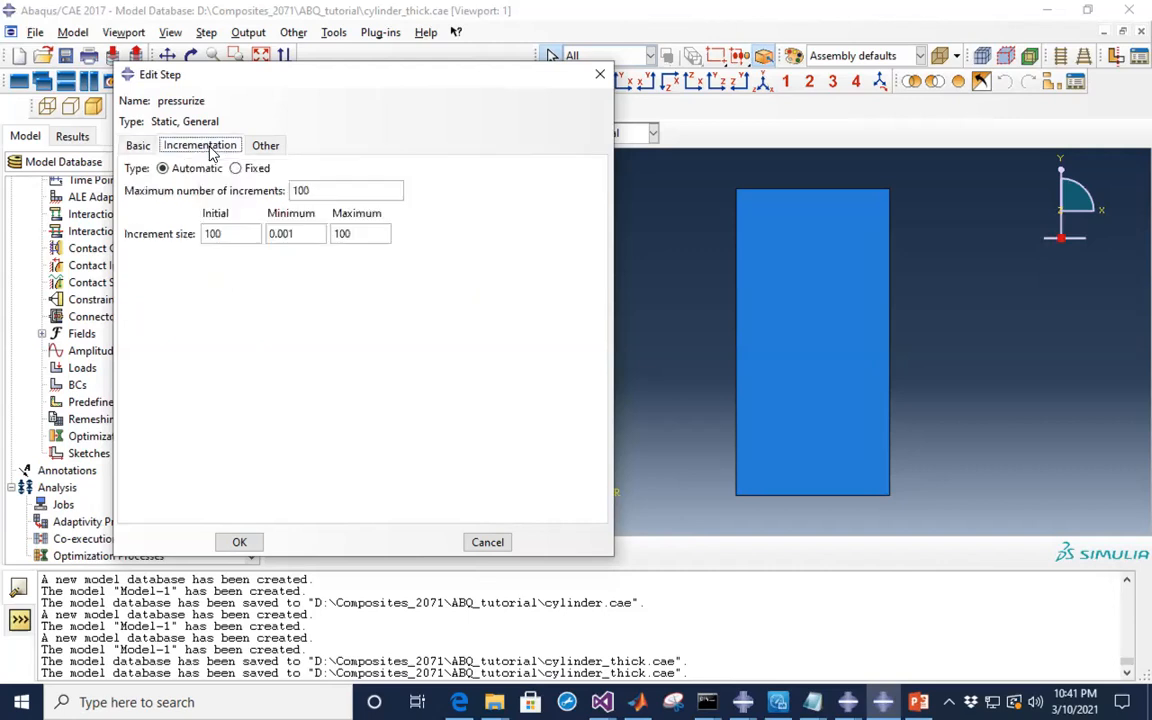
pyautogui.click(138, 147)
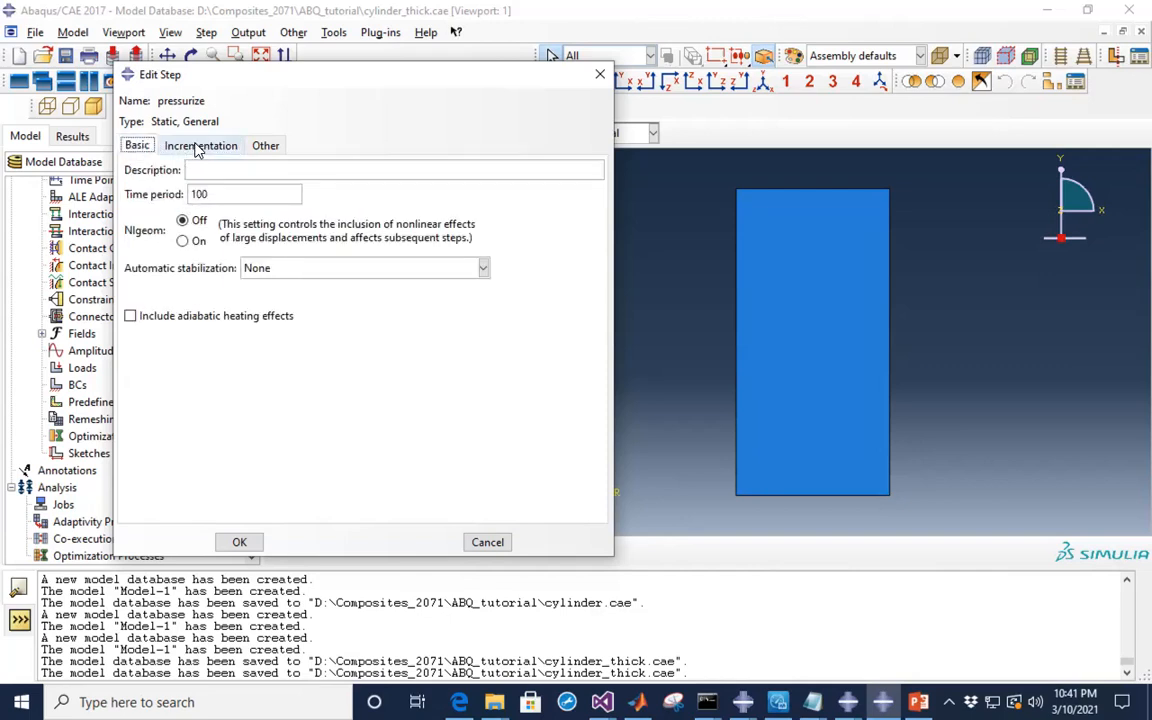
pyautogui.click(196, 147)
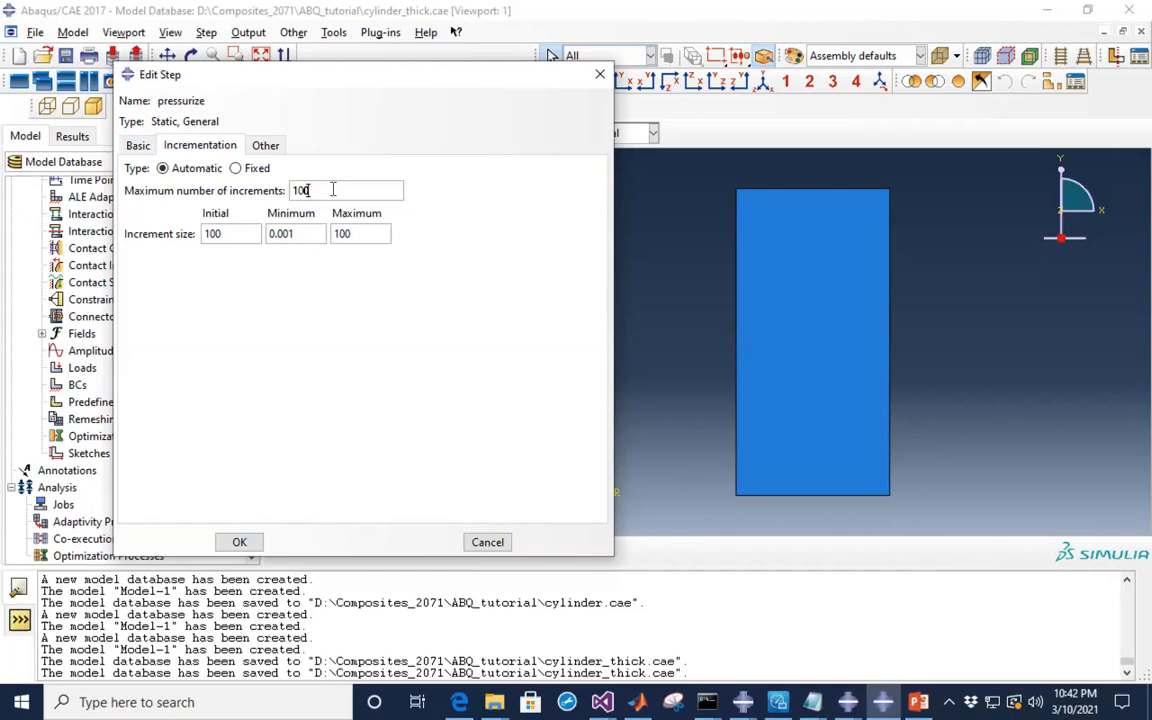
# - Set maximum increments to 1000 and both initial and maximum increment sizes to 10
pyautogui.write('0')
pyautogui.click(228, 233)
pyautogui.press('BackSpace')
pyautogui.click(296, 234)
pyautogui.click(370, 232)
pyautogui.press('BackSpace')
pyautogui.click(132, 146)
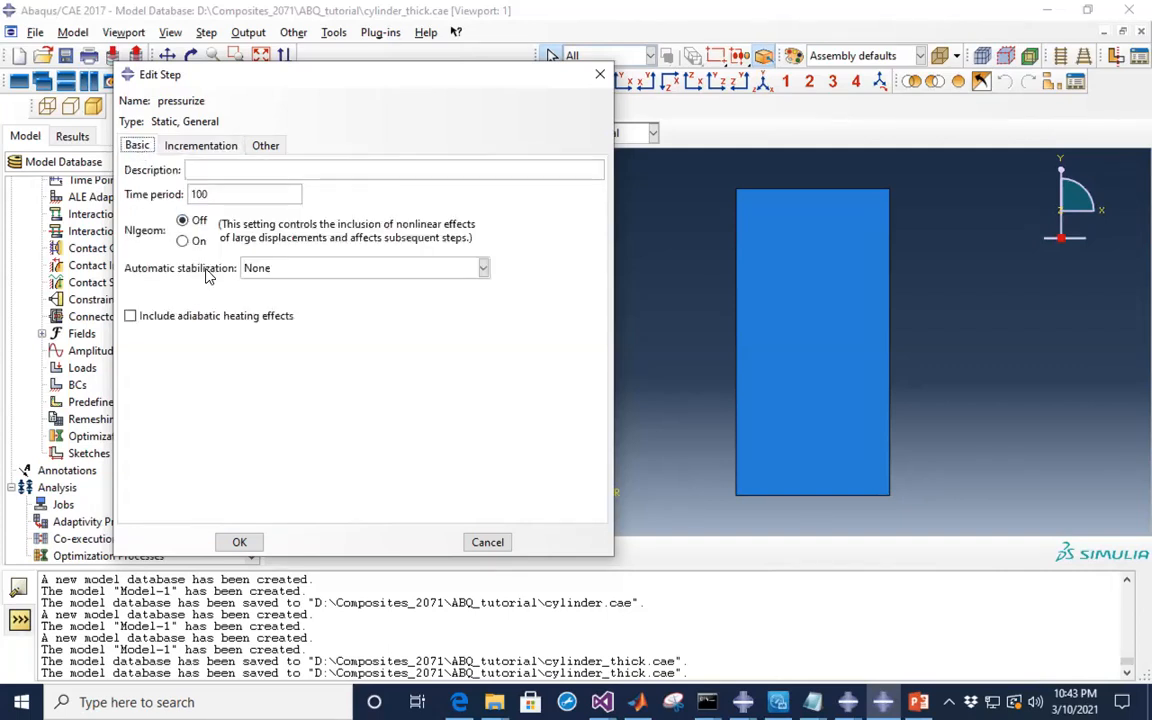
# - Apply the pressurize step edits, save the model, and switch to the Interaction module
pyautogui.click(238, 543)
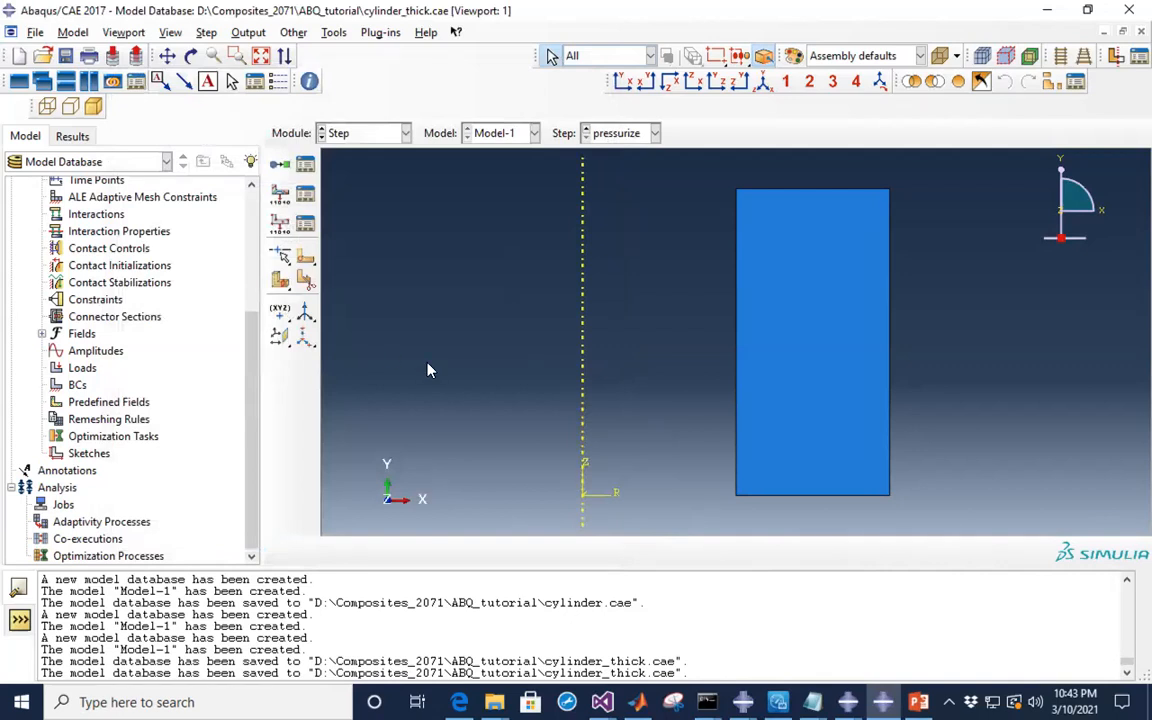
pyautogui.click(65, 56)
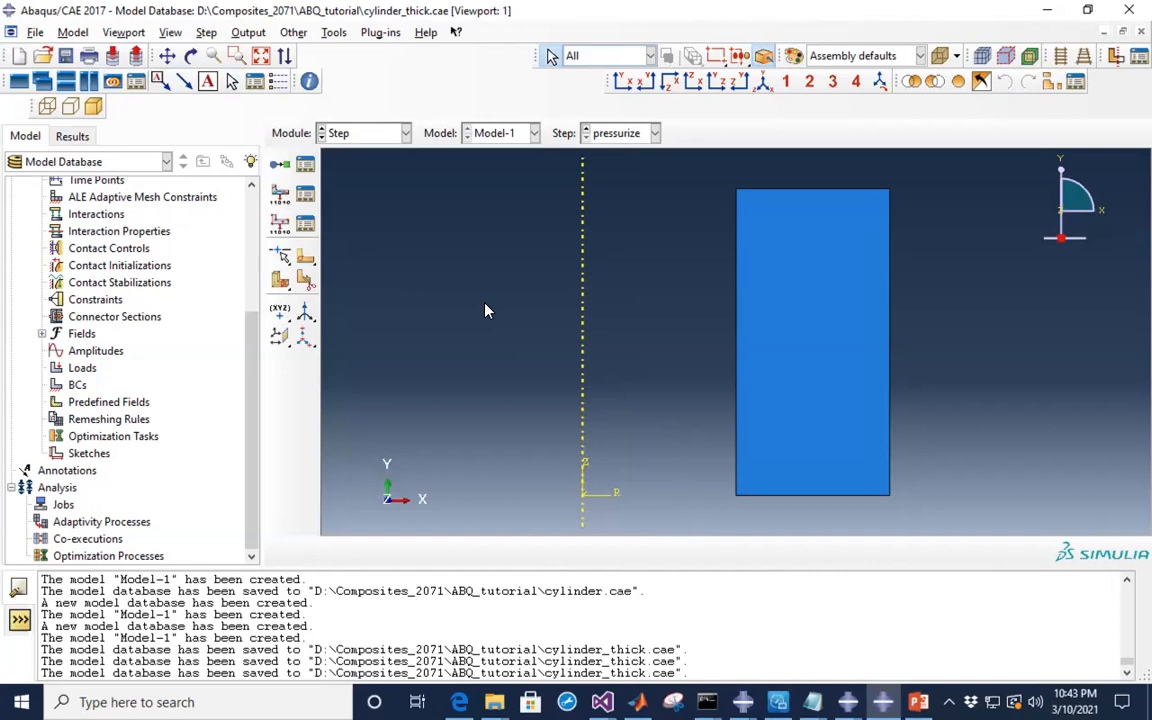
pyautogui.click(406, 134)
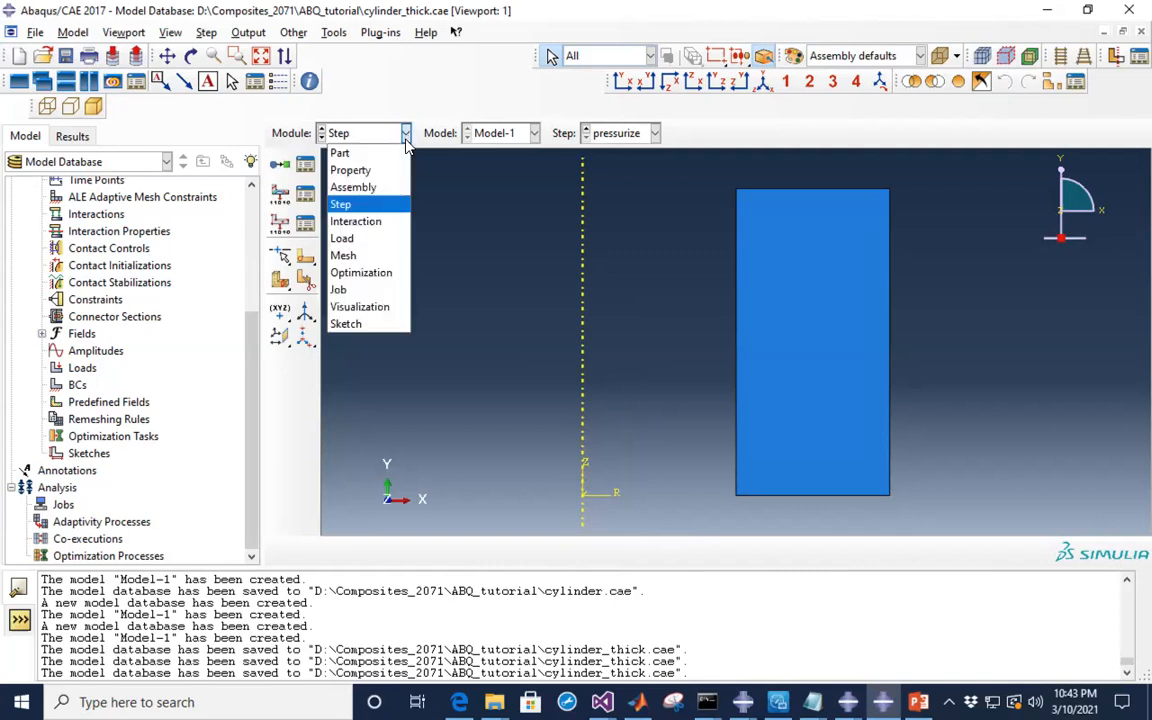
pyautogui.click(369, 224)
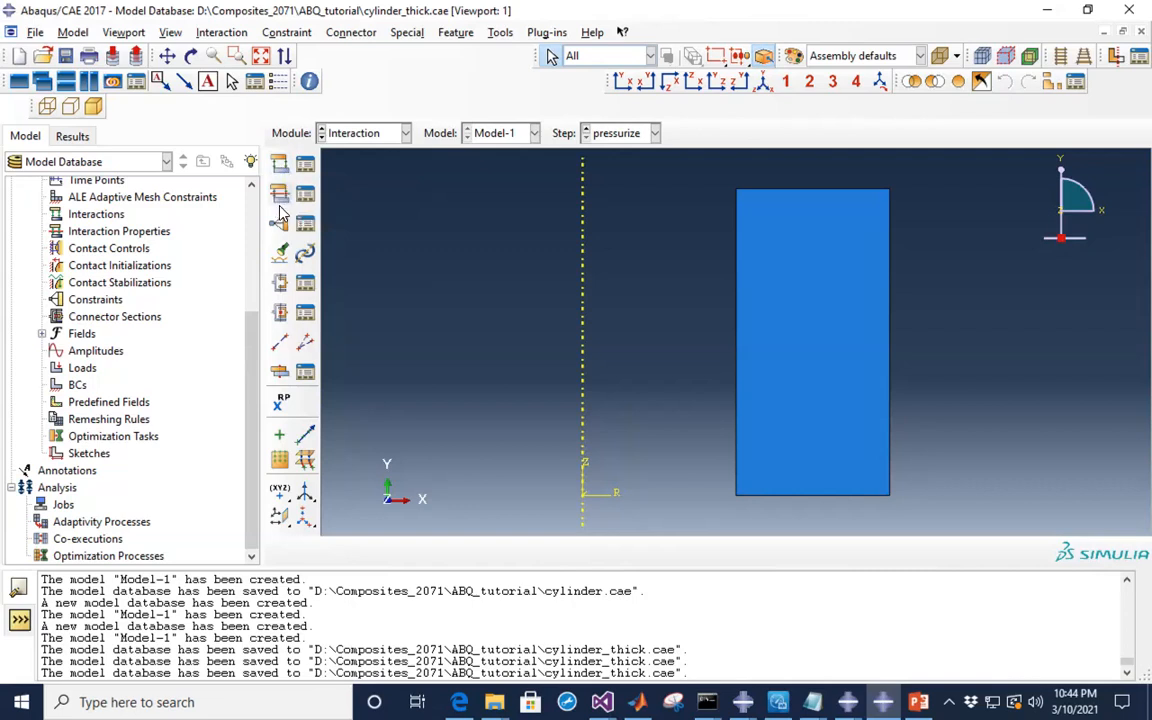
# - Switch to the Load module and bring the PowerPoint slides forward
pyautogui.click(405, 137)
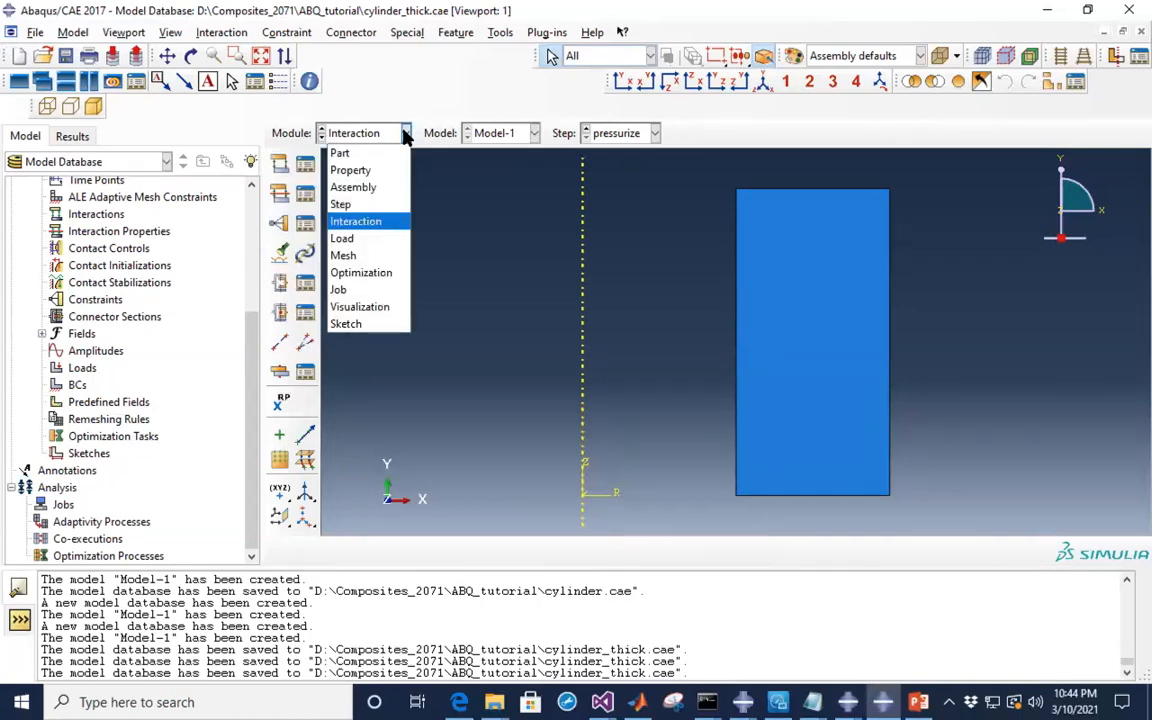
pyautogui.click(352, 240)
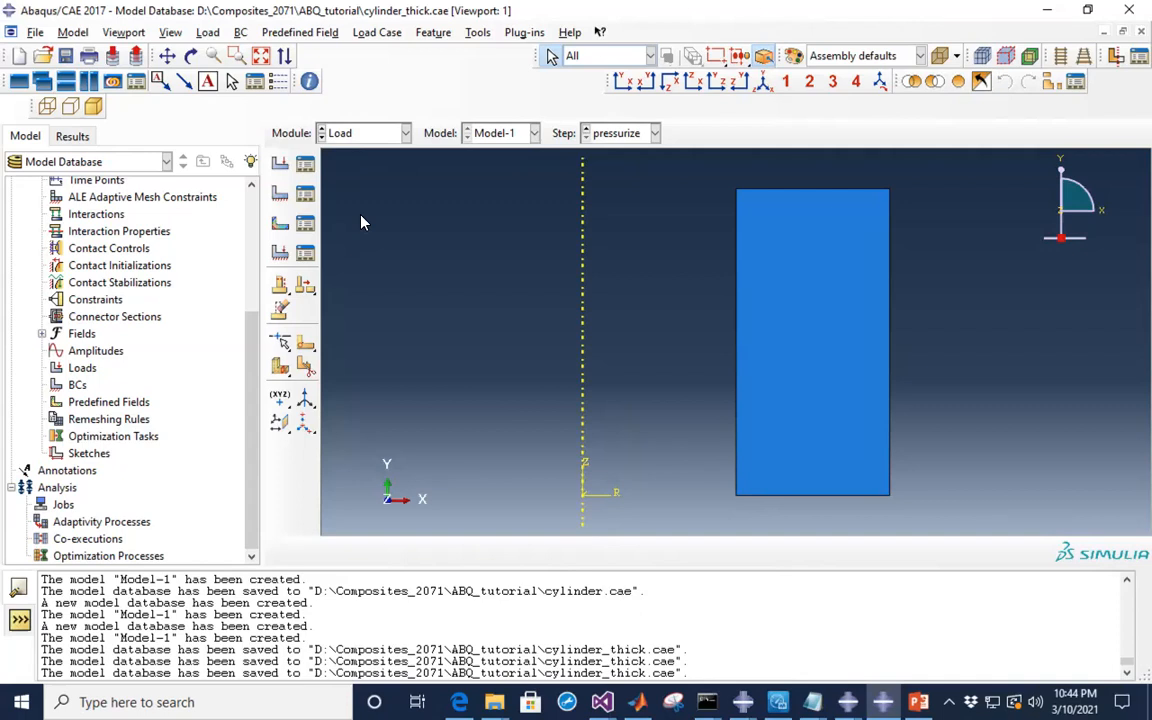
pyautogui.click(918, 702)
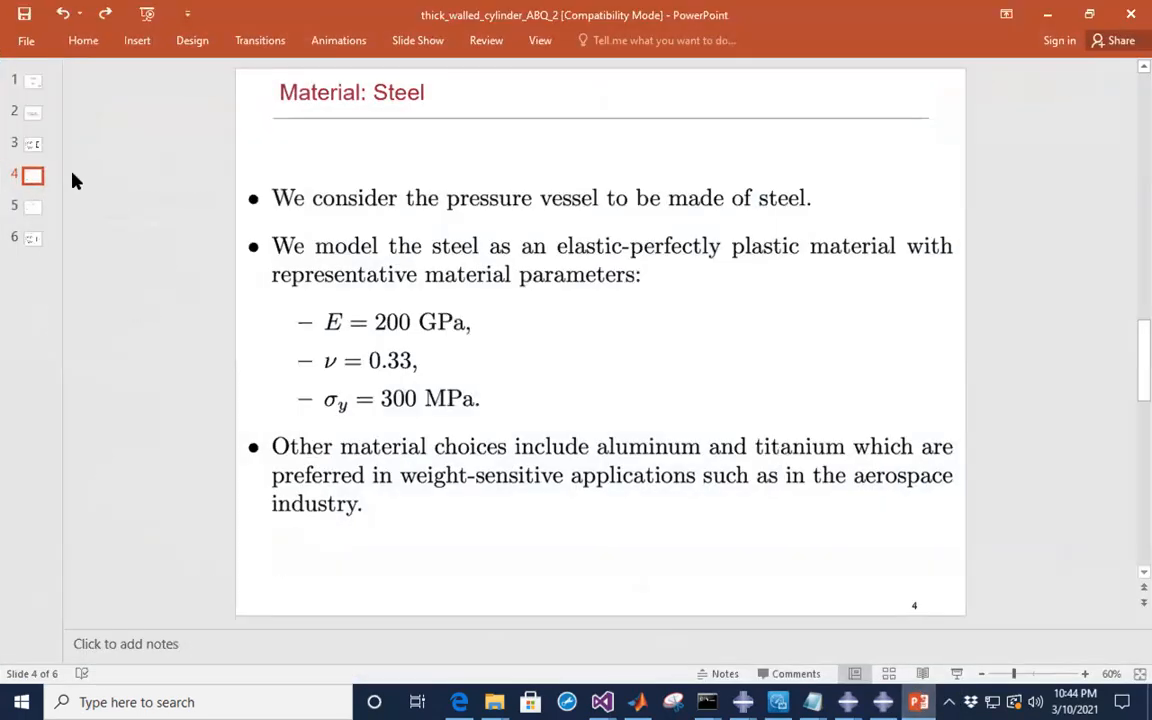
# - Show slide 3 of the thick-walled cylinder presentation
pyautogui.click(32, 145)
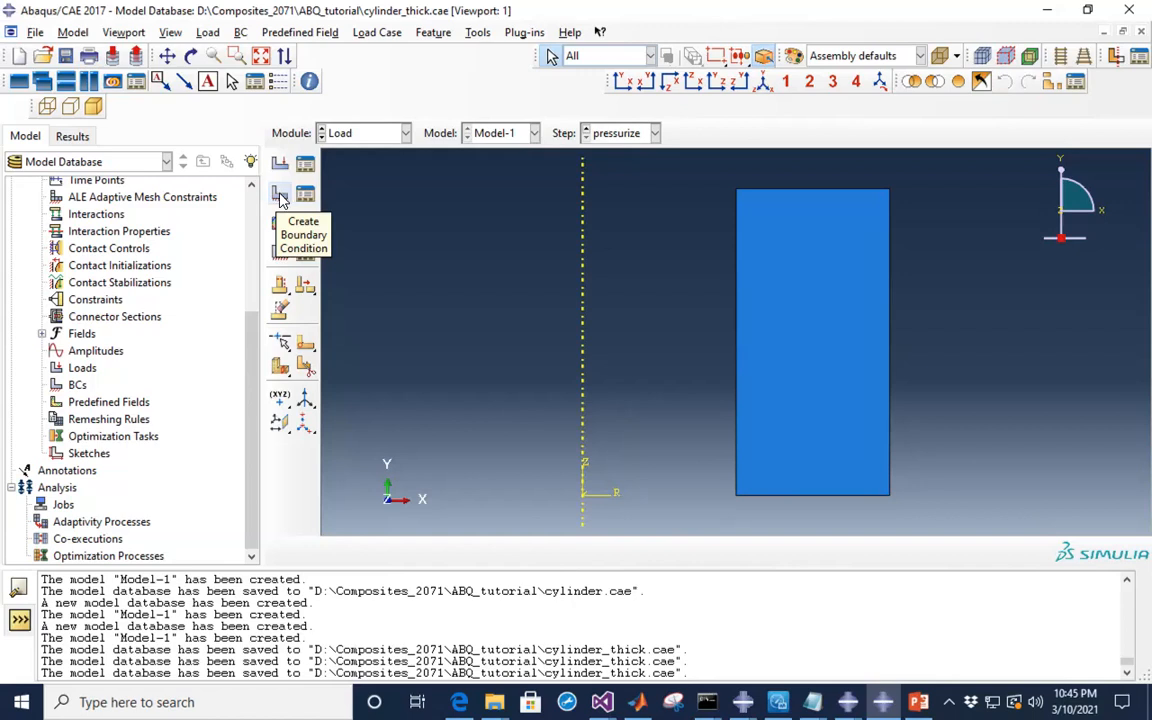
# - Start a Displacement/Rotation boundary condition named bottom_fix in the Initial step
pyautogui.click(281, 199)
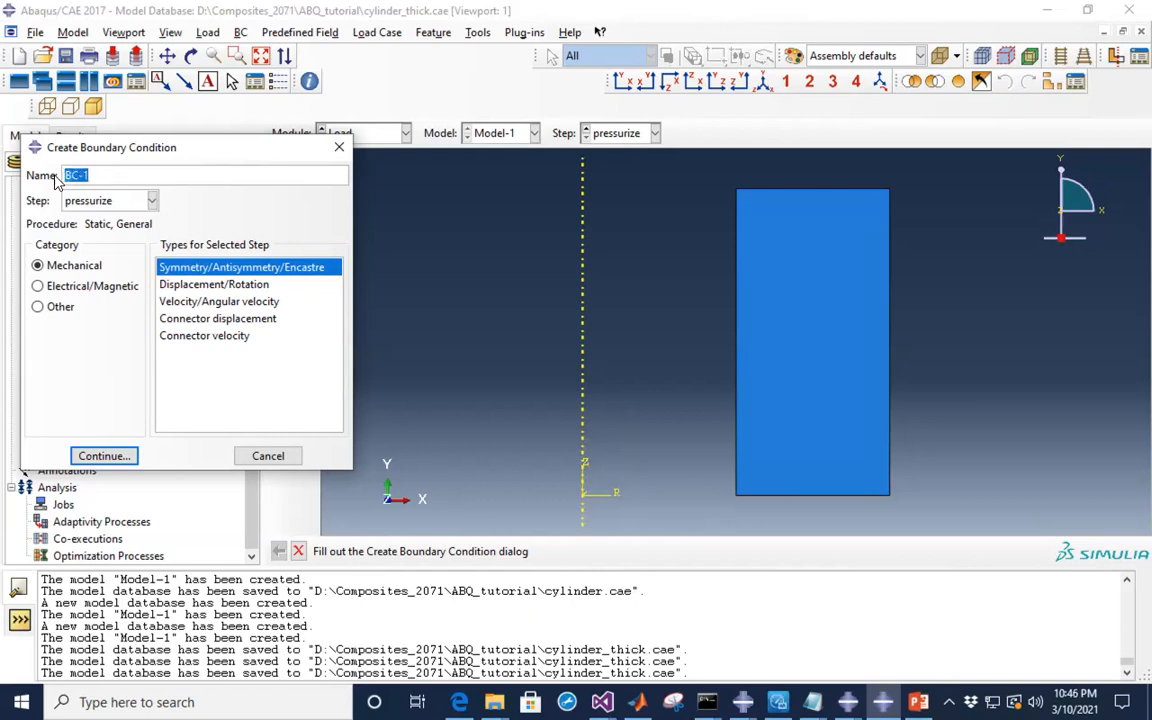
pyautogui.write('bottom_fix')
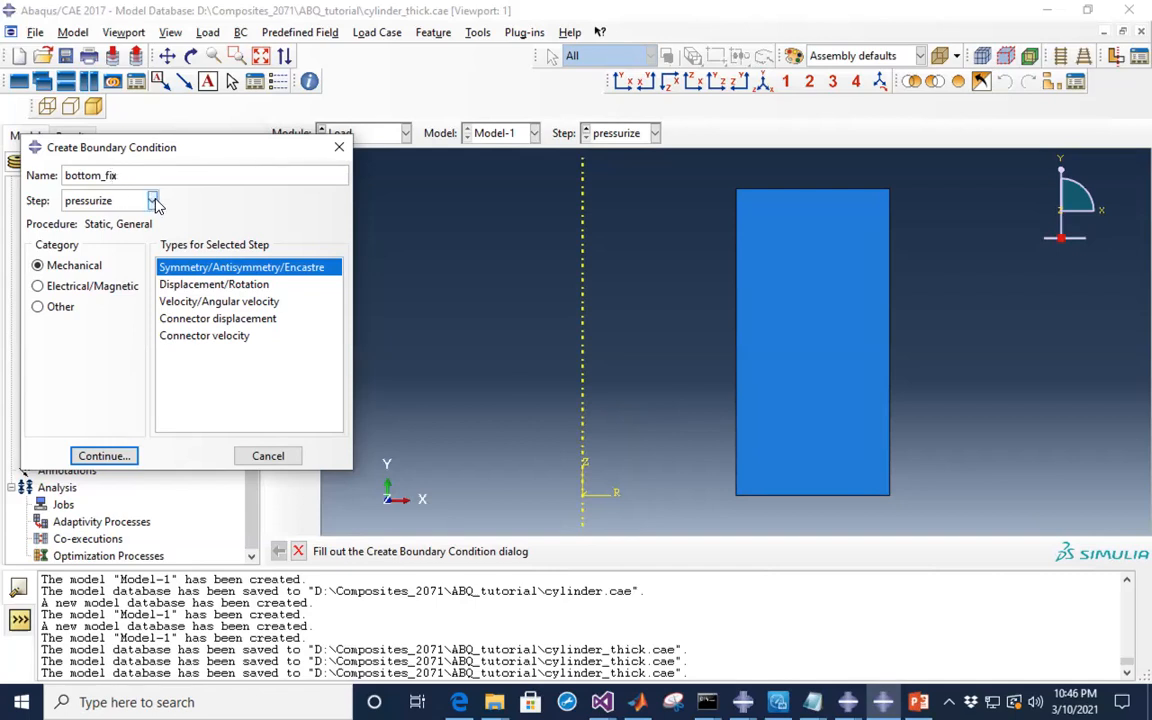
pyautogui.click(152, 201)
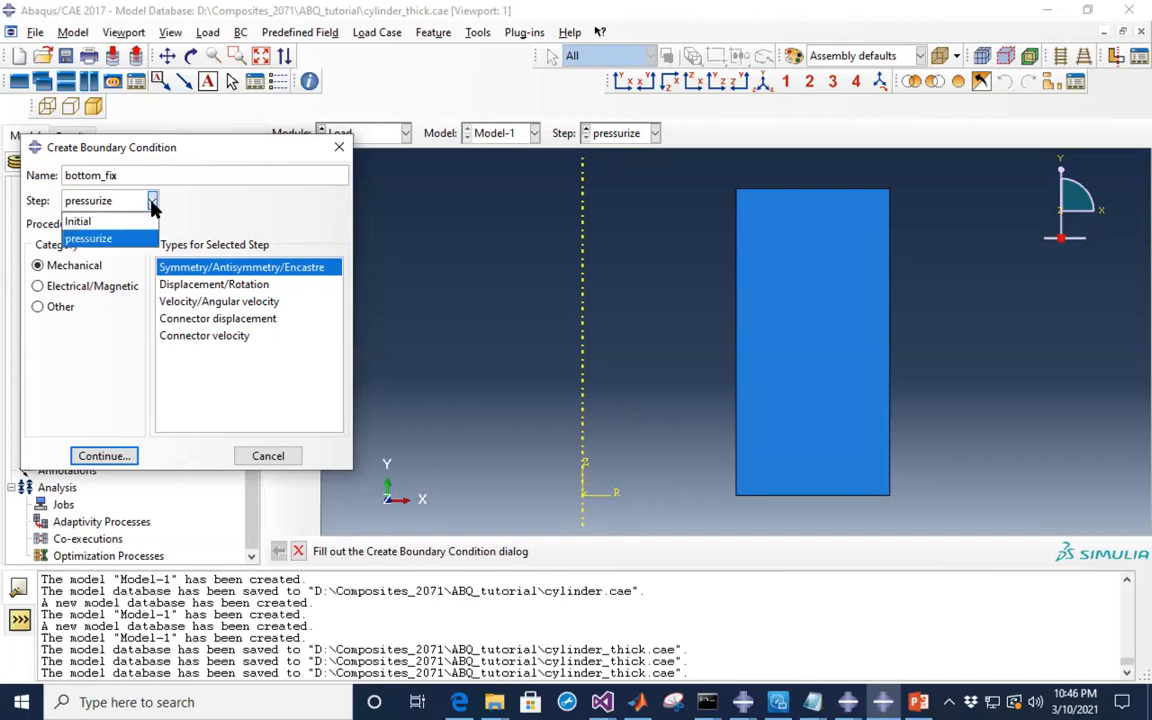
pyautogui.click(198, 186)
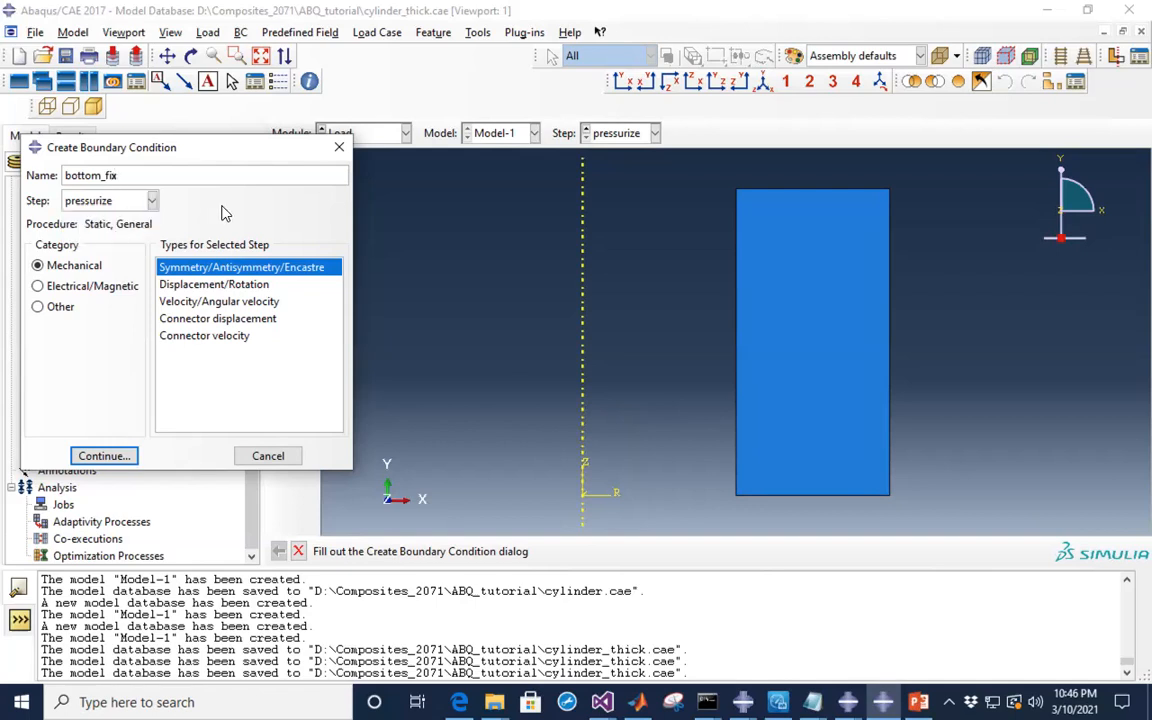
pyautogui.click(153, 202)
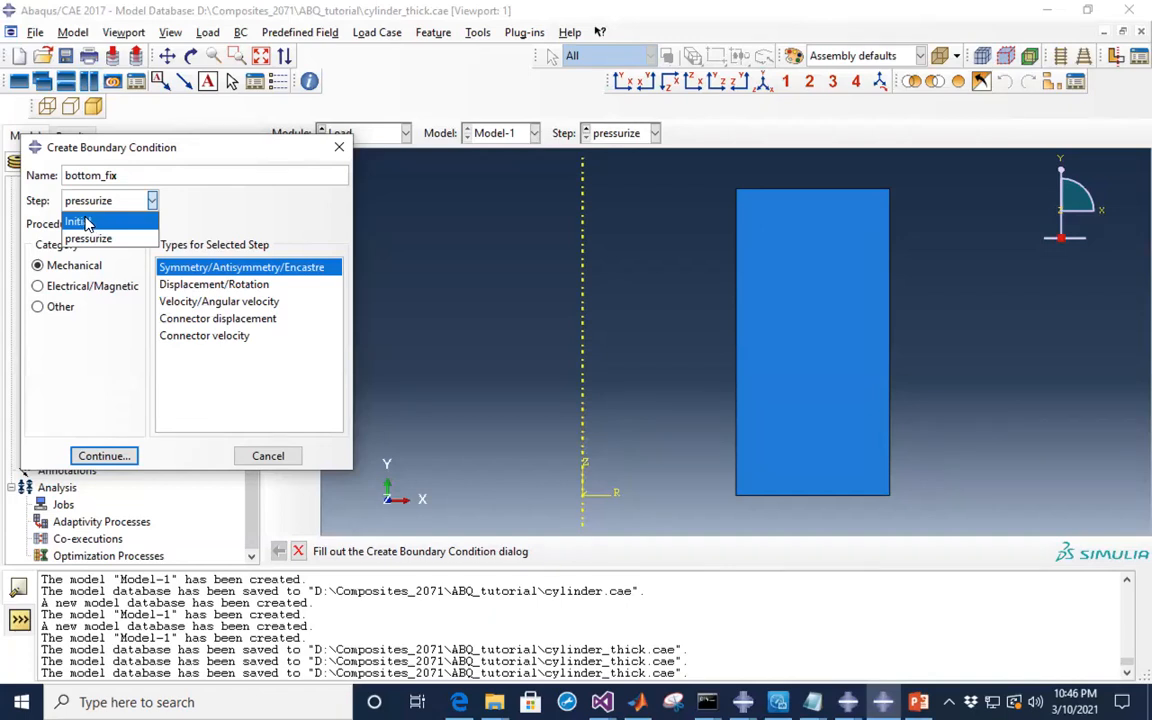
pyautogui.click(87, 223)
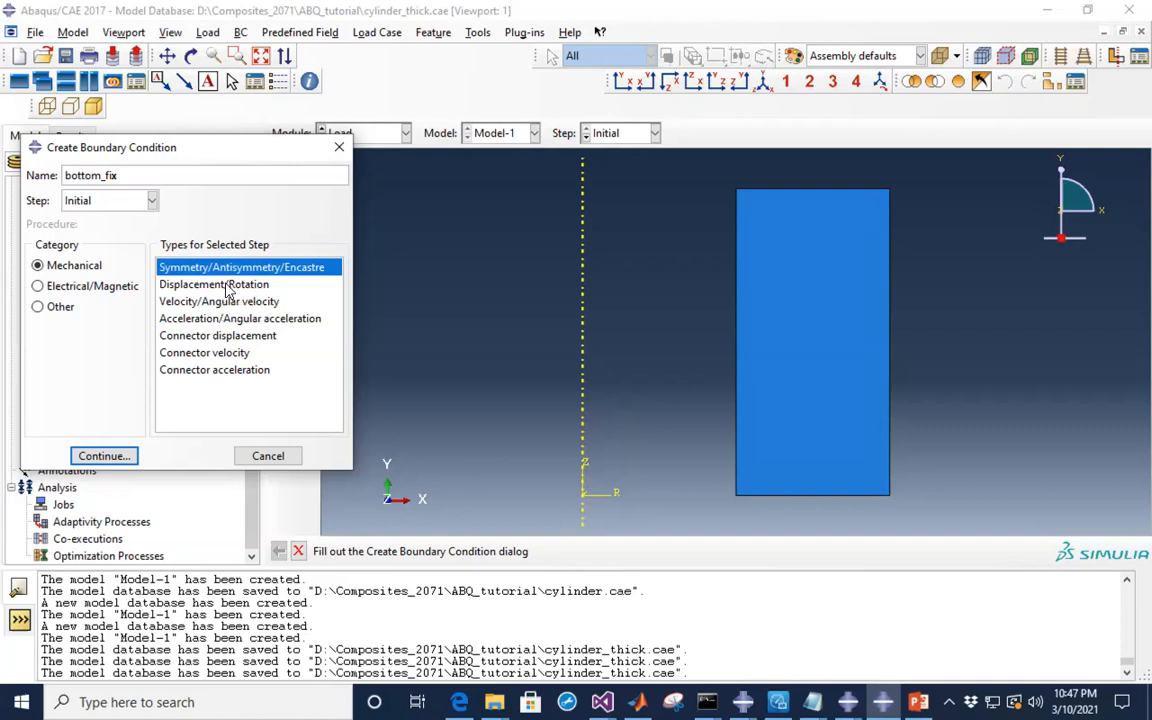
pyautogui.click(232, 286)
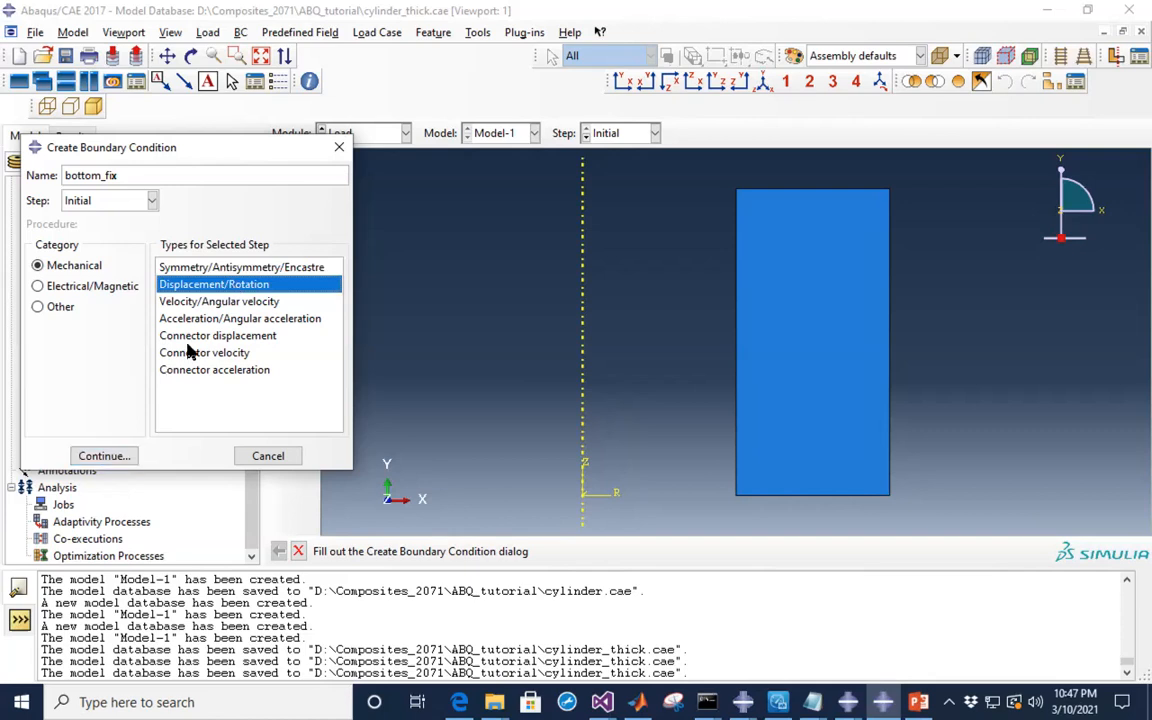
pyautogui.click(97, 457)
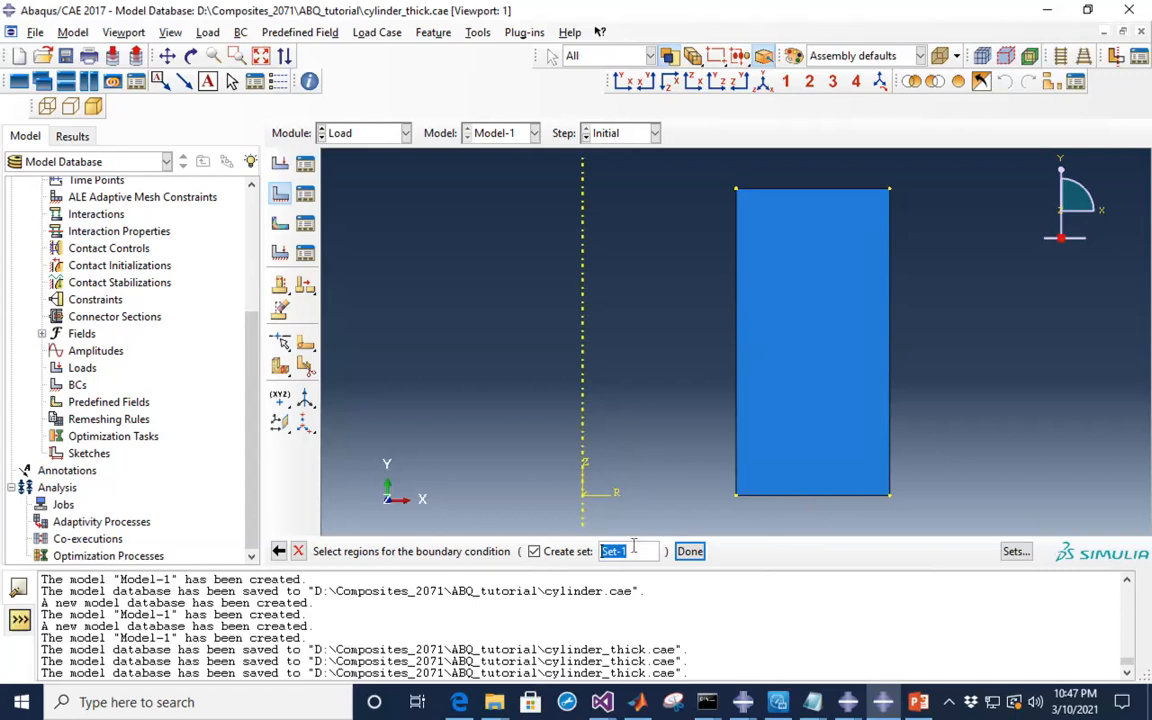
# - Assign bottom_fix to the cylinder's bottom edge, saved as a set named 'bottom'
pyautogui.write('bottom')
pyautogui.click(815, 496)
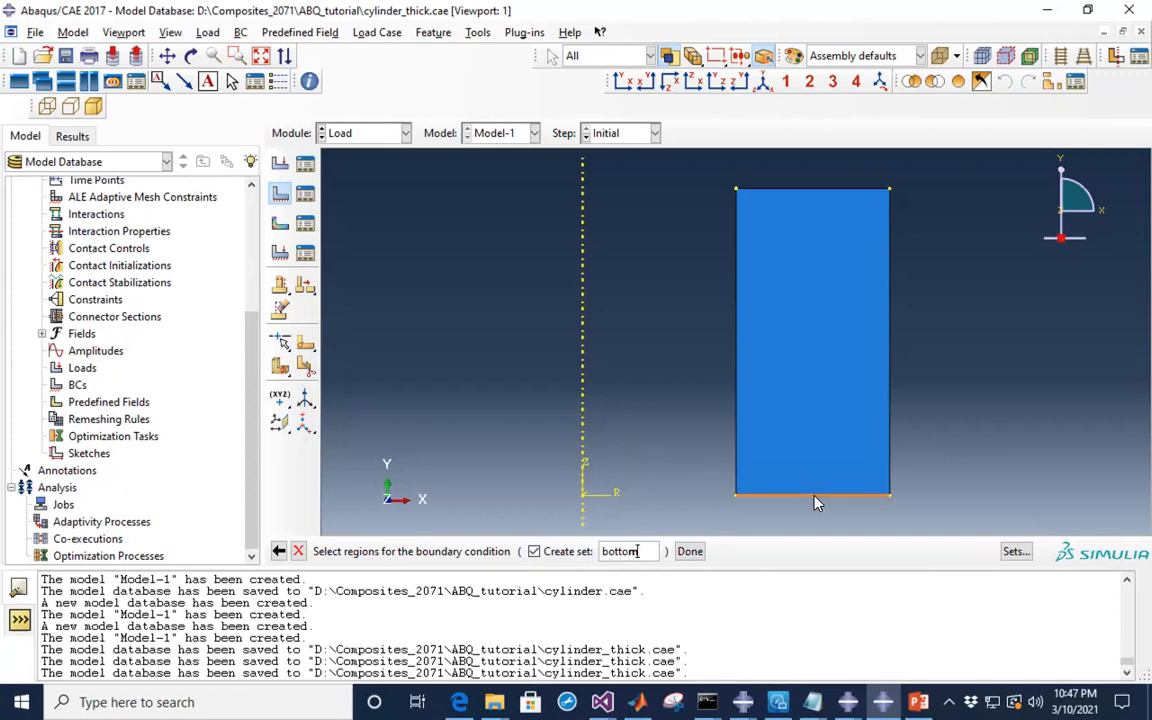
pyautogui.click(689, 552)
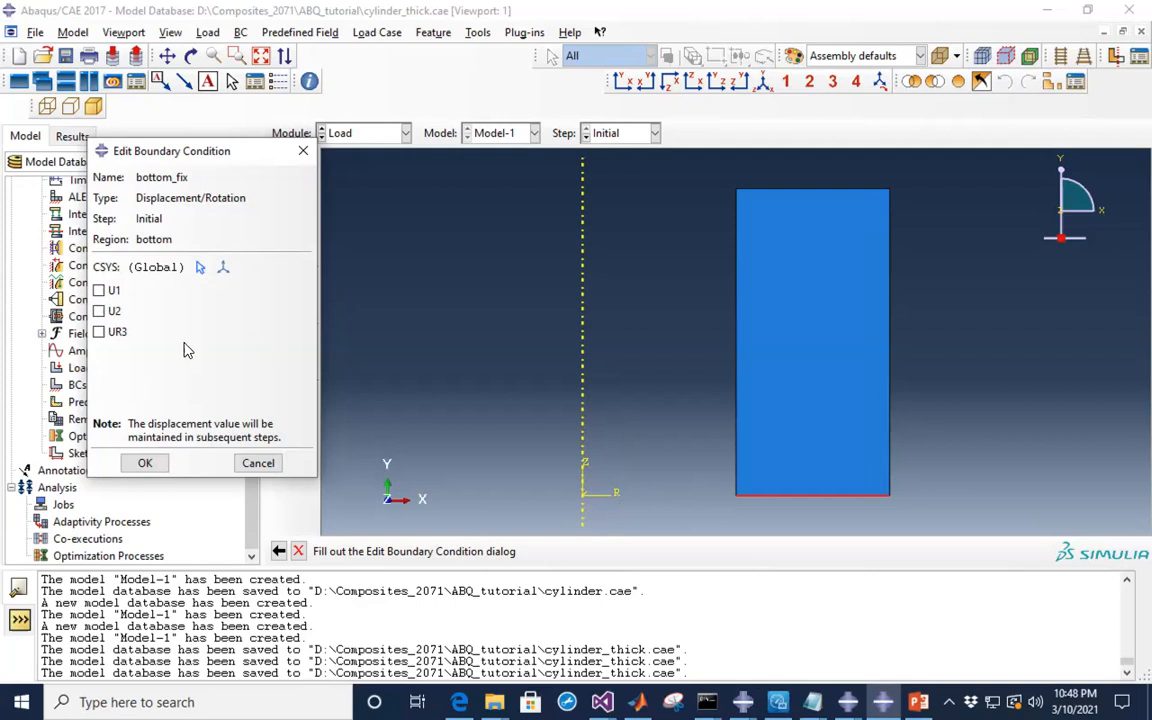
# - Restrain the bottom edge in U2 and create the bottom_fix condition
pyautogui.click(98, 314)
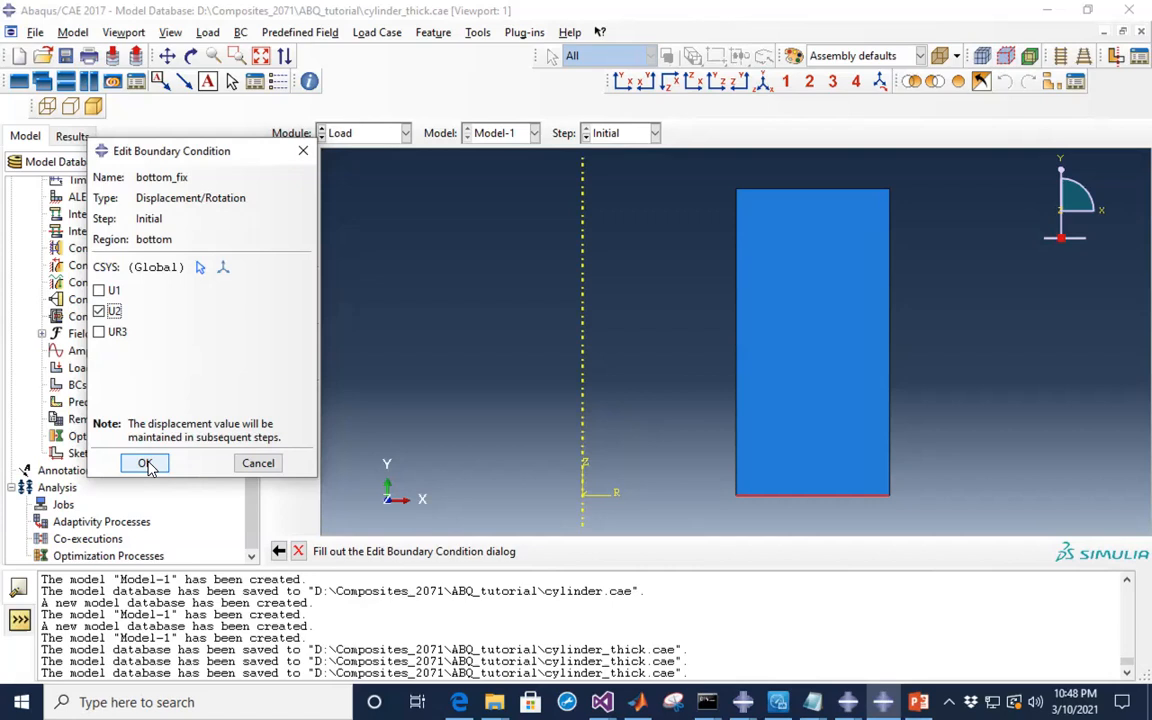
pyautogui.click(145, 464)
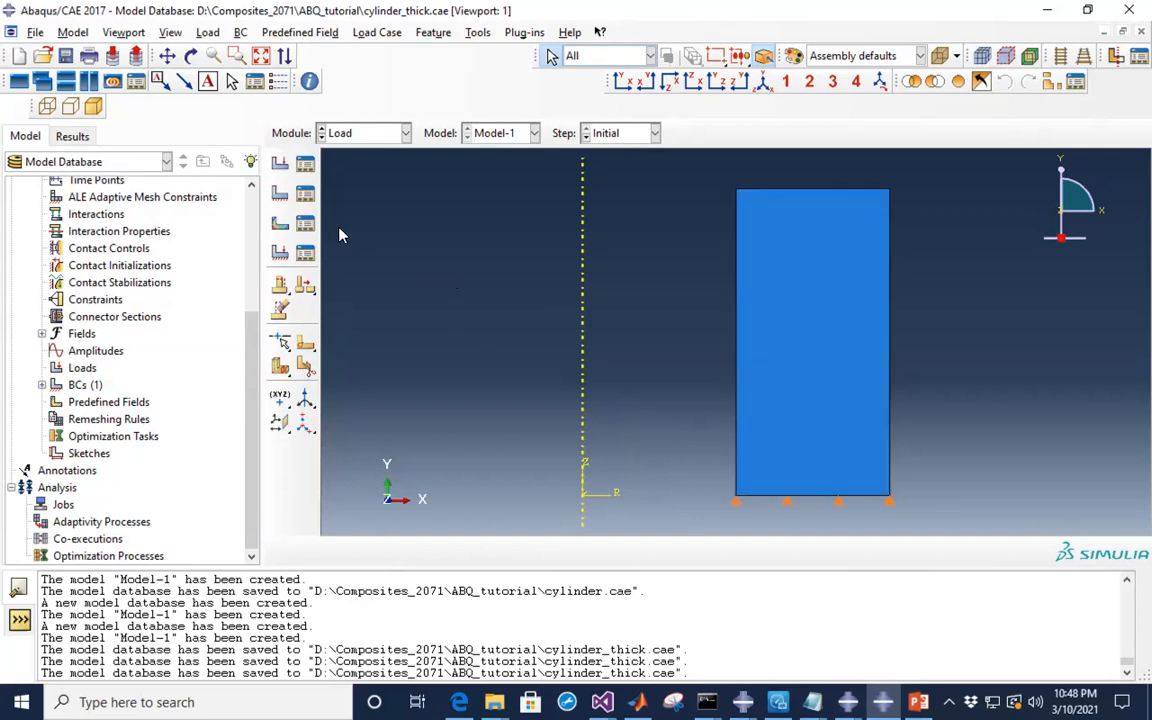
pyautogui.click(760, 189)
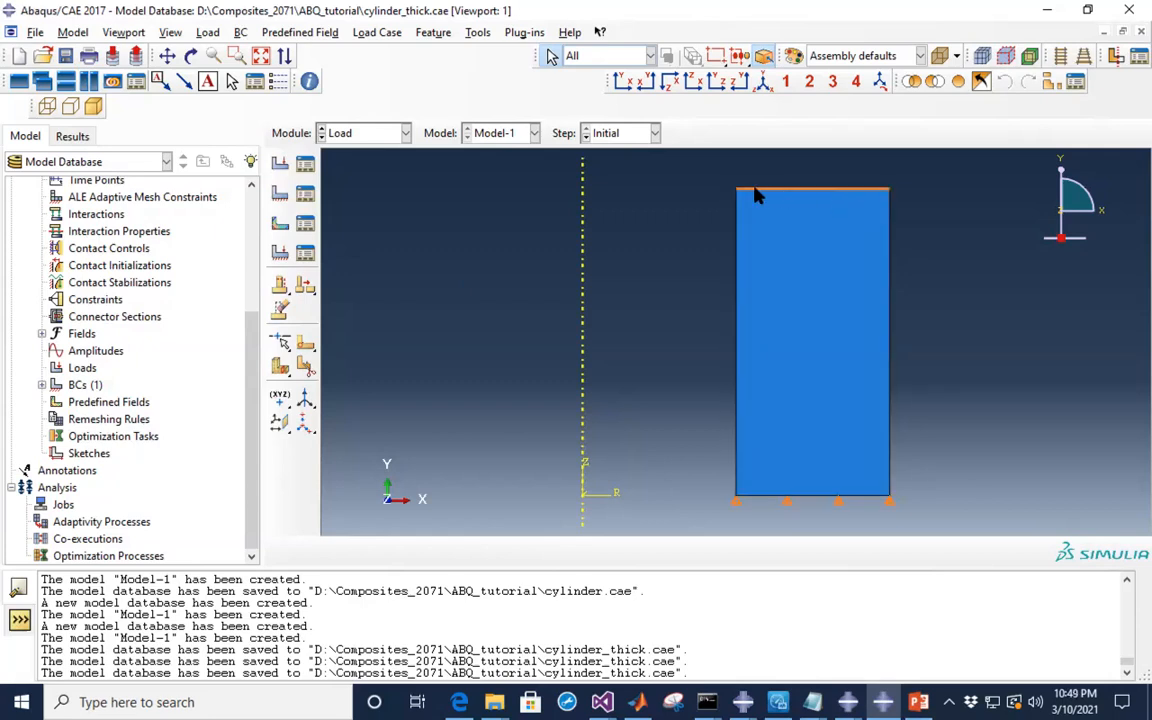
# - Begin a new Displacement/Rotation boundary condition named top_fix
pyautogui.click(280, 197)
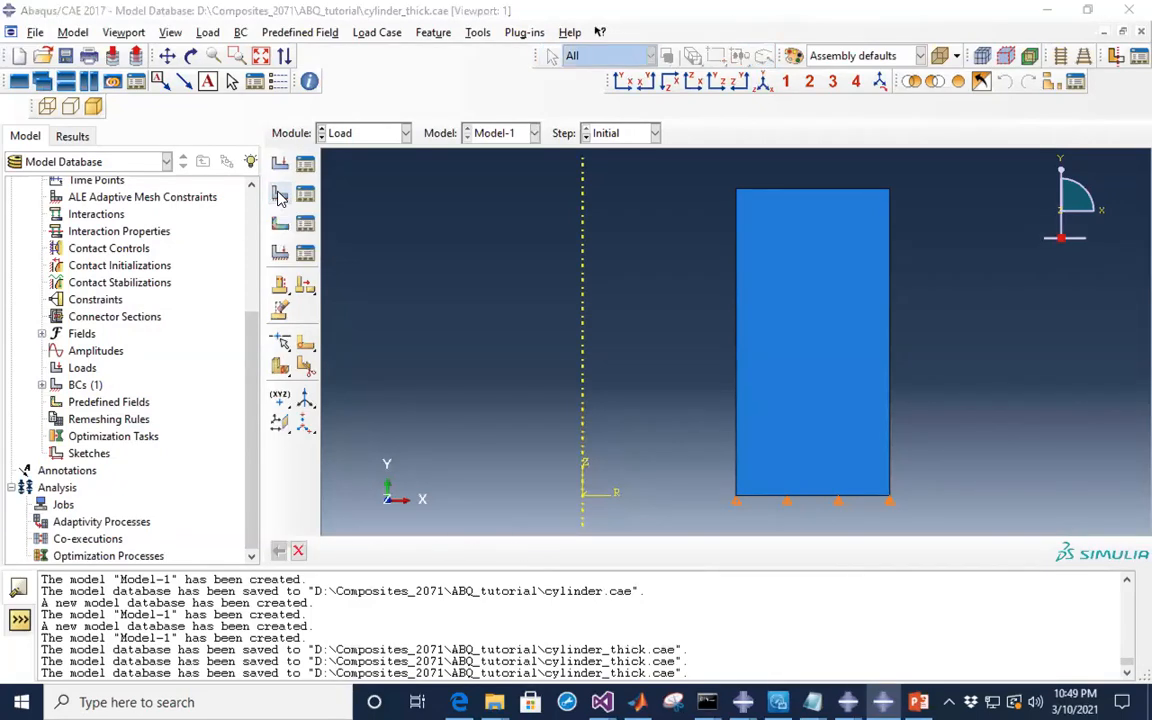
pyautogui.click(111, 177)
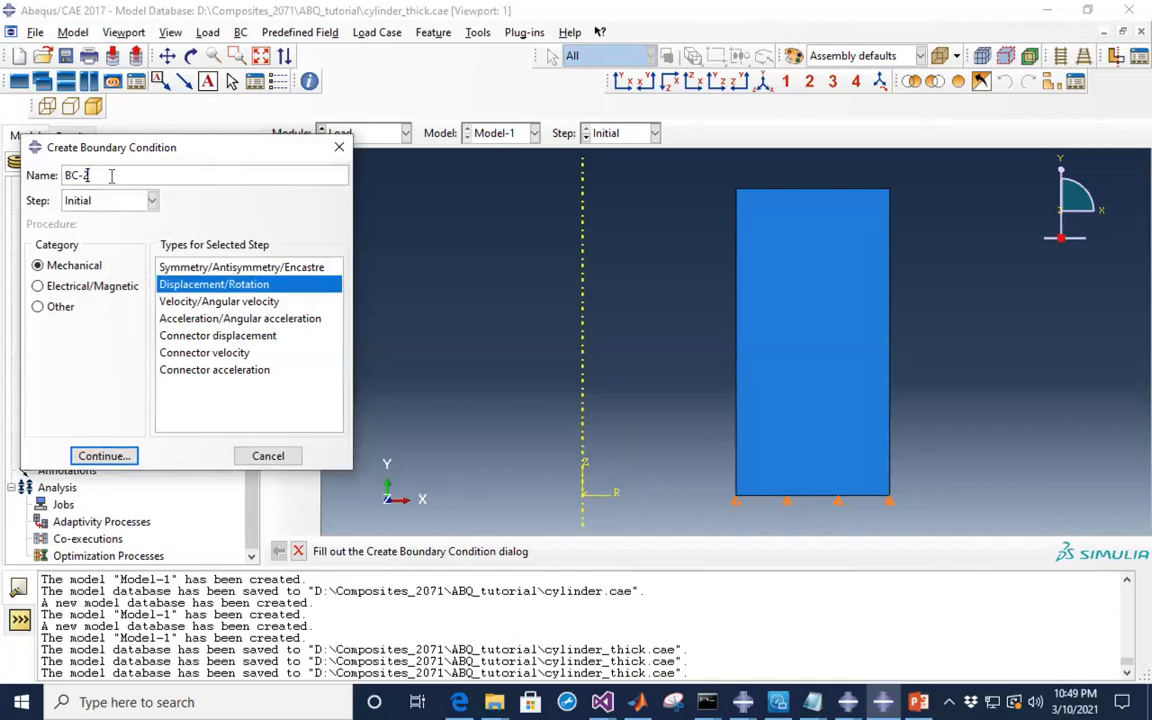
pyautogui.moveTo(100, 177); pyautogui.dragTo(52, 178)
pyautogui.write('top_fix')
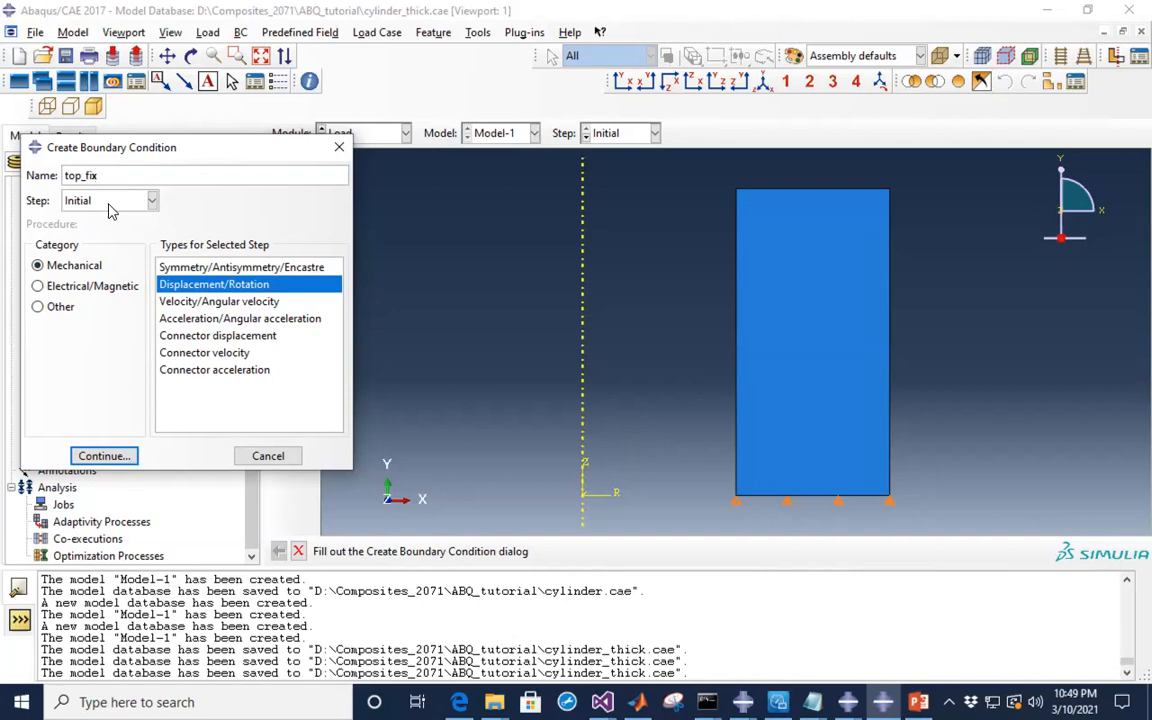
pyautogui.click(104, 456)
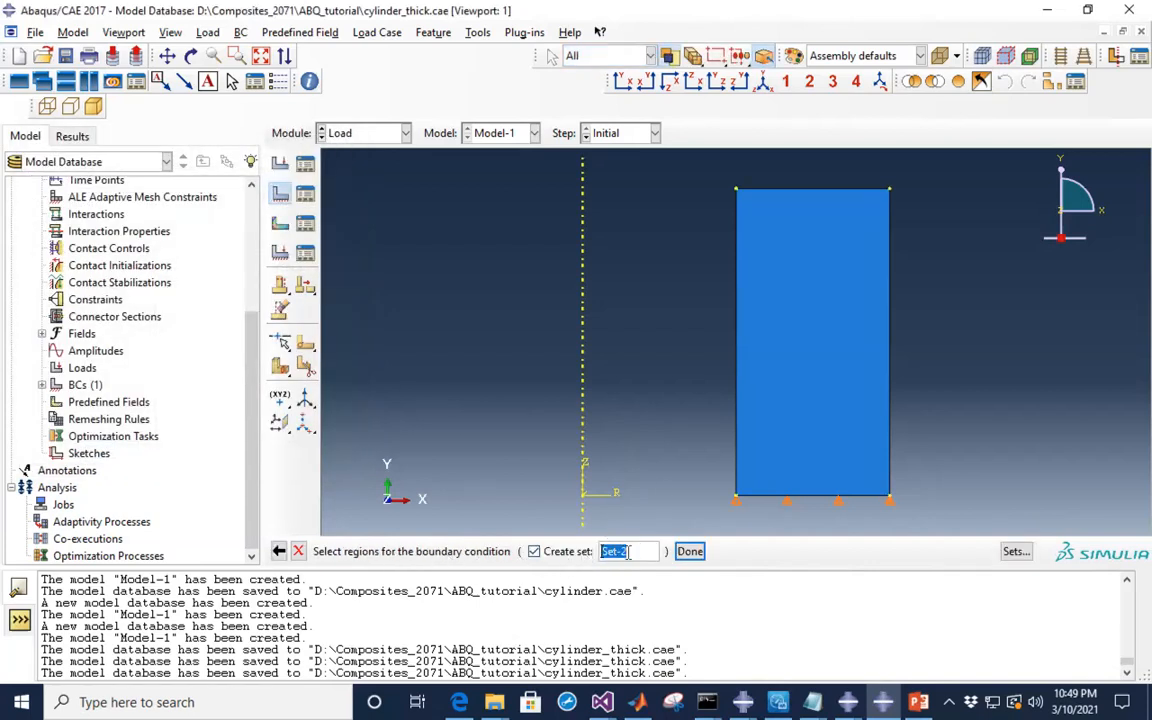
# - Apply top_fix to the rectangle's top edge as set 'top', restraining U2
pyautogui.write('t')
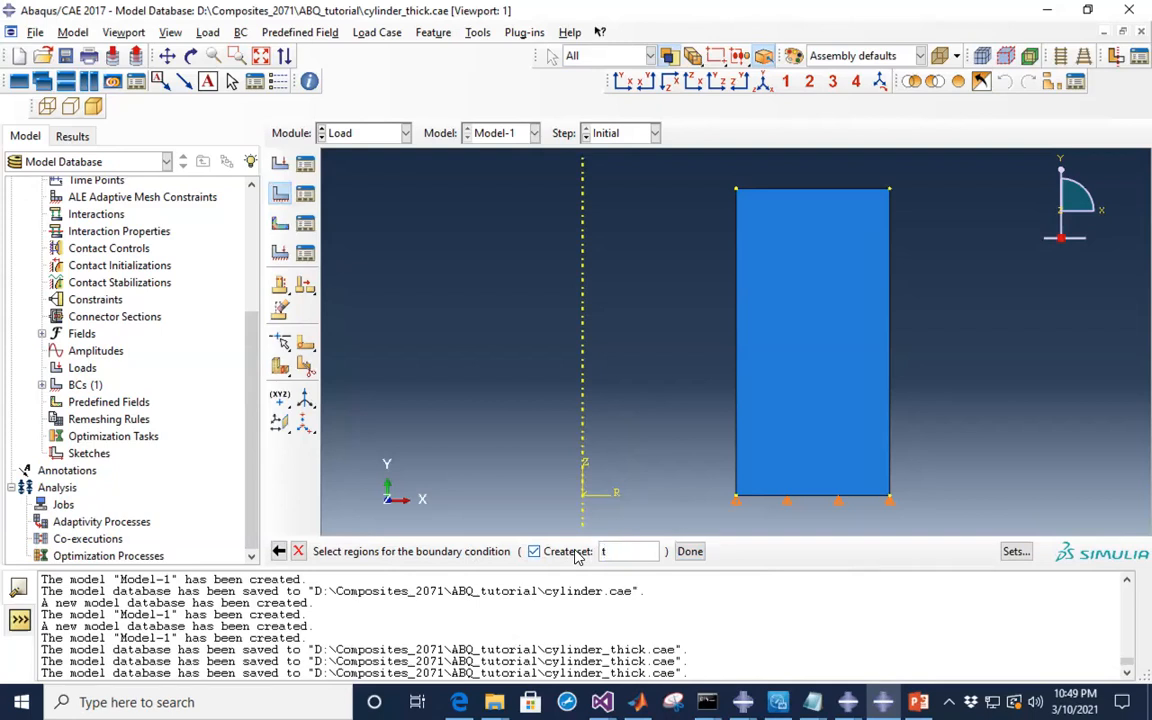
pyautogui.write('op')
pyautogui.click(798, 189)
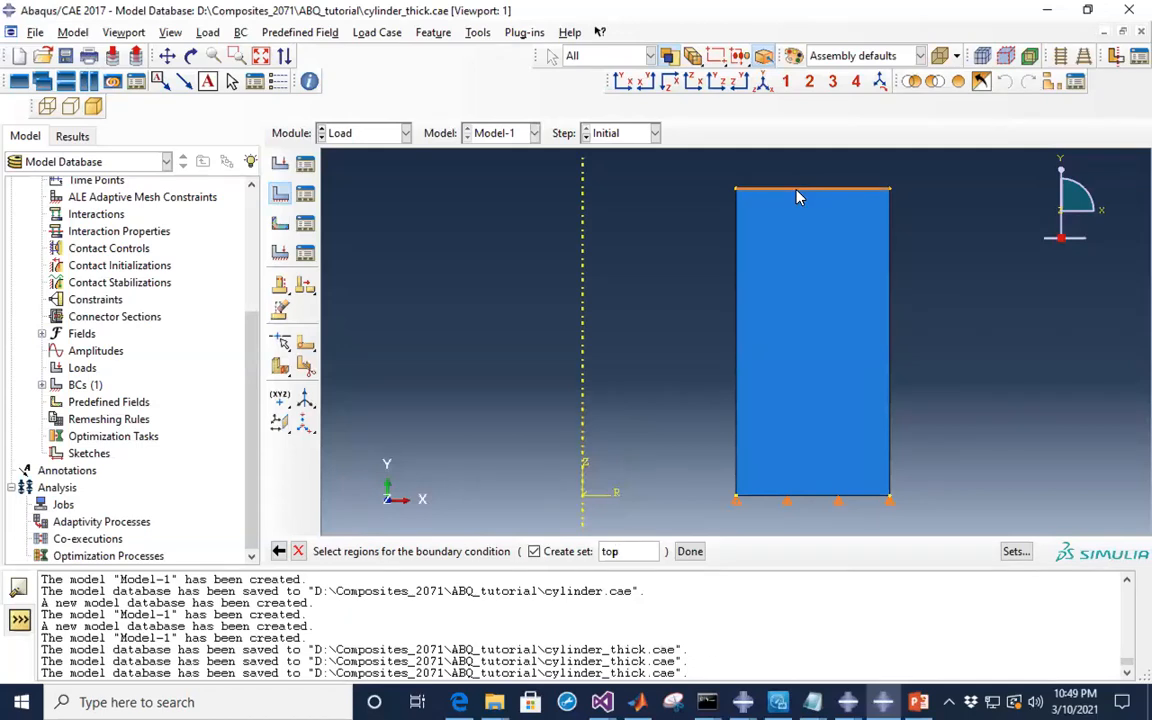
pyautogui.click(690, 553)
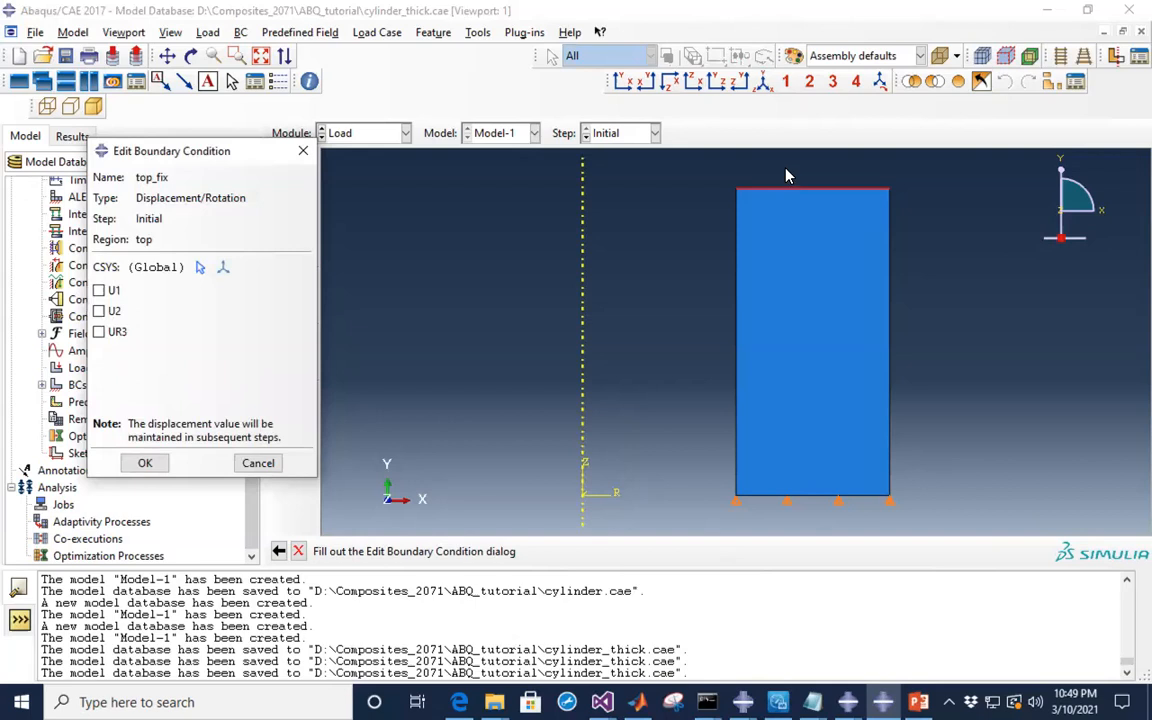
pyautogui.click(100, 312)
pyautogui.click(146, 464)
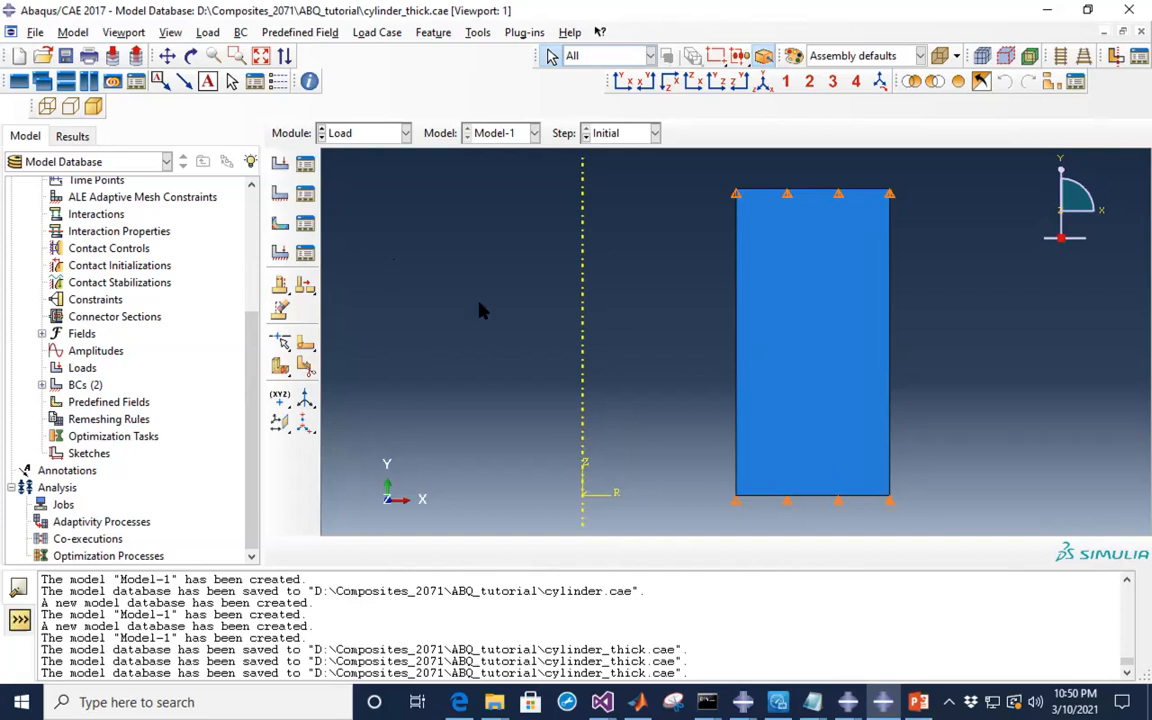
# - Bring up the PowerPoint Problem set-up slide showing the 50 MPa and 30 MPa pressures
pyautogui.click(918, 702)
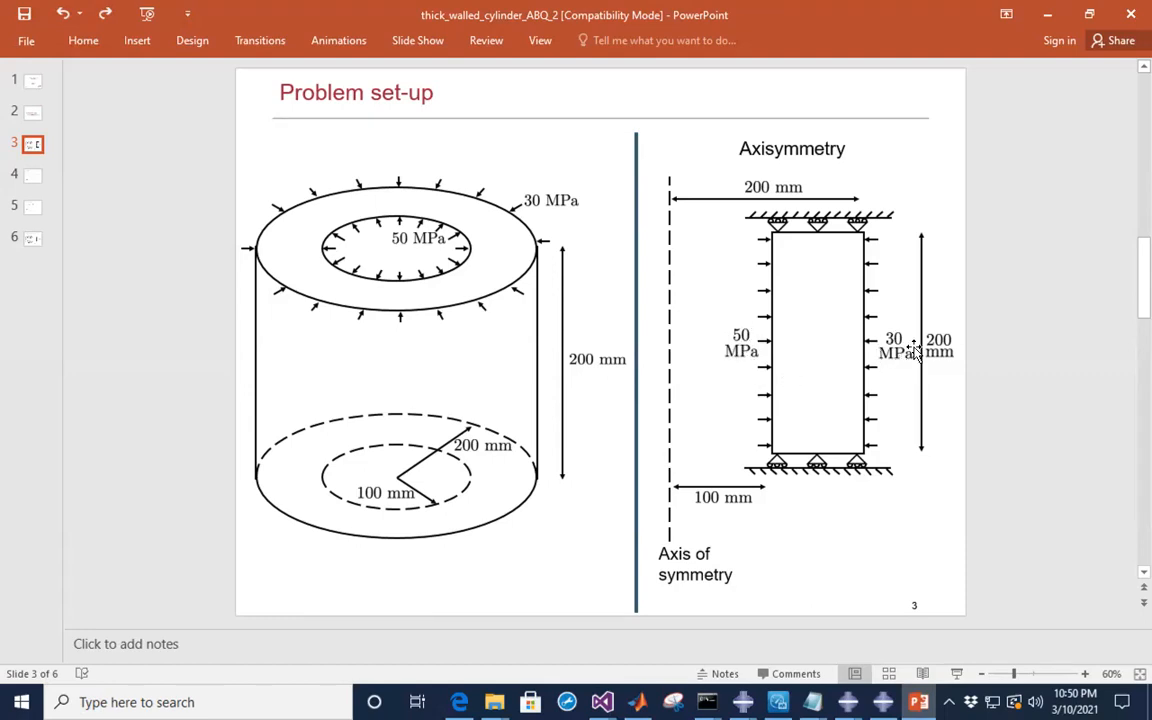
# - Minimize PowerPoint to get back to the Abaqus cylinder model
pyautogui.click(1047, 14)
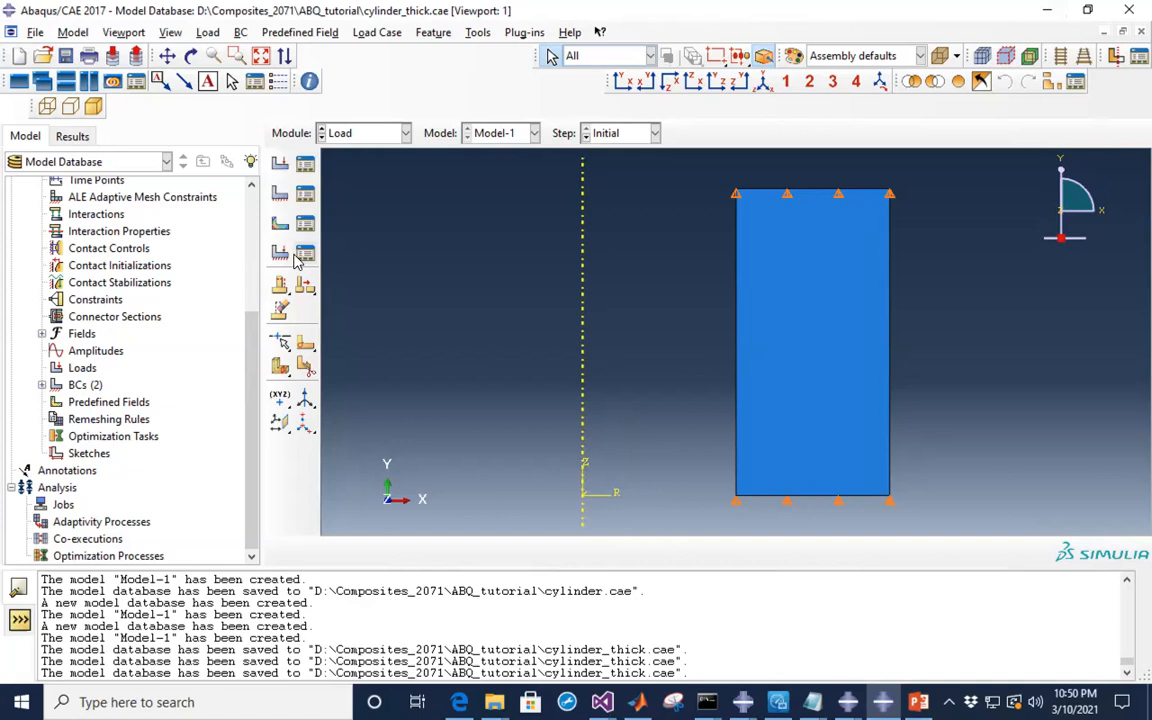
# - Begin a Pressure load named inner_press in the pressurize step
pyautogui.click(281, 168)
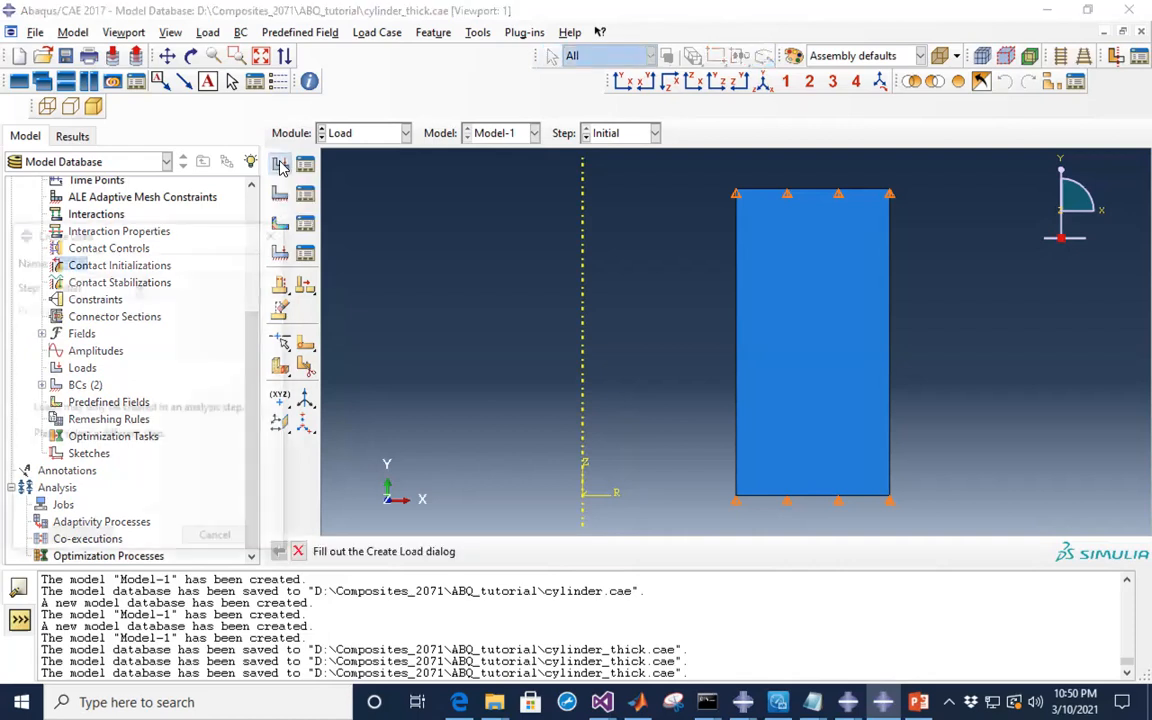
pyautogui.moveTo(181, 240); pyautogui.dragTo(221, 211)
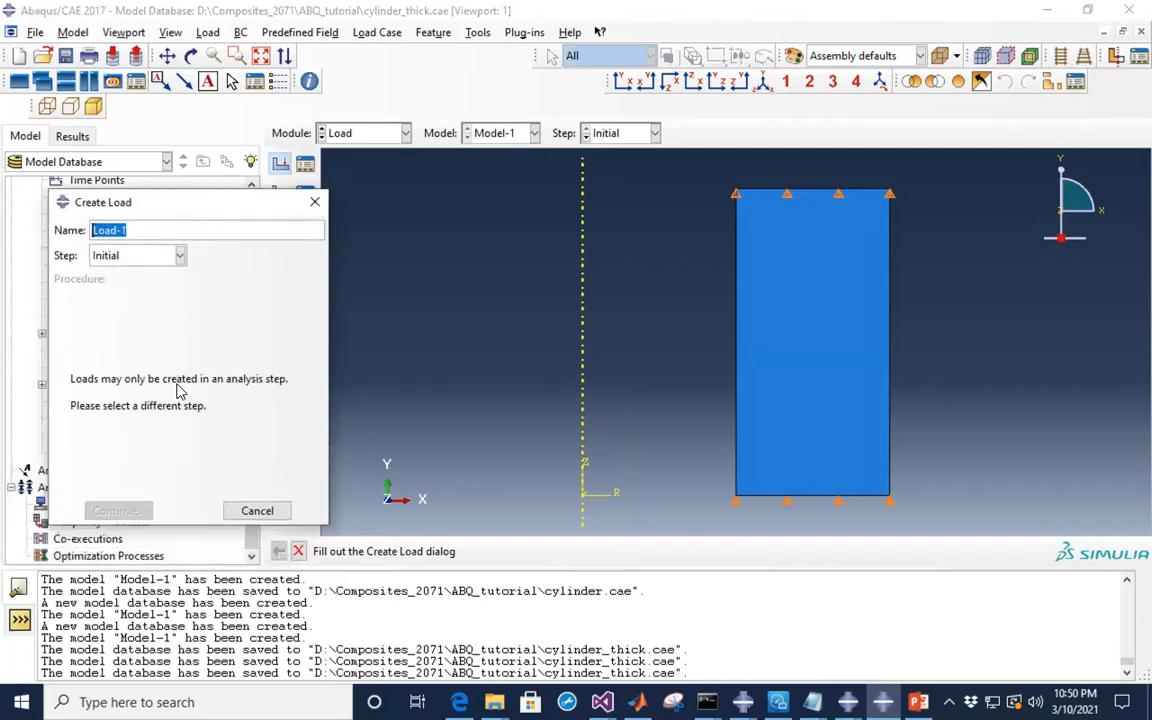
pyautogui.click(181, 259)
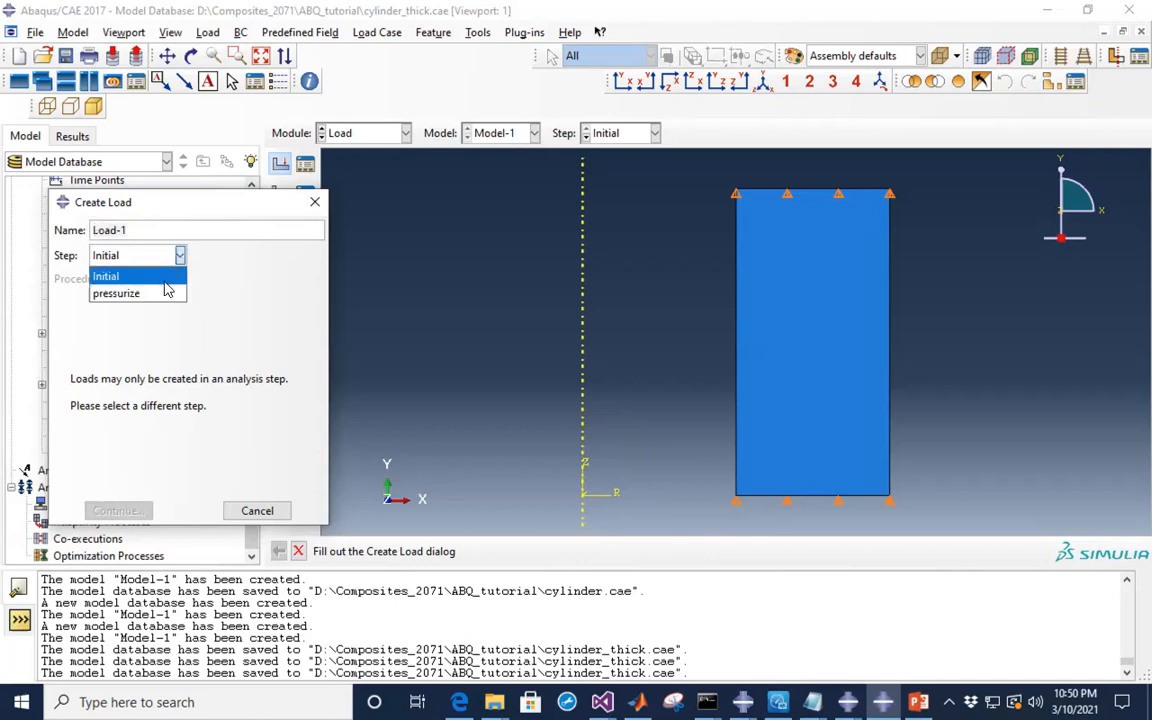
pyautogui.click(133, 295)
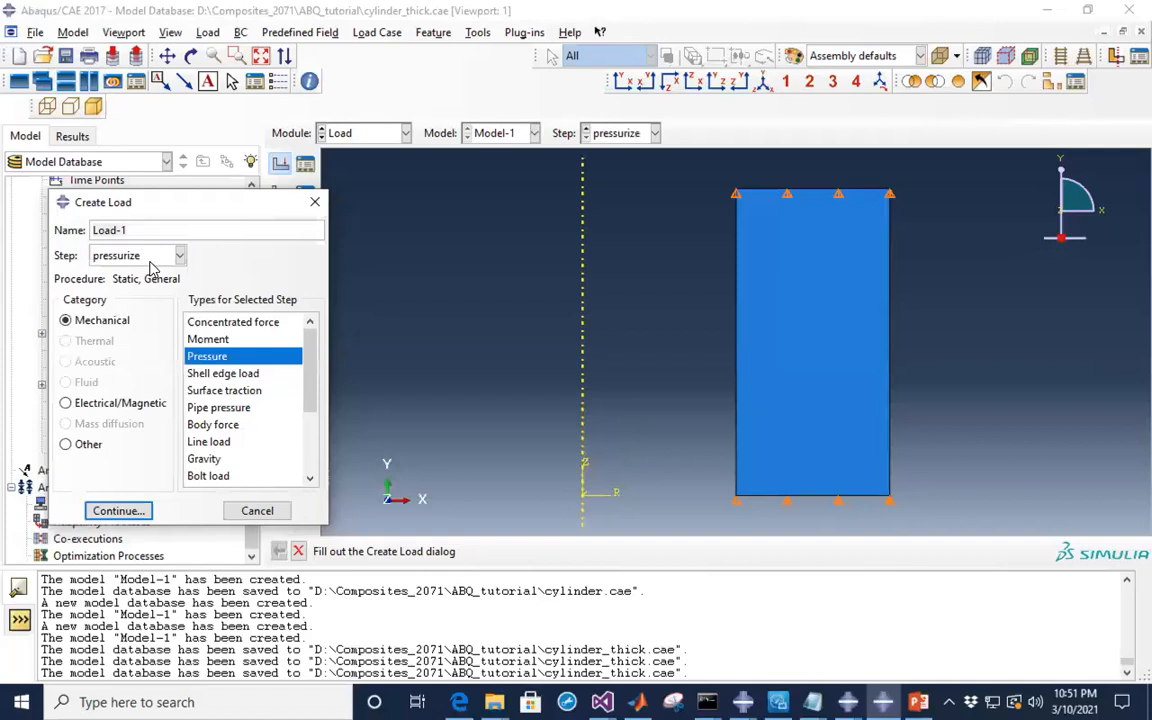
pyautogui.moveTo(142, 228); pyautogui.dragTo(60, 223)
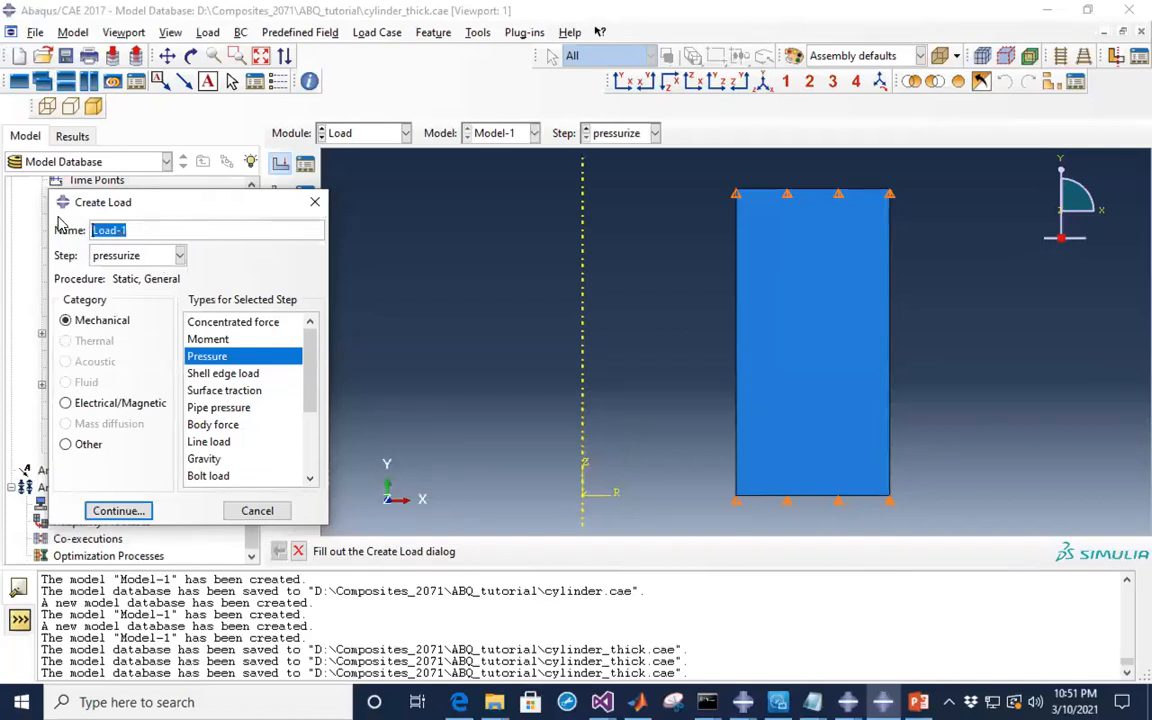
pyautogui.write('inner_press')
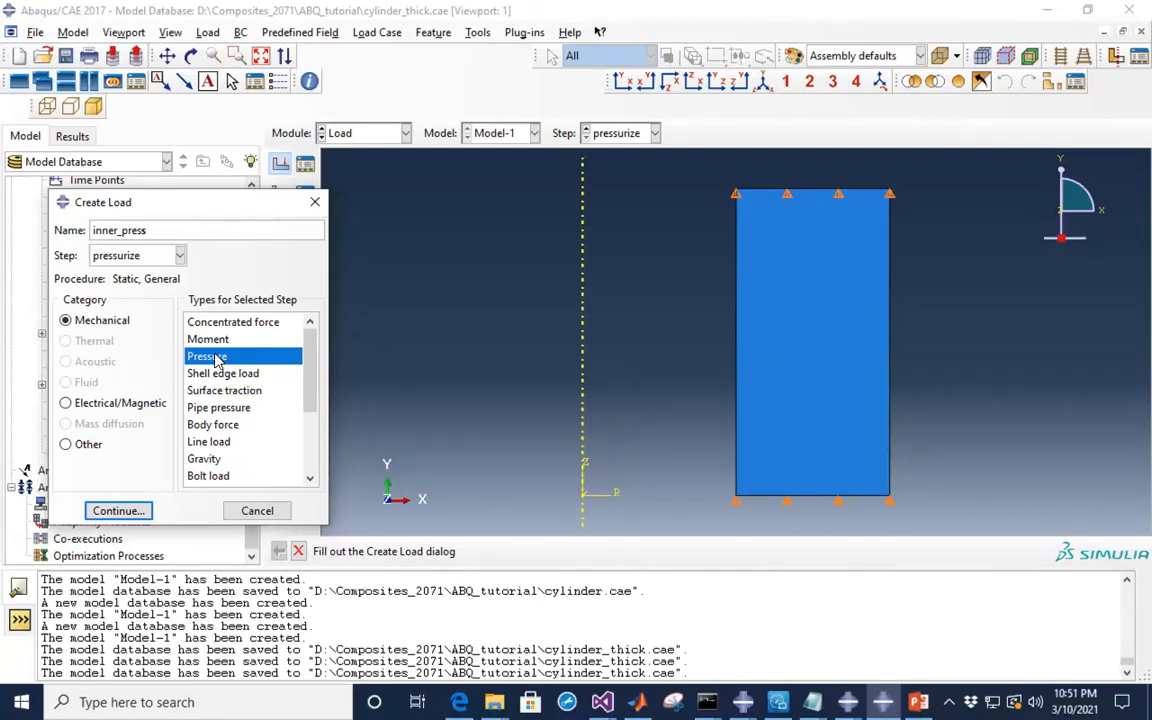
# - Apply inner_press to the rectangle's left inner edge, stored as surface inner_surf
pyautogui.click(119, 511)
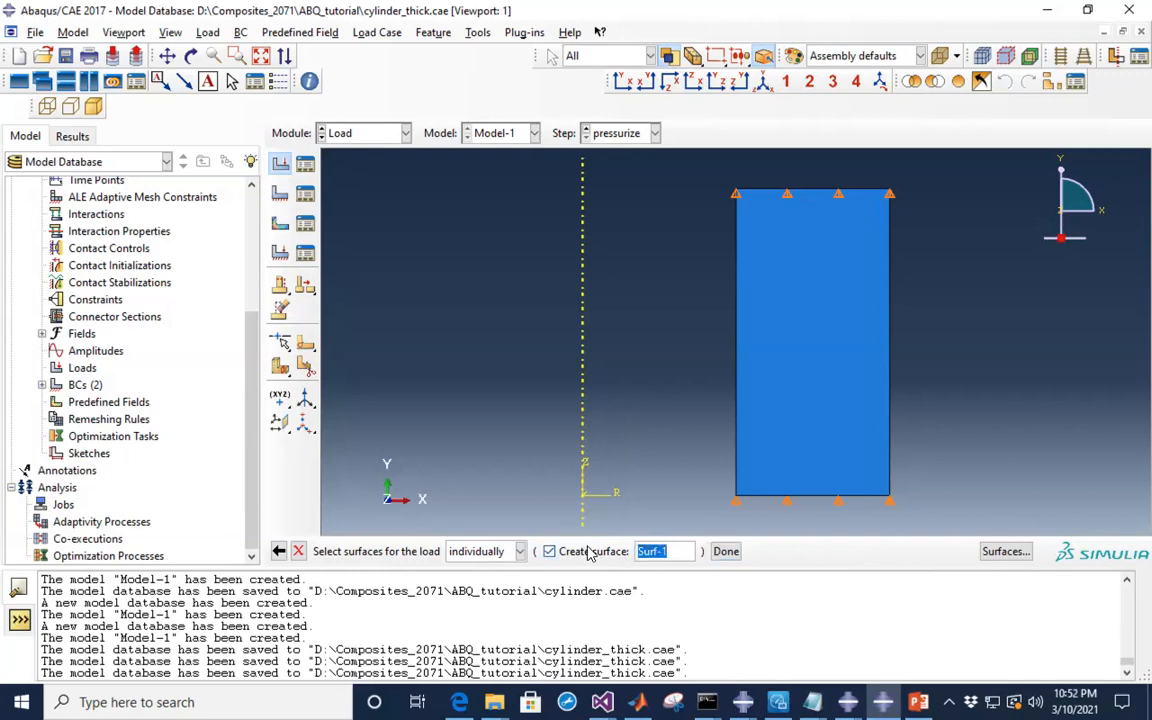
pyautogui.write('inner_su')
pyautogui.click(735, 388)
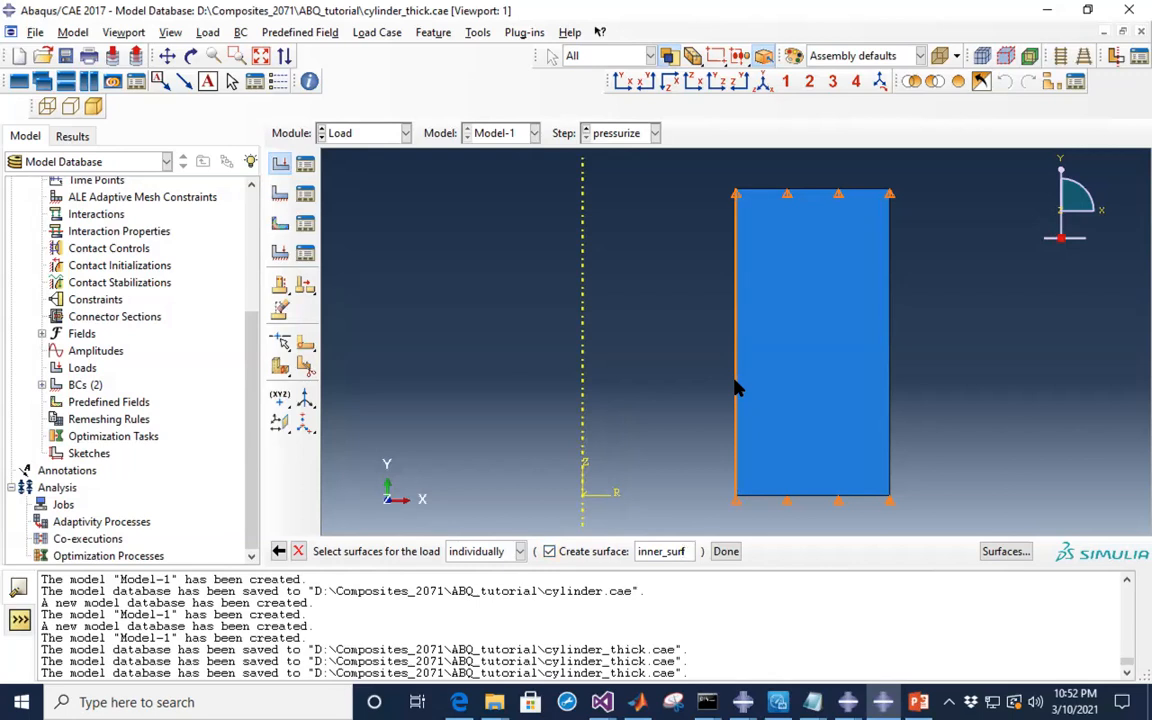
pyautogui.click(735, 381)
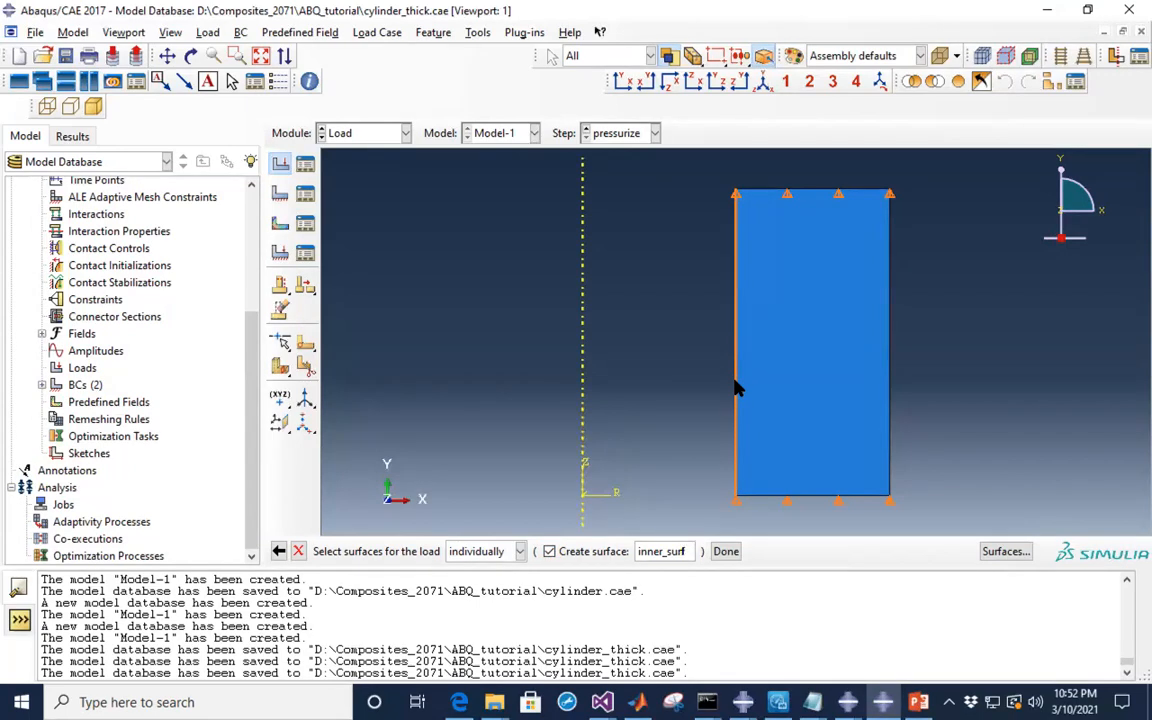
pyautogui.click(726, 553)
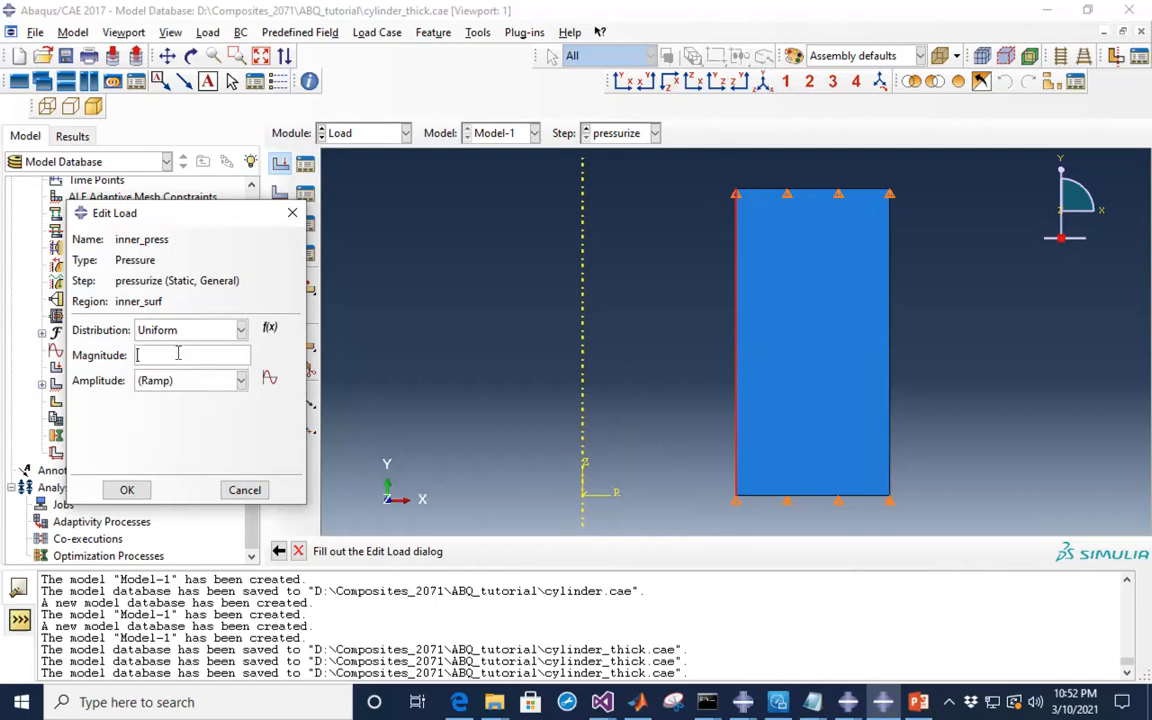
# - Recheck the 50 MPa inner pressure on the slide, then start entering inner_press's magnitude
pyautogui.click(918, 702)
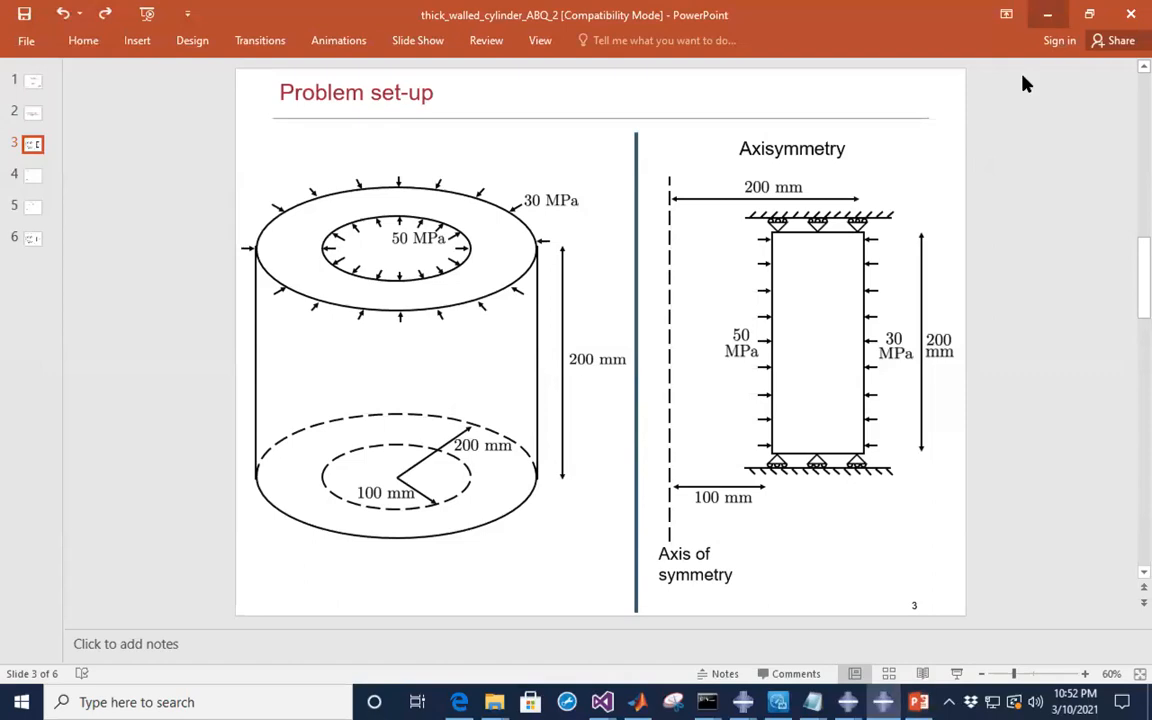
pyautogui.click(1047, 14)
pyautogui.write('1')
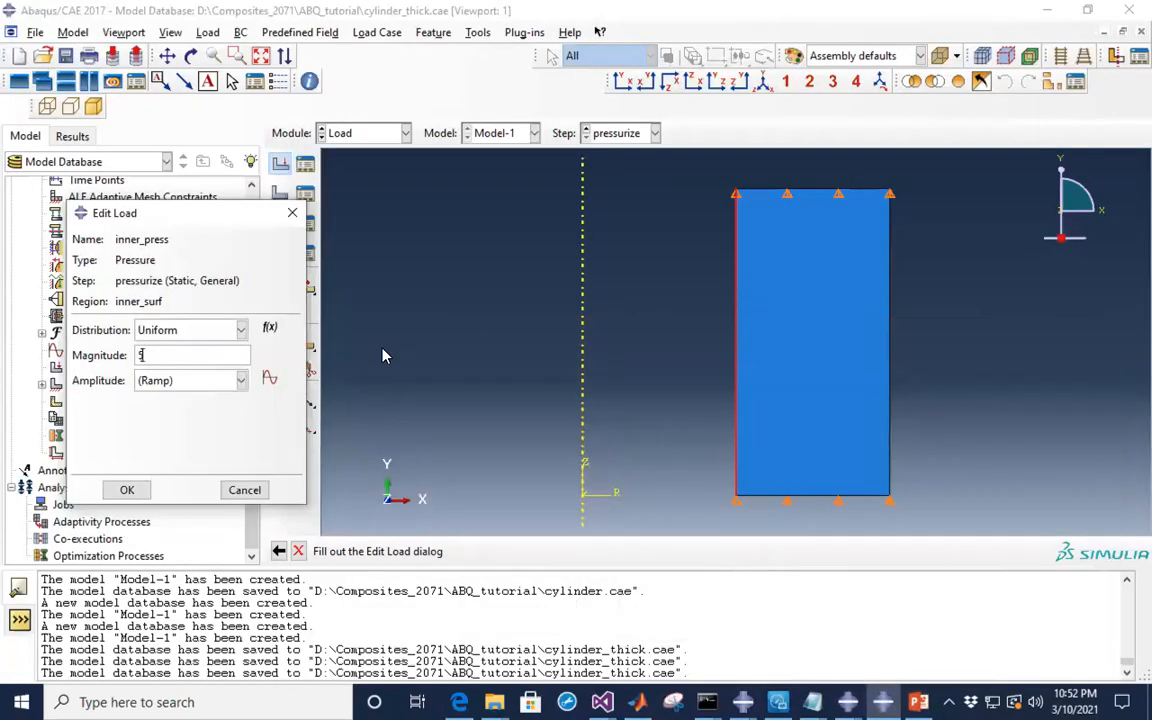
pyautogui.write('0.e6')
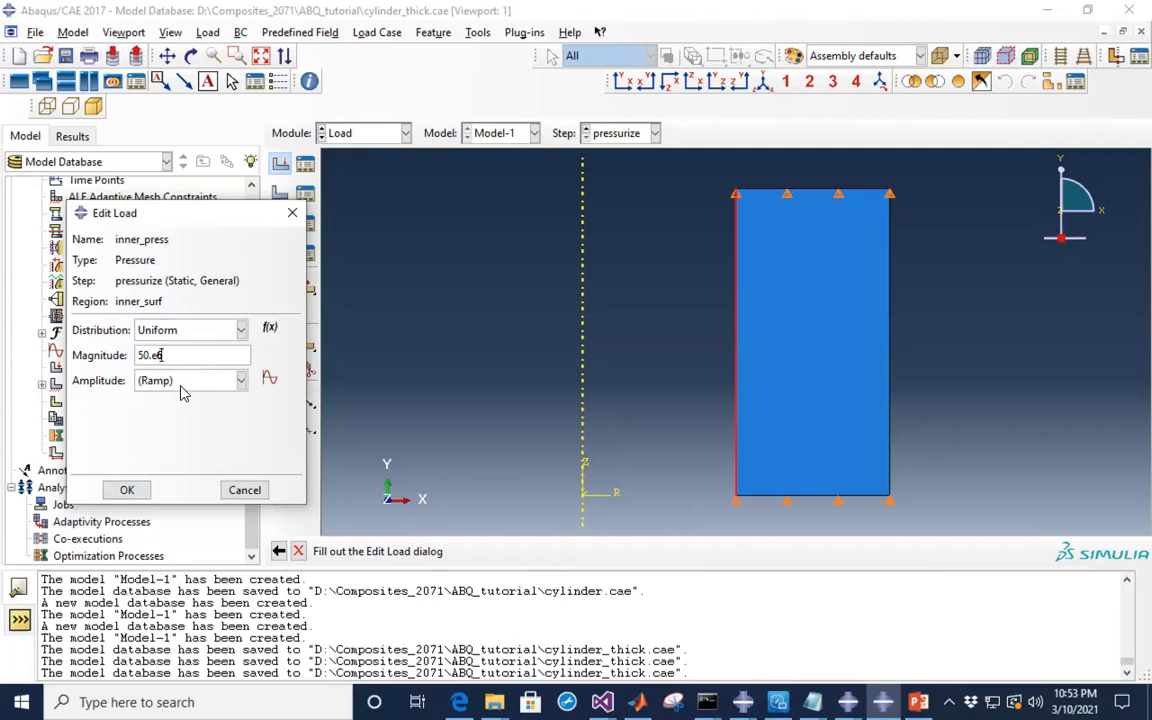
# - Confirm the inner_press magnitude of 50.e6 so pressure acts on the inner edge
pyautogui.click(129, 493)
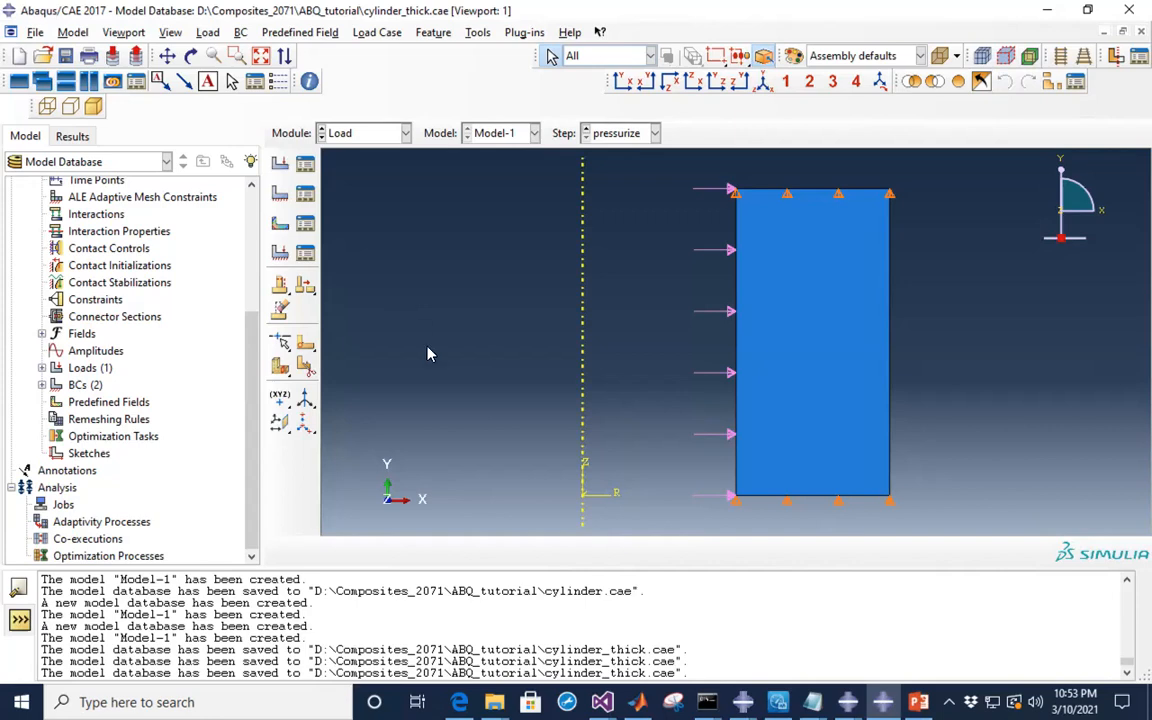
# - Start a new Pressure load named outer_press in the pressurize step
pyautogui.click(281, 167)
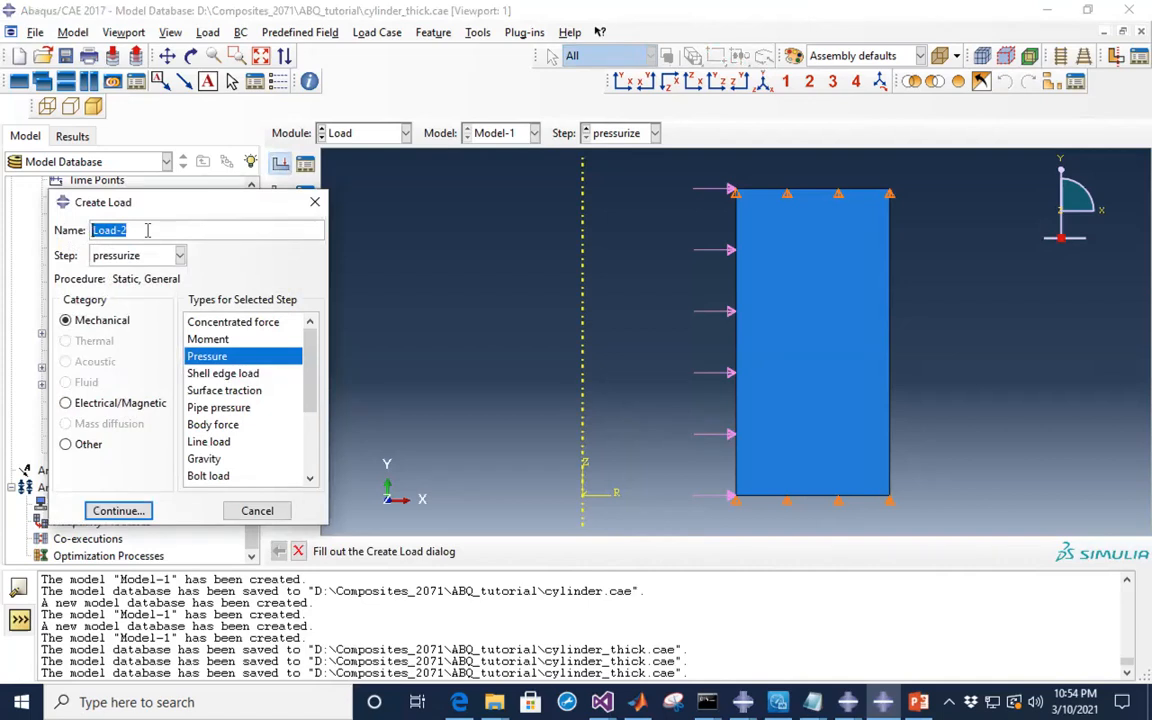
pyautogui.write('outer_press')
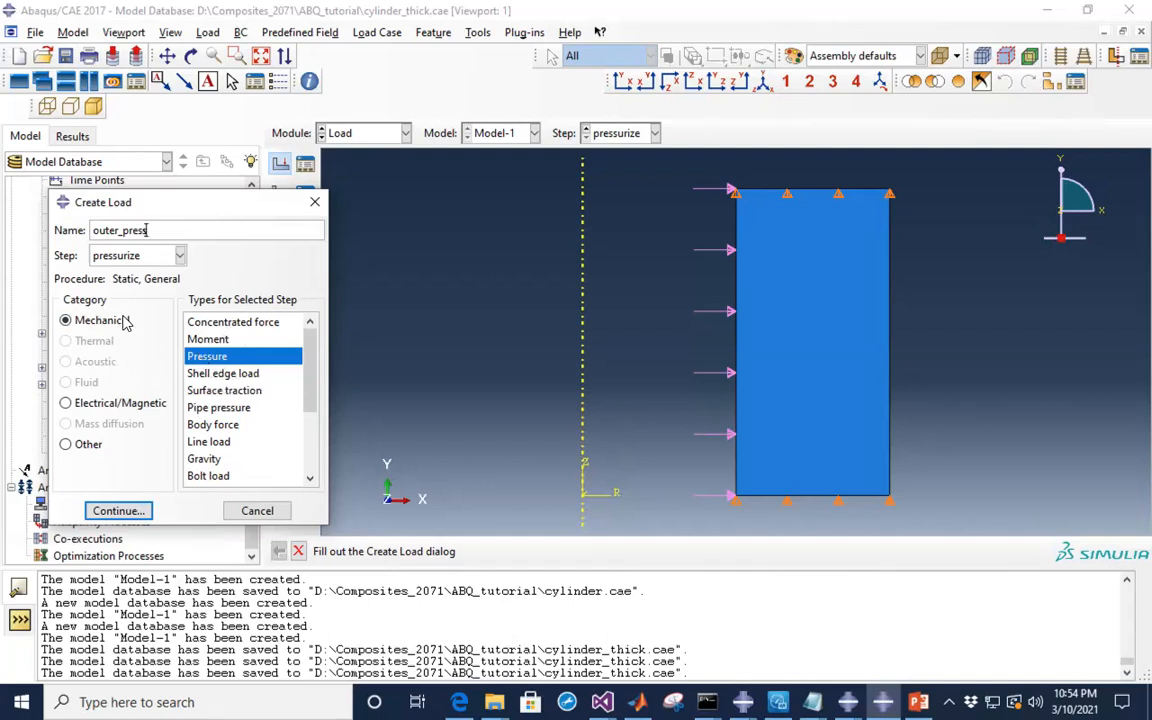
pyautogui.click(118, 511)
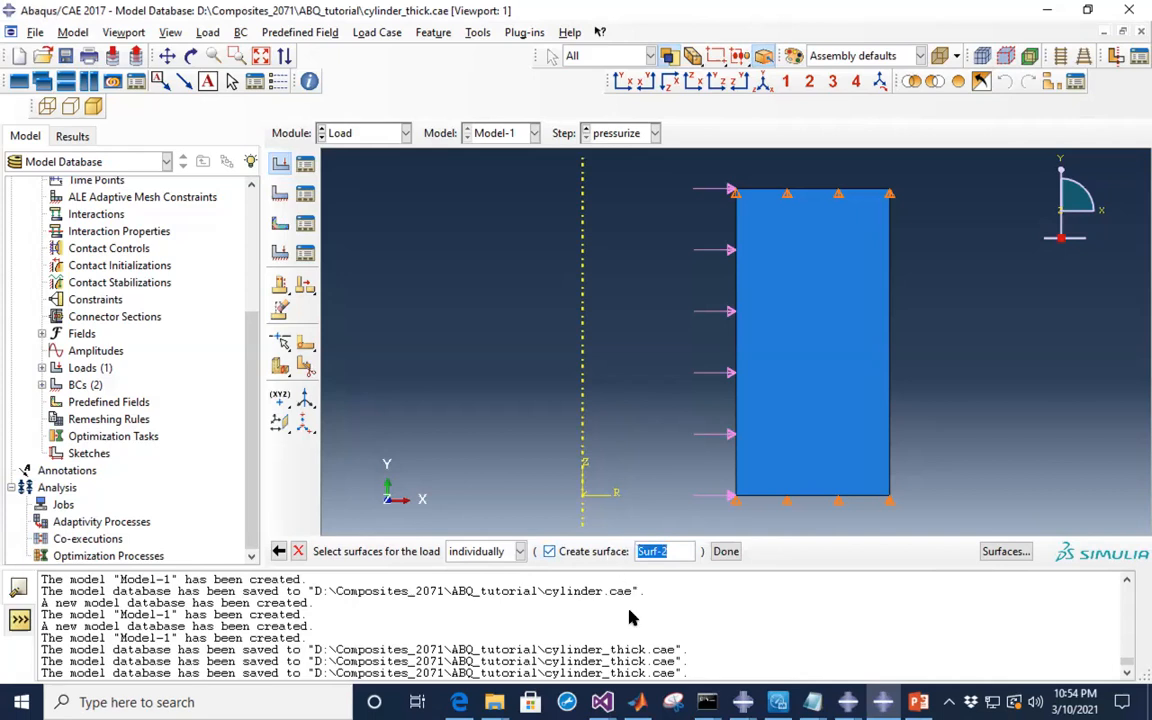
# - Apply outer_press to the rectangle's right edge, stored as surface outer_surf
pyautogui.write('outer_surf')
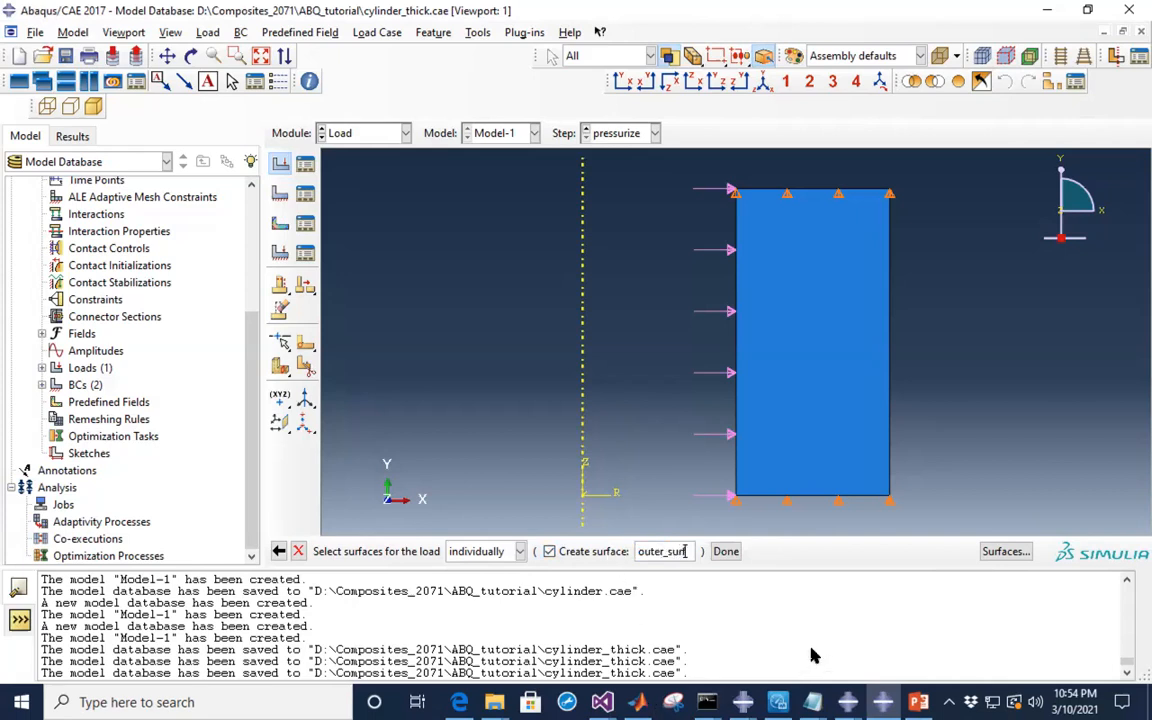
pyautogui.click(891, 365)
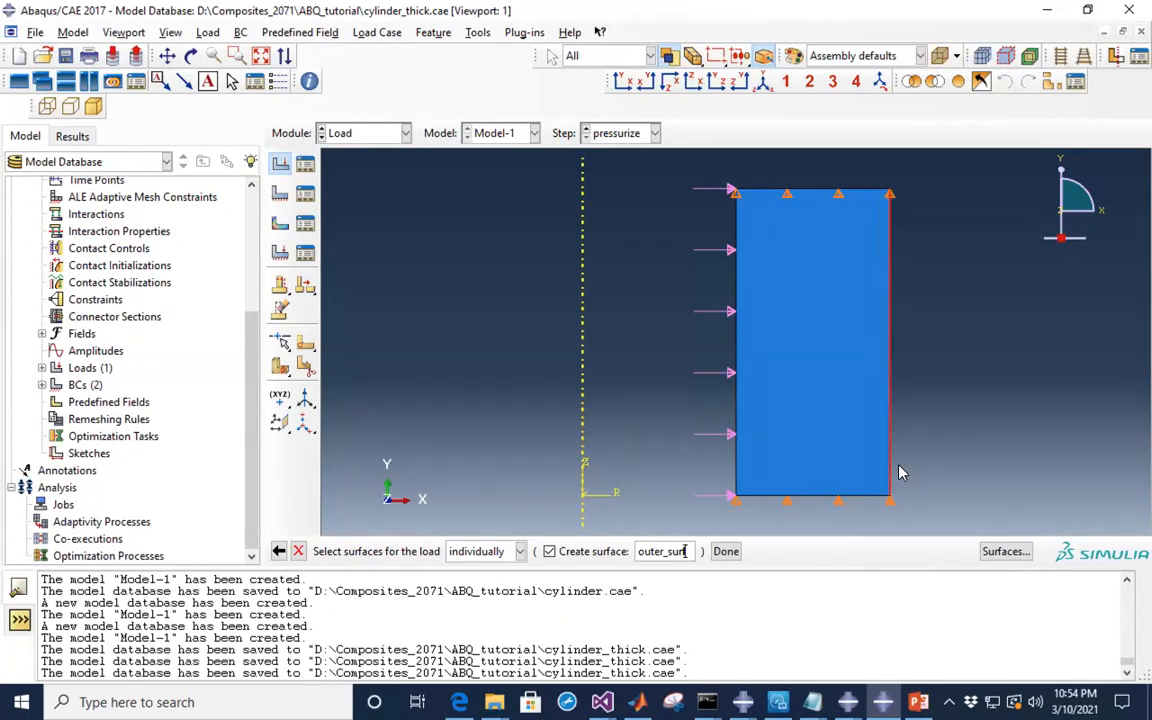
pyautogui.click(725, 551)
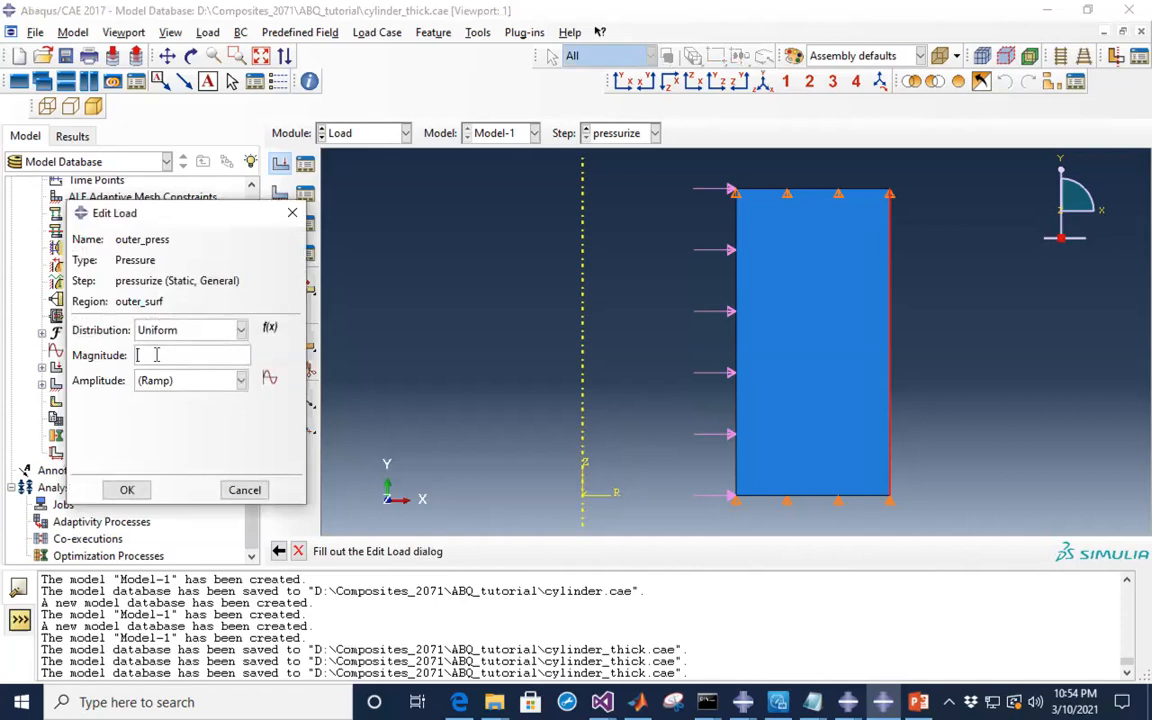
# - Check the outer pressure on the set-up slide, then give outer_press magnitude 30.e6
pyautogui.click(918, 702)
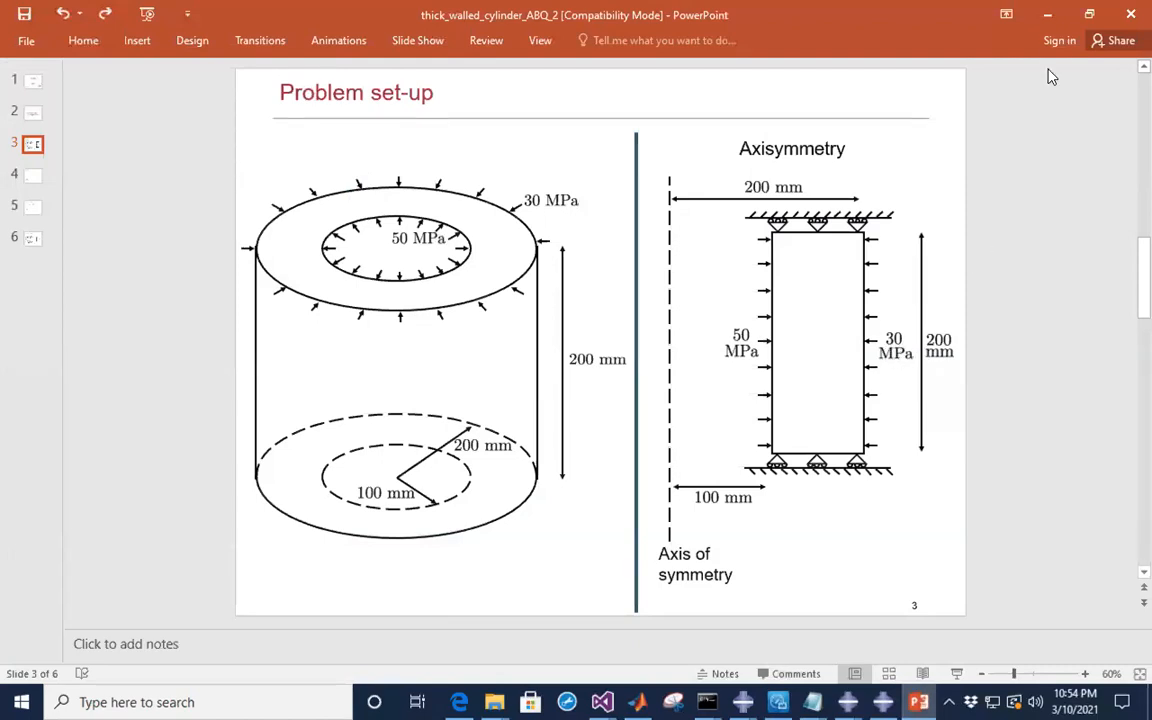
pyautogui.click(1047, 15)
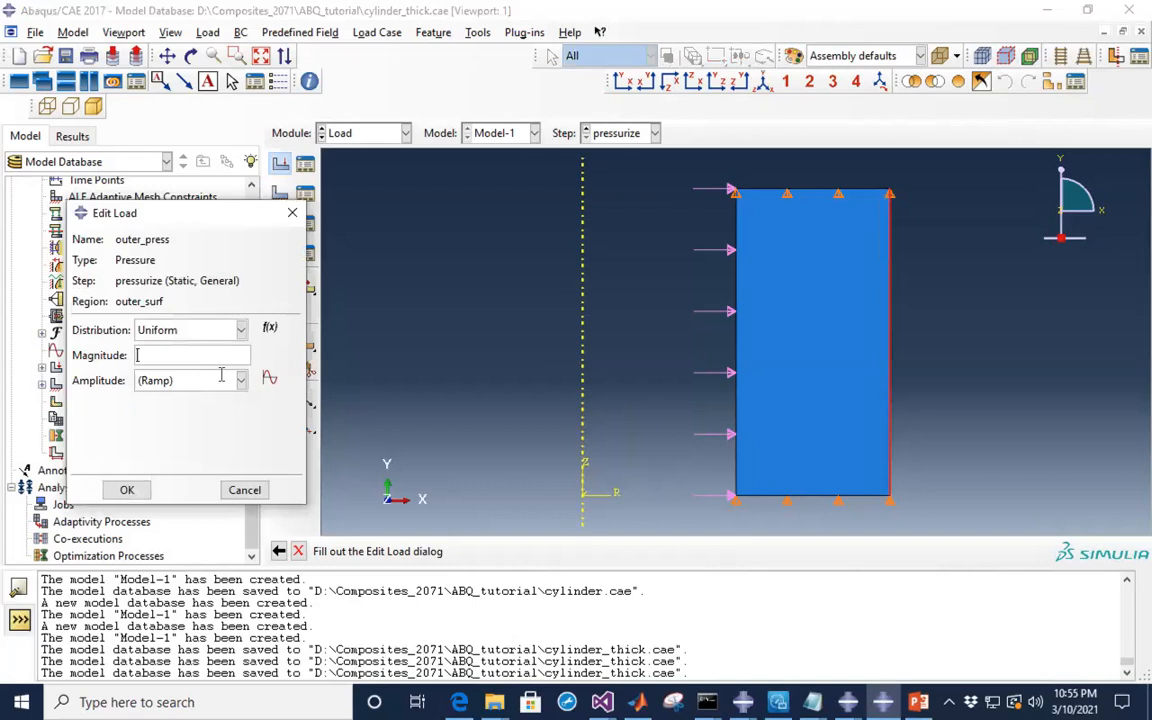
pyautogui.write('30.e6')
pyautogui.click(130, 491)
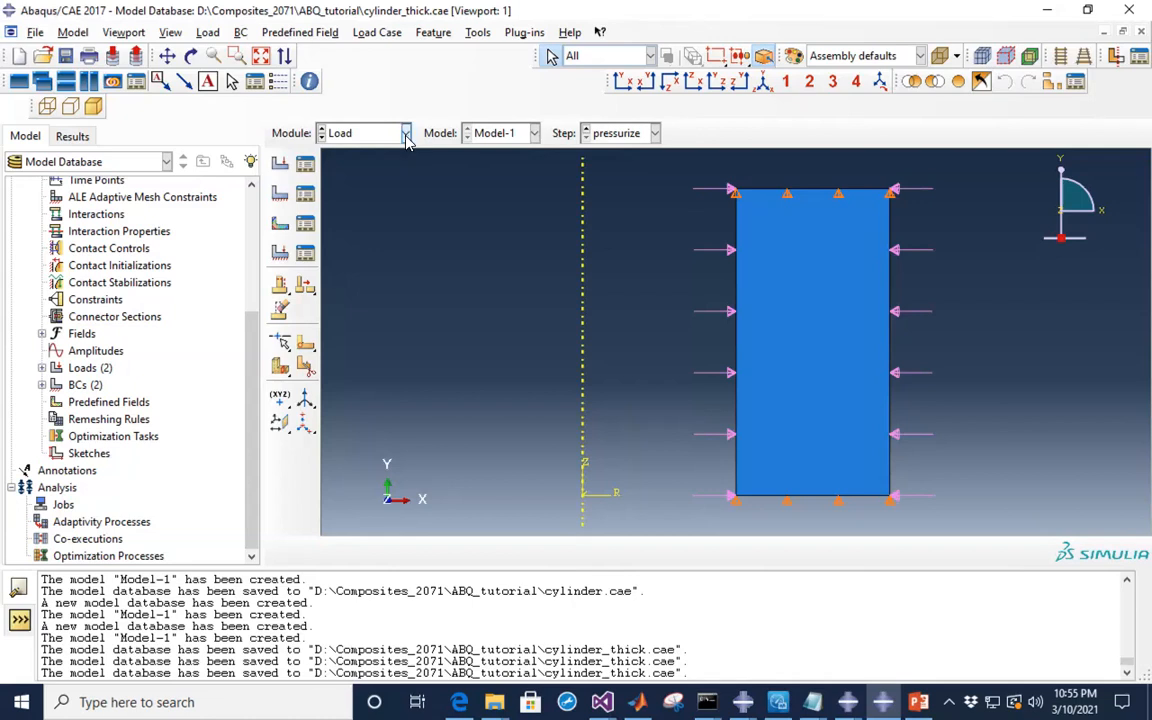
# - Save the model database and switch to the Mesh module
pyautogui.click(65, 56)
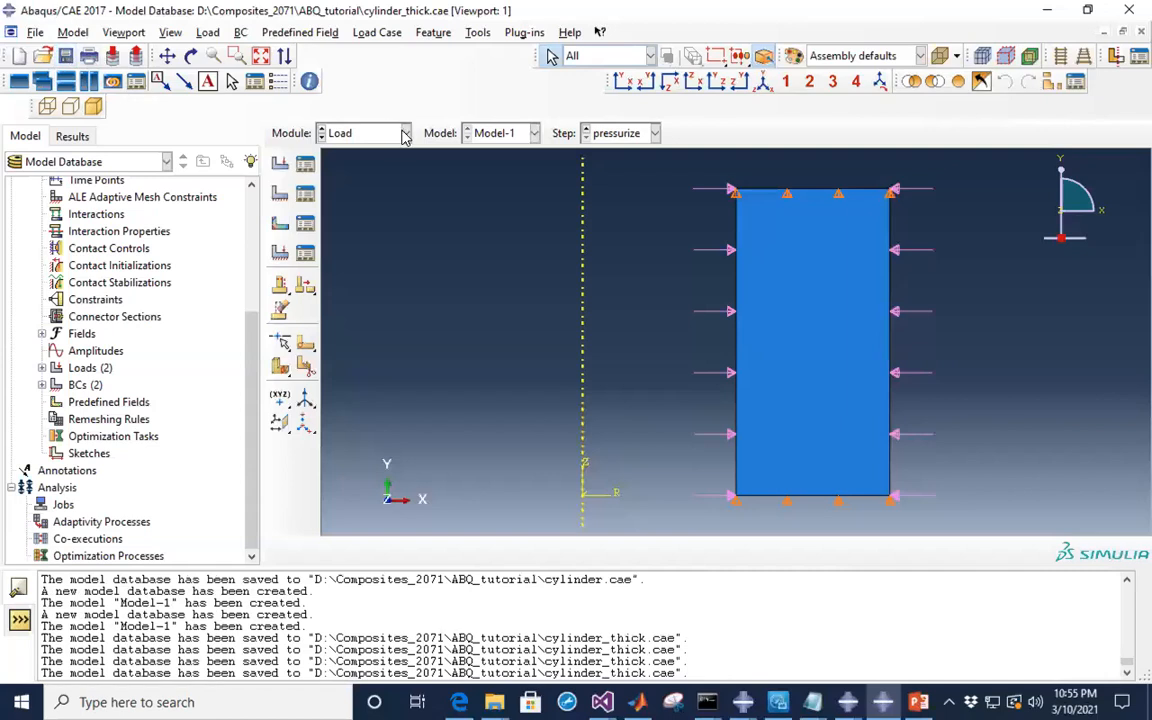
pyautogui.click(366, 130)
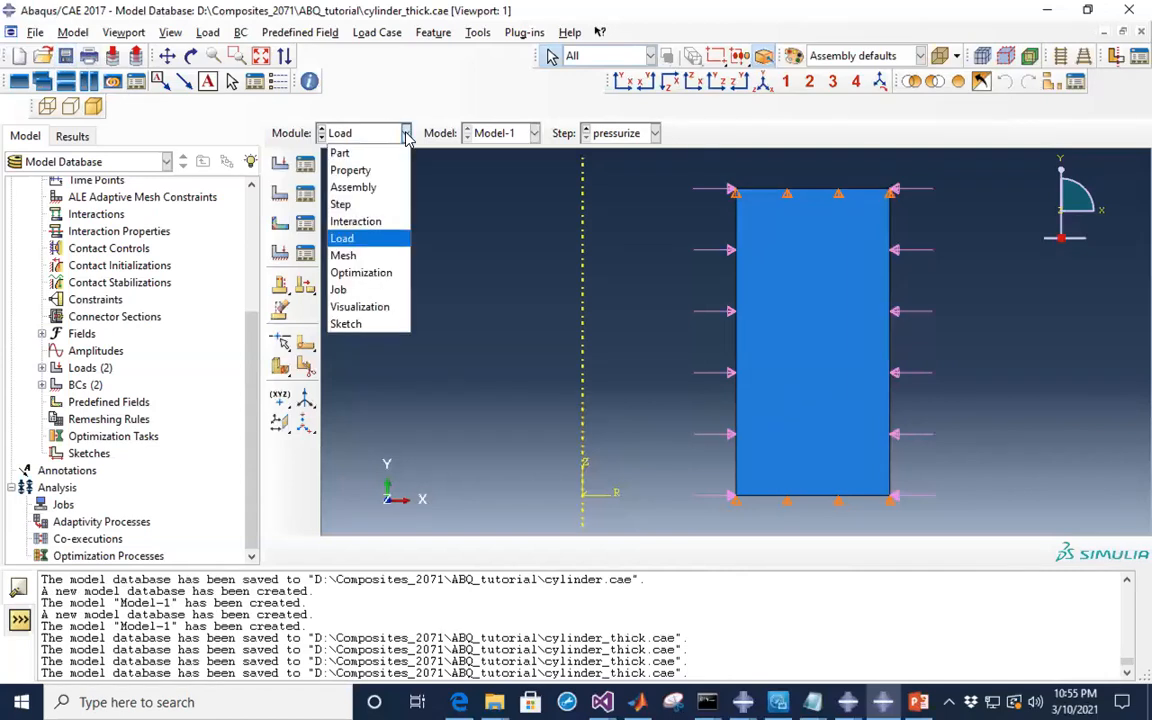
pyautogui.click(352, 258)
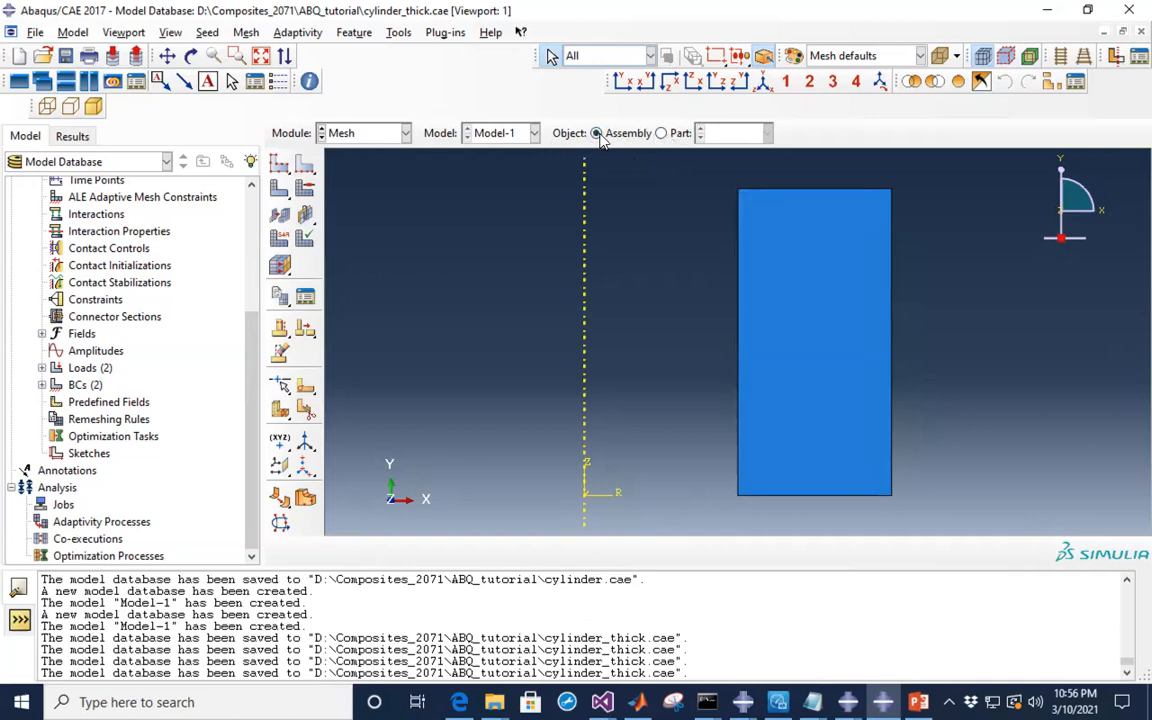
# - Change the meshing object from the assembly to the cylinder part
pyautogui.click(660, 133)
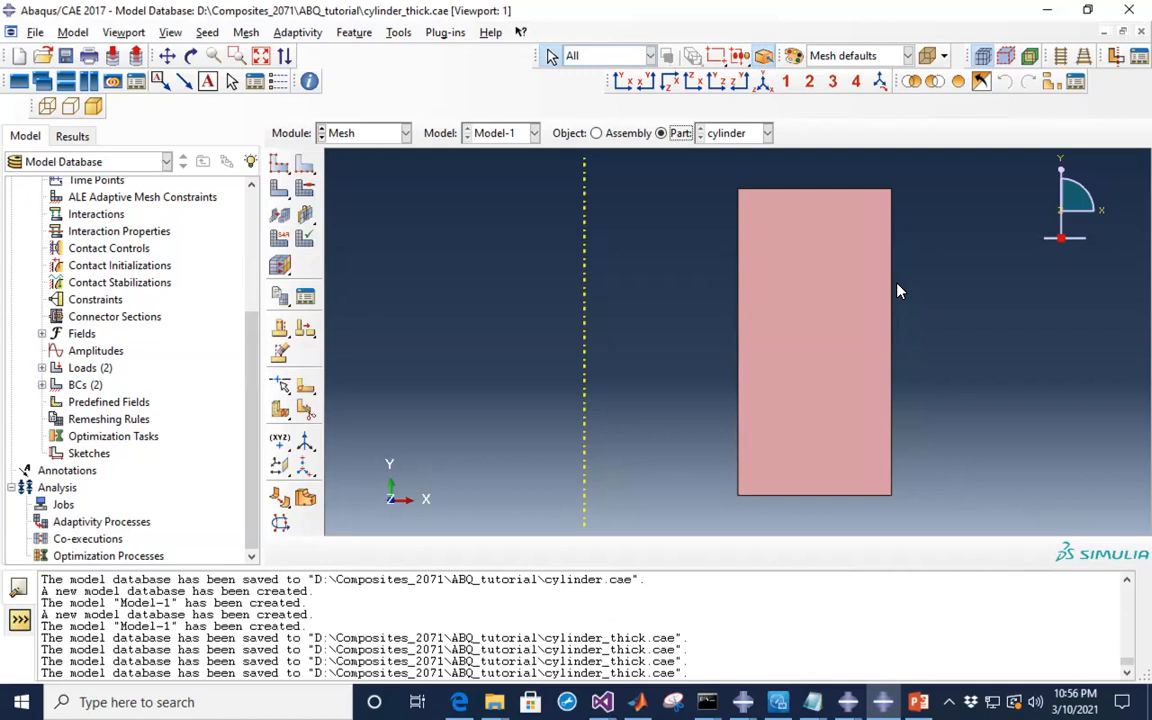
pyautogui.click(307, 168)
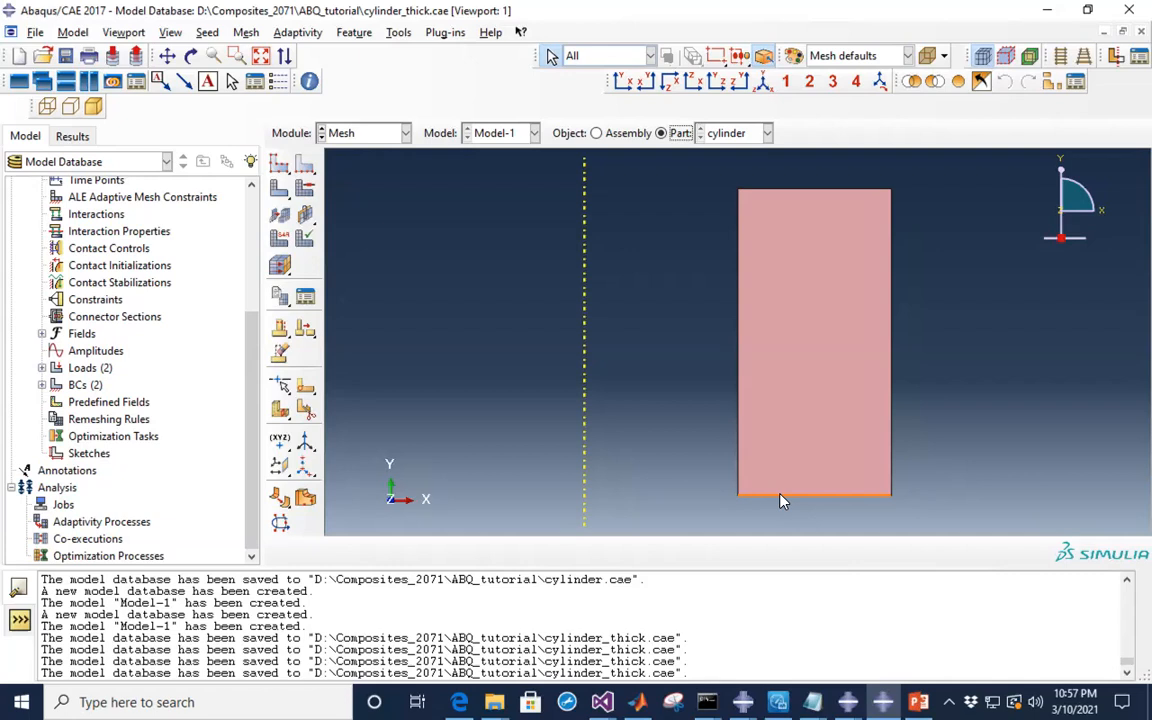
# - Seed the left and right vertical edges by number with 30 elements each
pyautogui.click(305, 167)
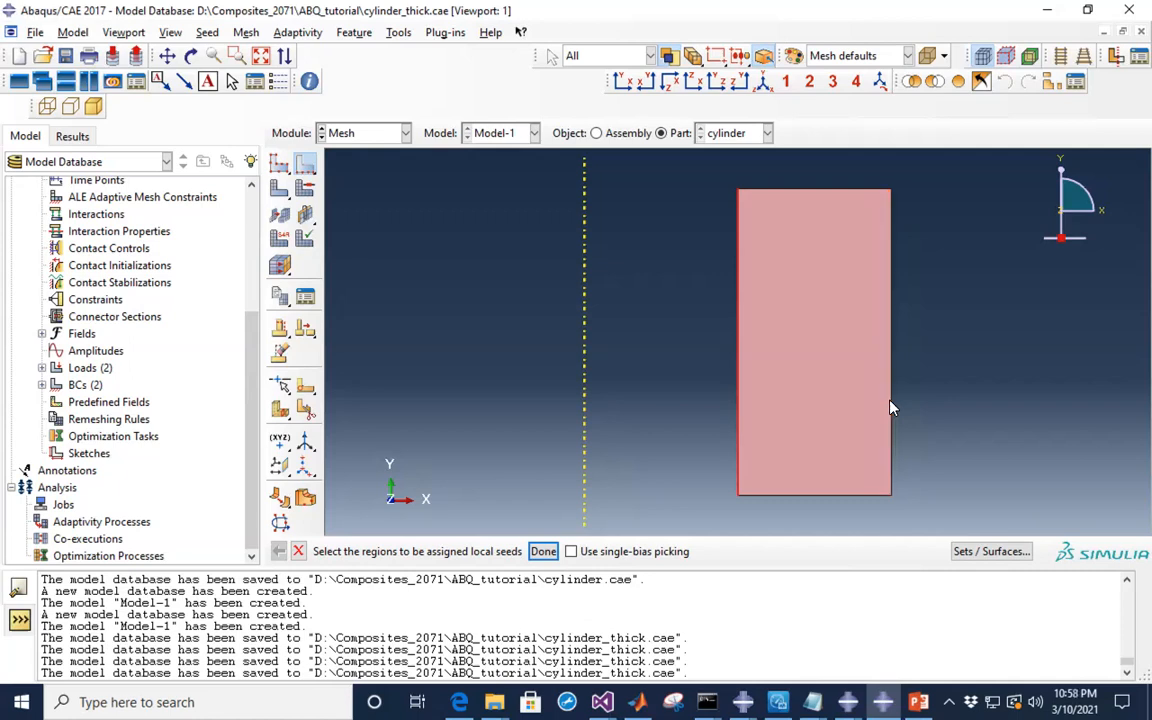
pyautogui.click(1088, 451)
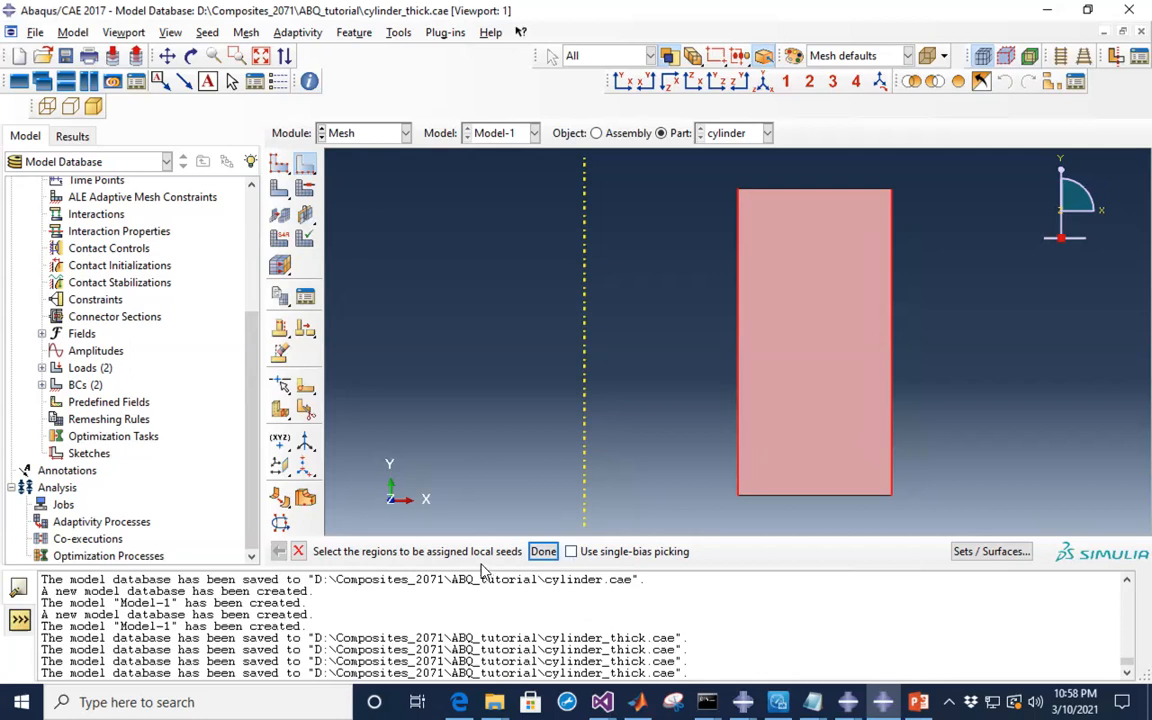
pyautogui.click(541, 552)
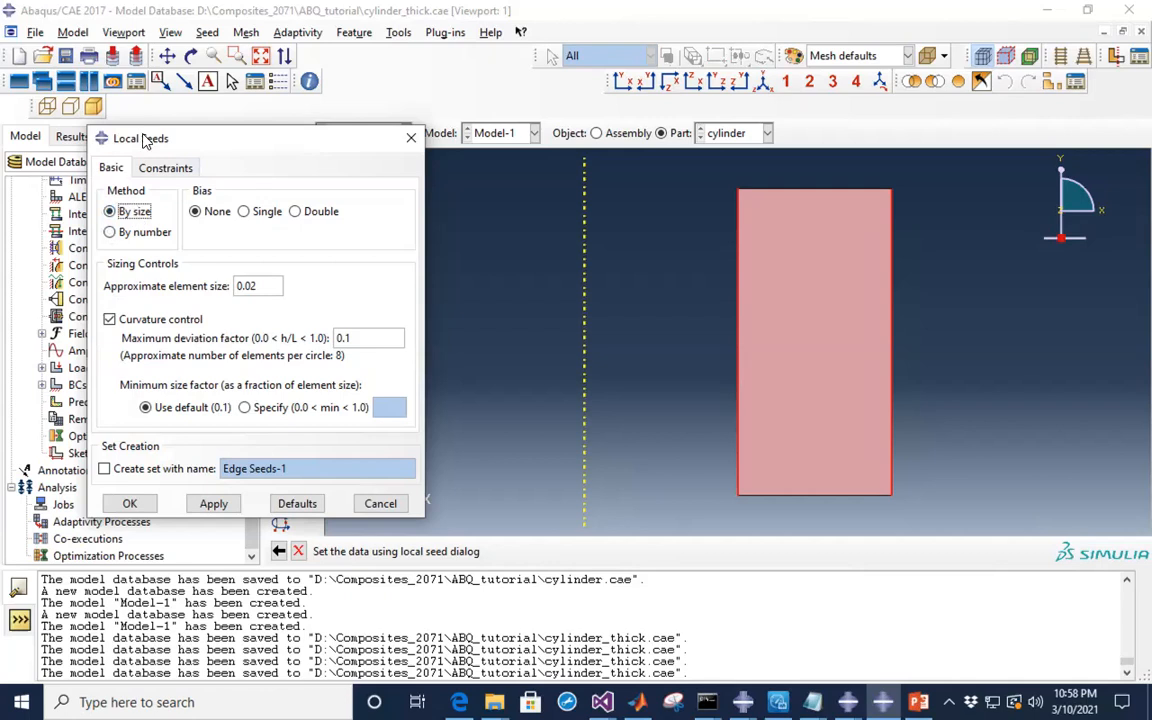
pyautogui.click(110, 232)
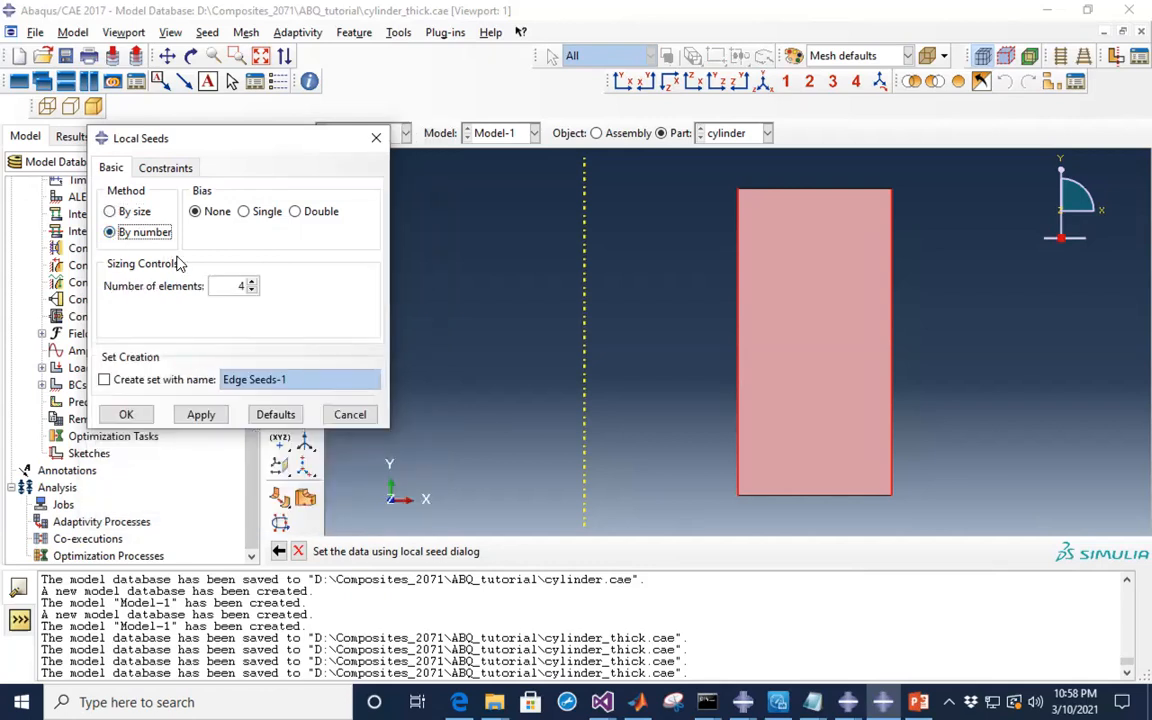
pyautogui.doubleClick(227, 286)
pyautogui.write('30')
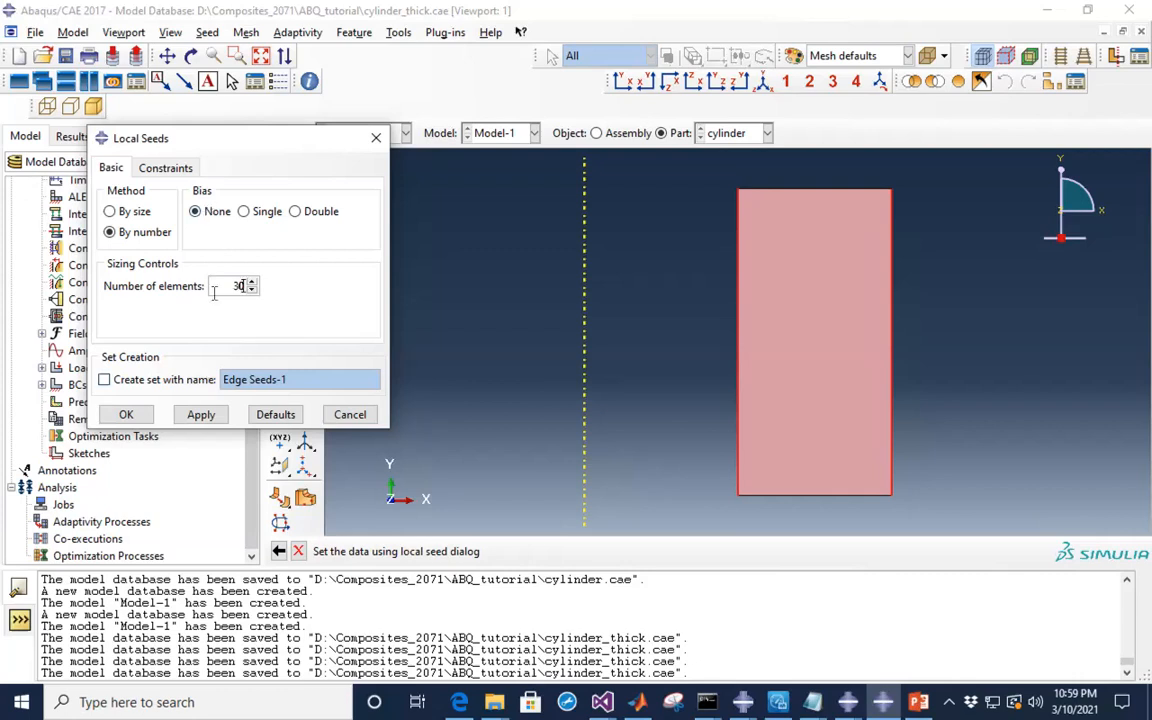
pyautogui.click(127, 414)
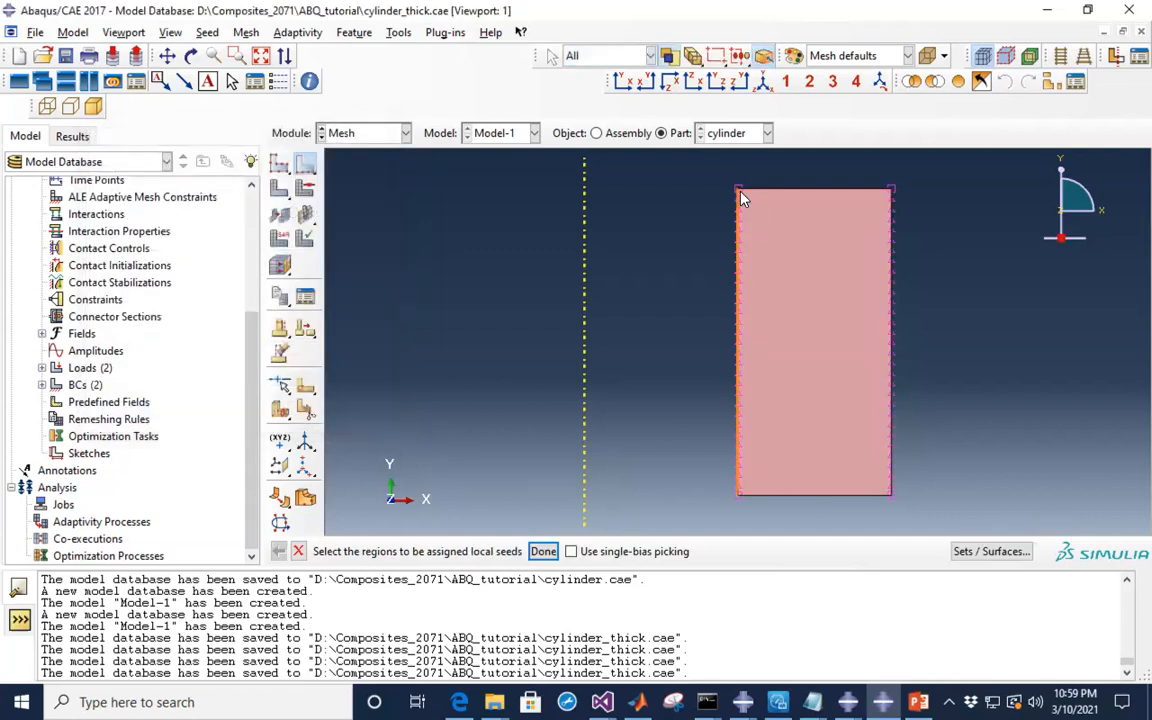
# - Select both the top and bottom horizontal edges of the section for seeding
pyautogui.scroll(-3, 741, 199)
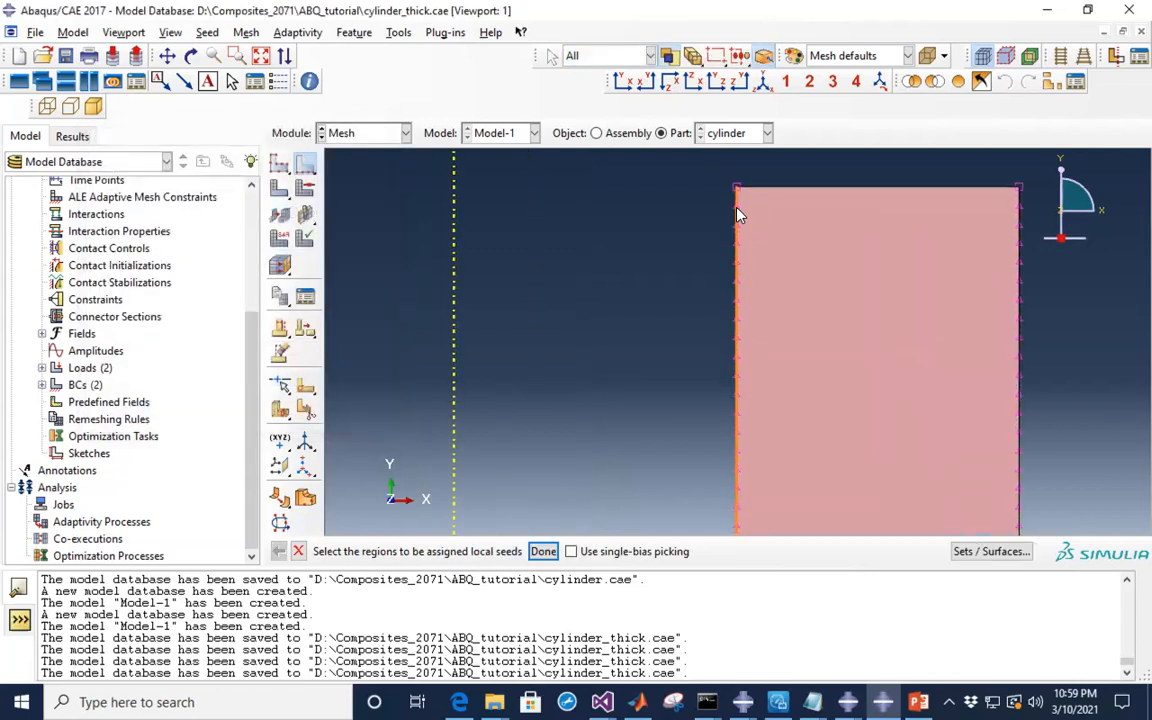
pyautogui.scroll(4, 686, 209)
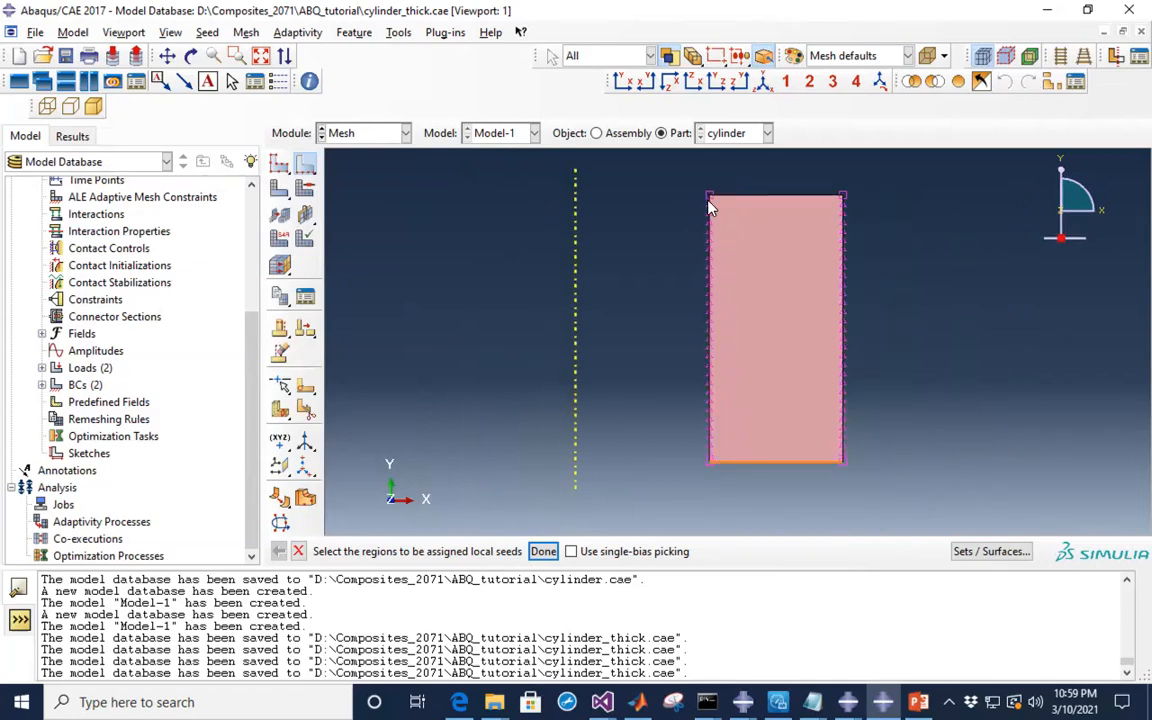
pyautogui.scroll(-4, 712, 207)
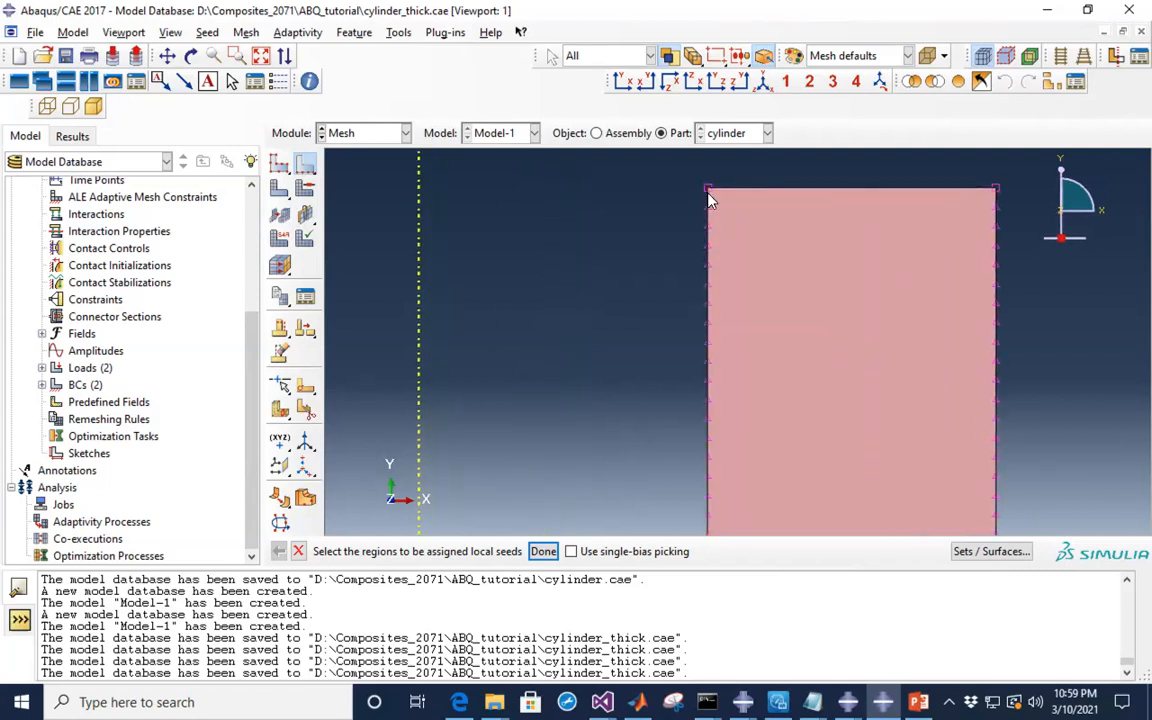
pyautogui.scroll(5, 656, 239)
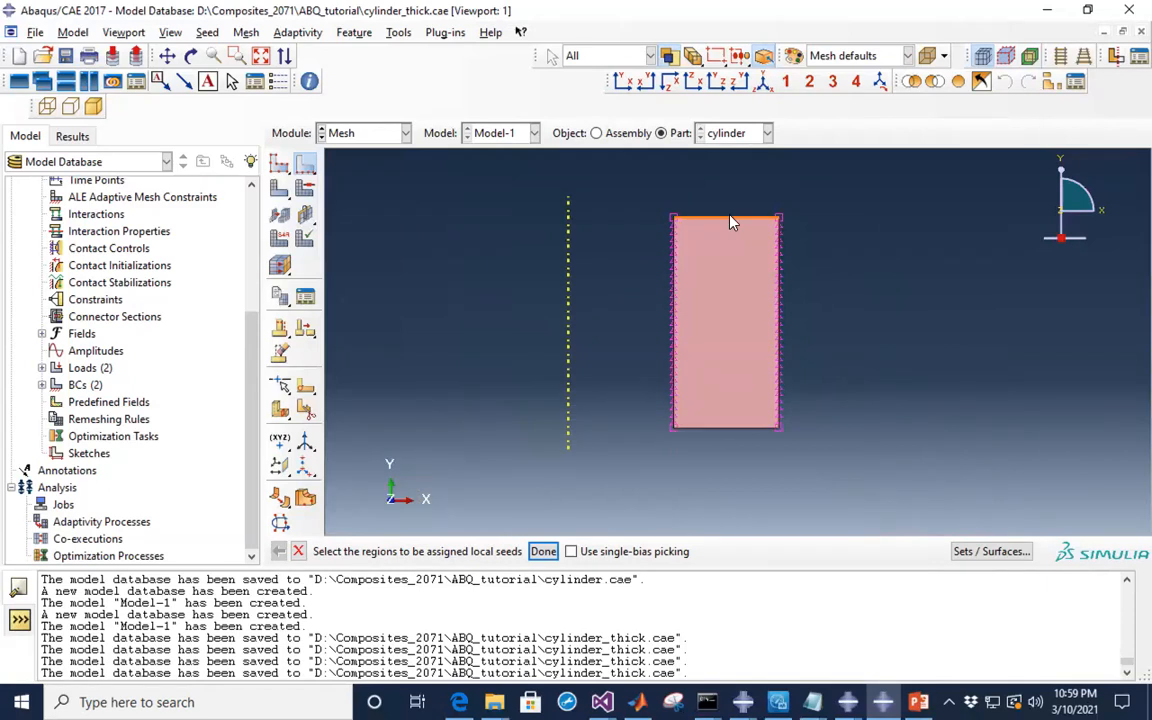
pyautogui.click(772, 219)
pyautogui.click(735, 432)
pyautogui.keyDown('shift'); pyautogui.click(718, 218); pyautogui.keyUp('shift')
# - Seed the top and bottom edges by number with 40 elements each
pyautogui.click(543, 551)
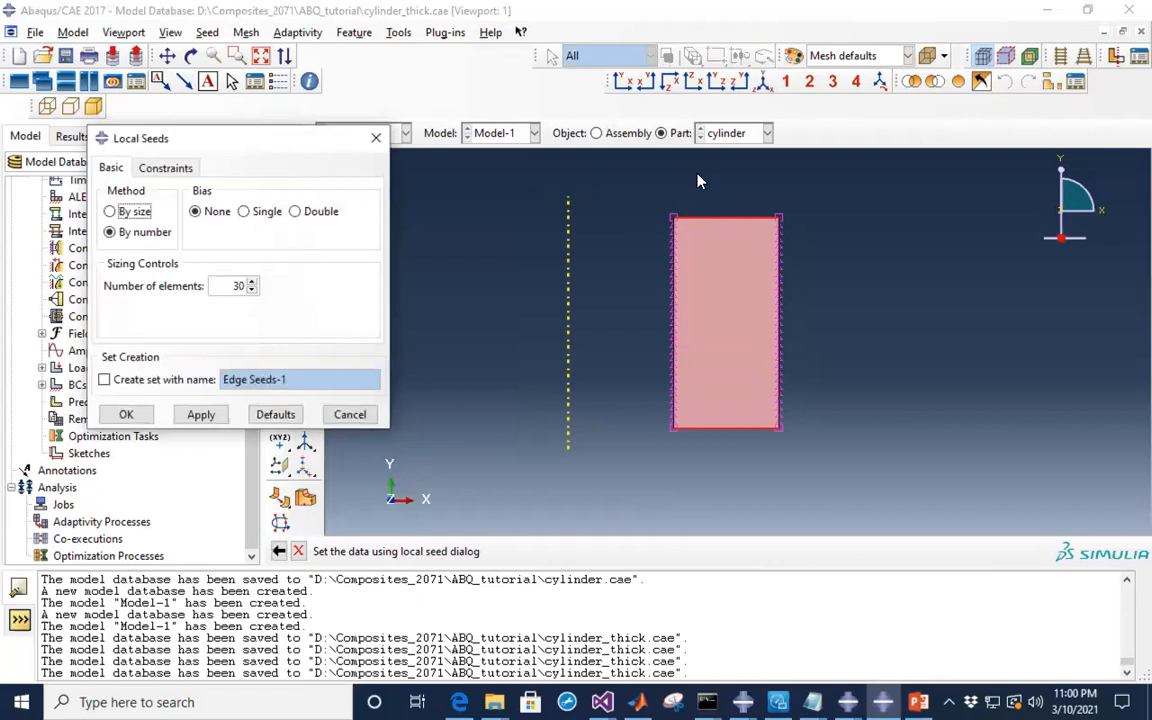
pyautogui.scroll(-2, 737, 204)
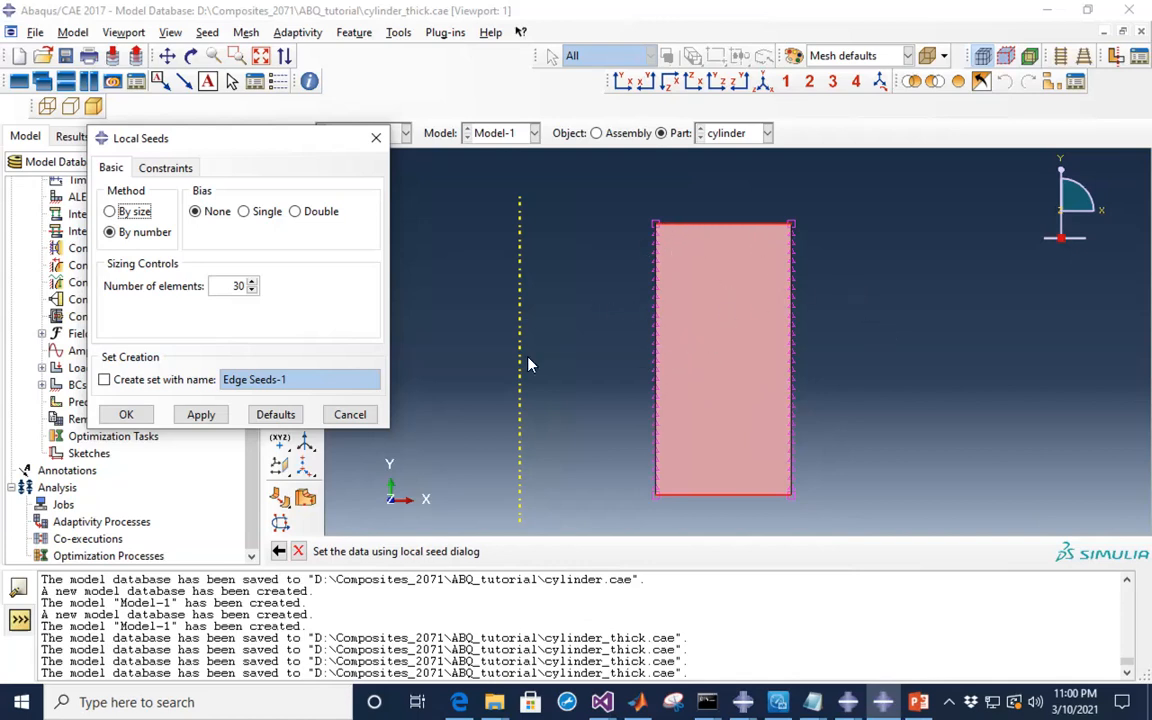
pyautogui.click(232, 286)
pyautogui.write('4')
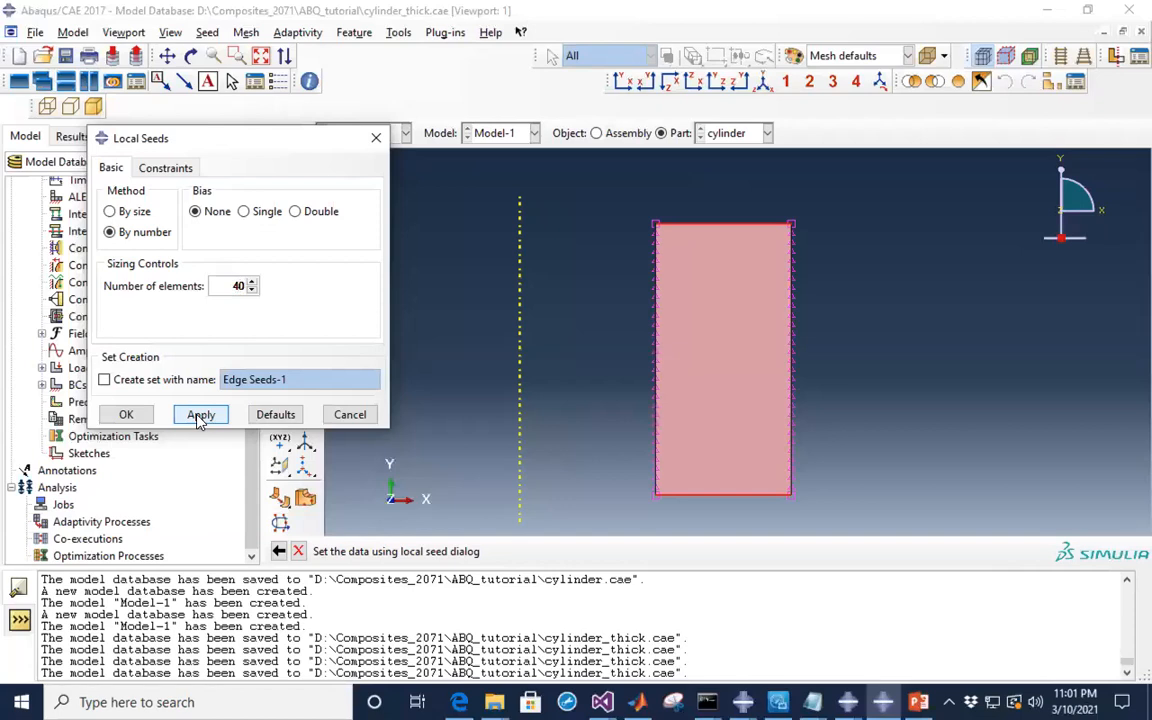
pyautogui.click(127, 416)
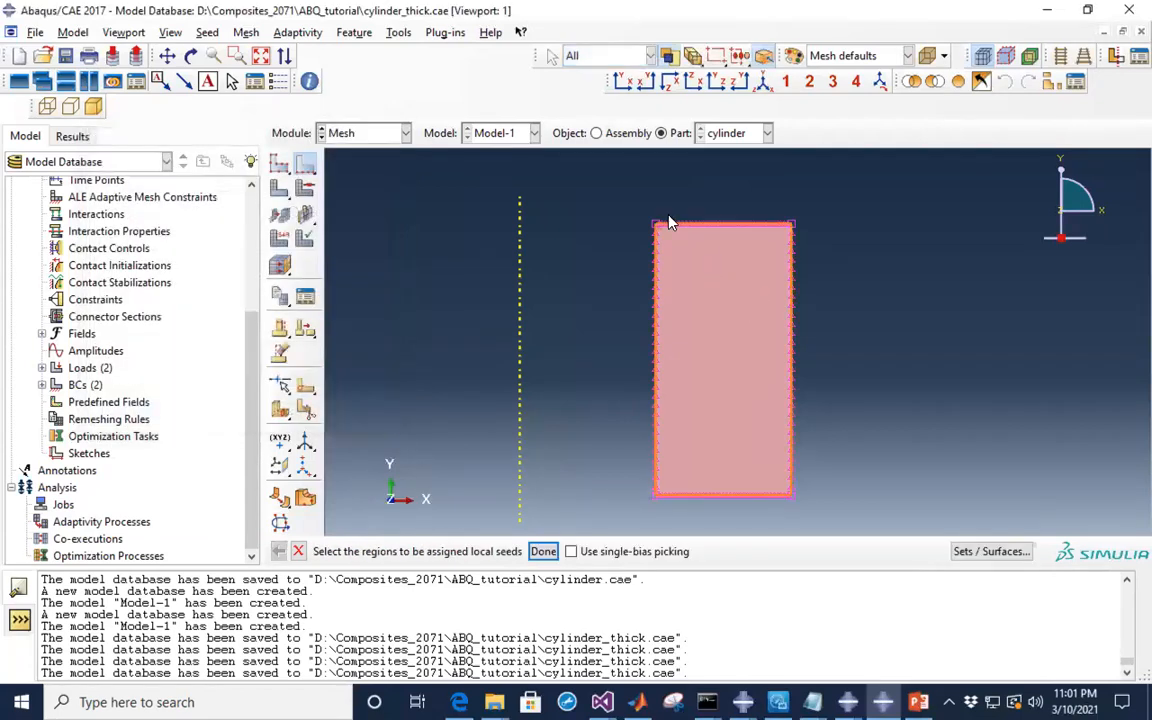
pyautogui.scroll(5, 669, 222)
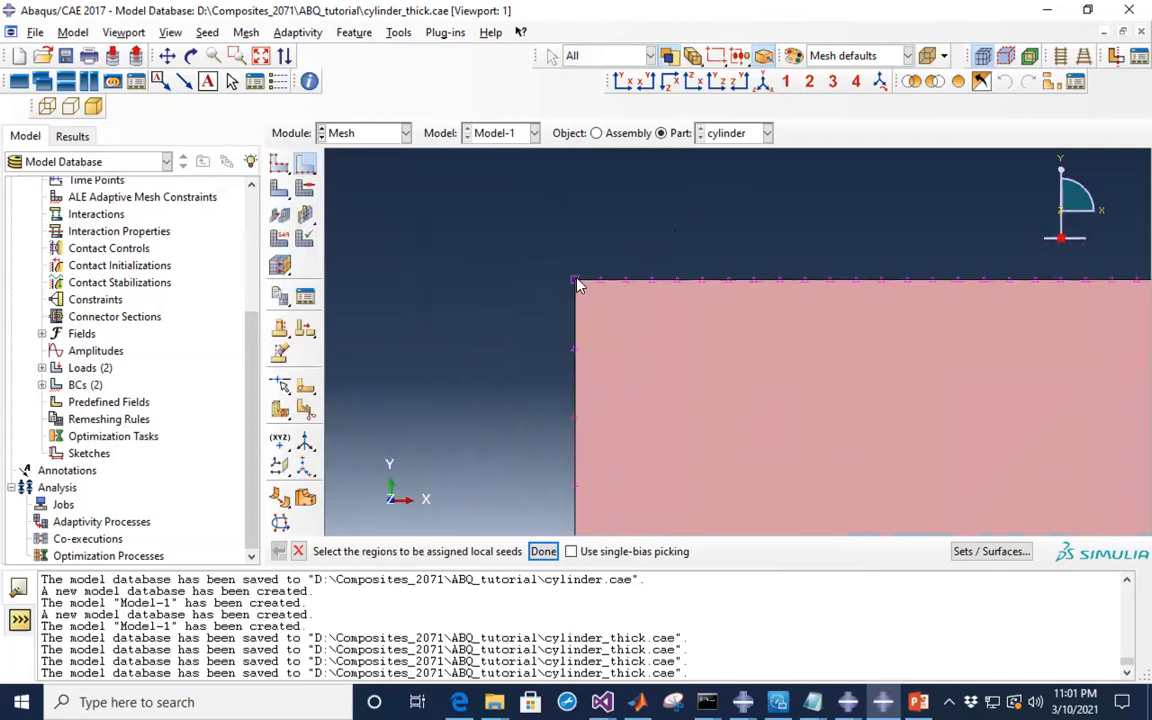
pyautogui.click(580, 281)
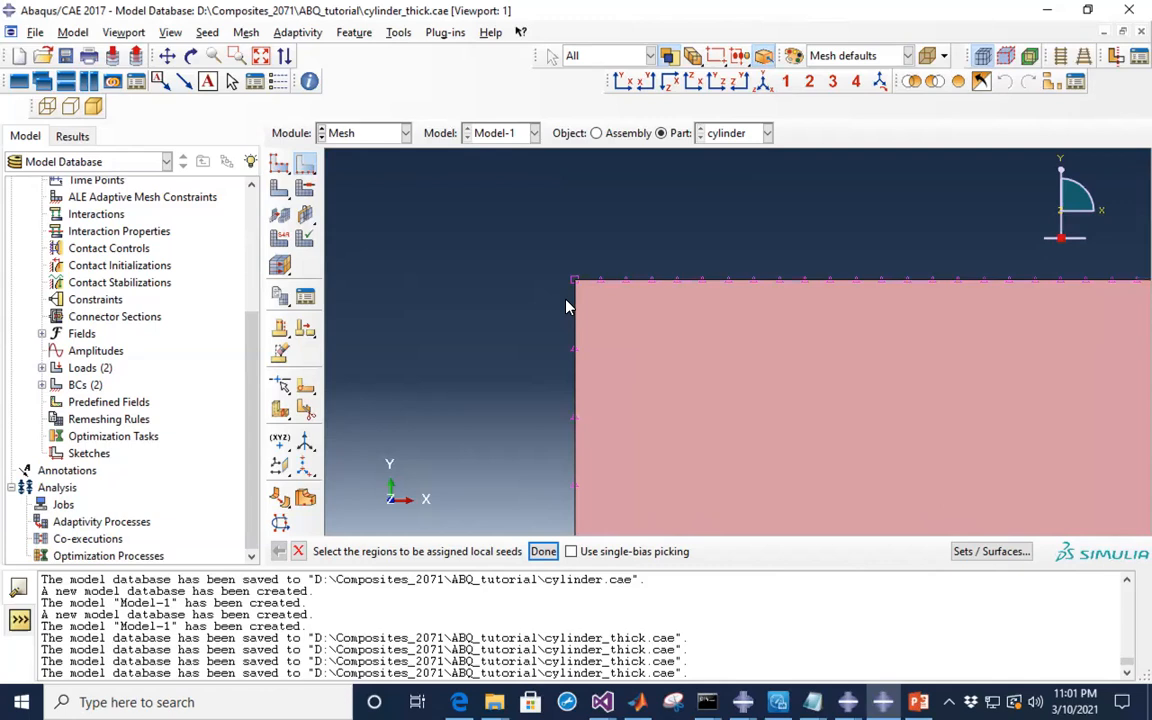
pyautogui.scroll(-3, 523, 268)
pyautogui.scroll(-3, 580, 275)
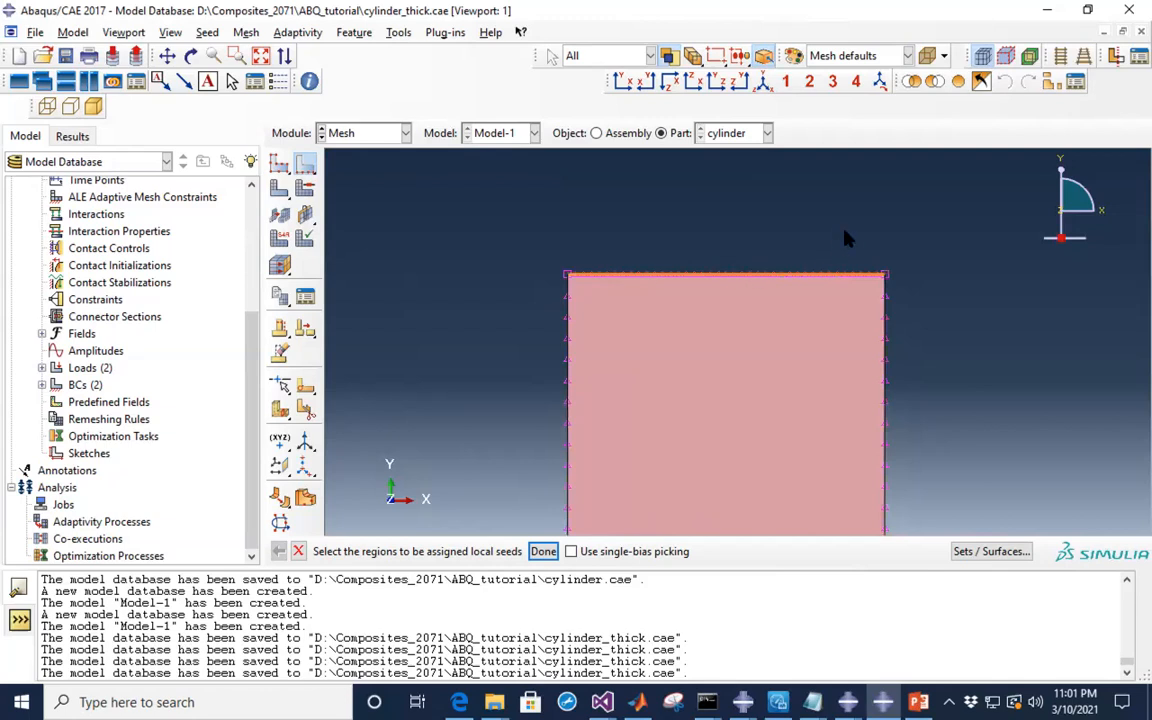
pyautogui.scroll(-4, 880, 218)
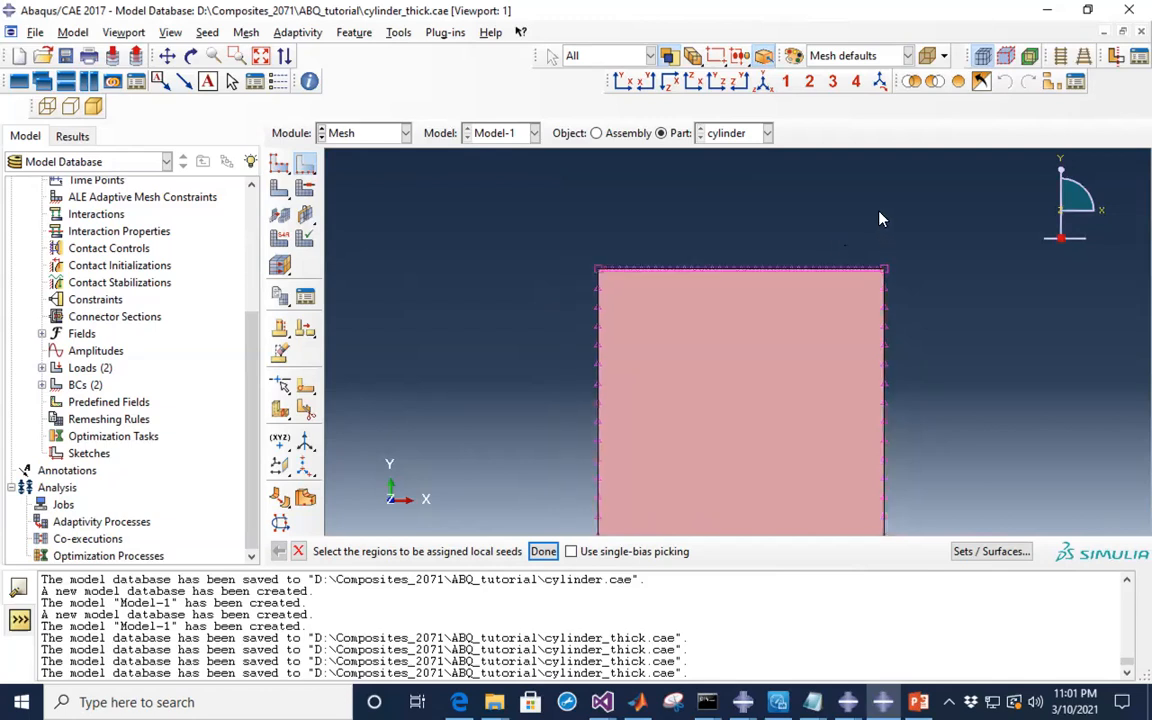
pyautogui.scroll(3, 928, 285)
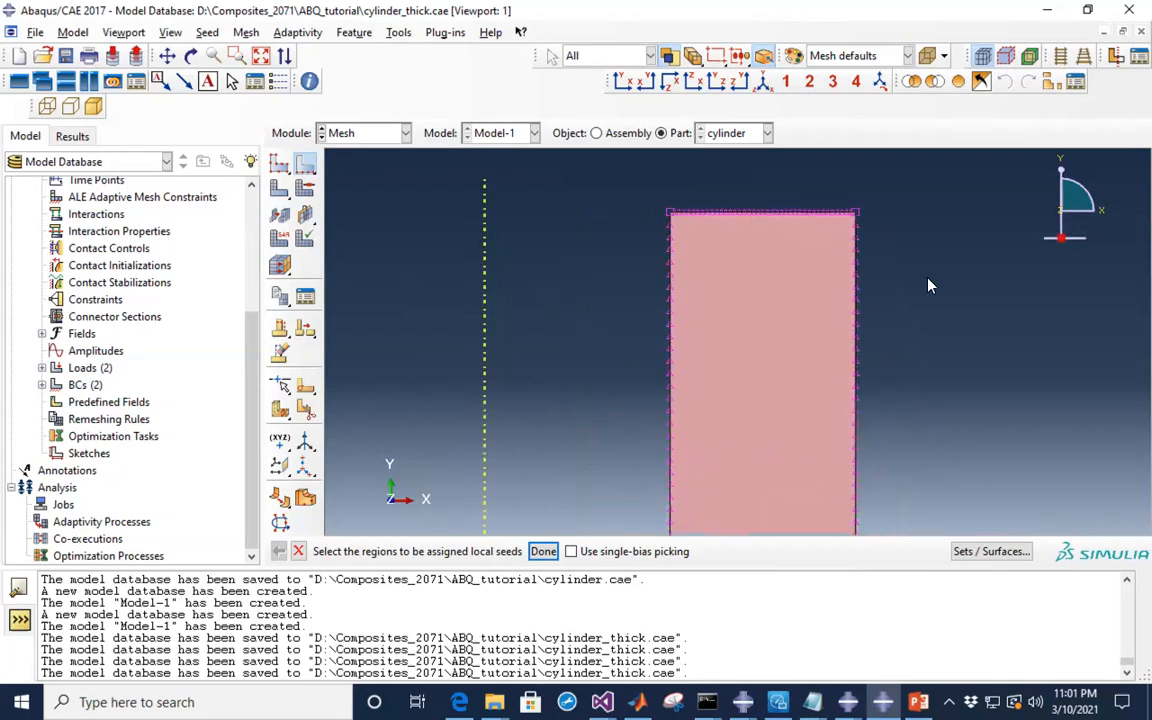
pyautogui.scroll(-1, 928, 285)
pyautogui.scroll(-1, 928, 285)
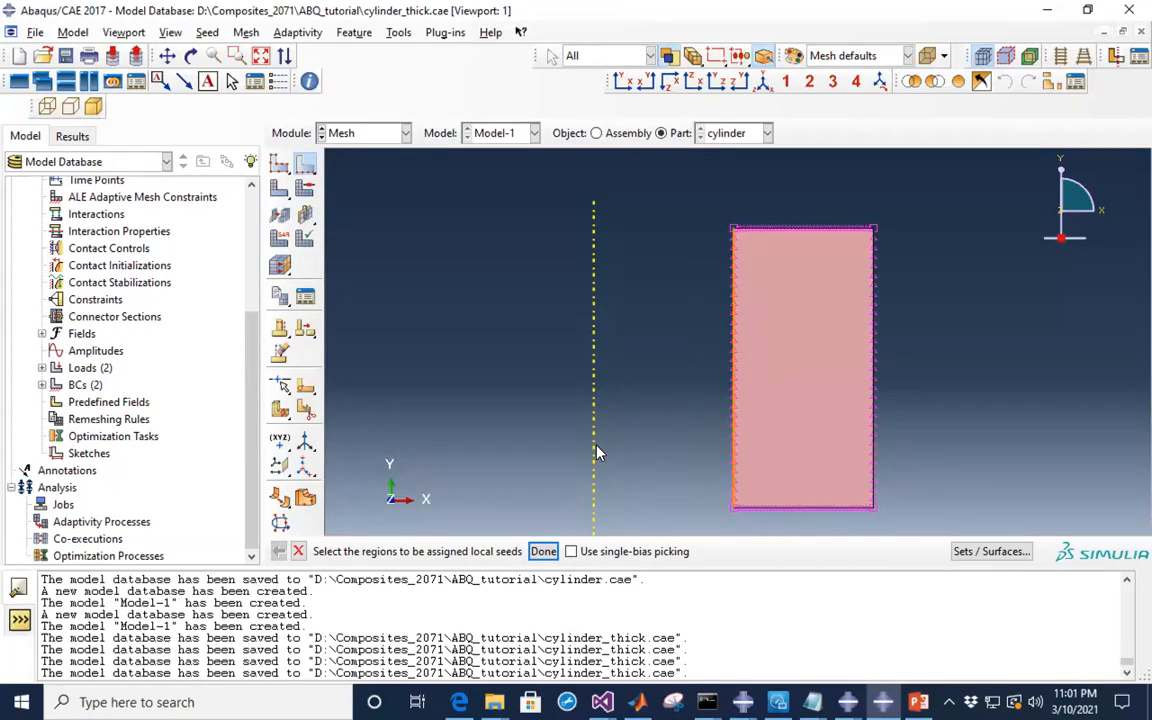
# - Select the cylinder face for element type assignment
pyautogui.click(280, 241)
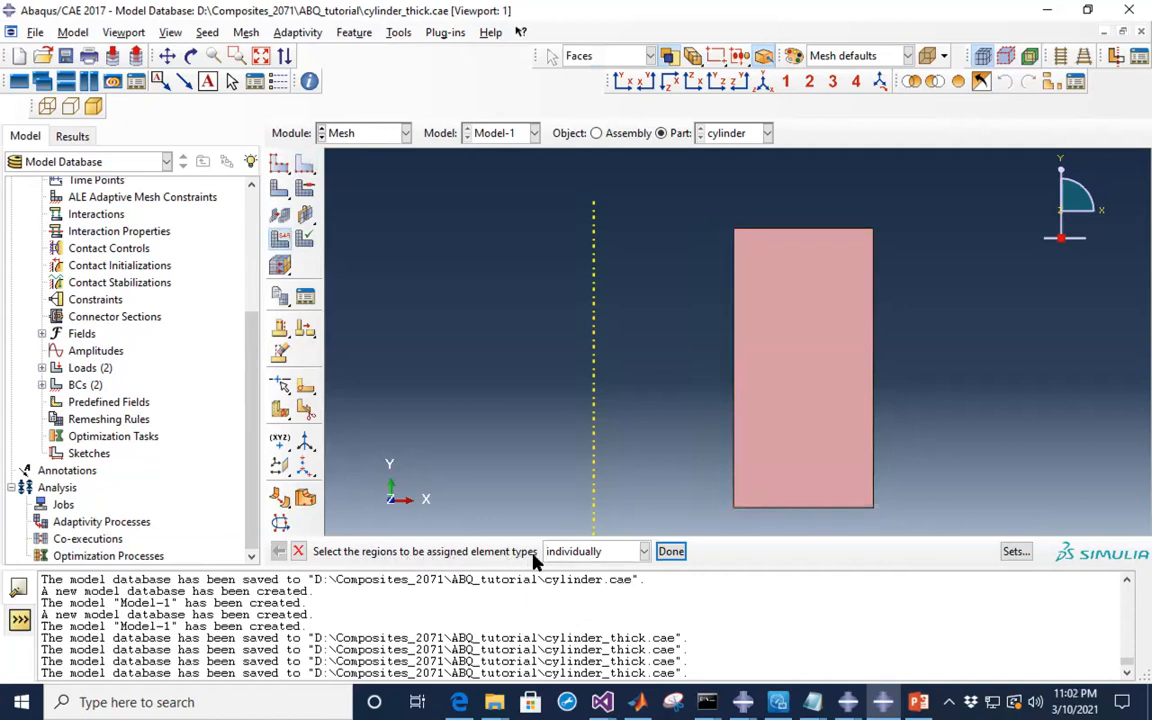
pyautogui.click(772, 426)
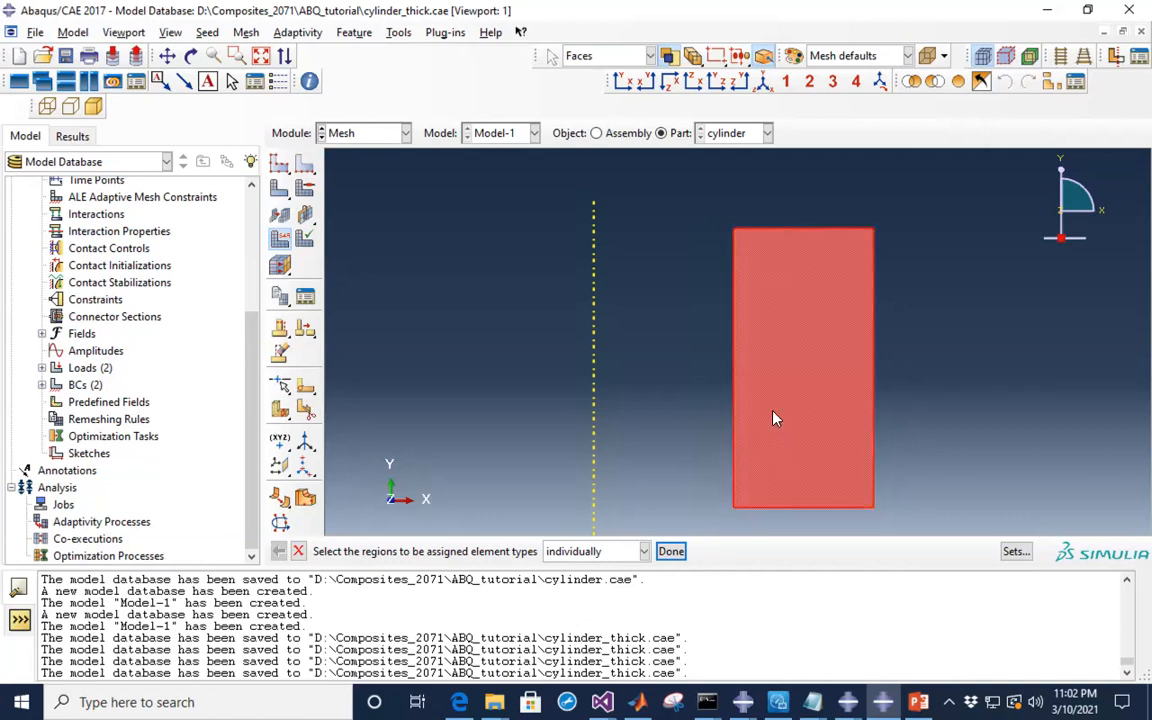
pyautogui.click(670, 552)
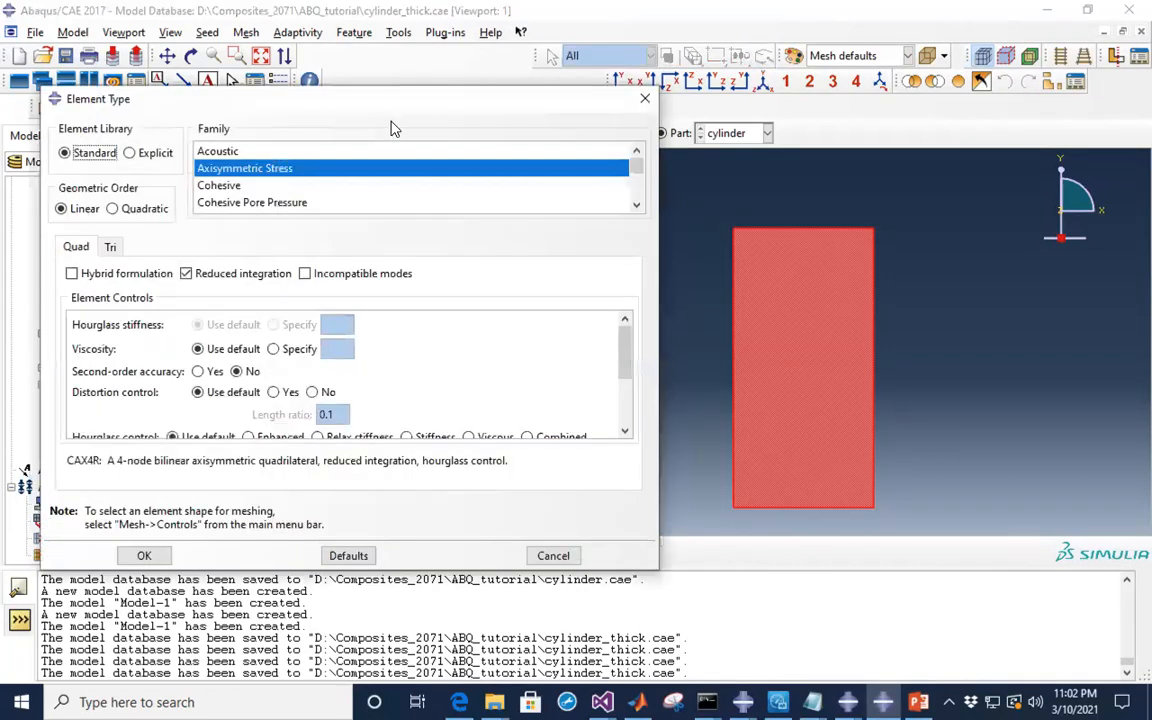
# - Assign CAX8H elements: quadratic order, hybrid formulation, reduced integration turned off
pyautogui.moveTo(380, 104); pyautogui.dragTo(416, 108)
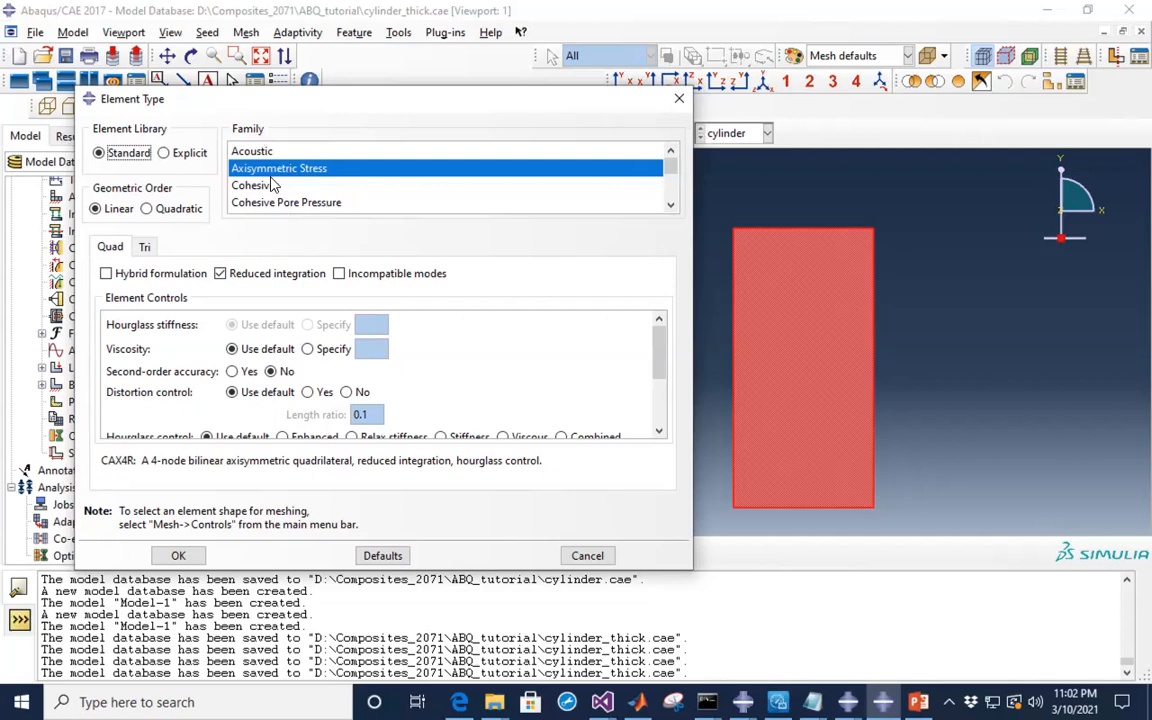
pyautogui.scroll(-1, 324, 187)
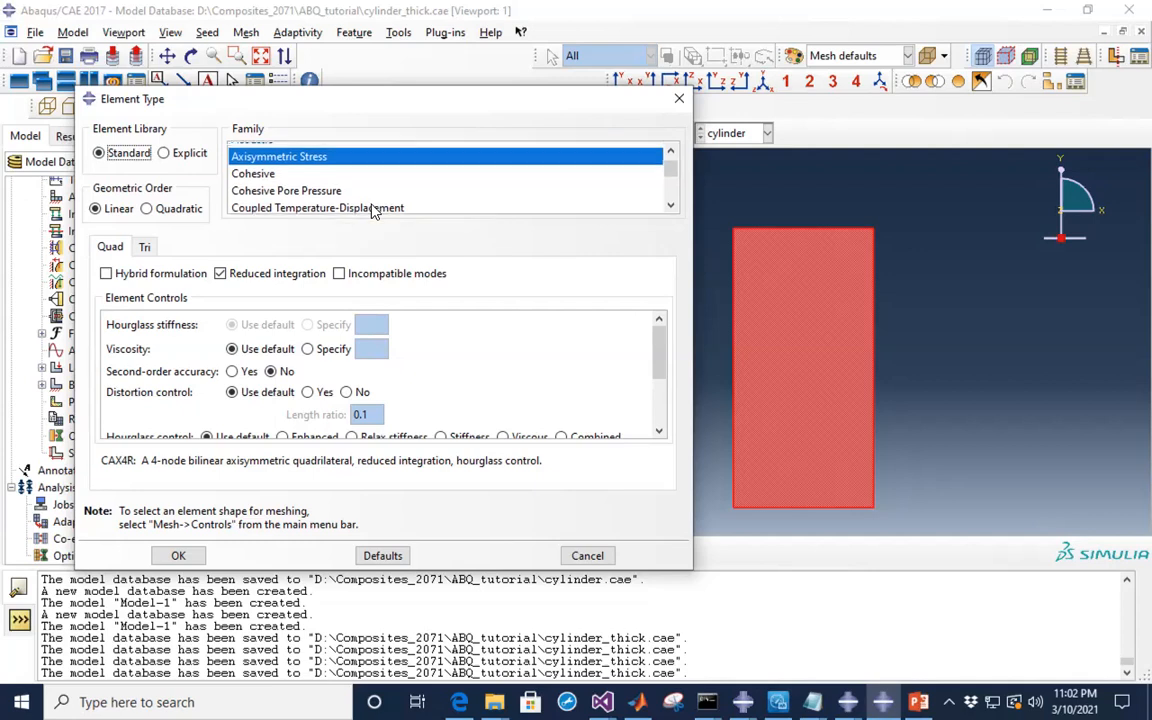
pyautogui.scroll(1, 370, 208)
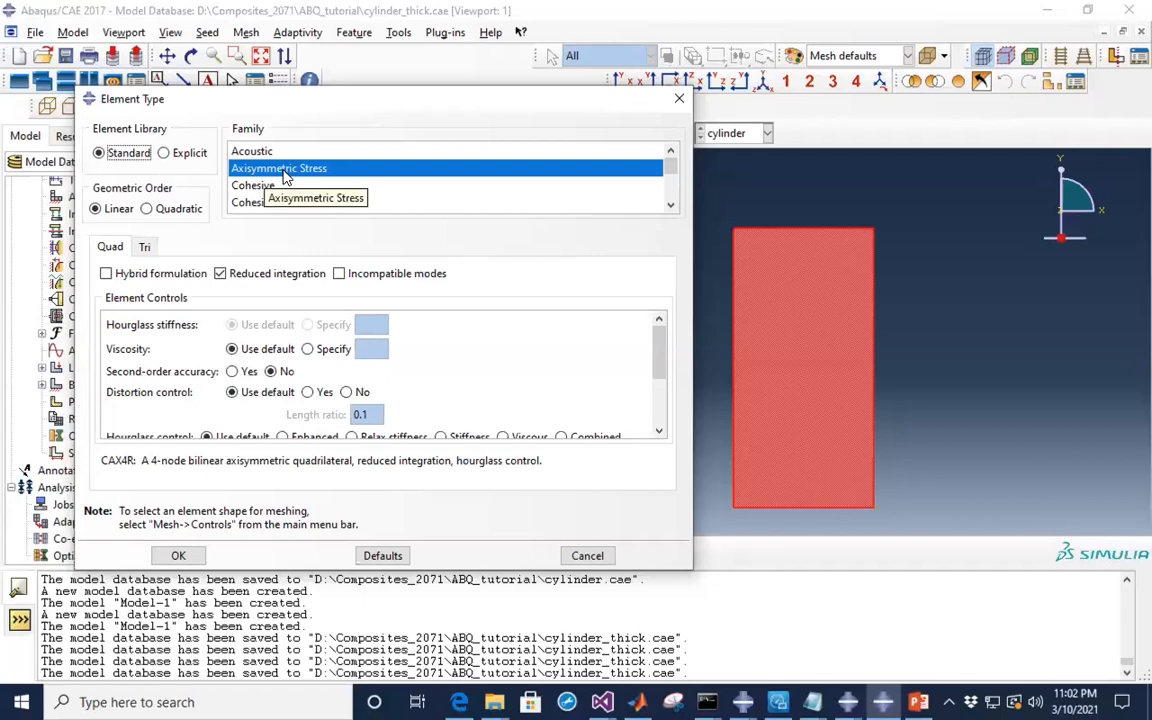
pyautogui.click(147, 210)
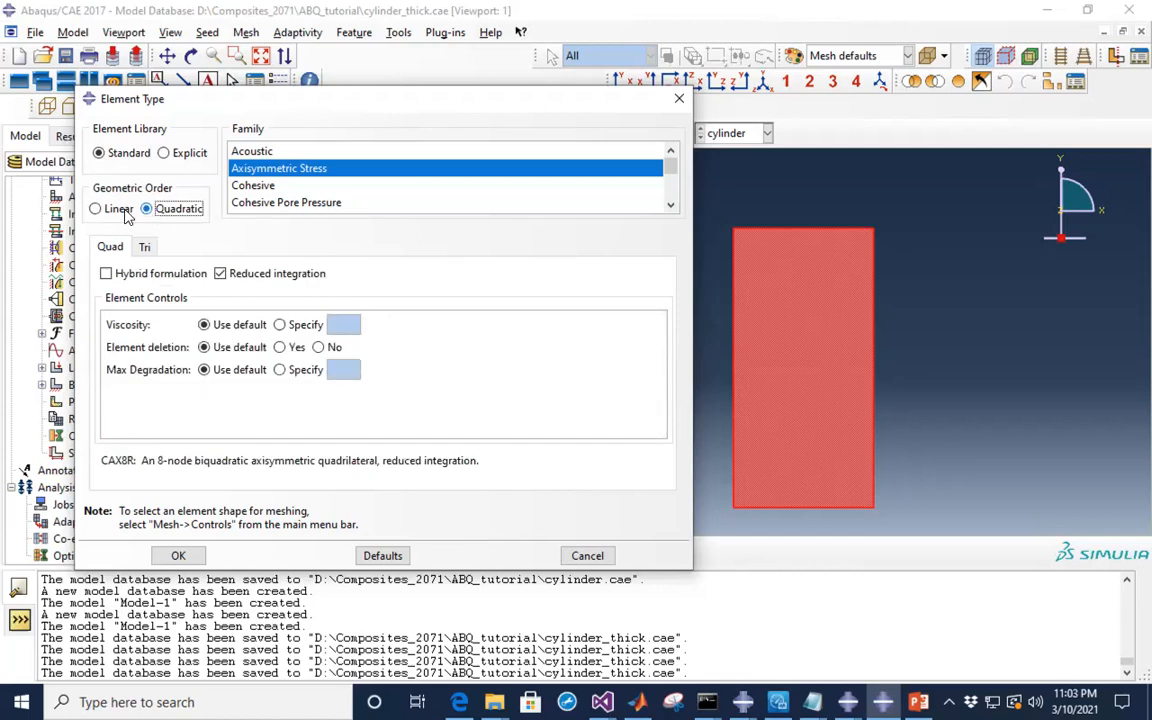
pyautogui.click(98, 208)
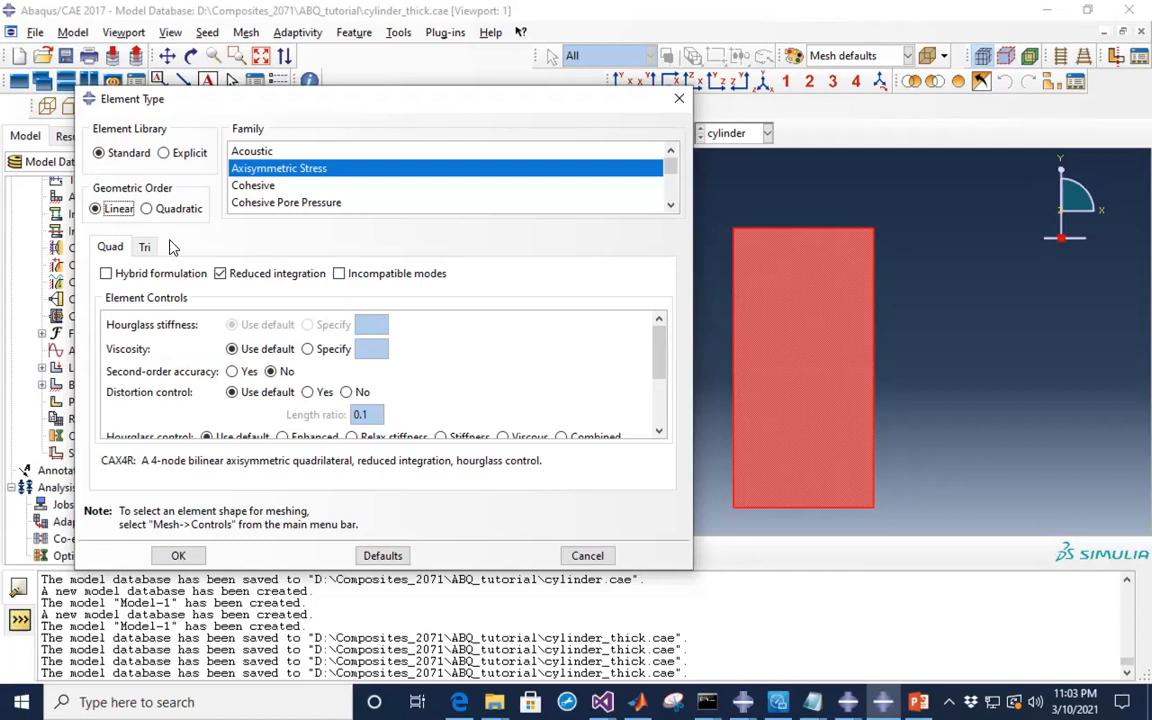
pyautogui.click(148, 210)
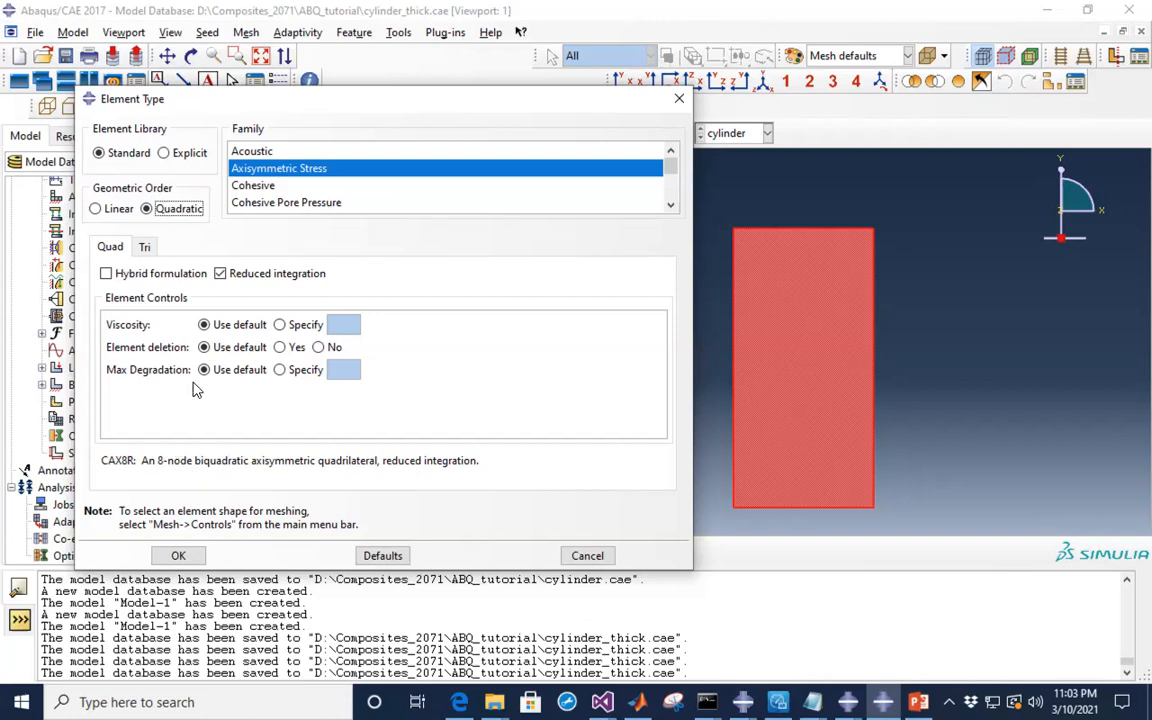
pyautogui.click(170, 211)
pyautogui.click(106, 274)
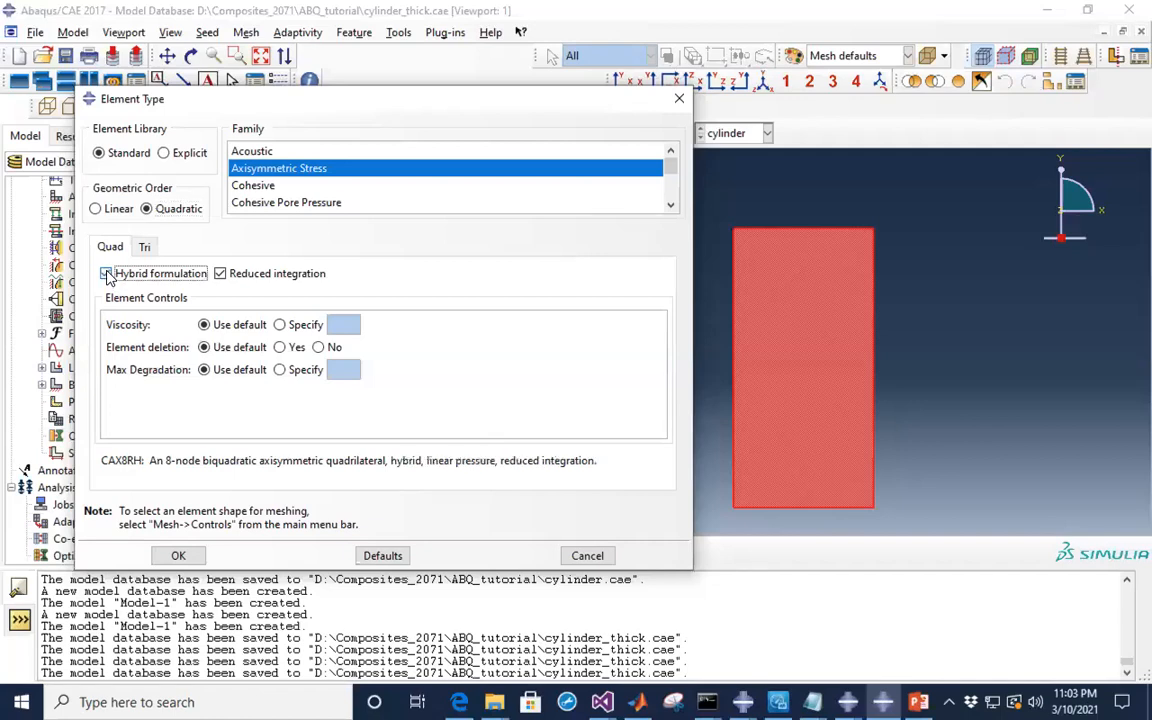
pyautogui.click(220, 274)
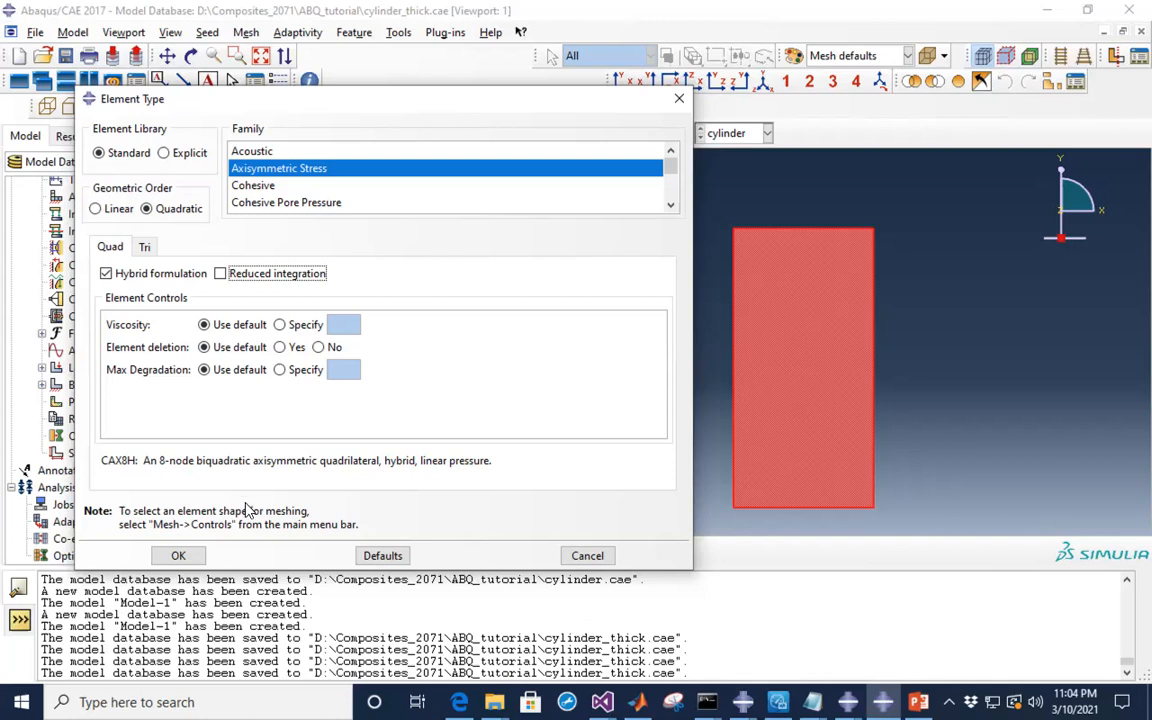
pyautogui.click(179, 556)
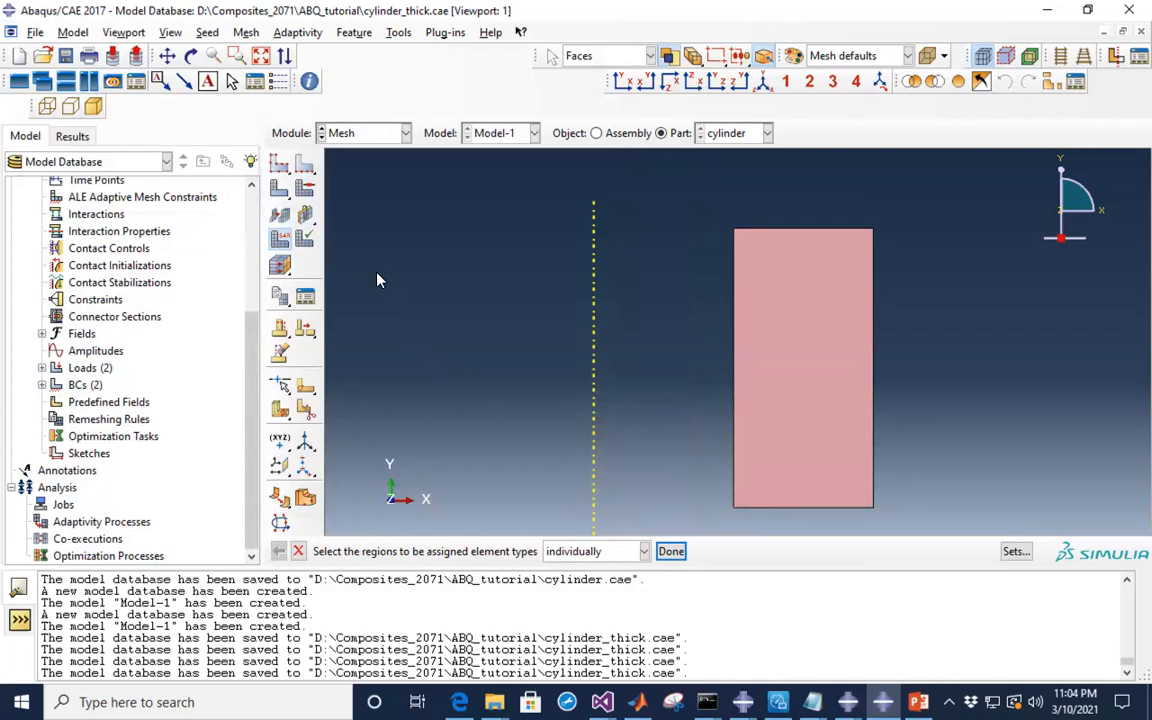
# - Request a mesh of the seeded cylinder part so the 'OK to mesh the part?' prompt appears
pyautogui.click(281, 192)
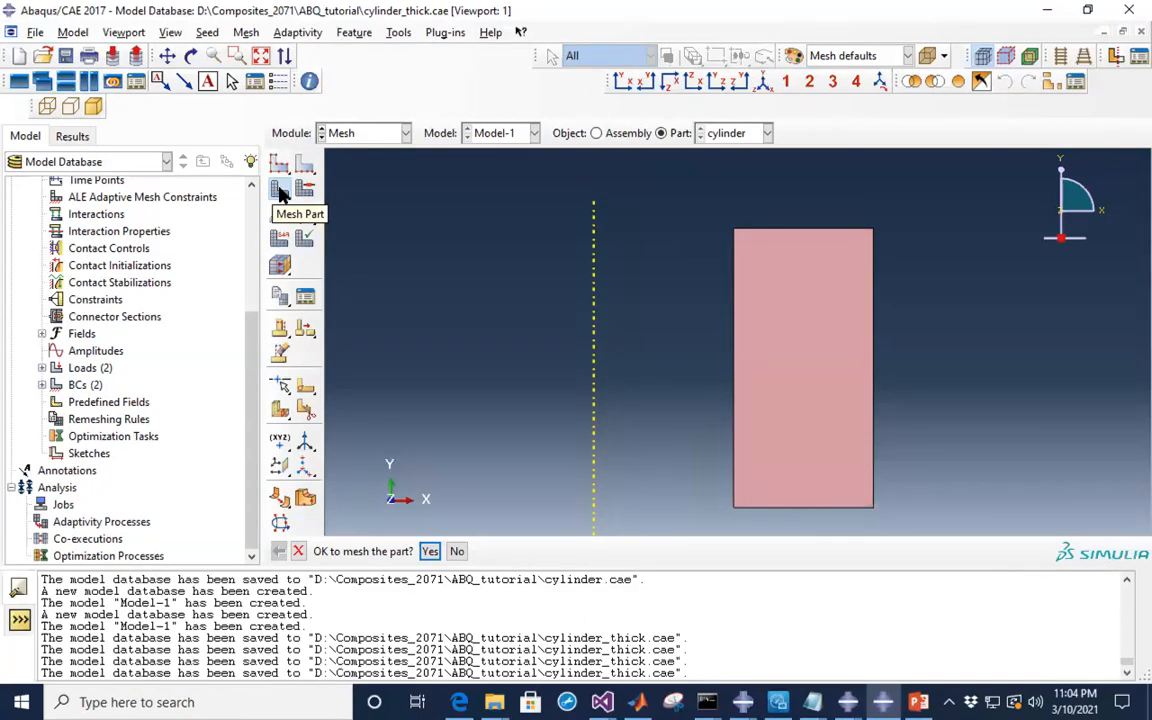
pyautogui.click(281, 193)
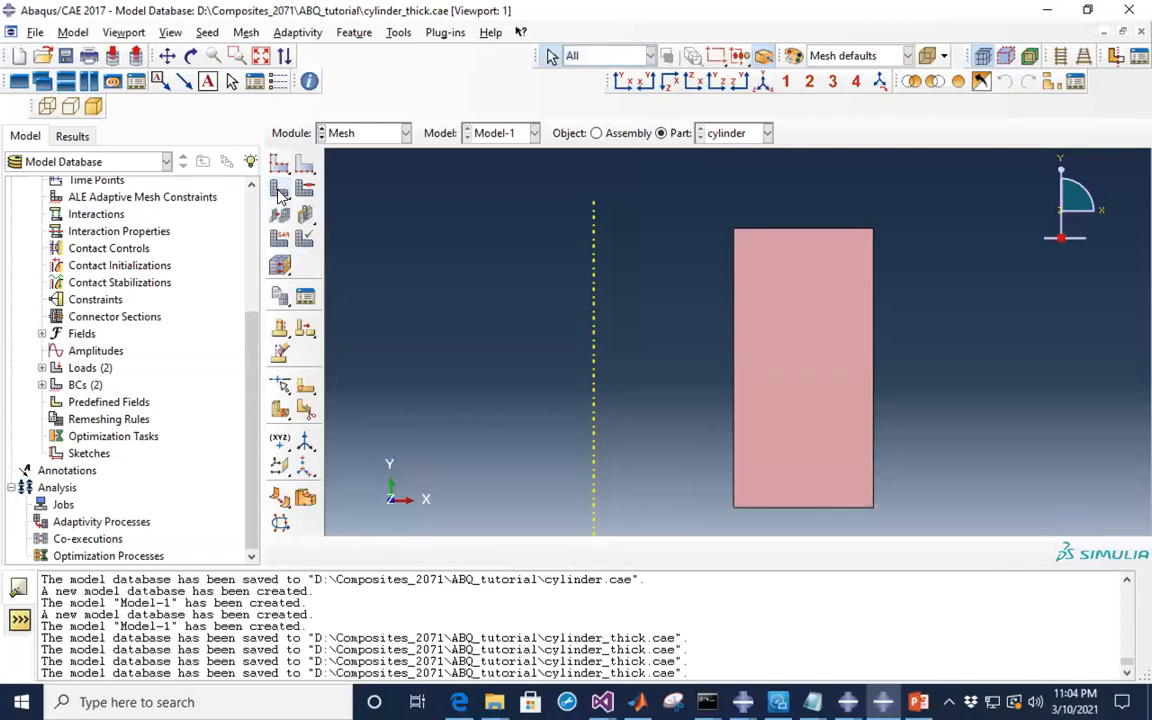
pyautogui.click(281, 195)
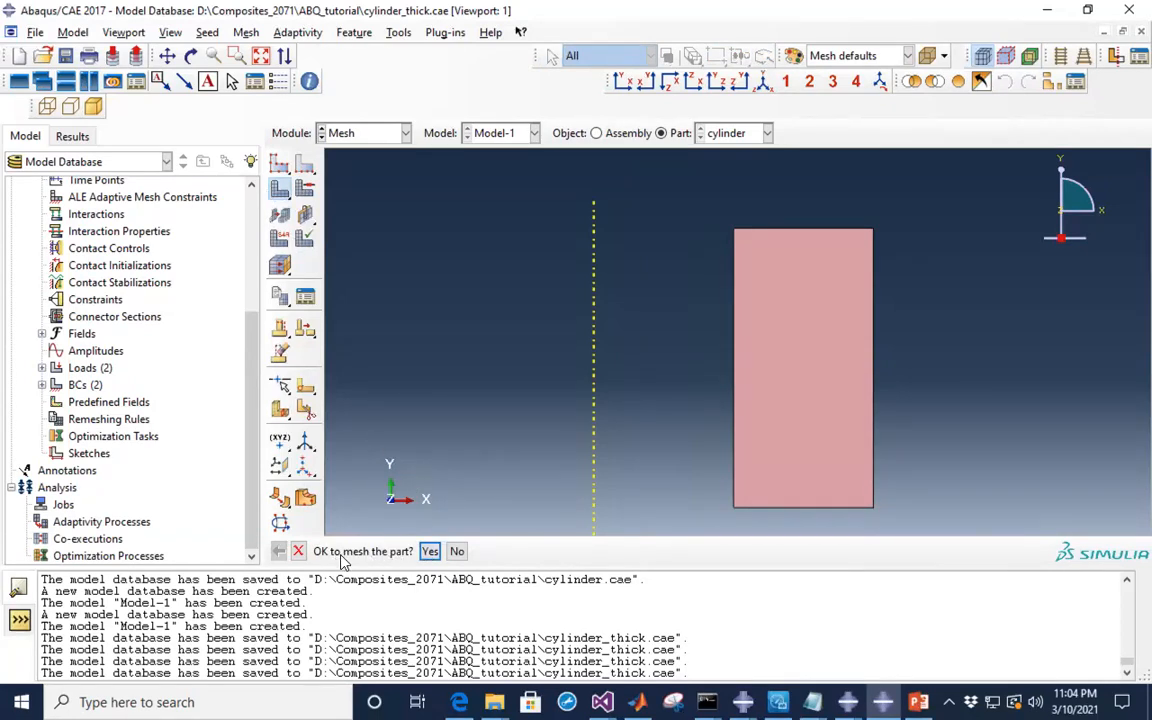
# - Confirm meshing to generate 1200 elements across the cylinder's rectangular section, zooming to inspect it
pyautogui.click(429, 552)
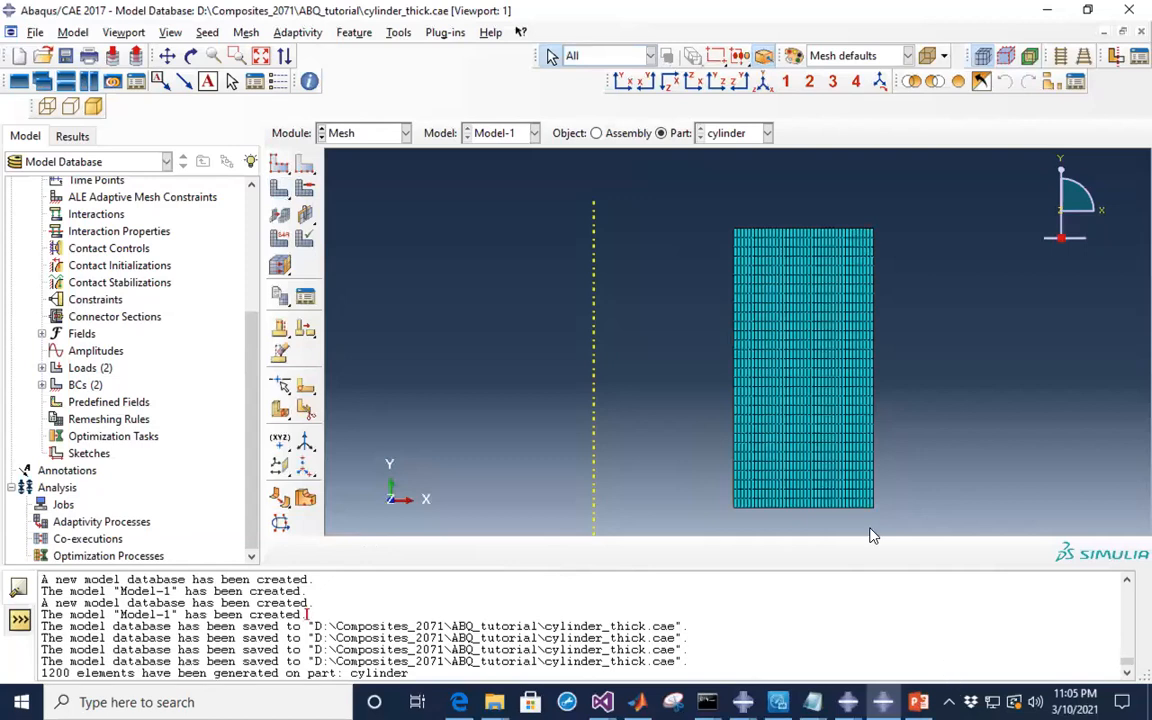
pyautogui.scroll(5, 736, 232)
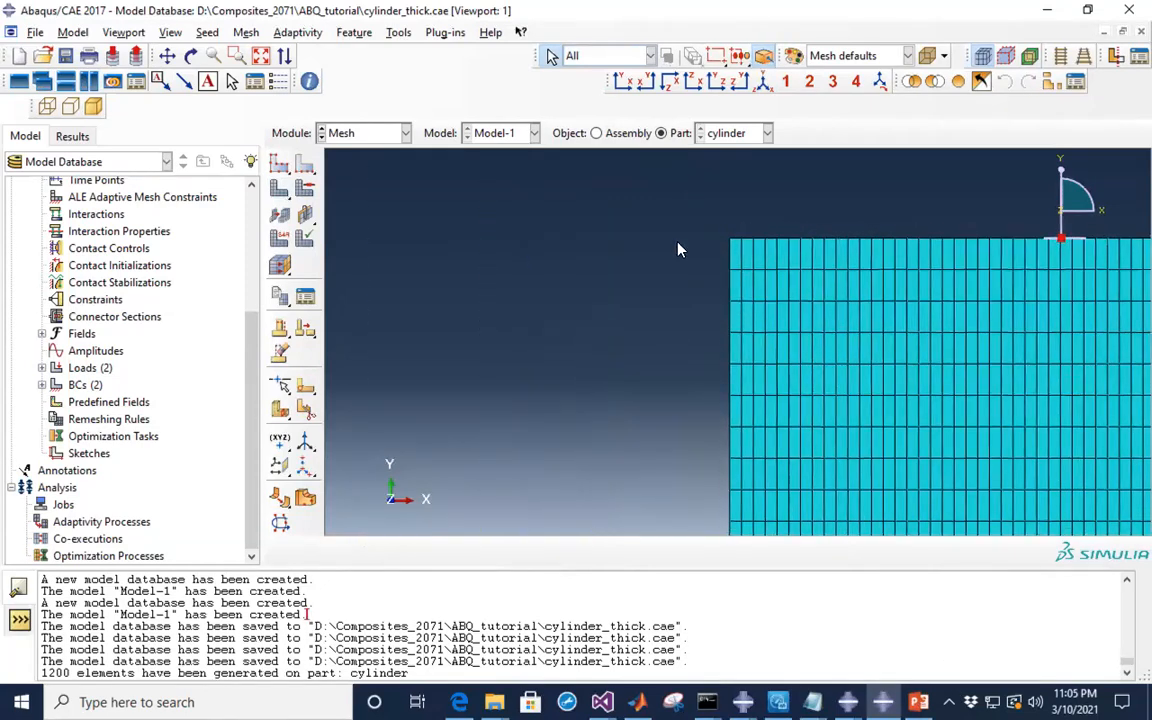
pyautogui.scroll(-1, 729, 254)
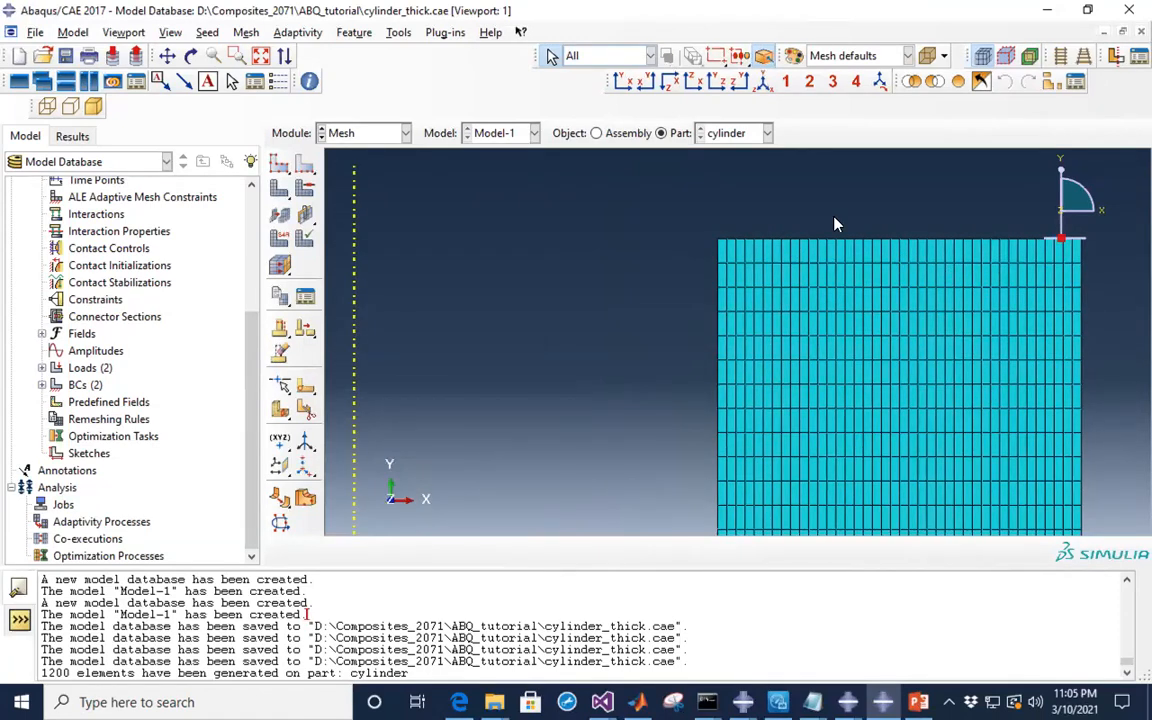
pyautogui.scroll(-5, 568, 204)
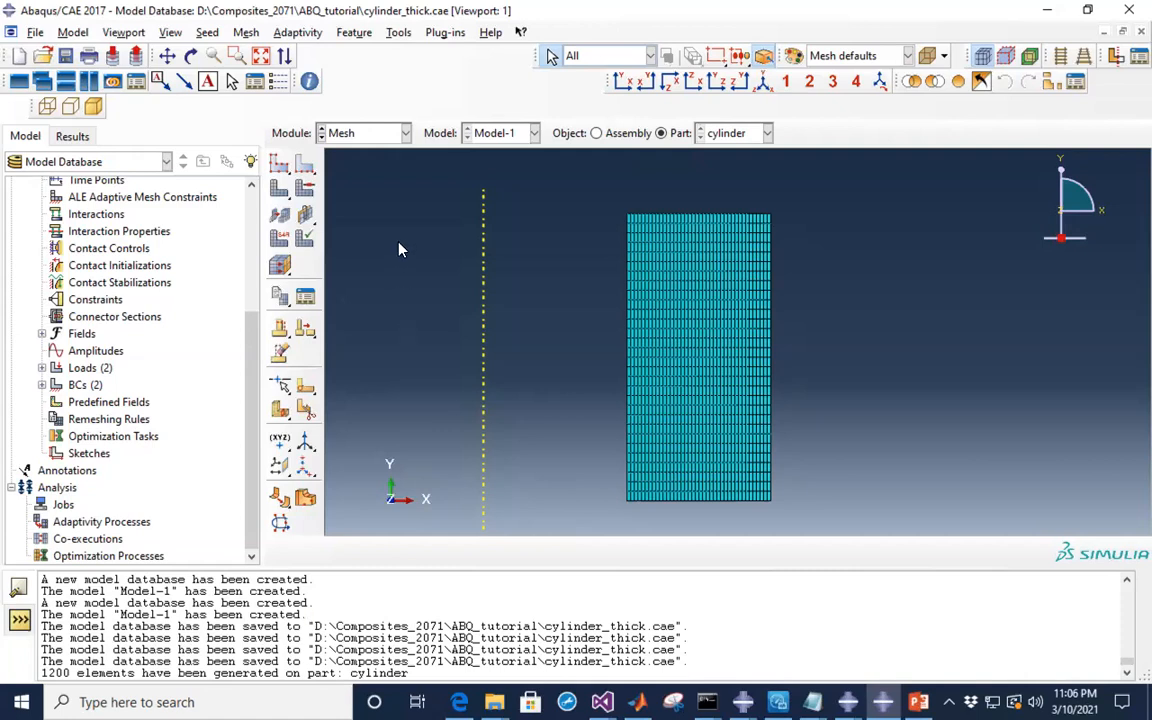
# - Save the model database and switch to the Job module, closing the Job Manager
pyautogui.click(65, 55)
pyautogui.click(405, 133)
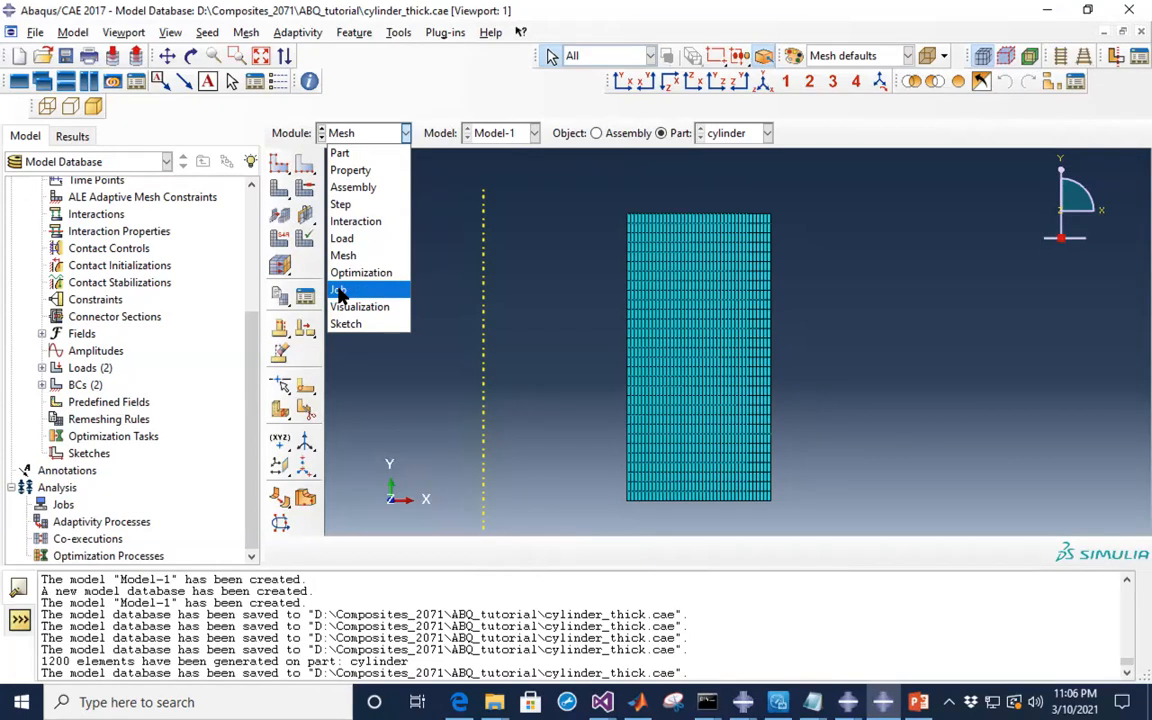
pyautogui.click(340, 290)
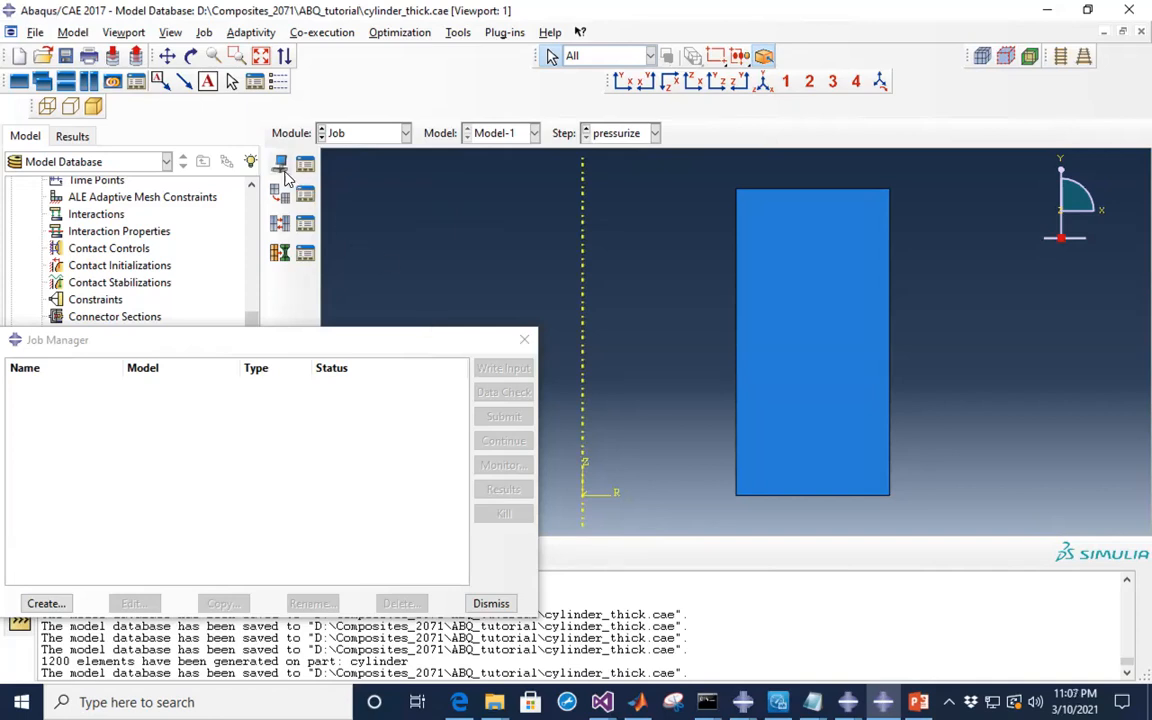
pyautogui.click(526, 345)
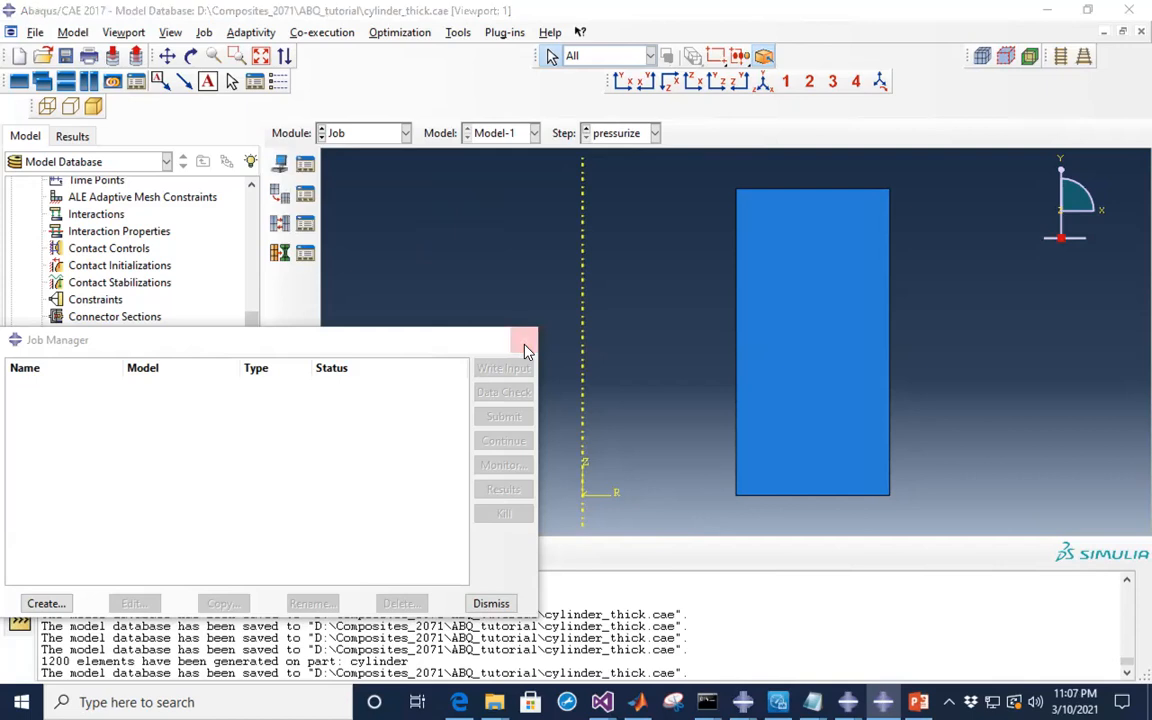
# - Create job 'pressure' for Model-1 with Full analysis, Background run and Immediate submission
pyautogui.click(281, 166)
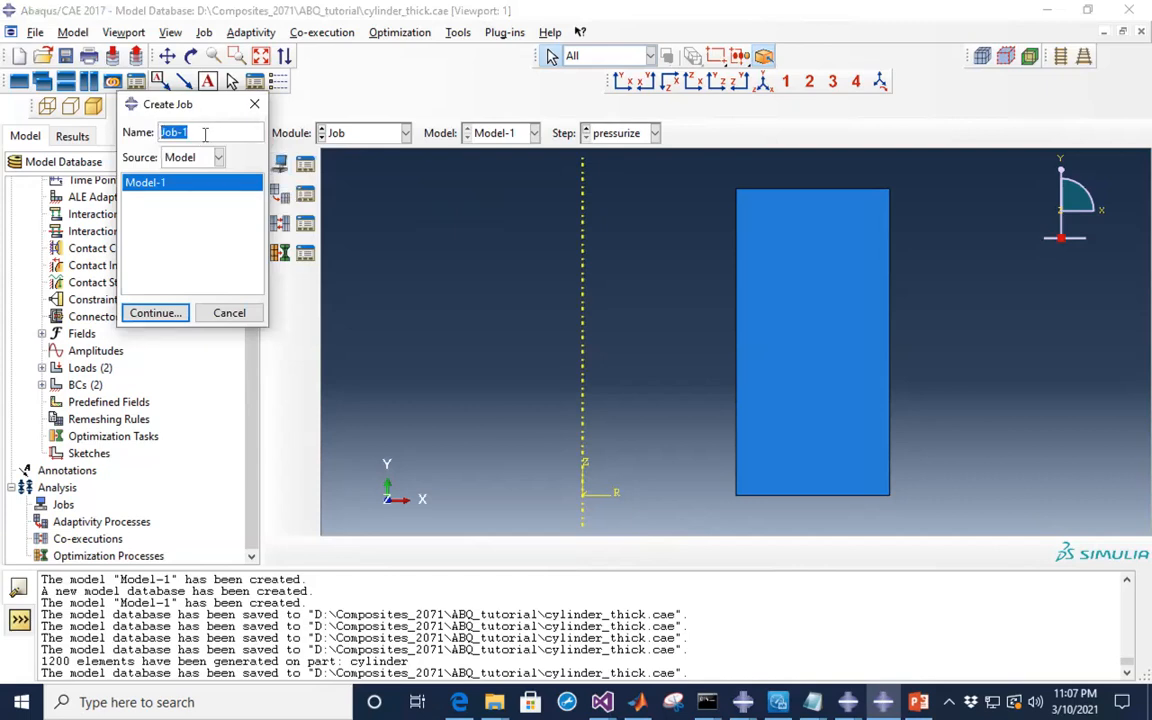
pyautogui.write('pressure')
pyautogui.click(160, 314)
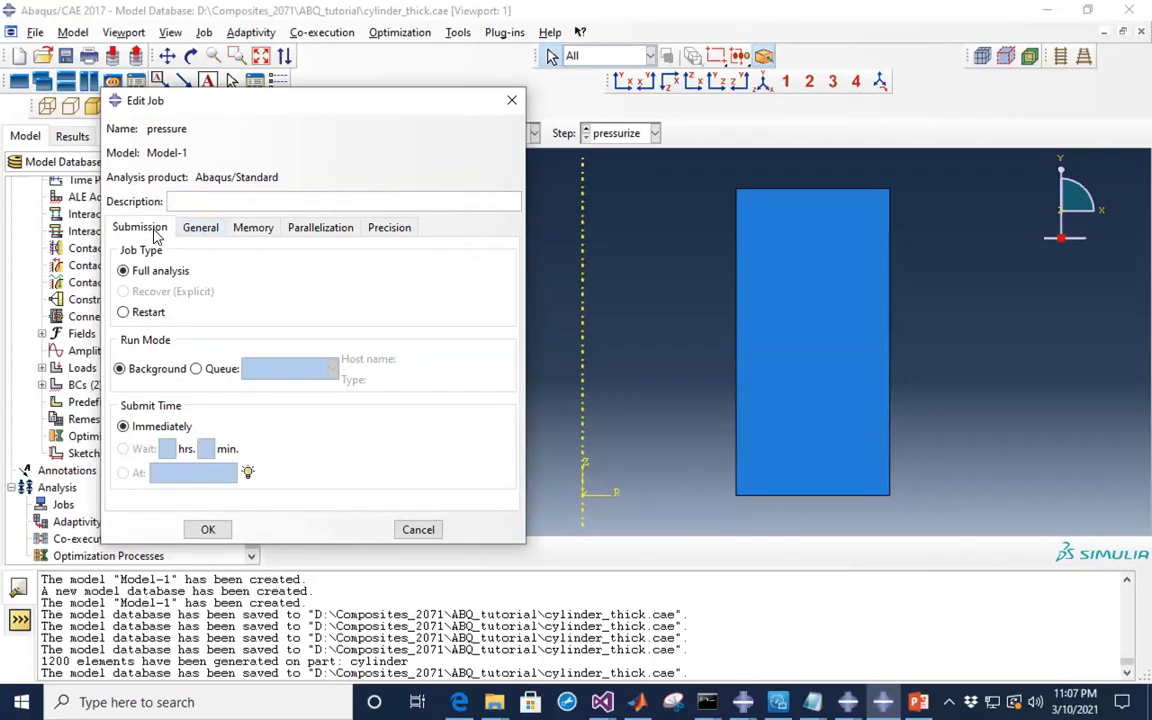
pyautogui.click(200, 229)
pyautogui.click(253, 228)
pyautogui.click(310, 228)
pyautogui.click(390, 228)
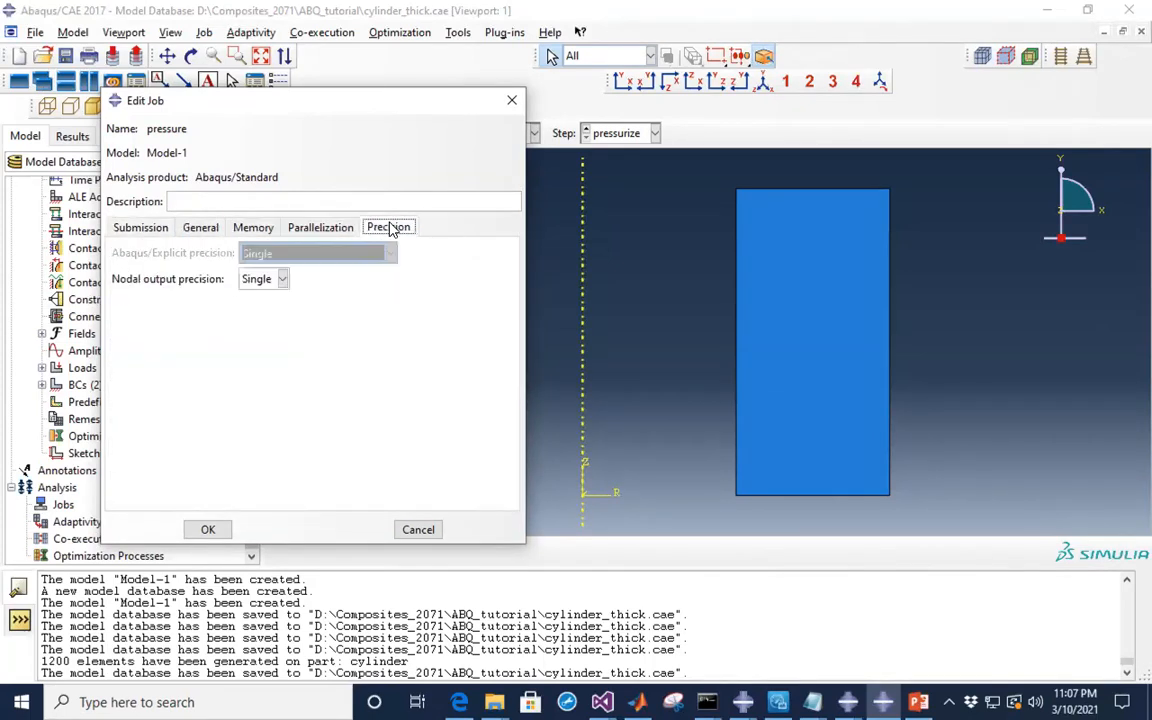
pyautogui.click(141, 231)
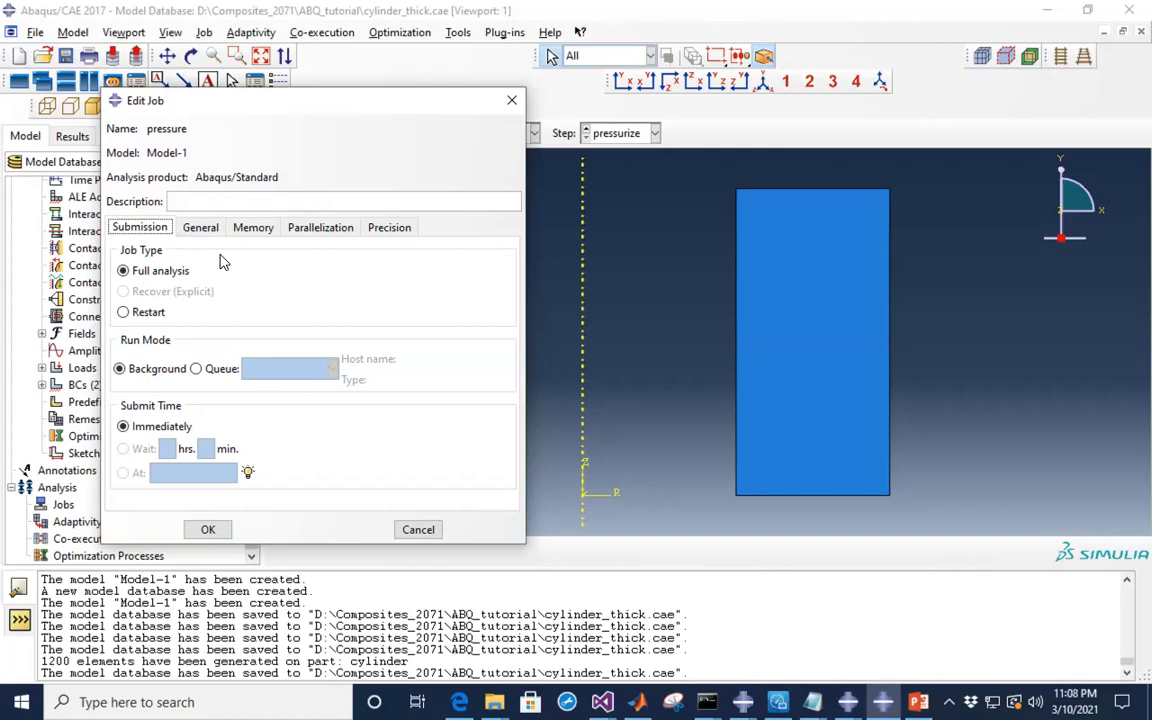
pyautogui.click(209, 531)
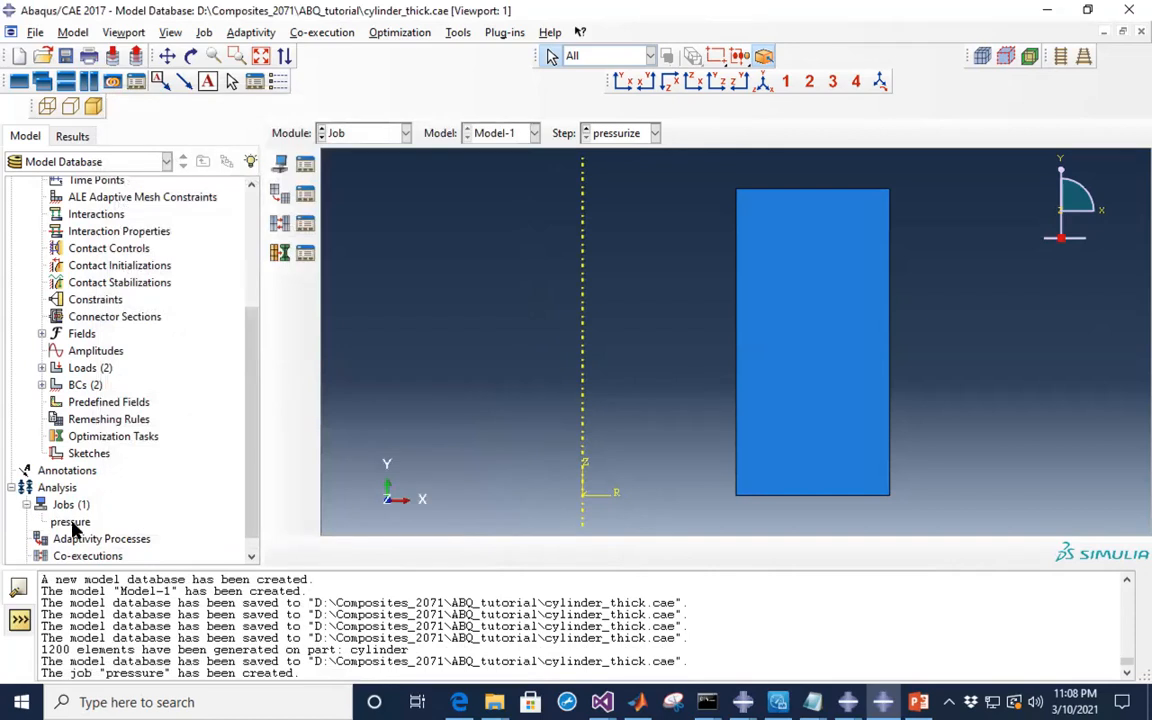
# - Review the model tree's part, Steel material, pressure loads and boundary conditions, then select the pressure job
pyautogui.scroll(4, 84, 395)
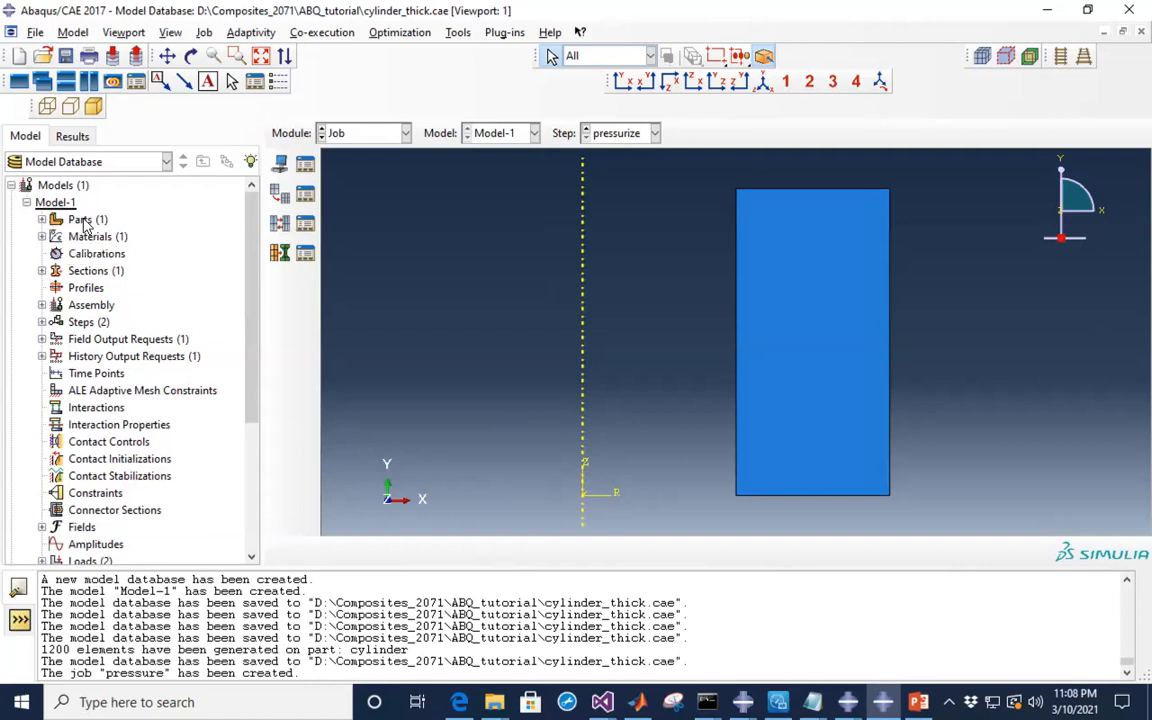
pyautogui.click(42, 220)
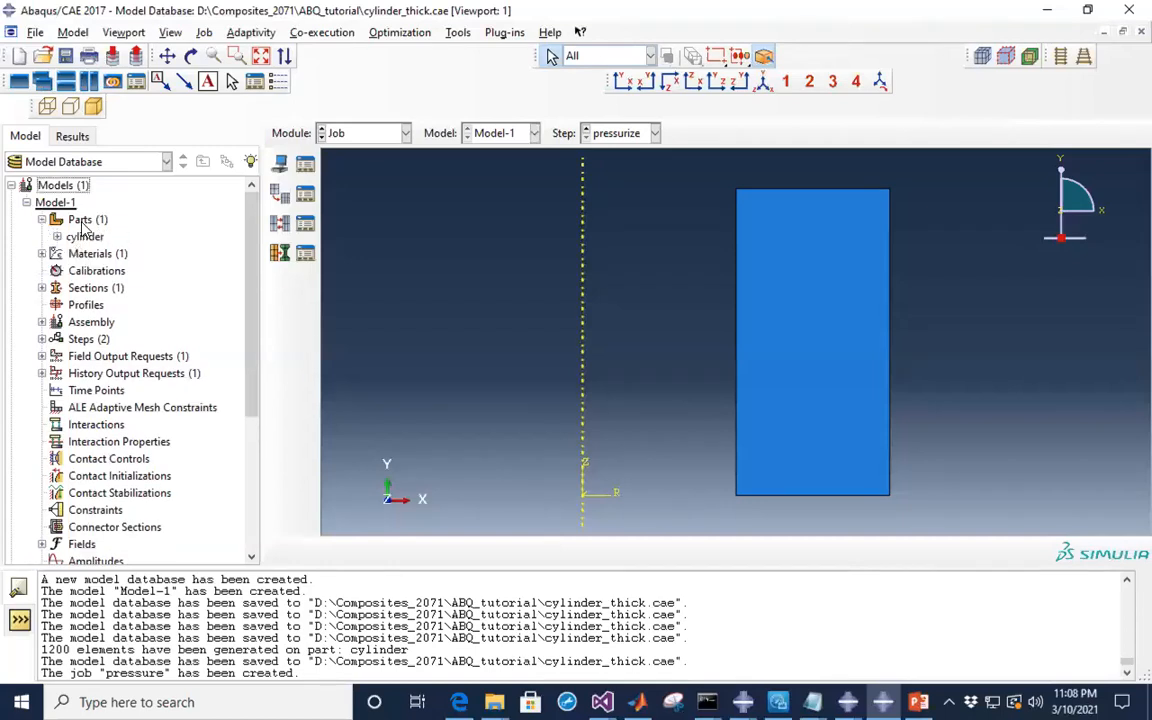
pyautogui.click(42, 254)
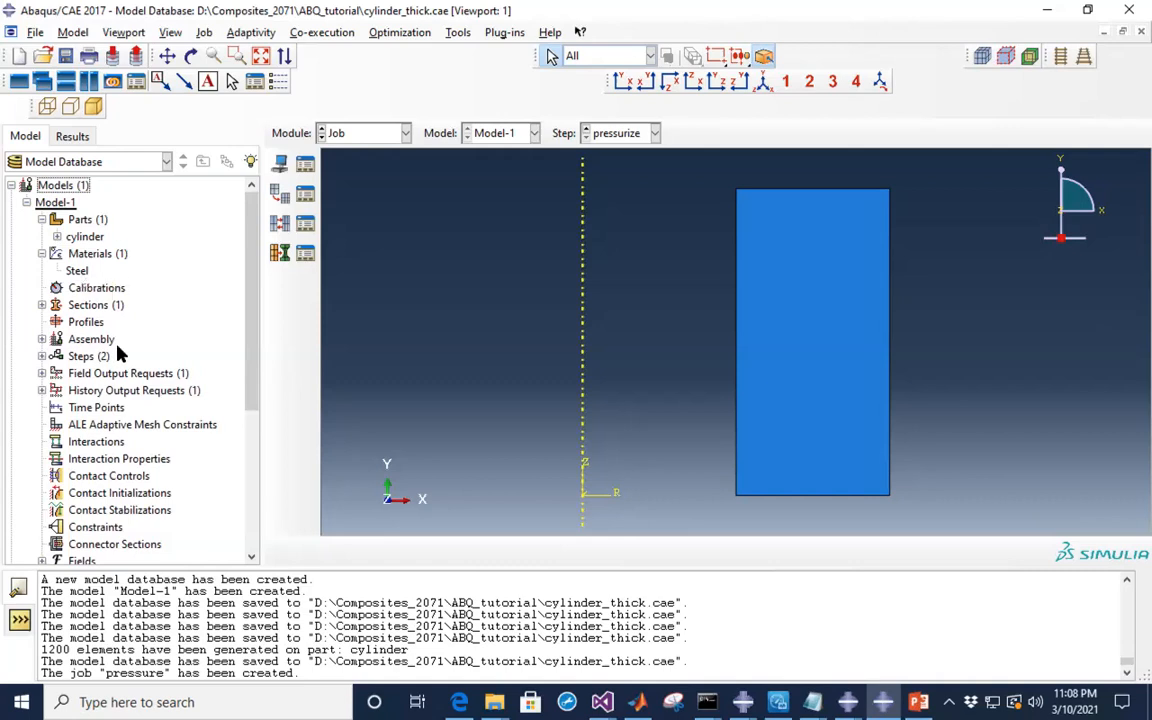
pyautogui.scroll(-2, 104, 306)
pyautogui.scroll(-4, 117, 353)
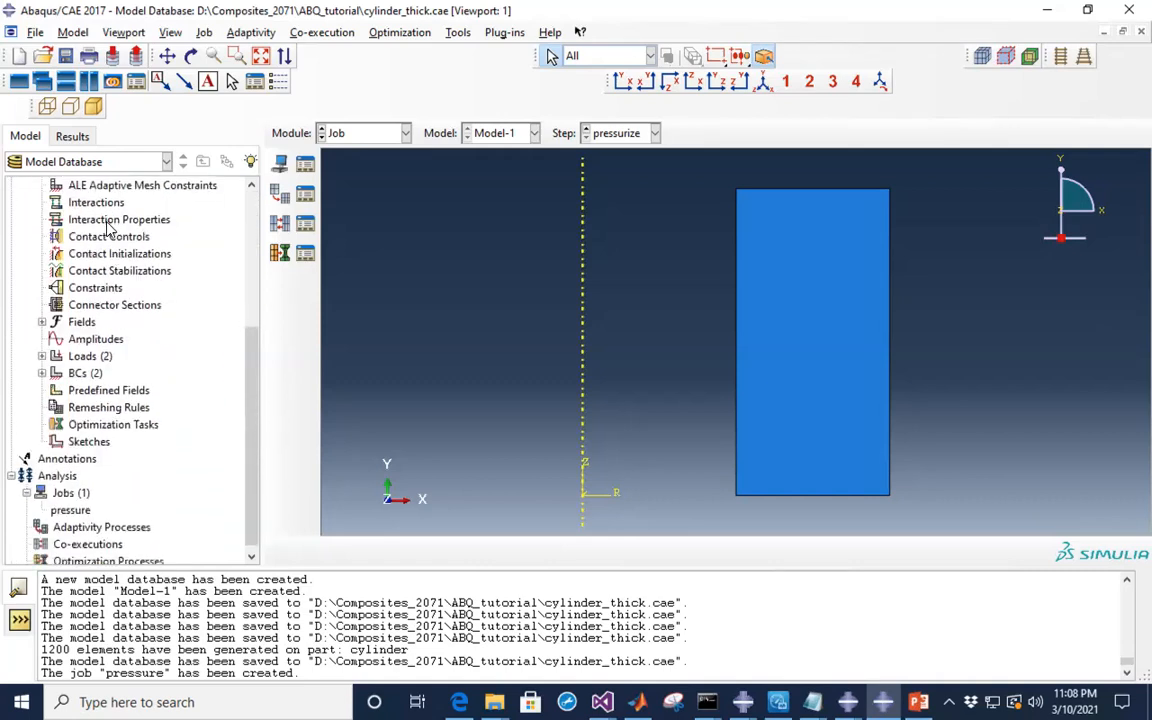
pyautogui.click(41, 356)
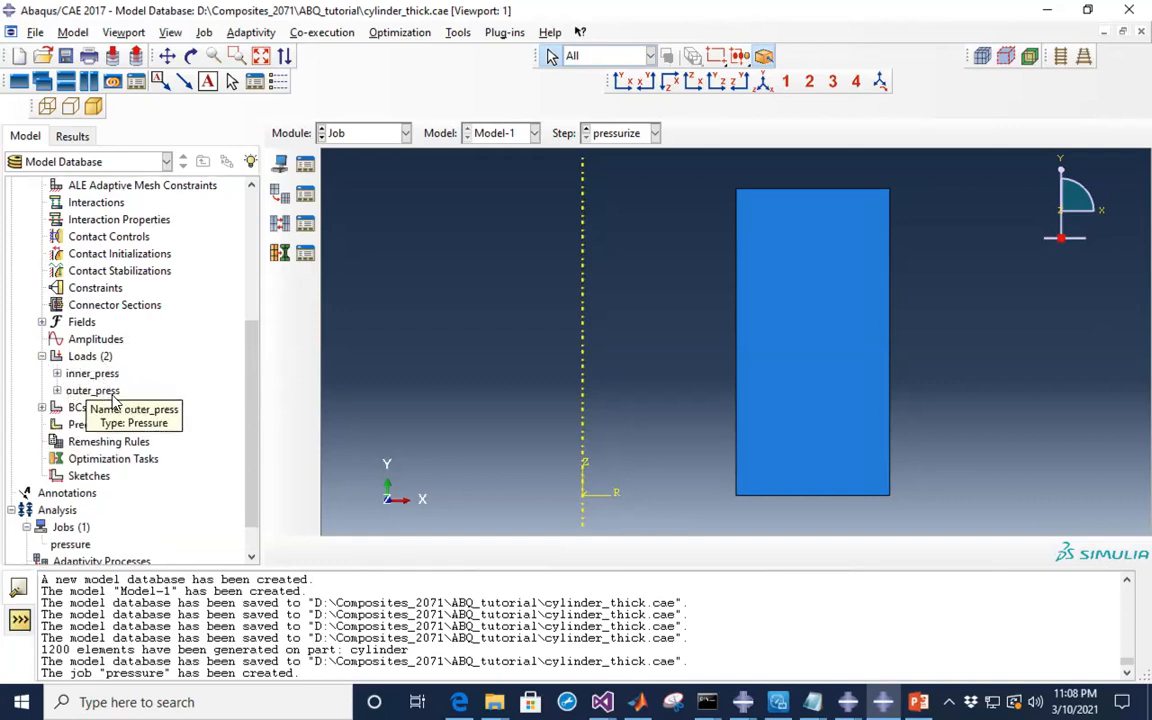
pyautogui.click(42, 408)
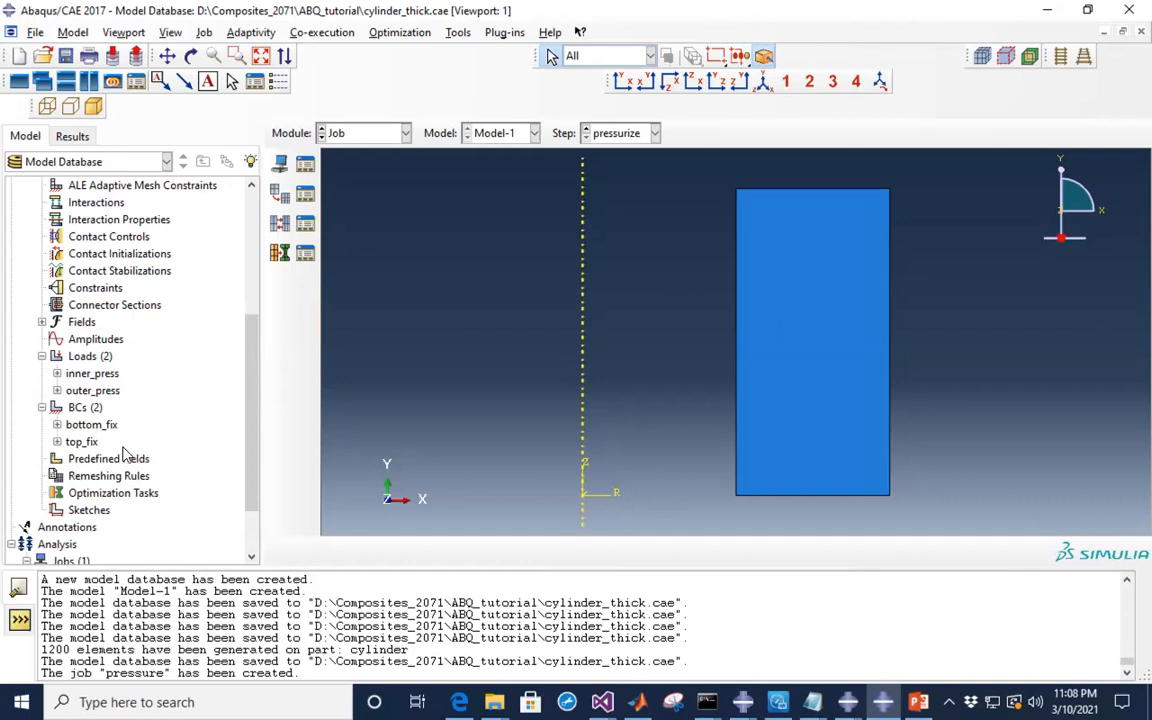
pyautogui.scroll(-2, 125, 455)
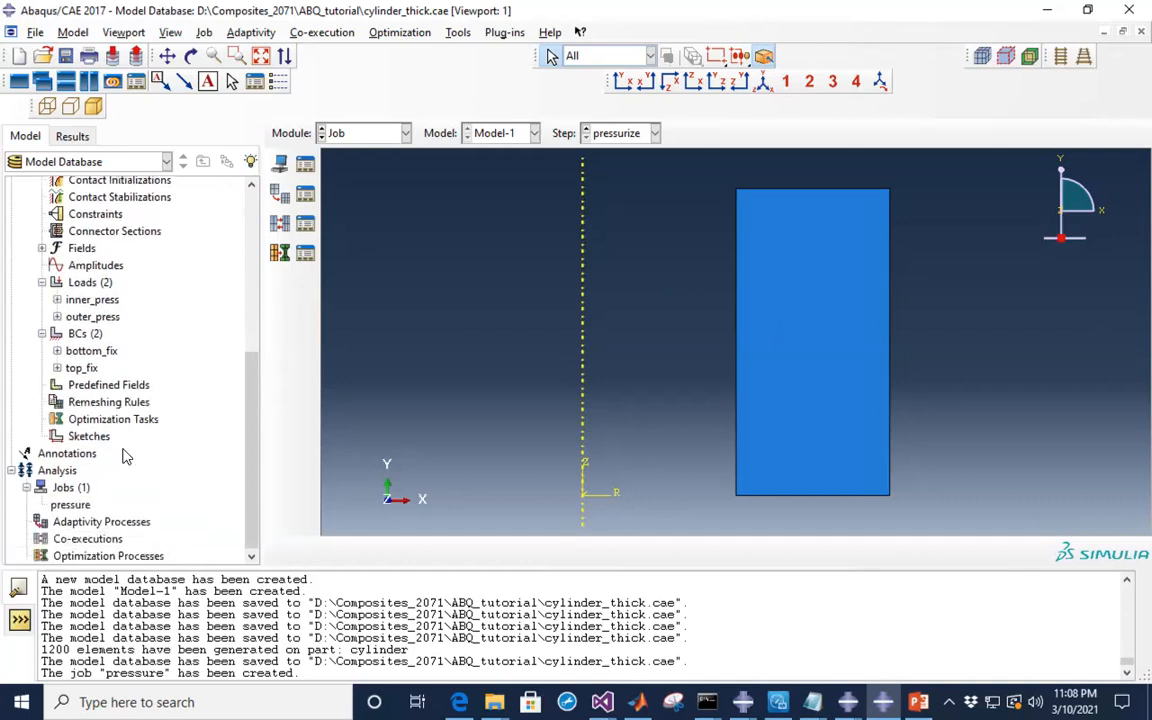
pyautogui.click(70, 505)
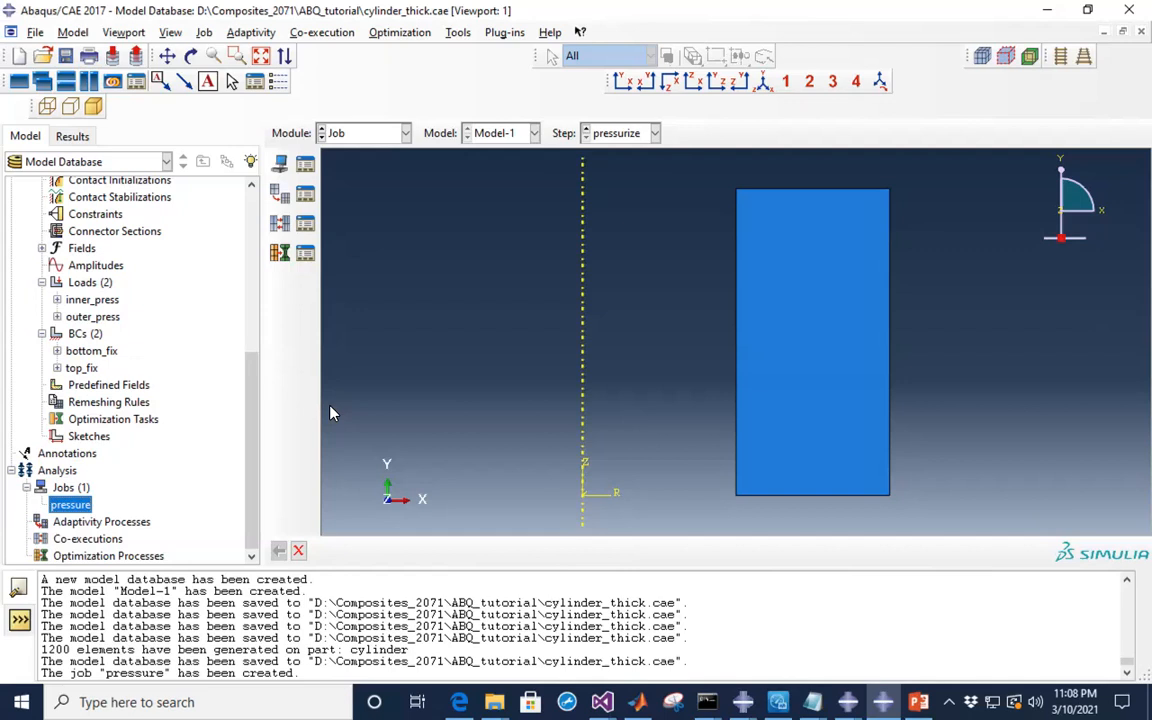
# - Run a Data Check on the pressure job in the Job Manager until Check Completed
pyautogui.click(305, 165)
pyautogui.moveTo(230, 298); pyautogui.dragTo(259, 191)
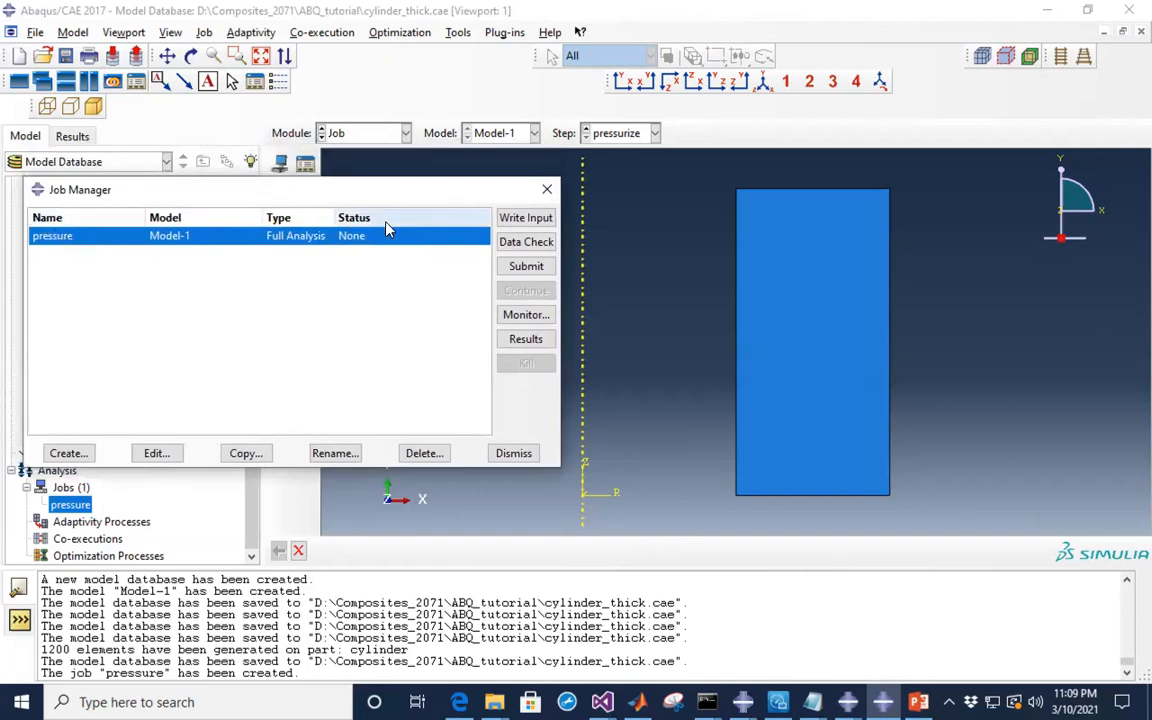
pyautogui.click(519, 268)
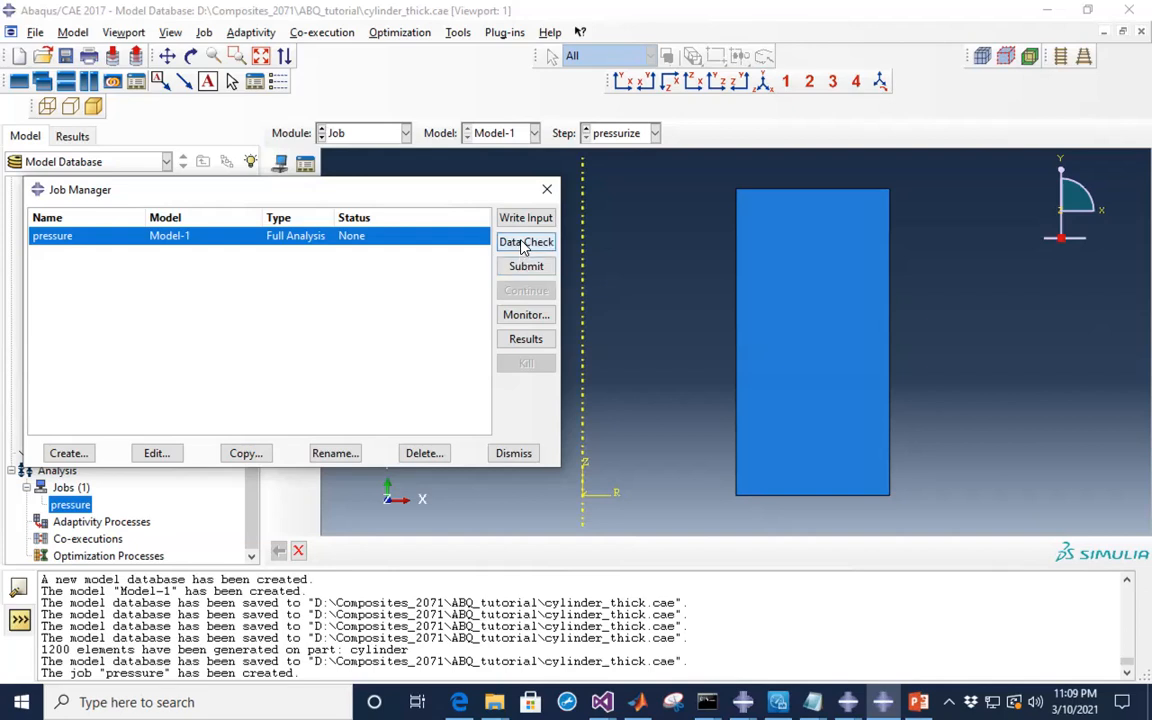
pyautogui.click(515, 244)
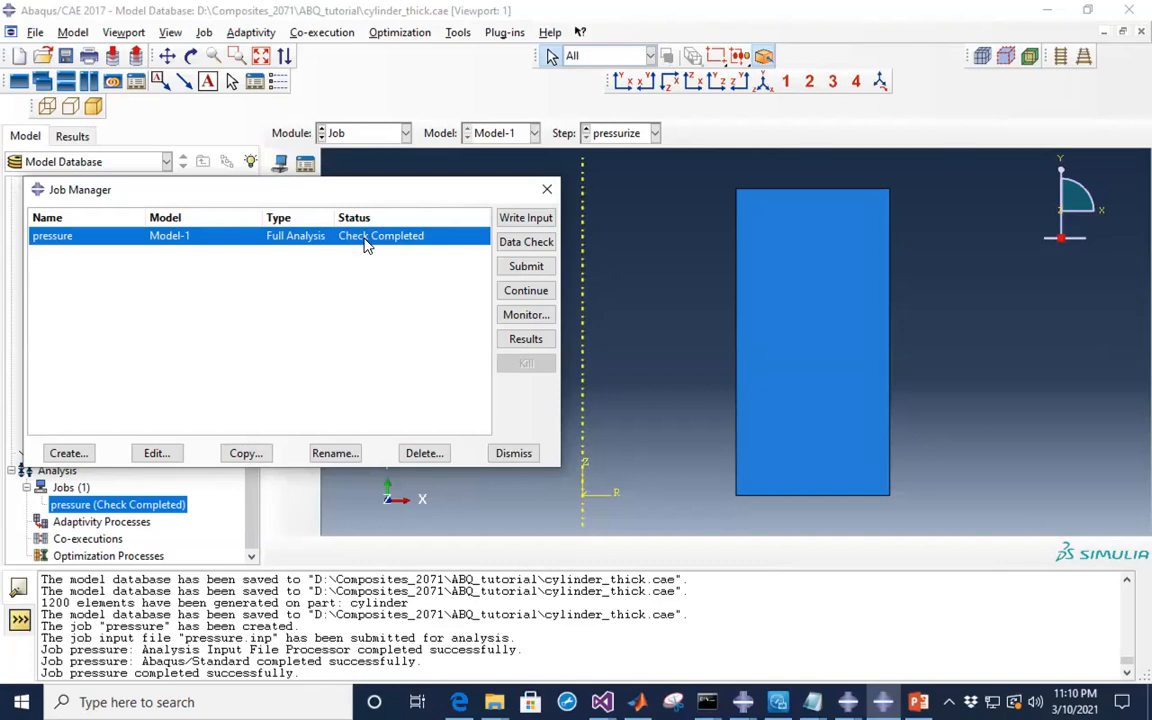
# - Submit the pressure job, overwriting its old job files, and let it run to Completed
pyautogui.click(526, 268)
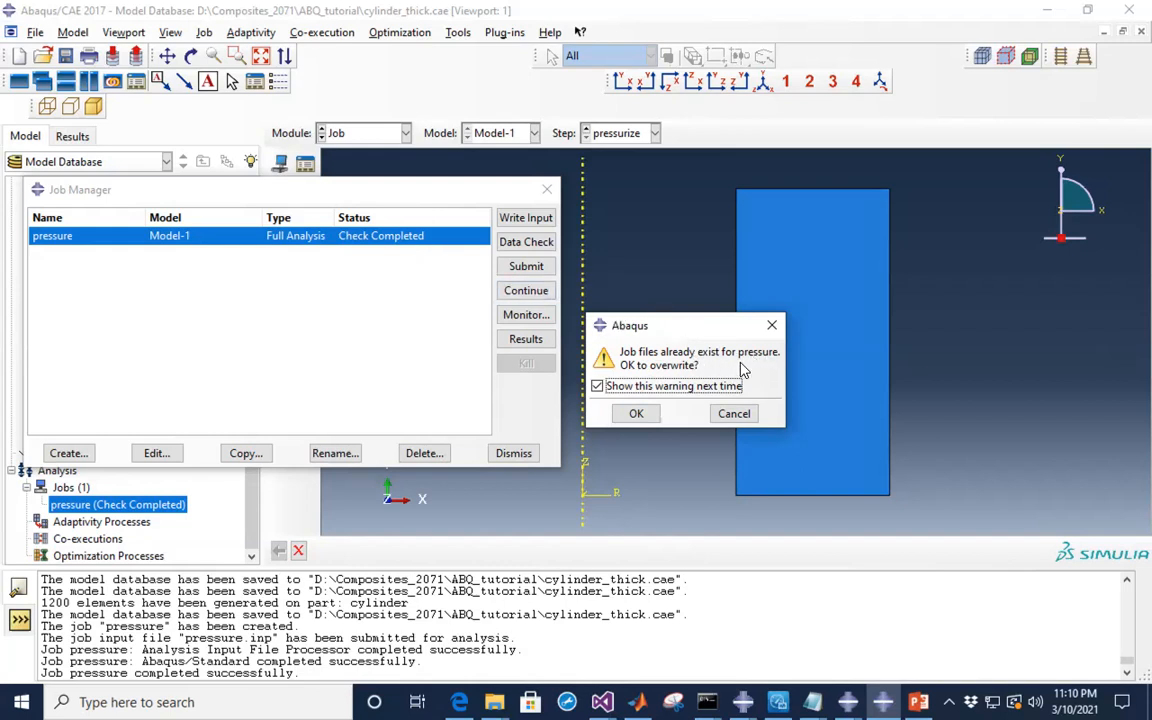
pyautogui.click(638, 414)
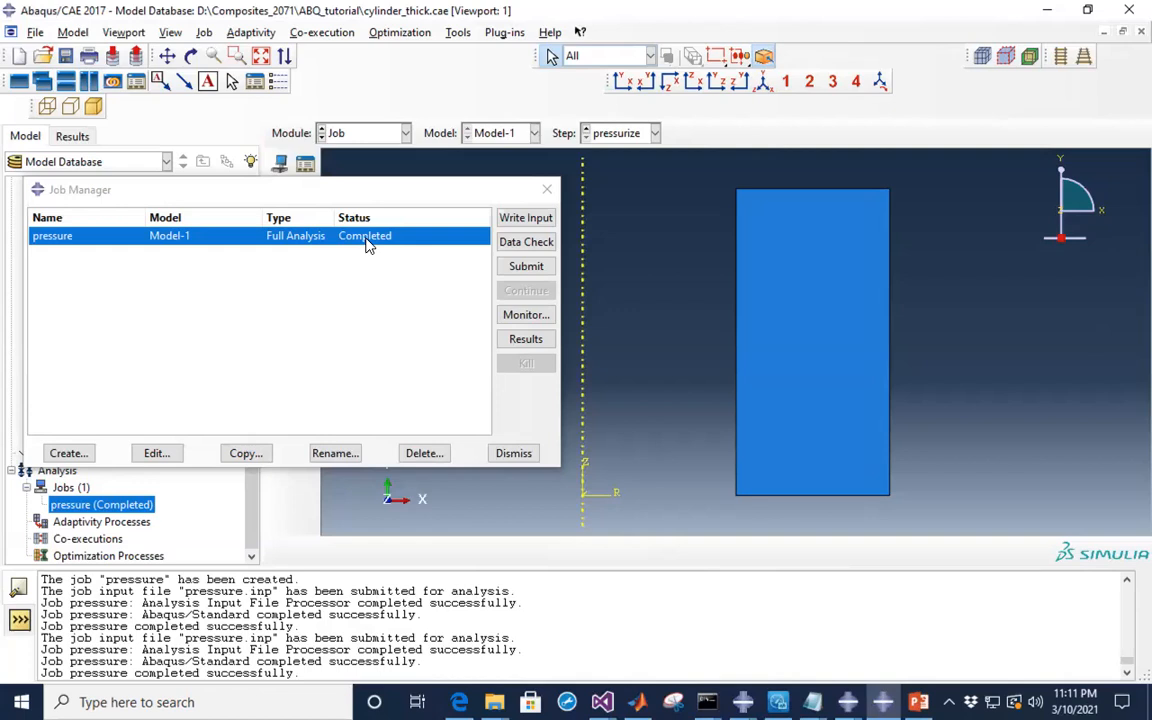
# - Open pressure.odb in Visualization and plot the cylinder's undeformed mesh
pyautogui.click(524, 339)
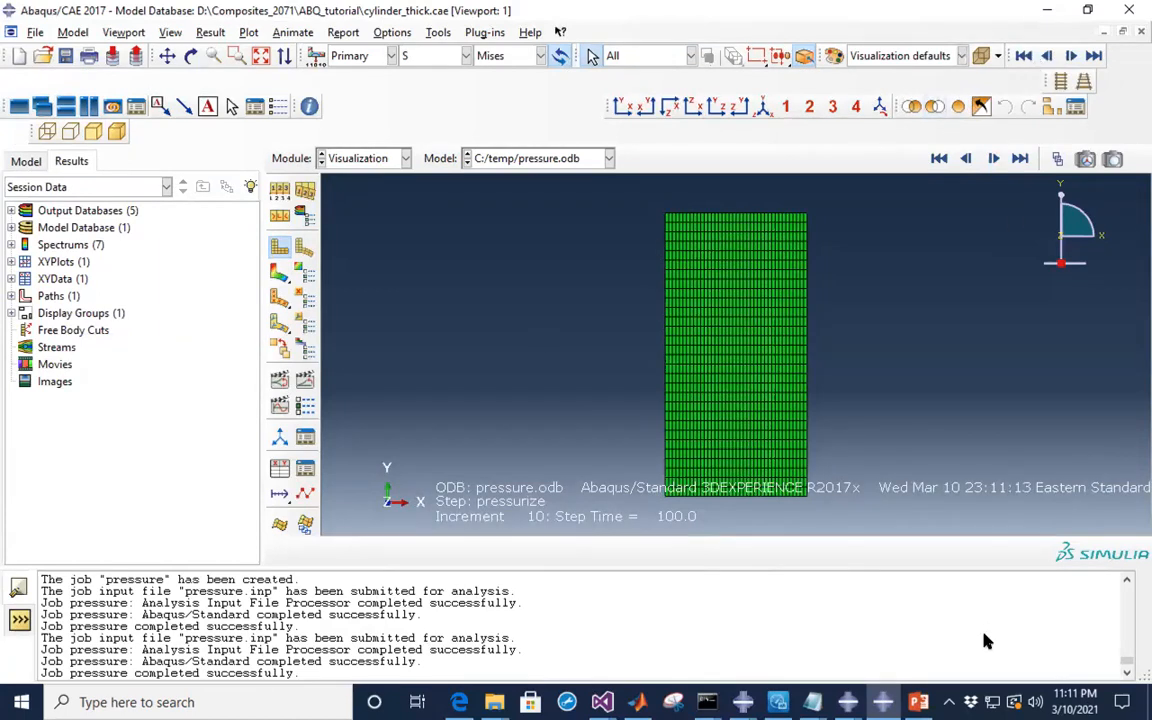
pyautogui.click(281, 255)
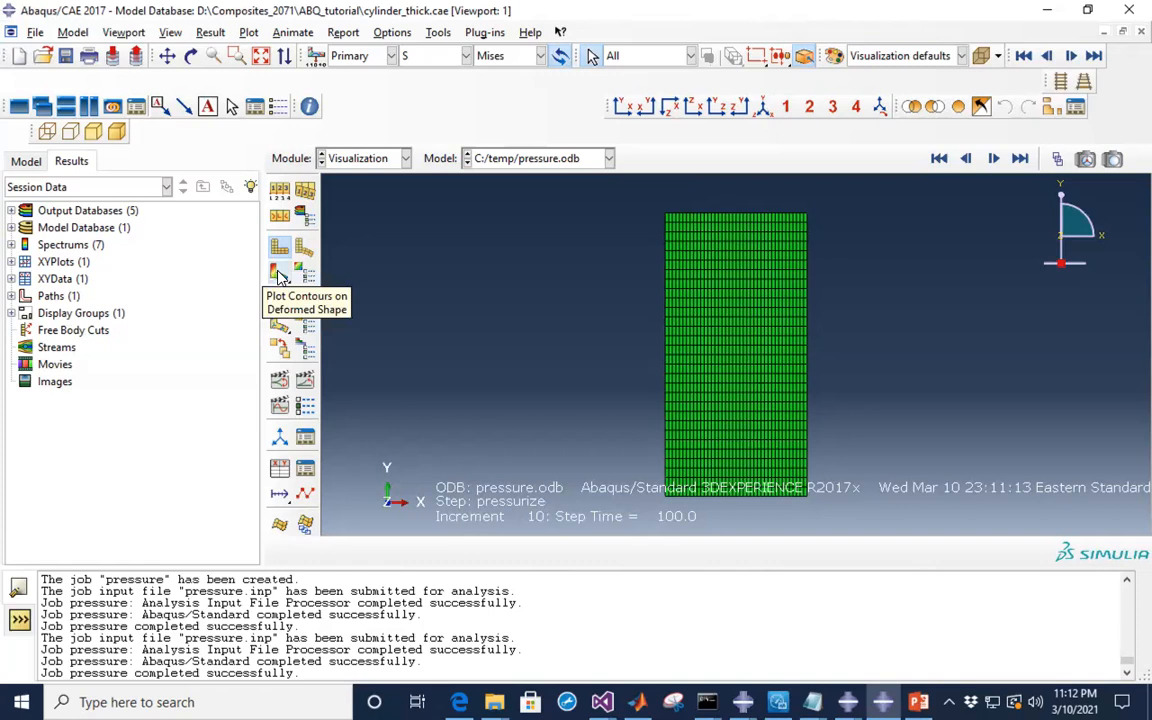
# - Plot Mises stress contours on the deformed cylinder, ranging from 1.401e+07 to 4.686e+07
pyautogui.click(280, 273)
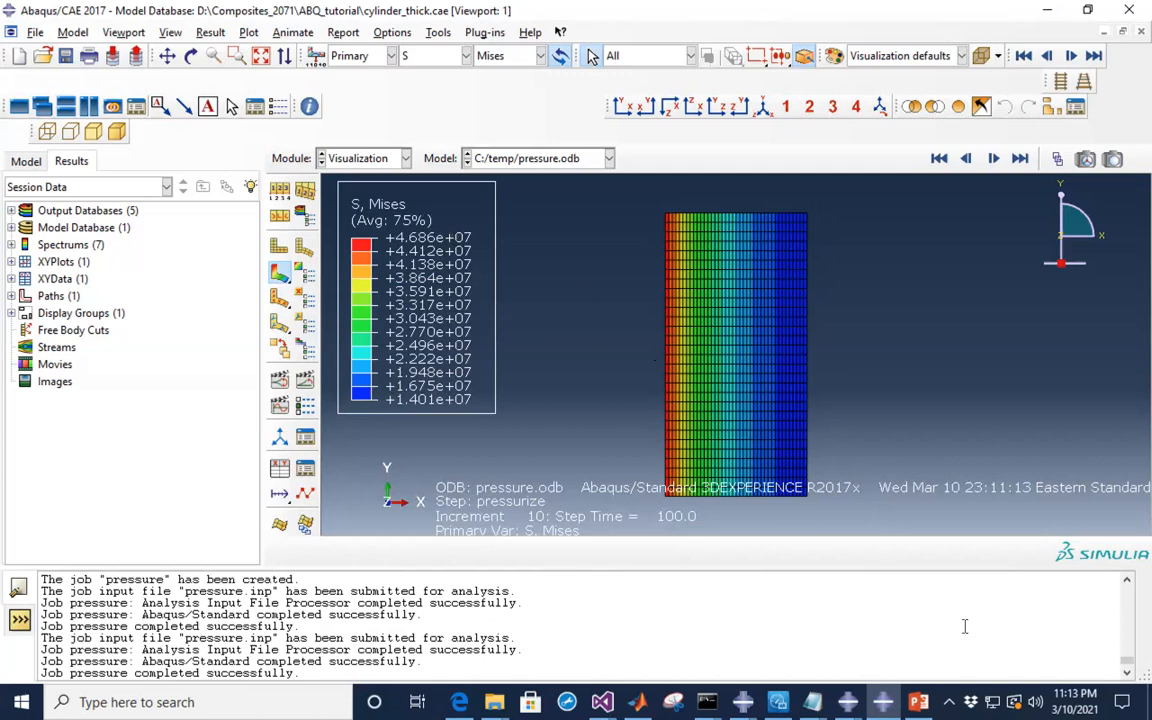
pyautogui.moveTo(918, 702)
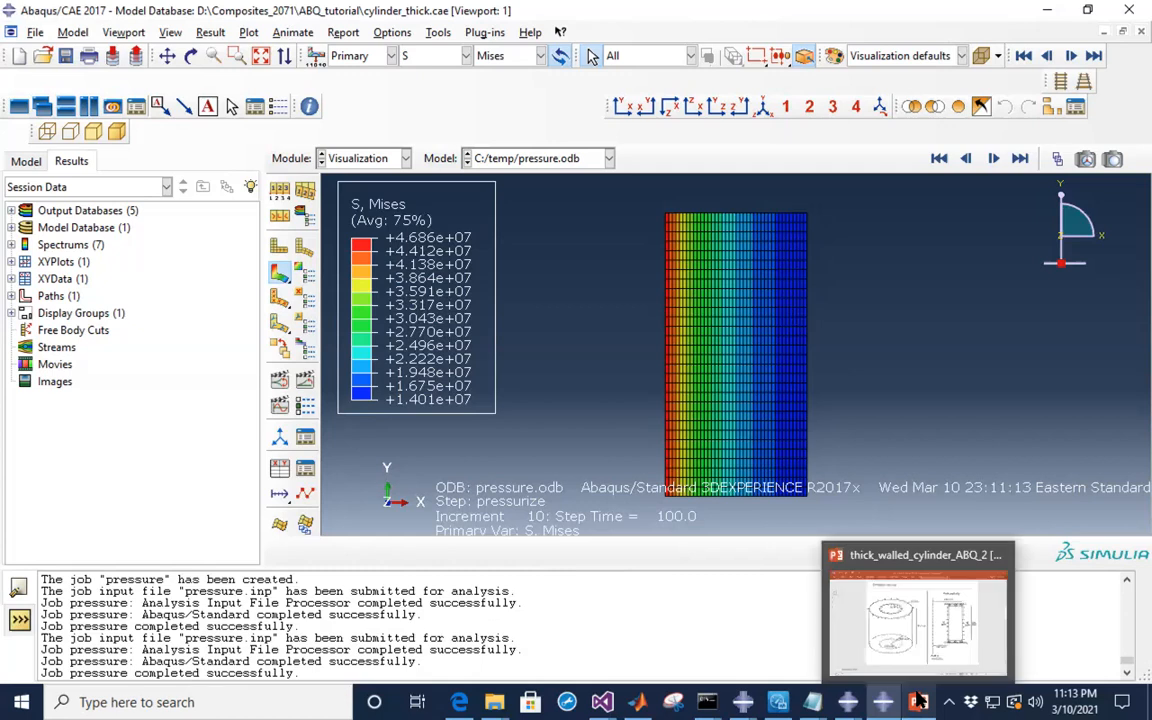
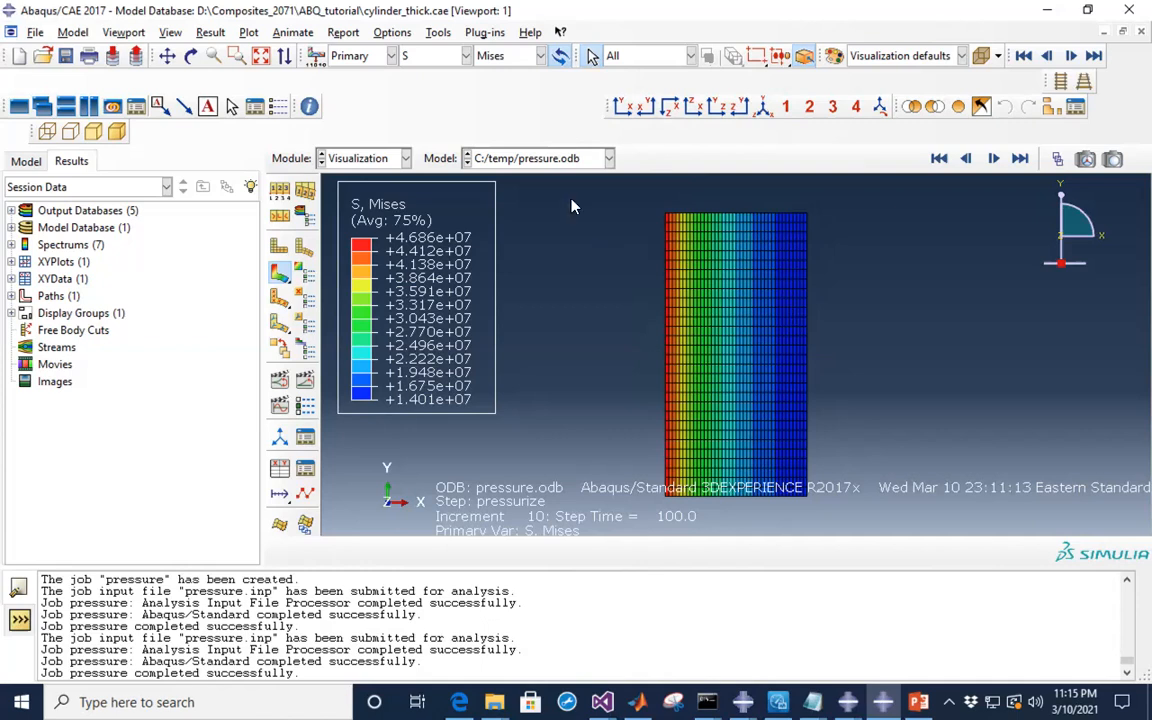
# - Open the Field Output stress invariant/component list for the Mises contour plot
pyautogui.click(490, 55)
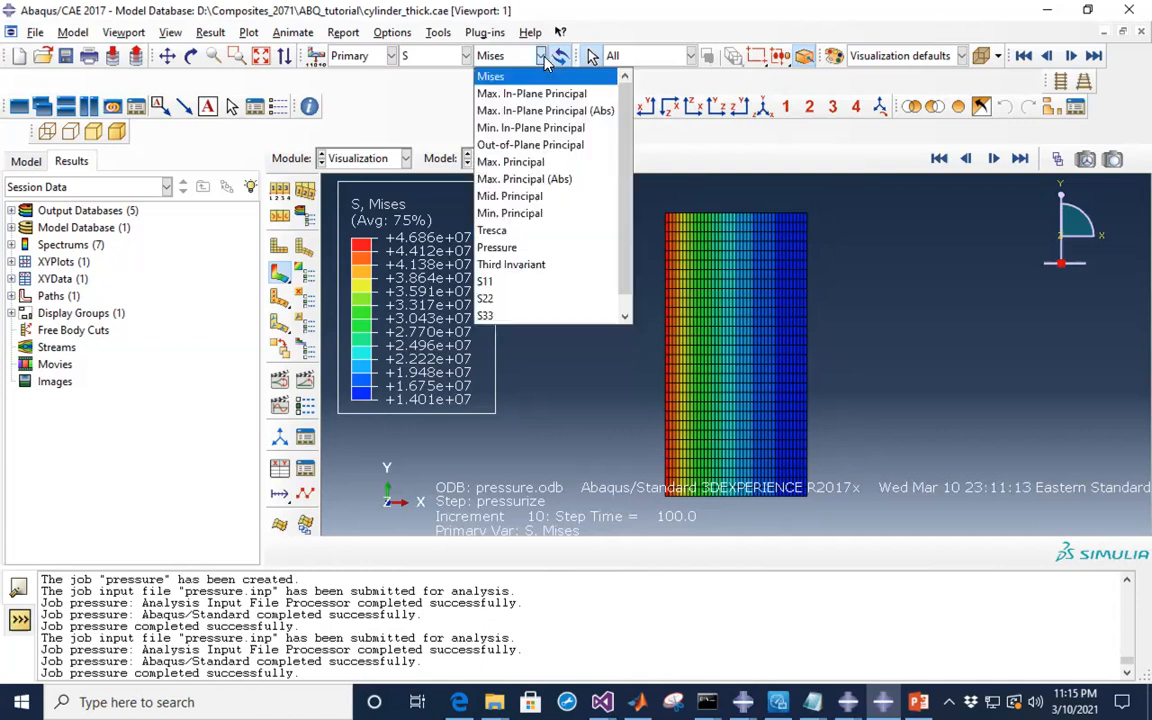
# - Plot S33 (+3.331e+06 to -1.667e+07), zoom in, and briefly check the analytical slide
pyautogui.click(494, 318)
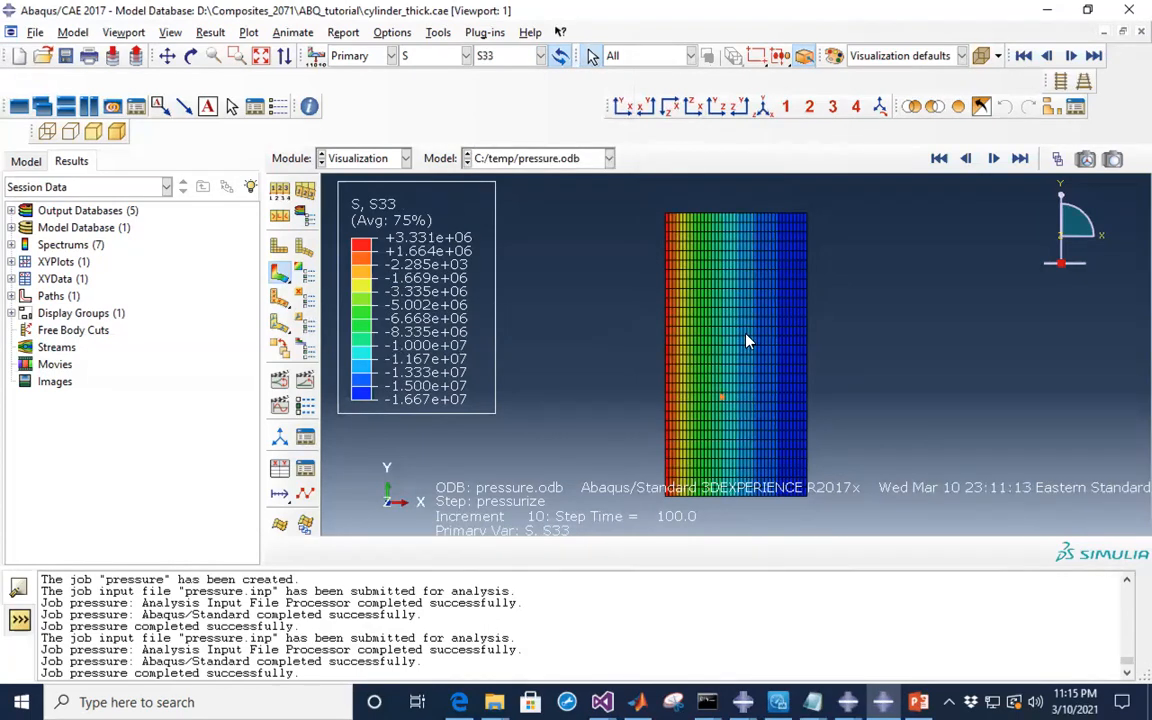
pyautogui.scroll(2, 729, 300)
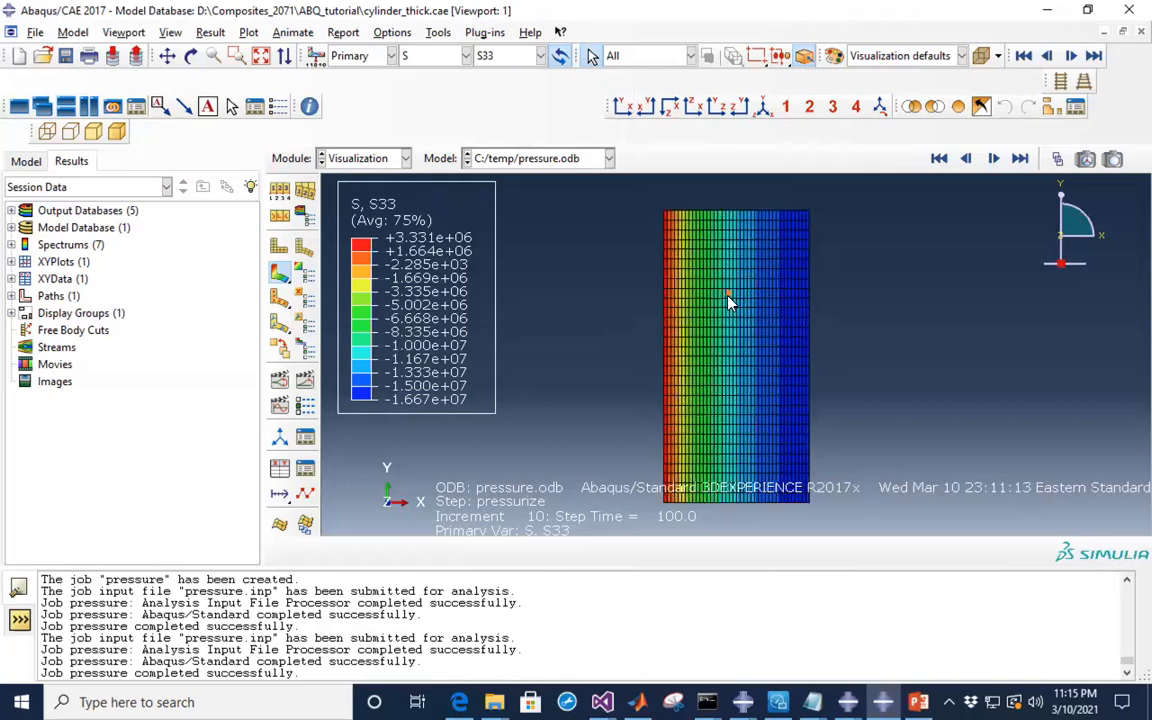
pyautogui.scroll(2, 656, 325)
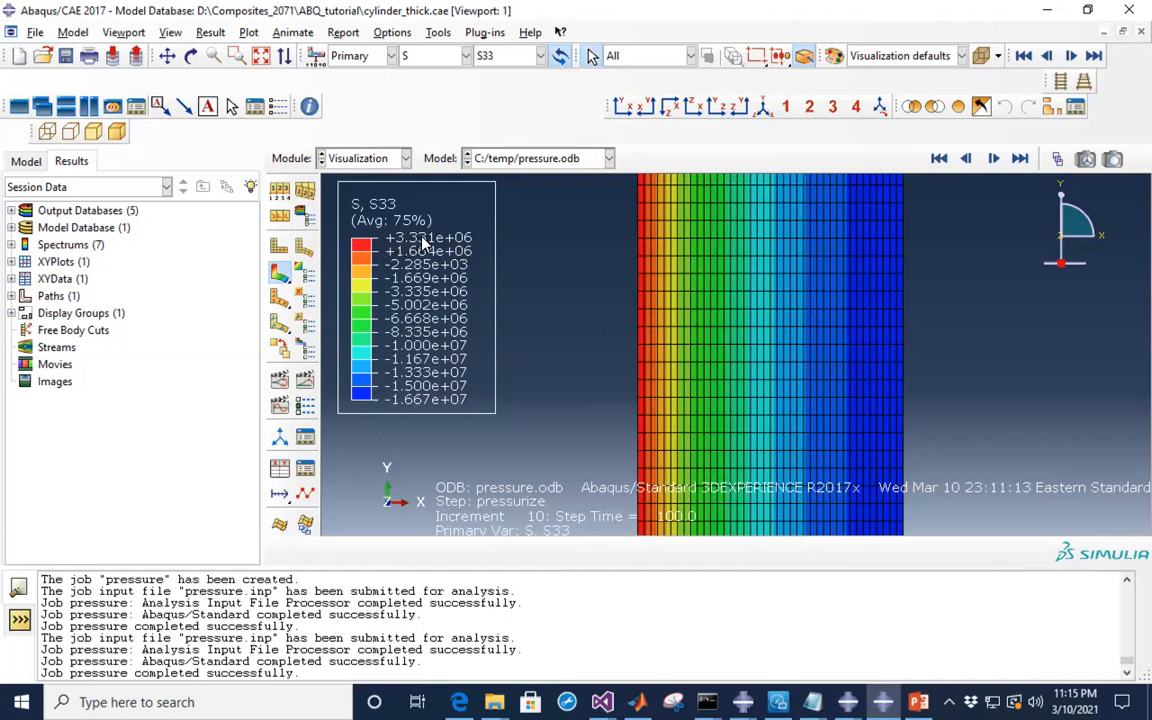
pyautogui.click(918, 702)
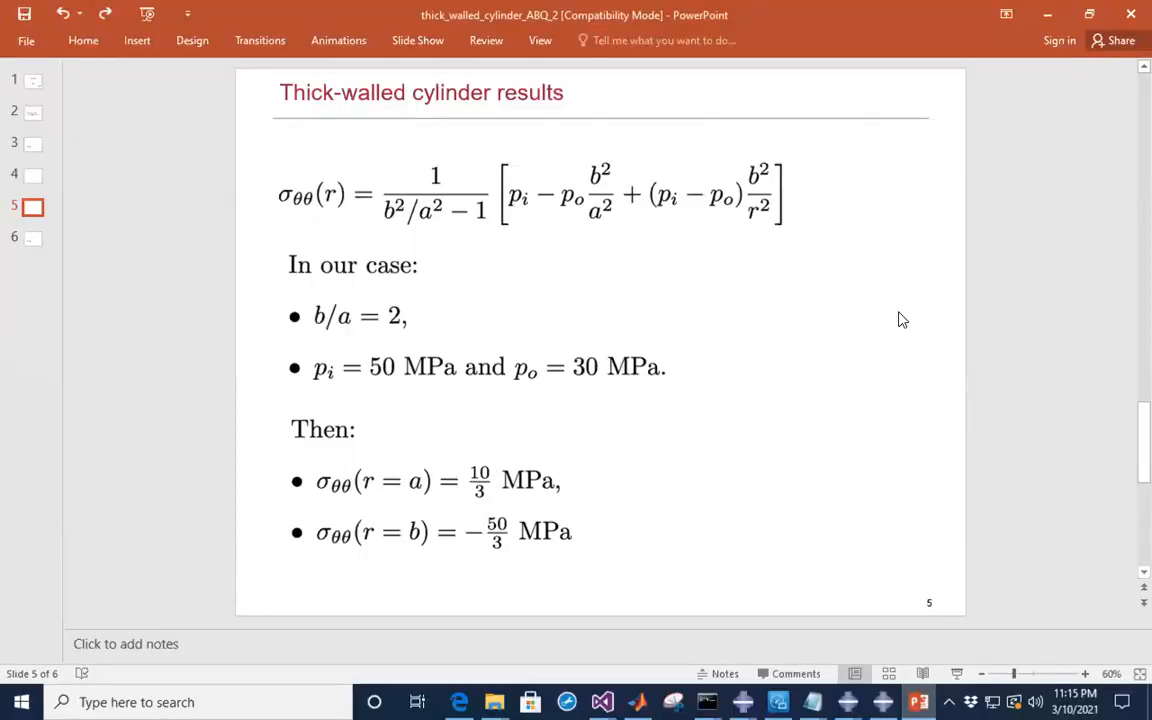
pyautogui.click(1047, 14)
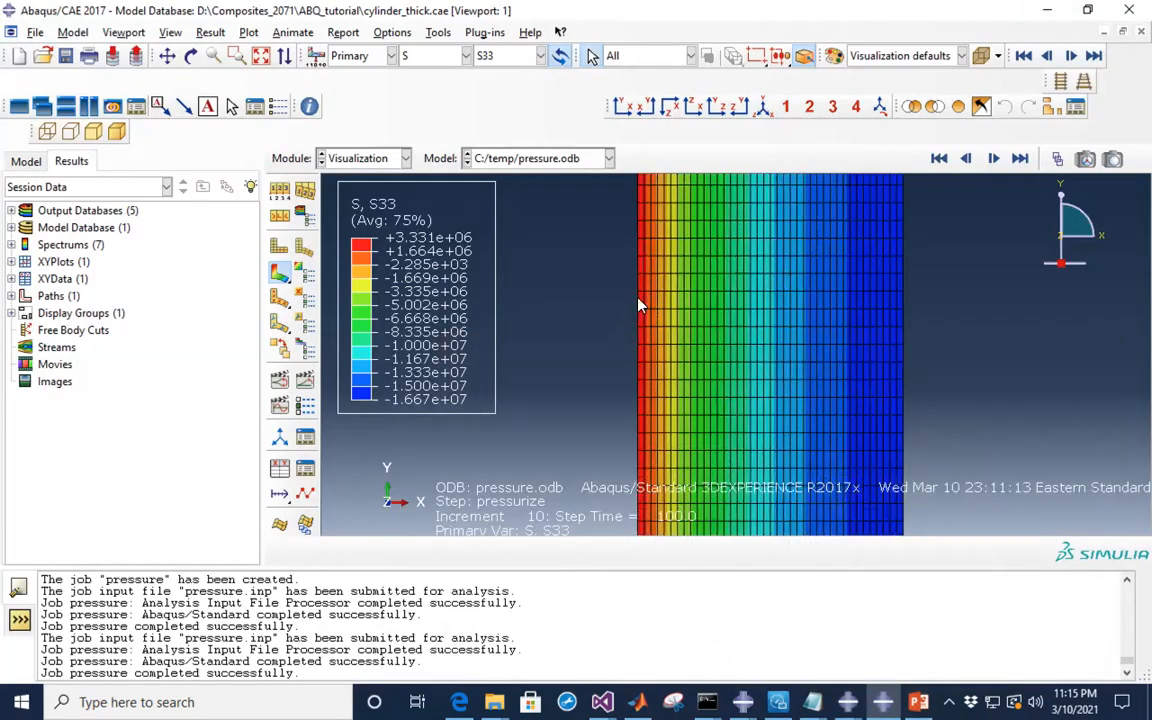
# - Zoom the S33 plot, then bring up the hoop-stress slide (10/3 and -50/3 MPa)
pyautogui.scroll(-3, 612, 289)
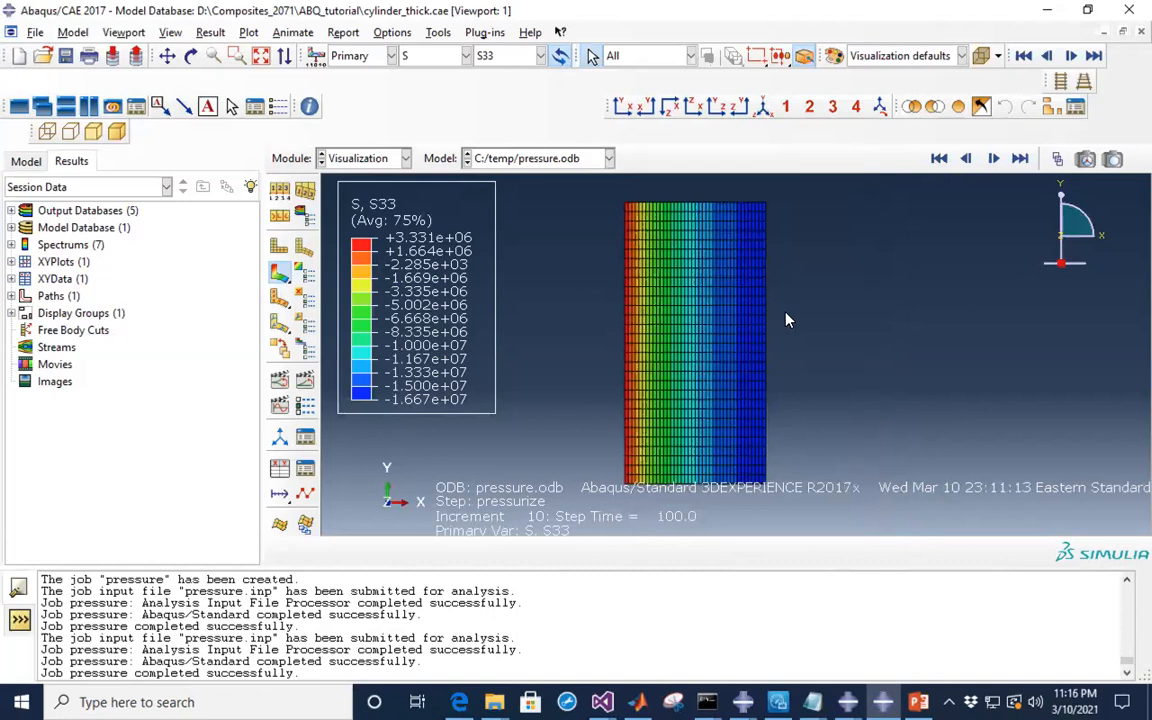
pyautogui.scroll(4, 786, 320)
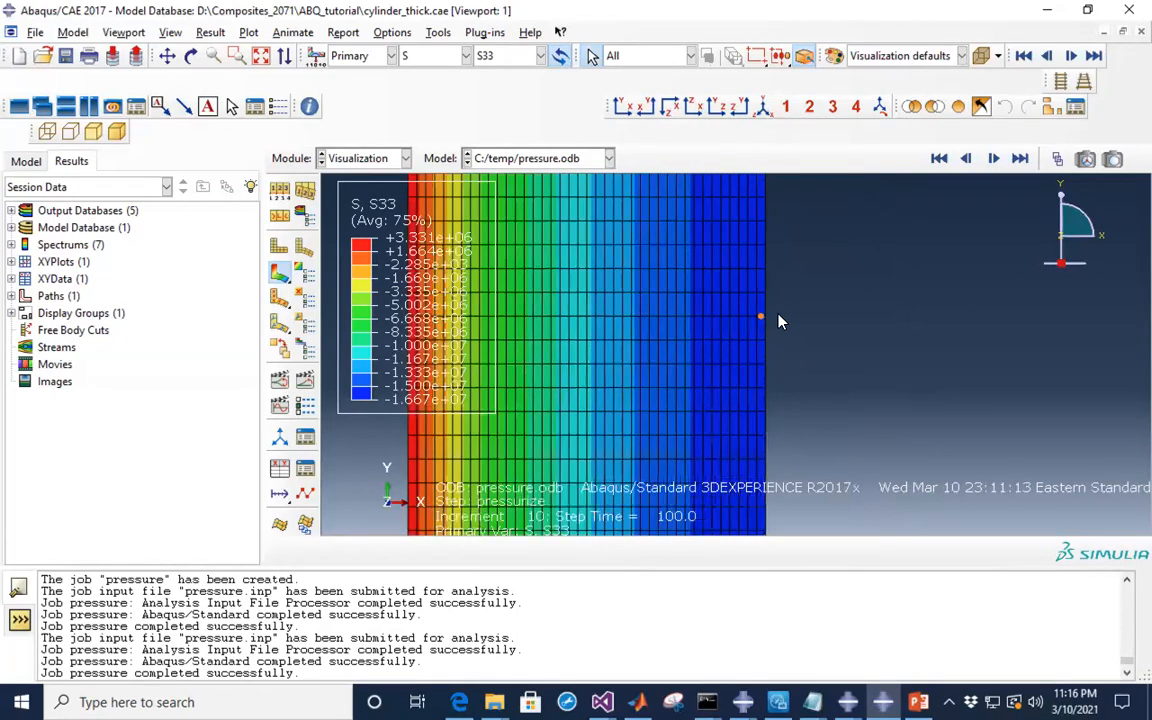
pyautogui.scroll(-1, 891, 391)
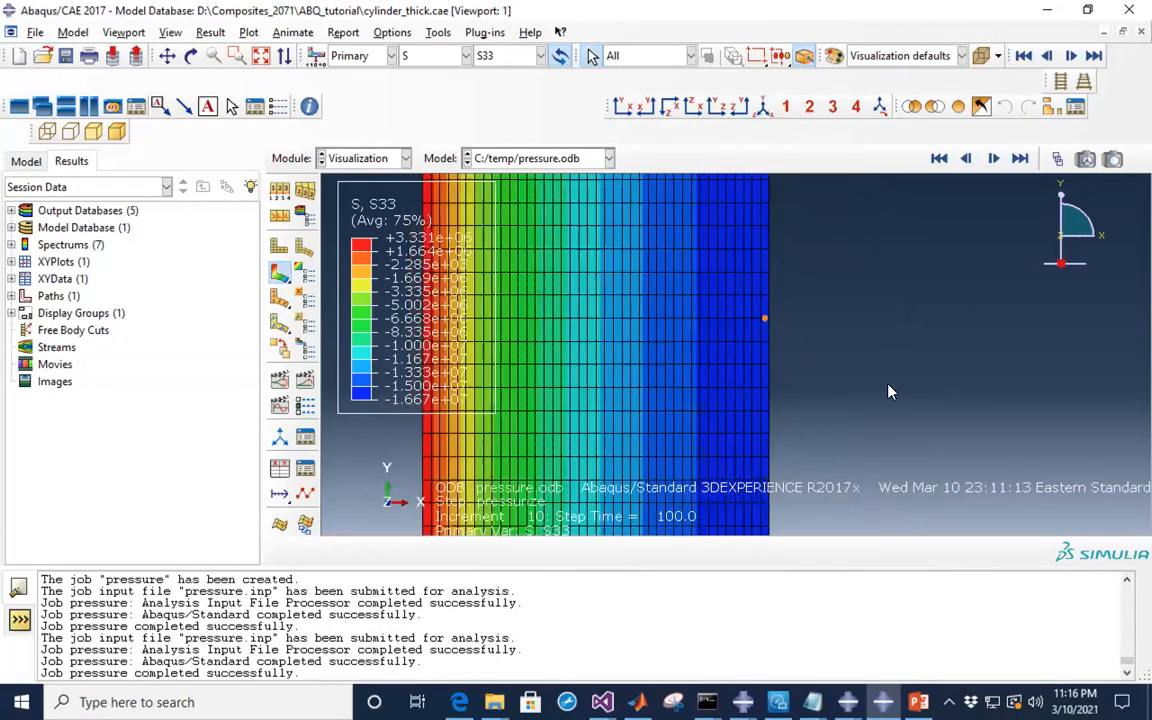
pyautogui.scroll(-2, 891, 391)
pyautogui.scroll(1, 671, 284)
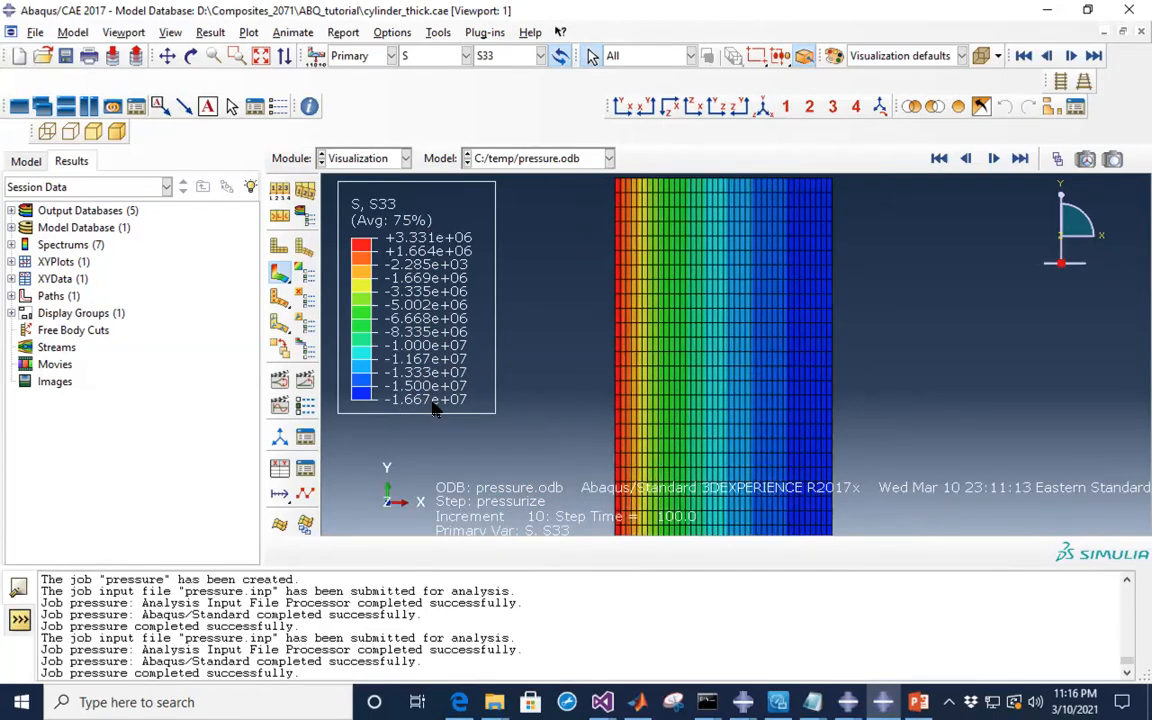
pyautogui.click(915, 700)
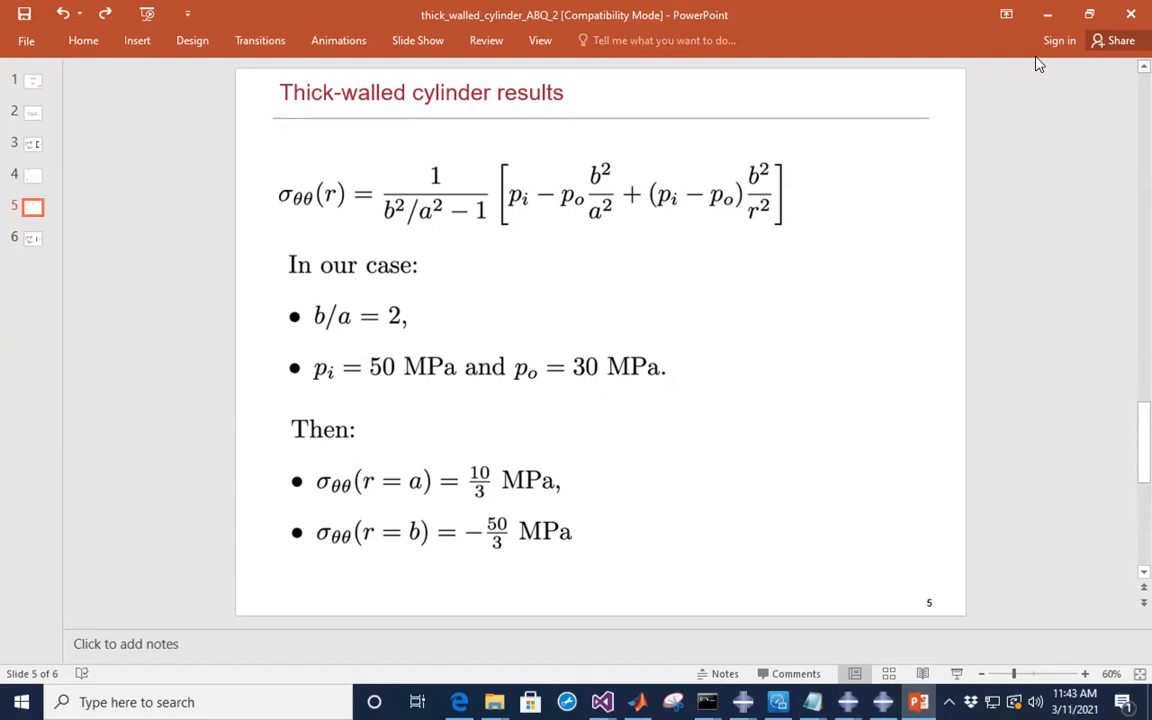
# - Minimize PowerPoint to return to the Abaqus S33 contour plot
pyautogui.click(1049, 14)
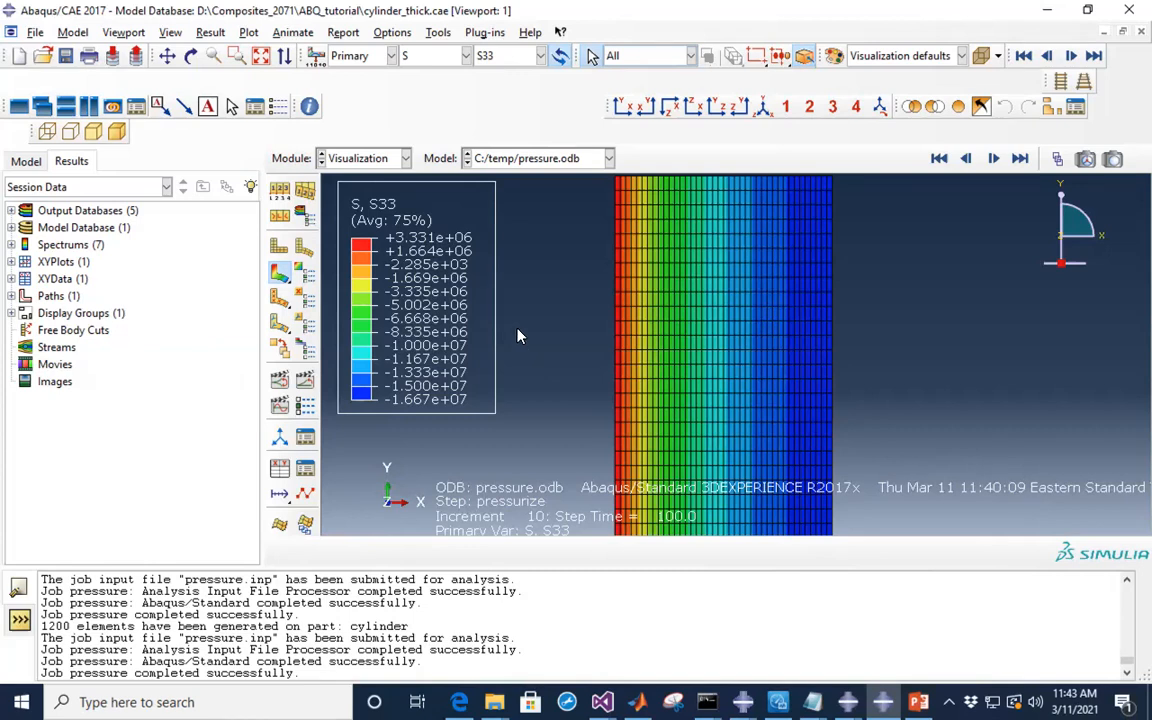
# - Plot Max. Principal stress, then S22, which is uniform at -1.540e+07
pyautogui.click(541, 57)
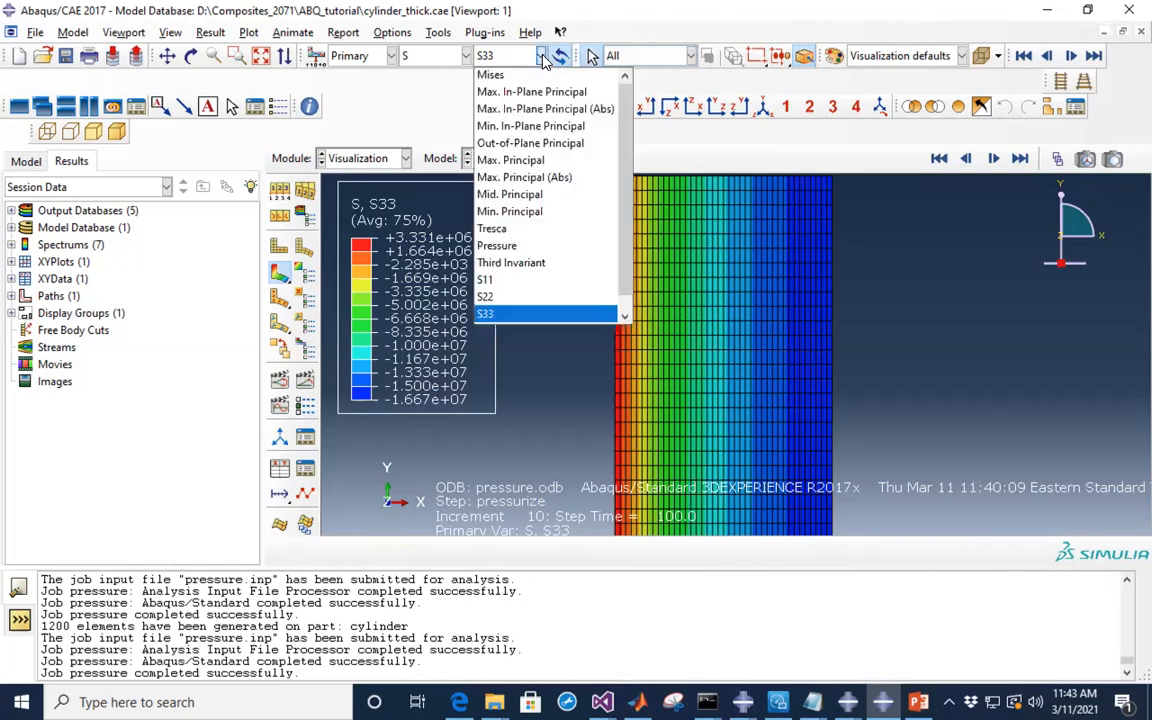
pyautogui.click(535, 165)
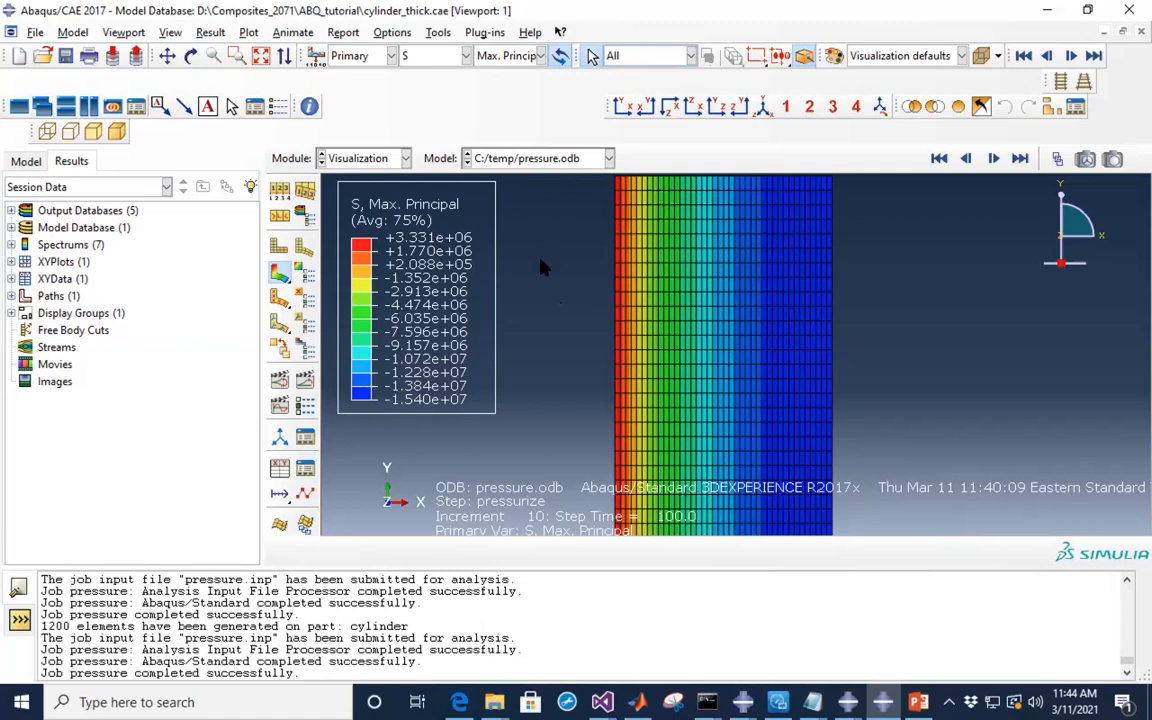
pyautogui.click(541, 57)
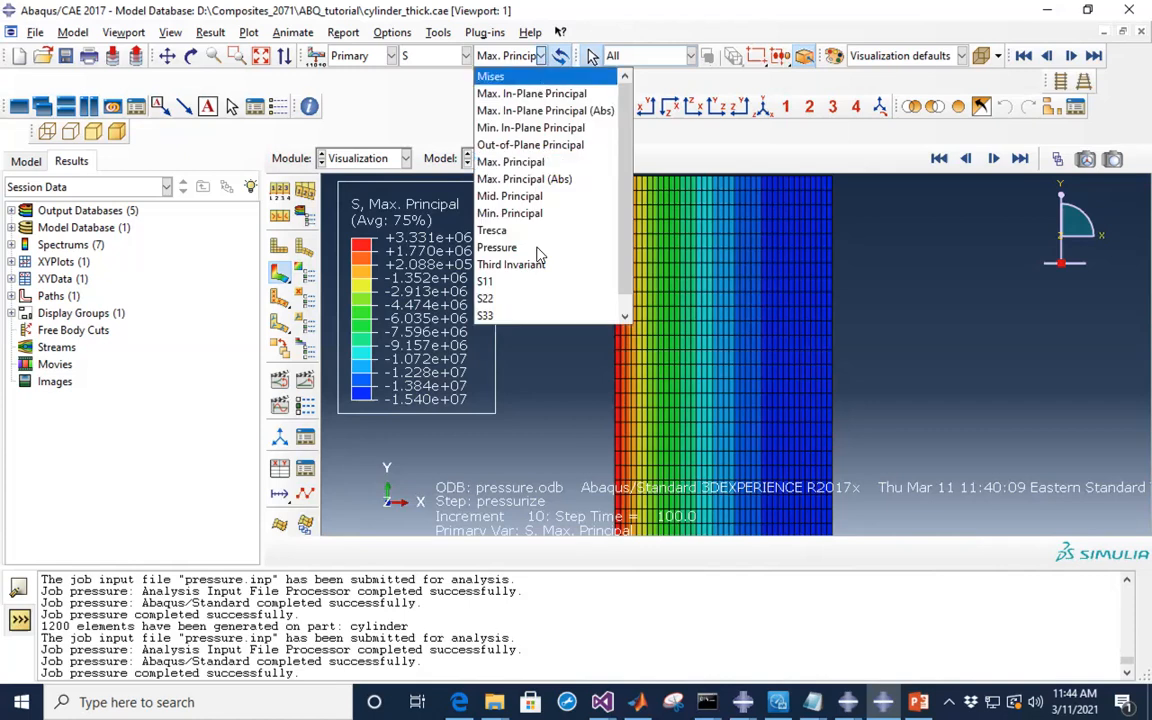
pyautogui.click(512, 302)
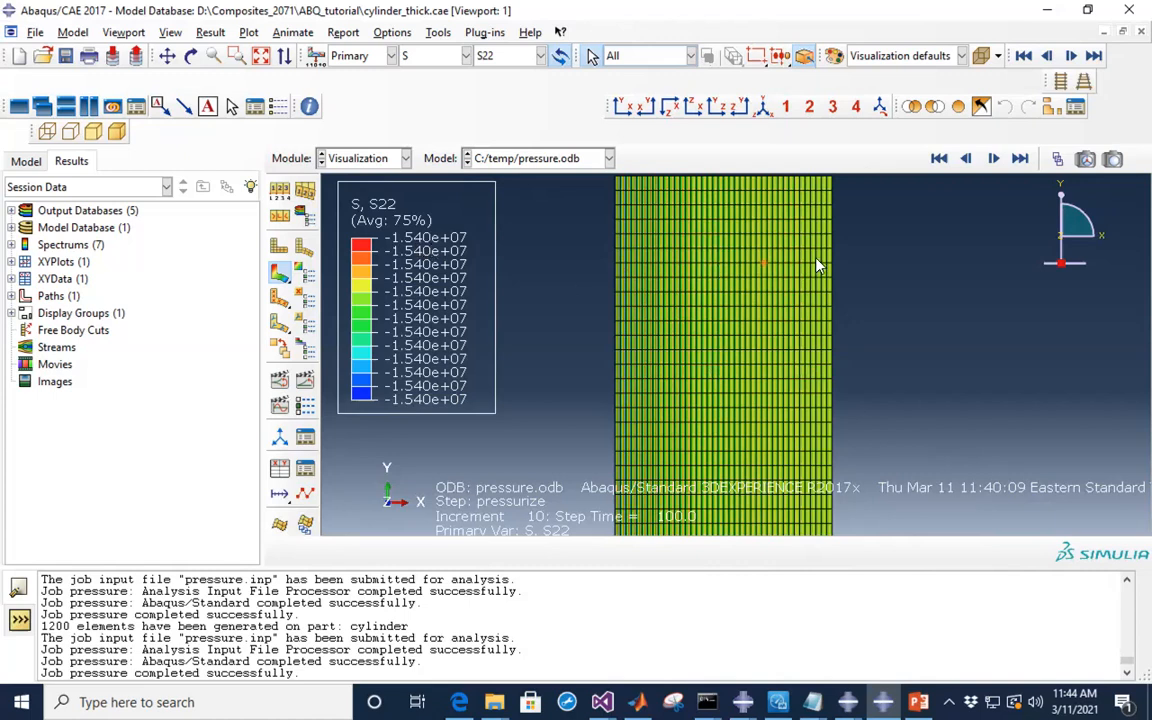
pyautogui.scroll(3, 817, 259)
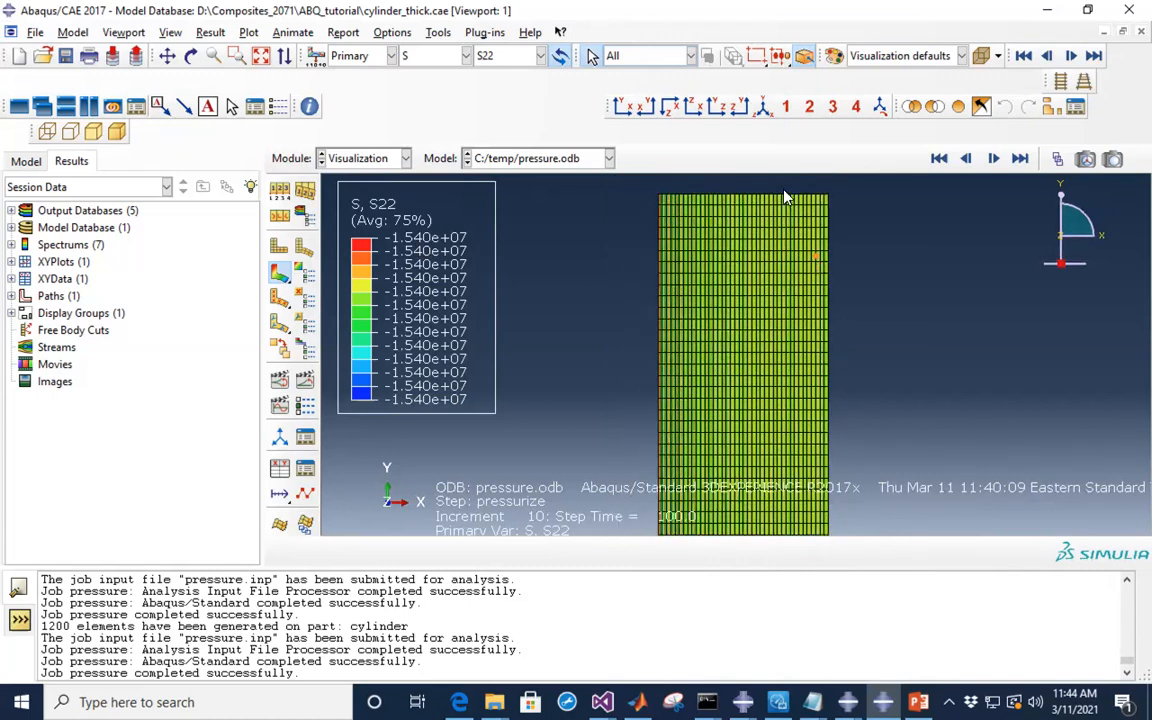
pyautogui.scroll(5, 774, 222)
pyautogui.scroll(-7, 774, 222)
pyautogui.scroll(2, 774, 222)
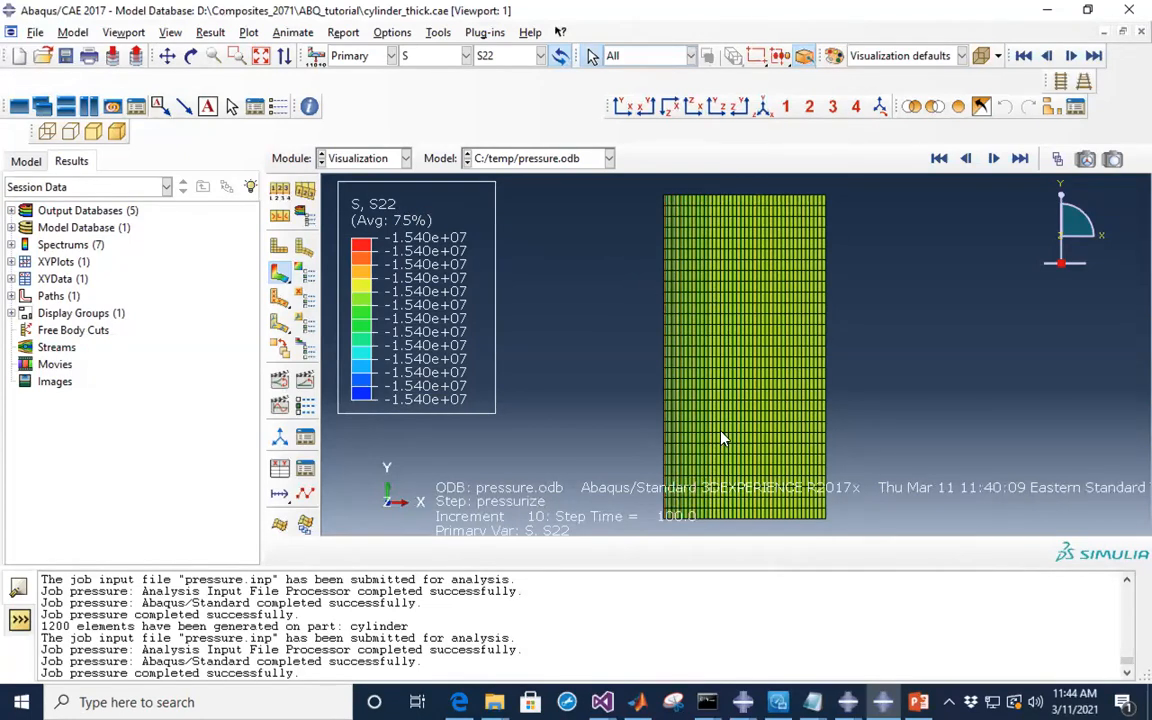
pyautogui.click(463, 56)
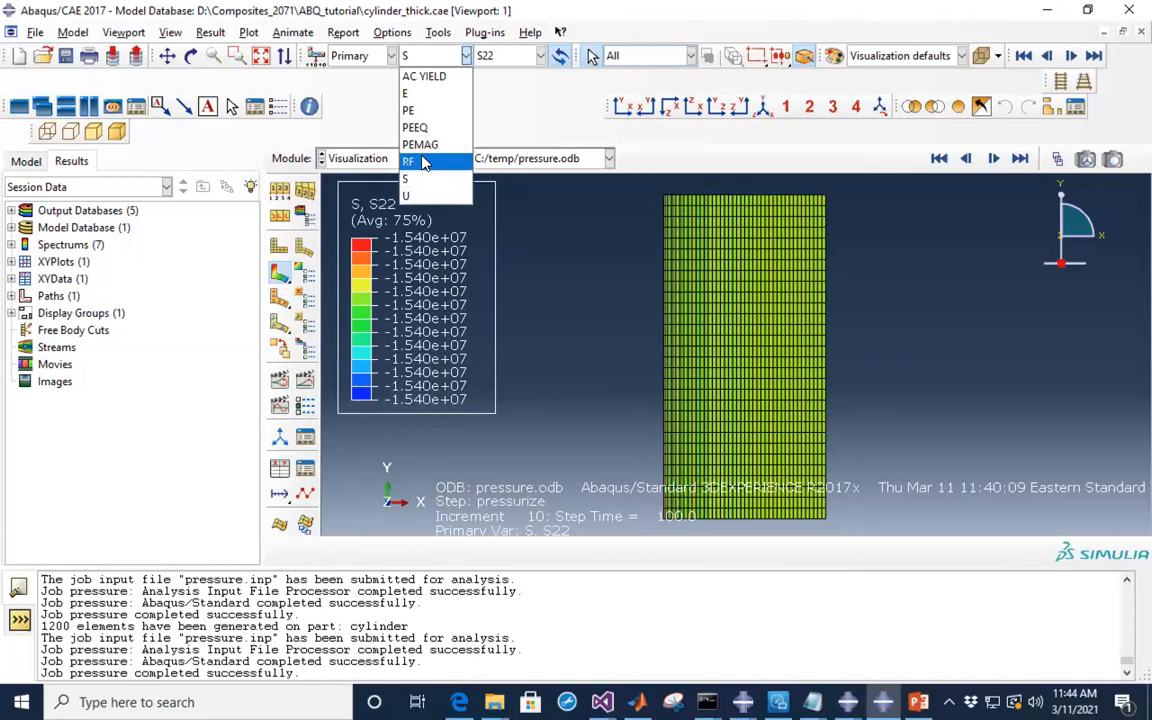
# - Plot strain component E22 and pick points on the mesh
pyautogui.click(410, 96)
pyautogui.click(484, 53)
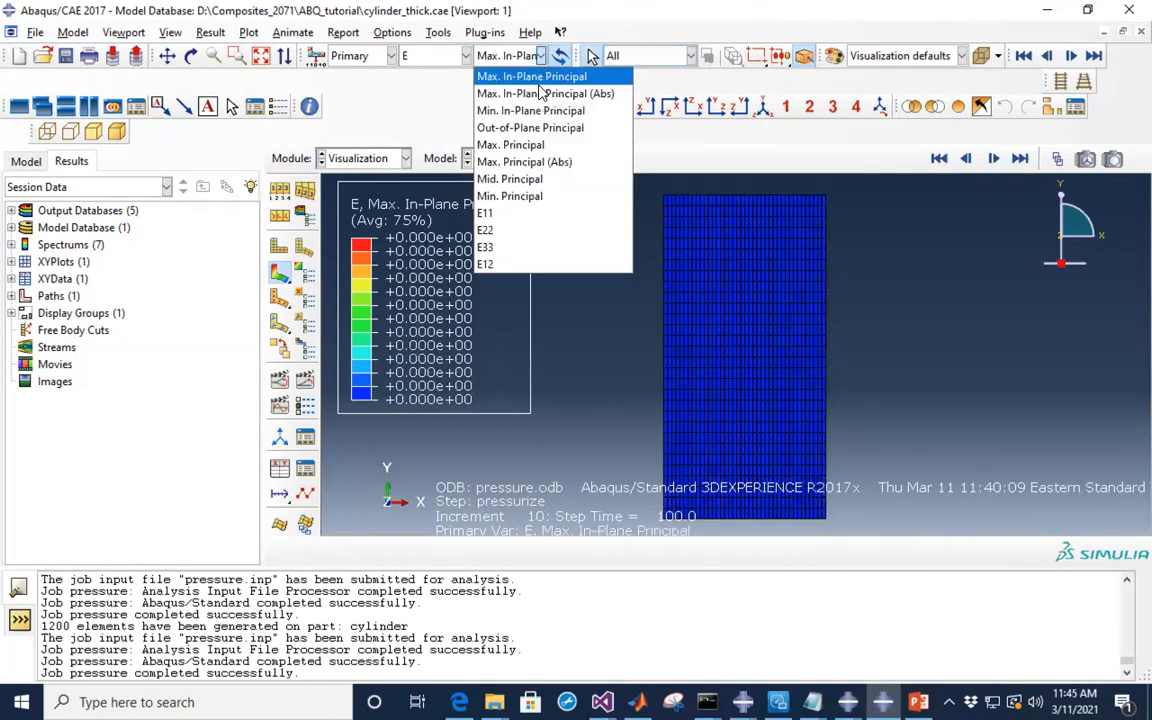
pyautogui.click(512, 233)
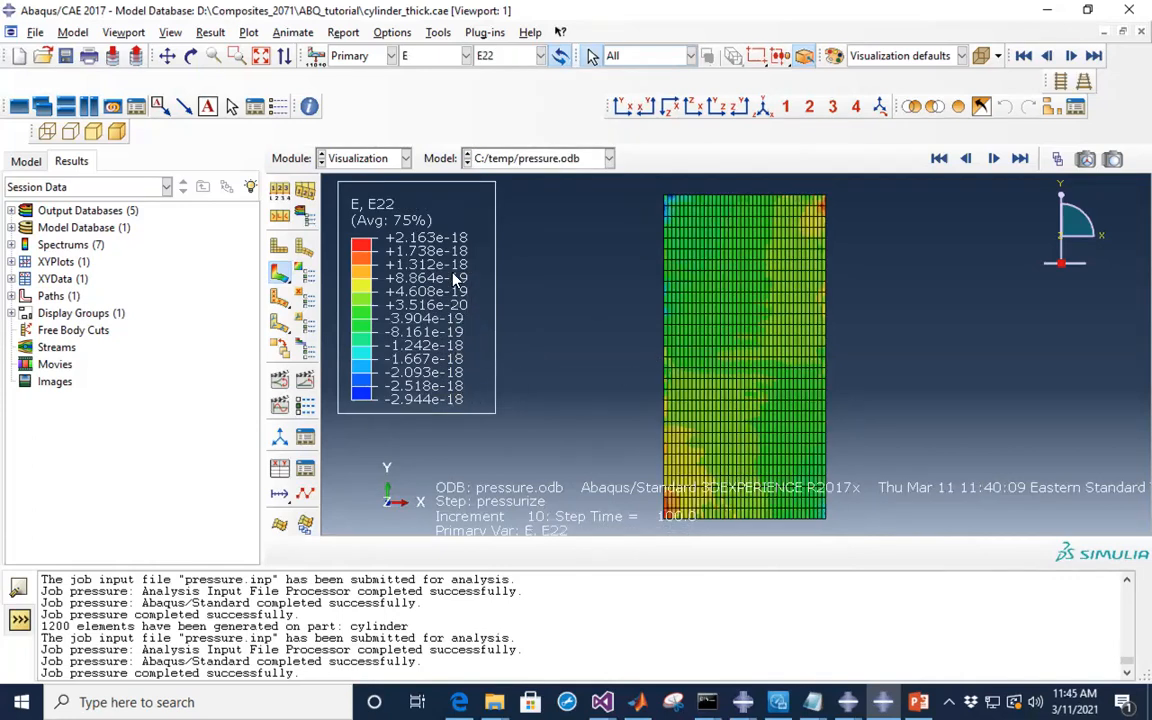
pyautogui.click(690, 347)
pyautogui.click(723, 197)
# - Switch the contour back to stress component S22
pyautogui.click(466, 55)
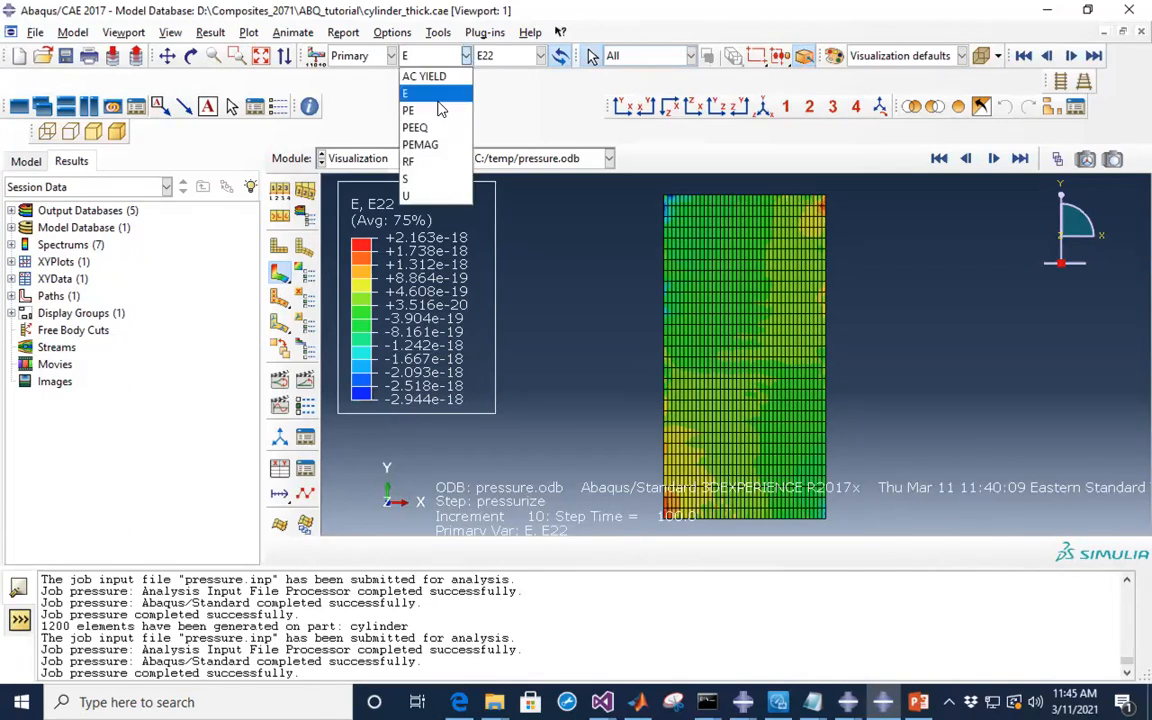
pyautogui.click(410, 178)
pyautogui.click(480, 52)
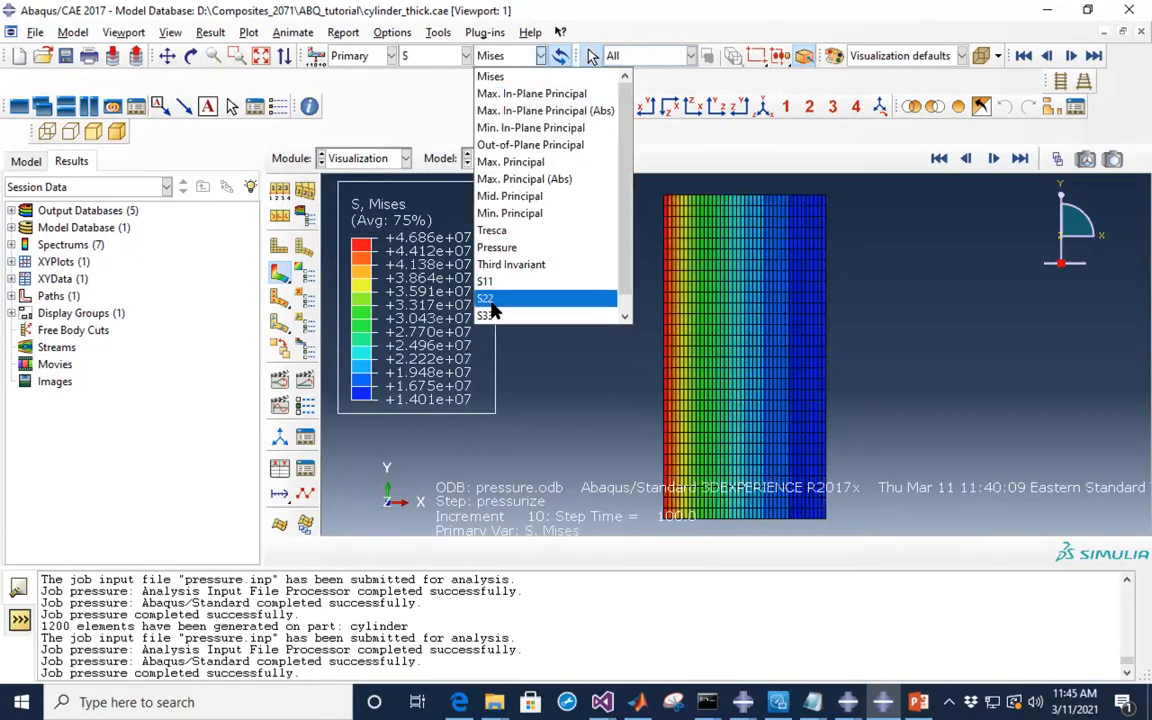
pyautogui.click(491, 299)
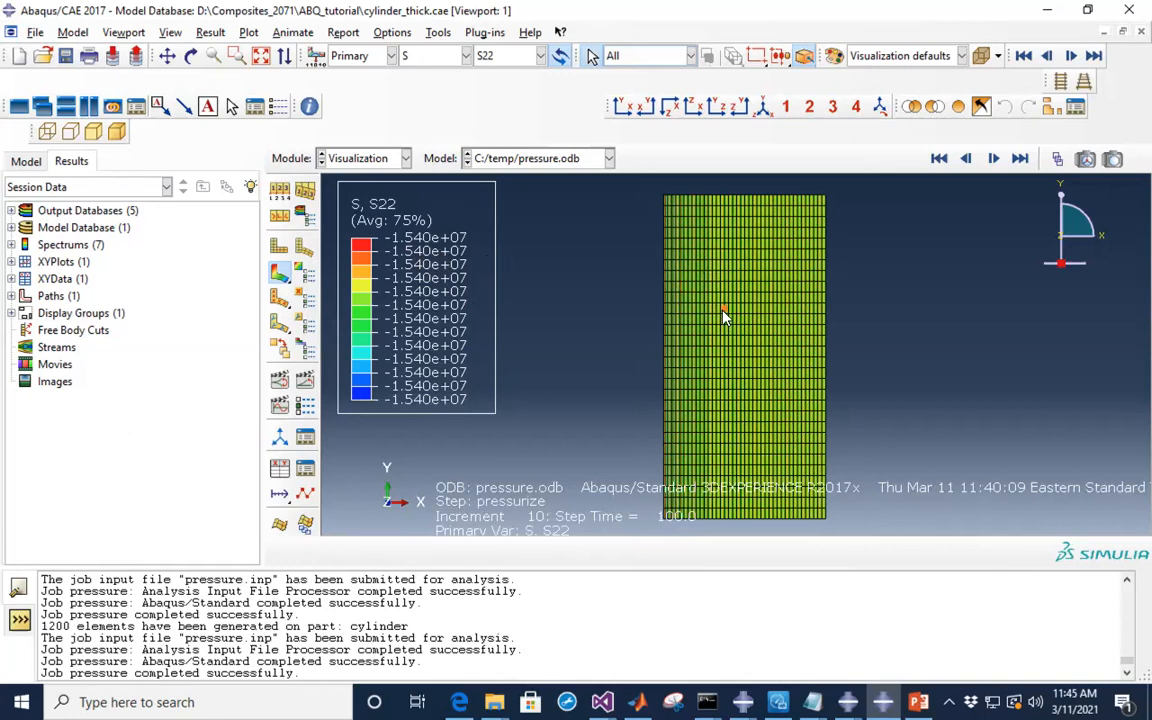
# - Plot strain E11, then E33 ranging from -8.423e-06 to +1.246e-04
pyautogui.click(467, 57)
pyautogui.click(437, 101)
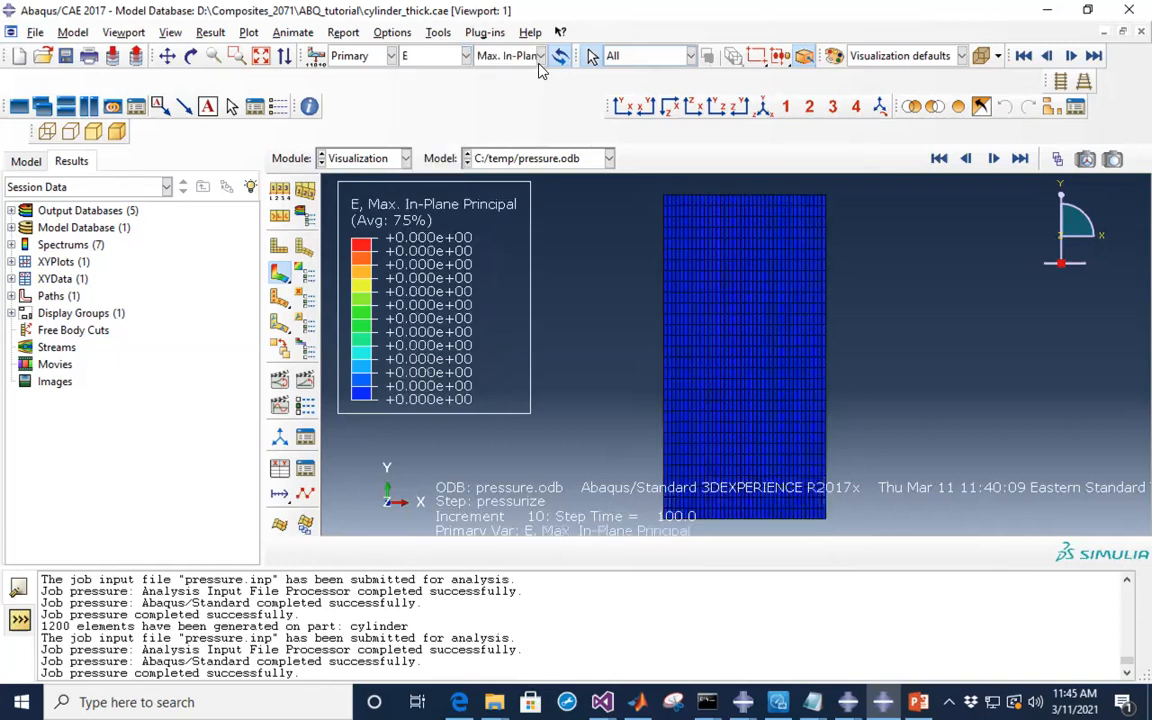
pyautogui.click(541, 56)
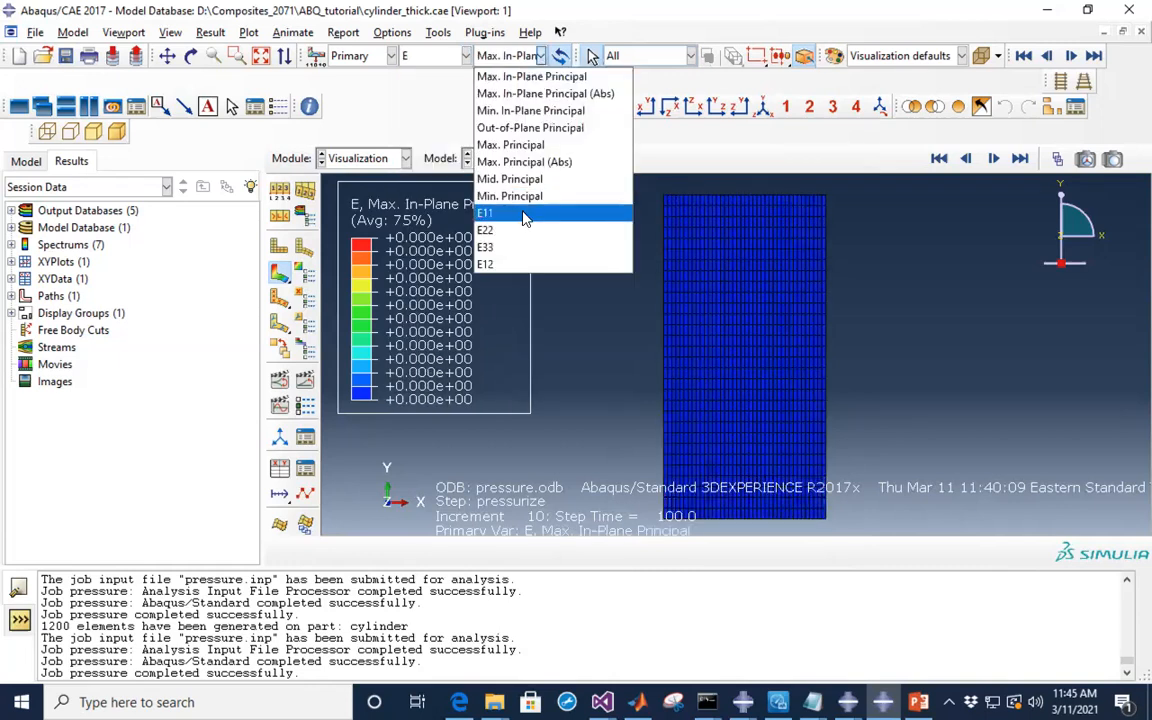
pyautogui.click(525, 219)
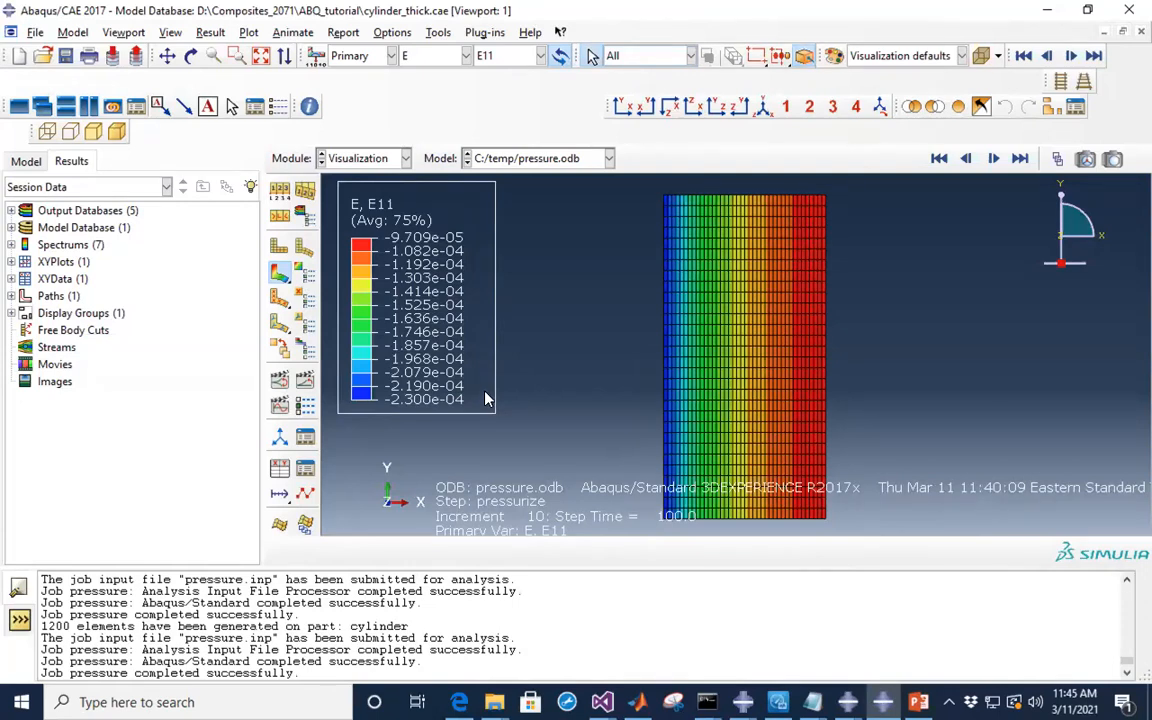
pyautogui.click(539, 60)
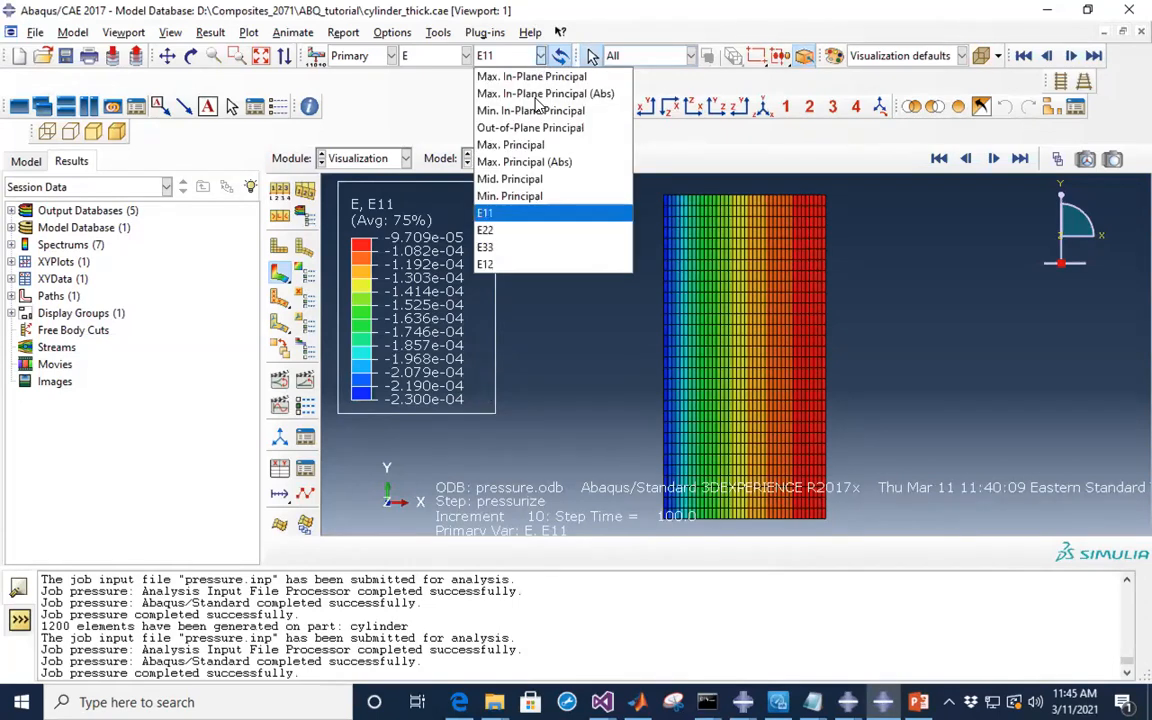
pyautogui.click(490, 247)
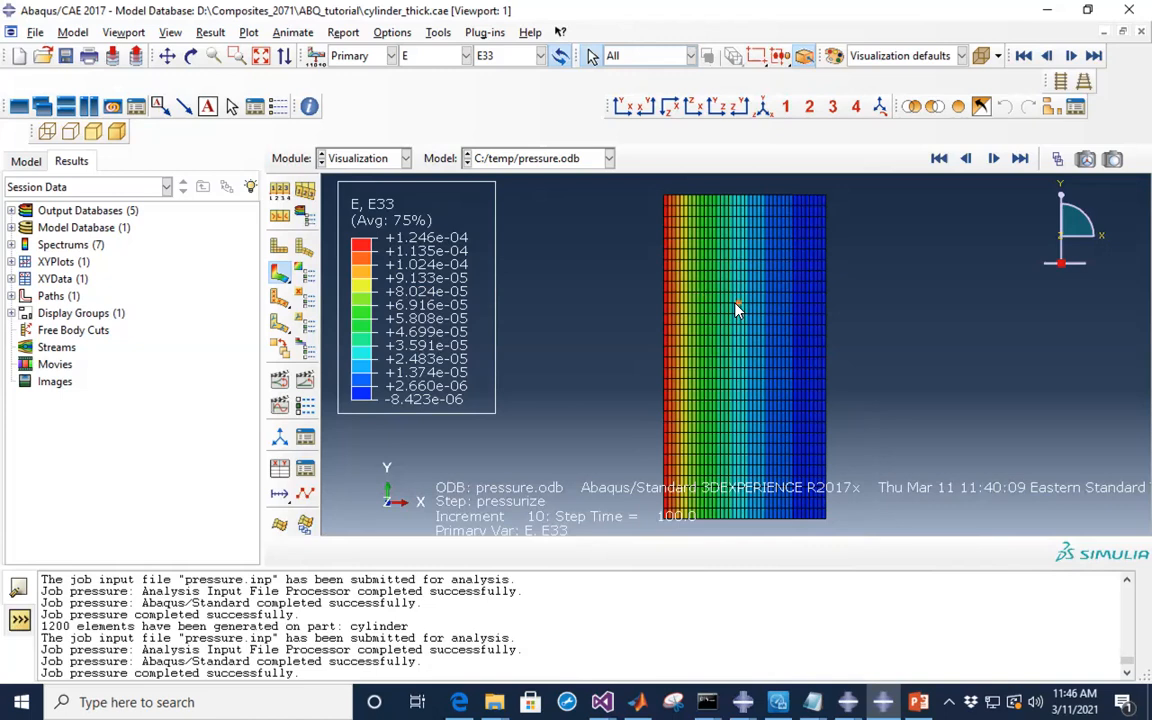
pyautogui.click(466, 56)
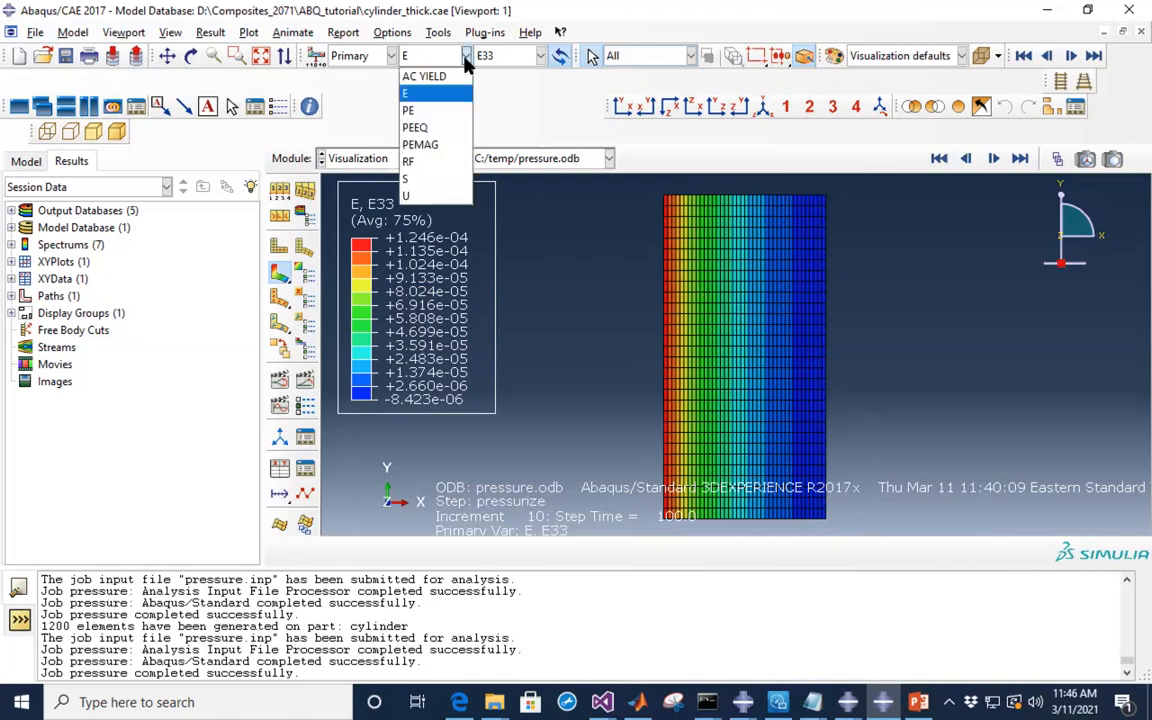
# - Plot displacement magnitude U (+4.324e-08 to +1.246e-05), then return to the plain deformed shape
pyautogui.click(418, 198)
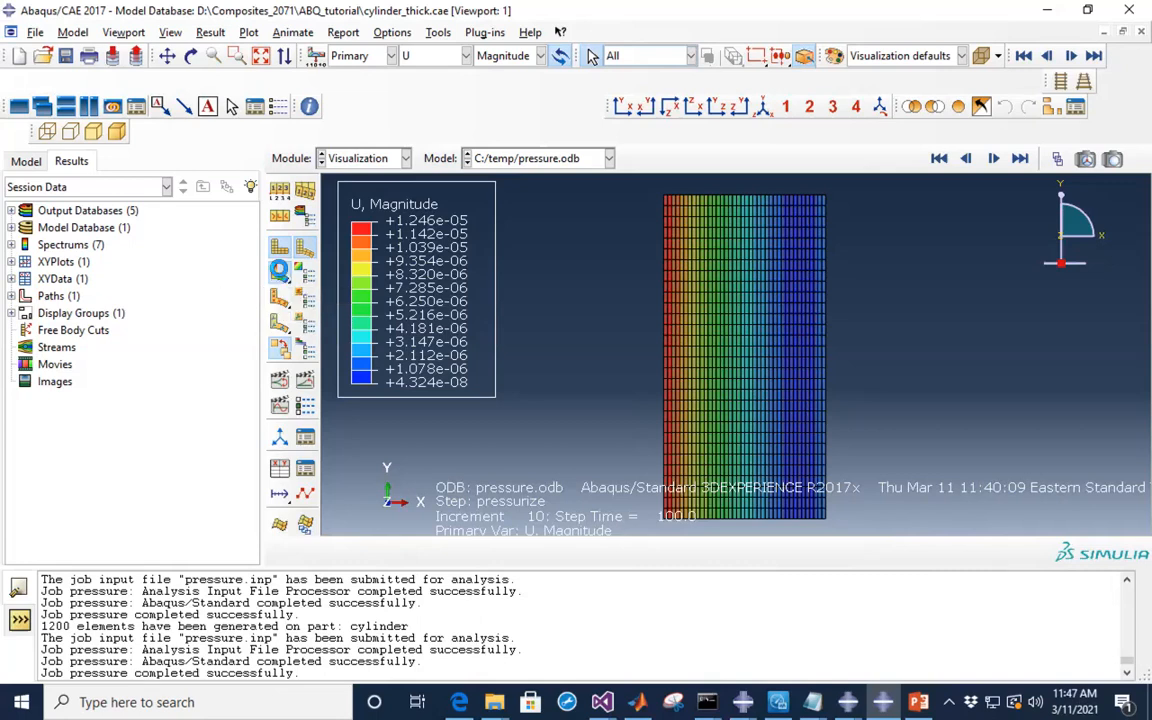
pyautogui.click(281, 276)
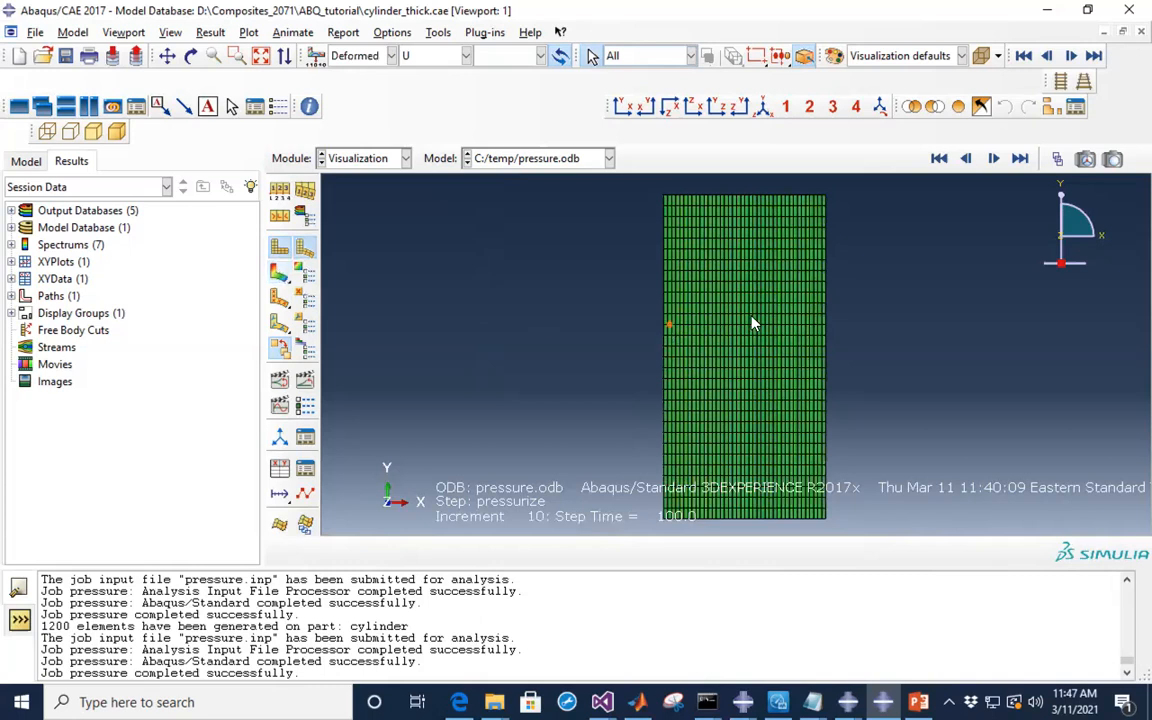
# - Show the plain green deformed mesh, mark a node, and bring up the Options menu
pyautogui.scroll(3, 684, 228)
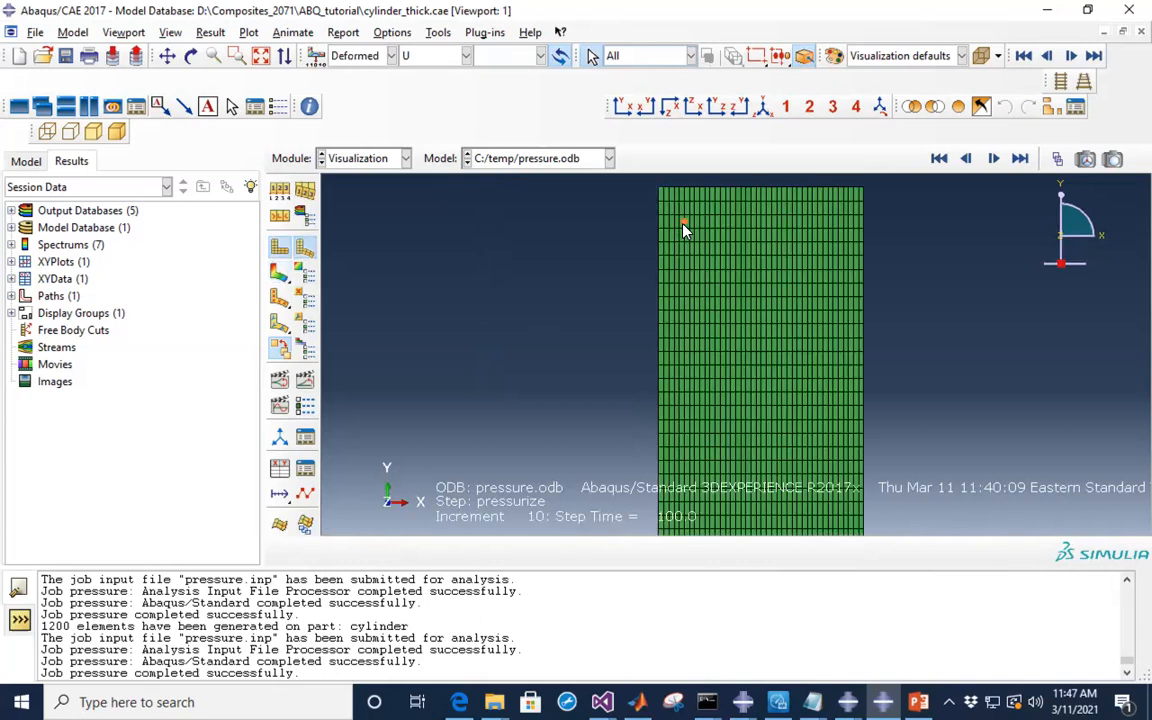
pyautogui.scroll(1, 684, 230)
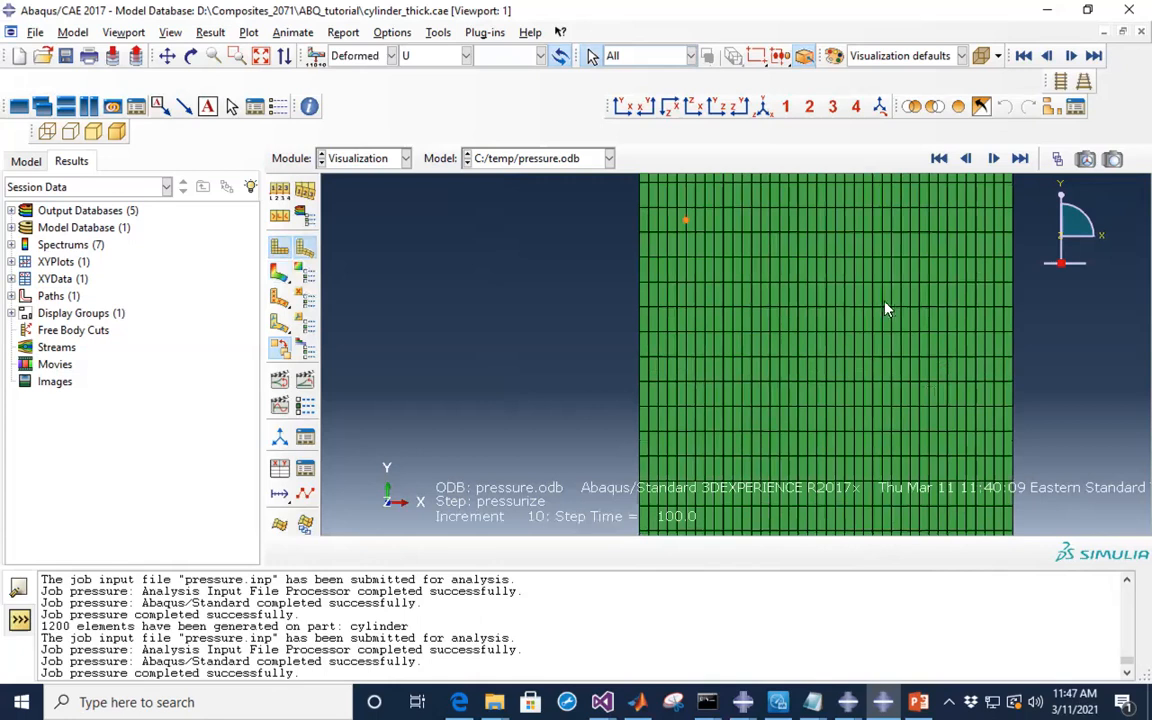
pyautogui.scroll(-3, 676, 311)
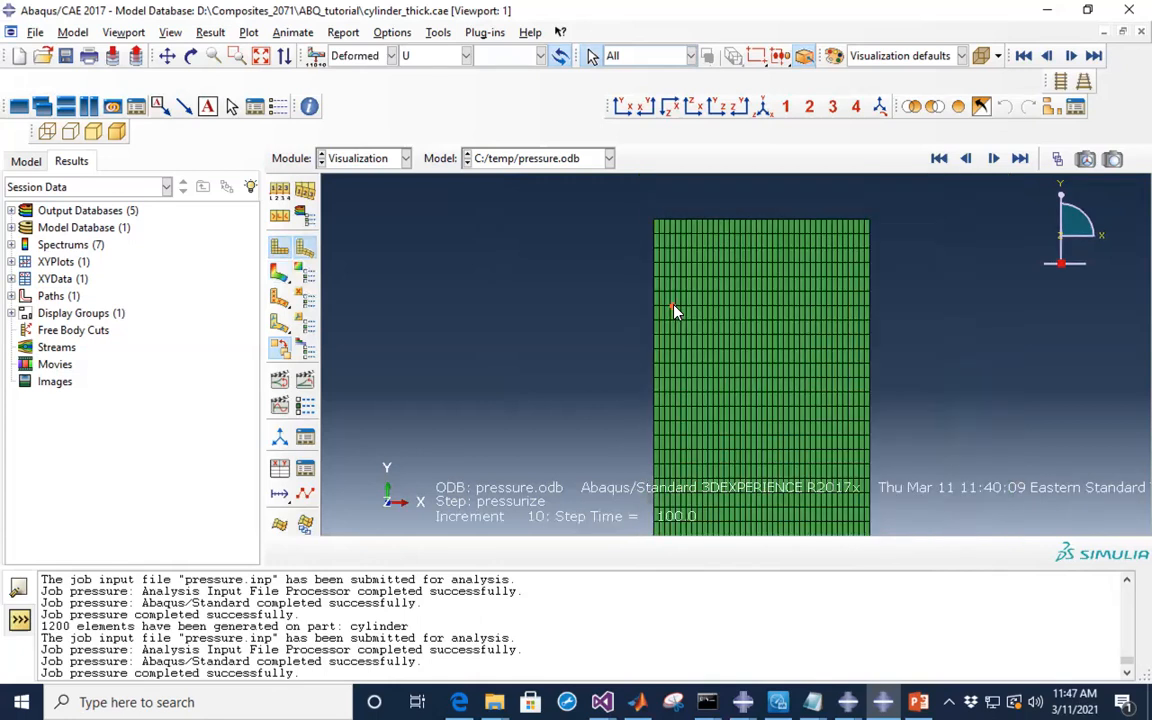
pyautogui.click(306, 252)
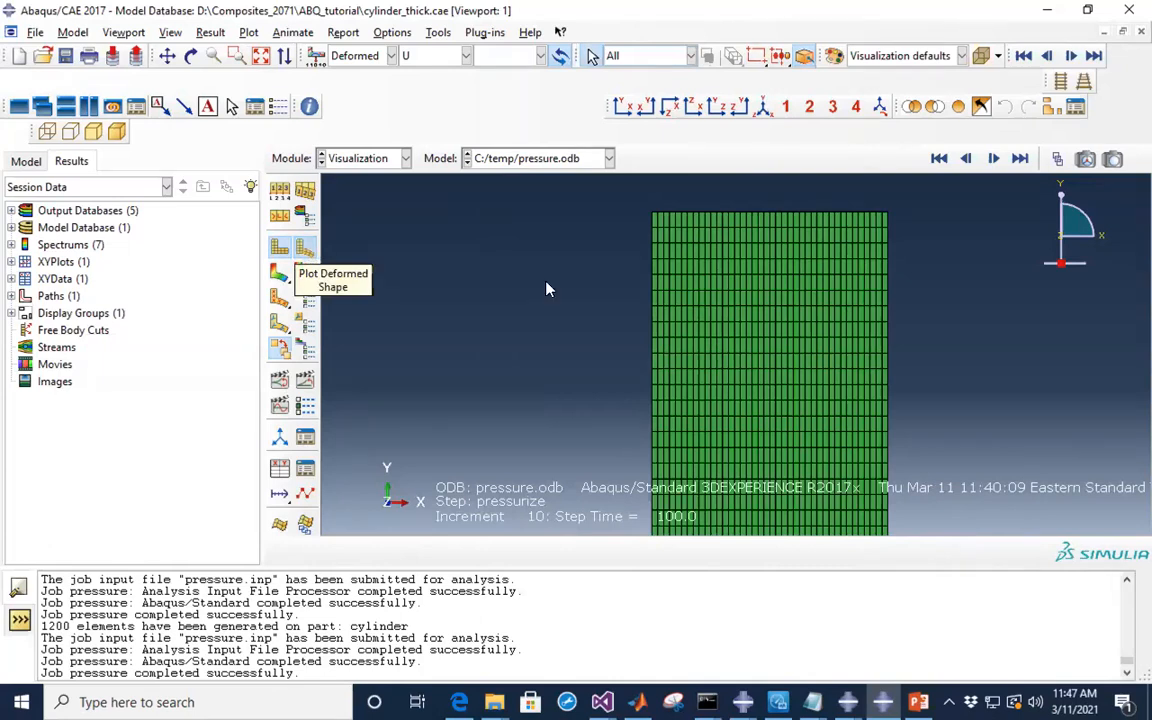
pyautogui.click(707, 292)
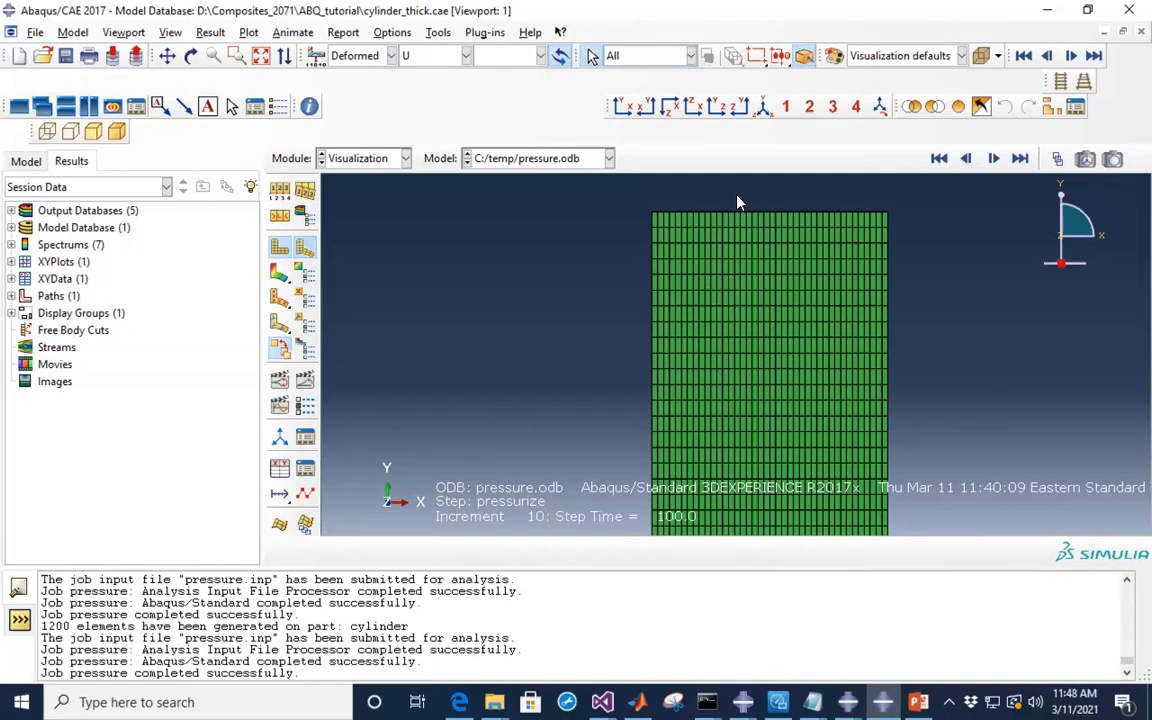
pyautogui.scroll(2, 735, 203)
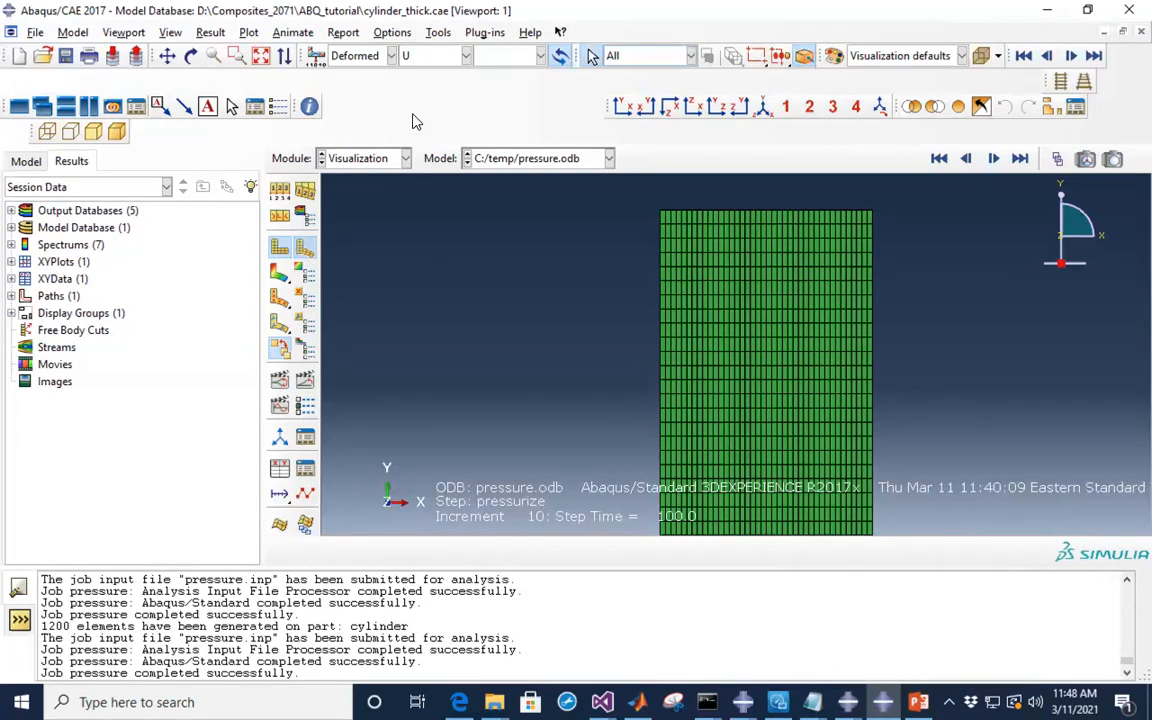
pyautogui.click(395, 34)
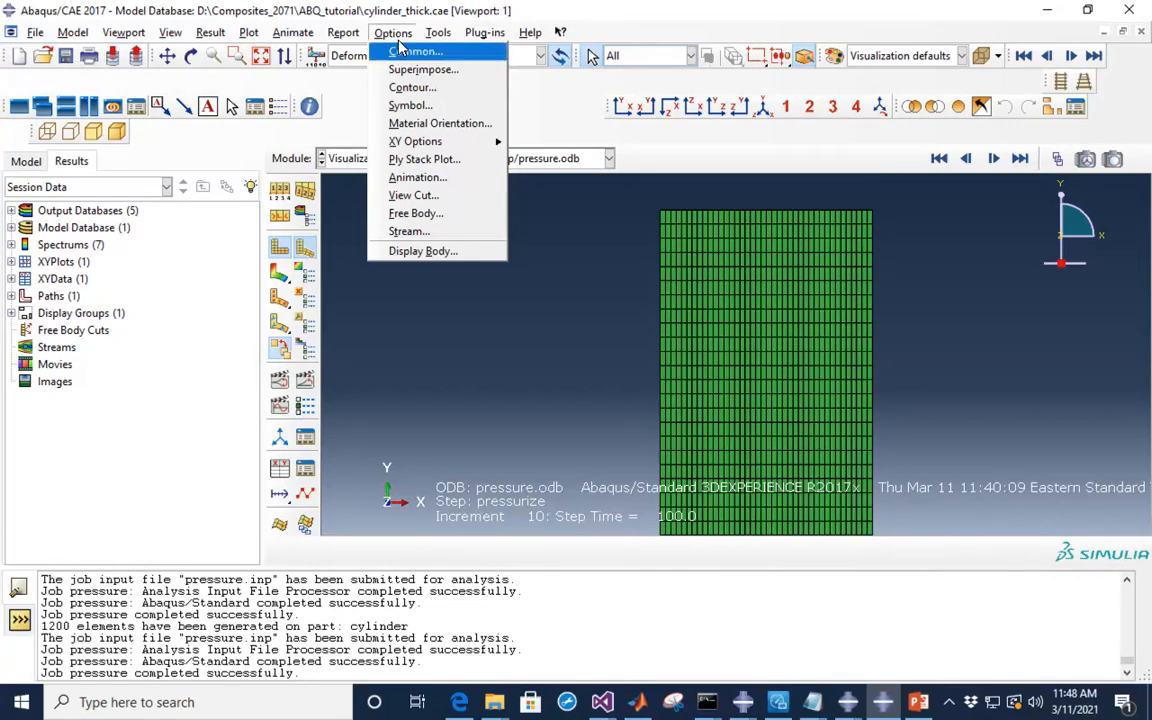
# - Apply a uniform deformation scale factor of 1000 in Common Plot Options
pyautogui.click(400, 50)
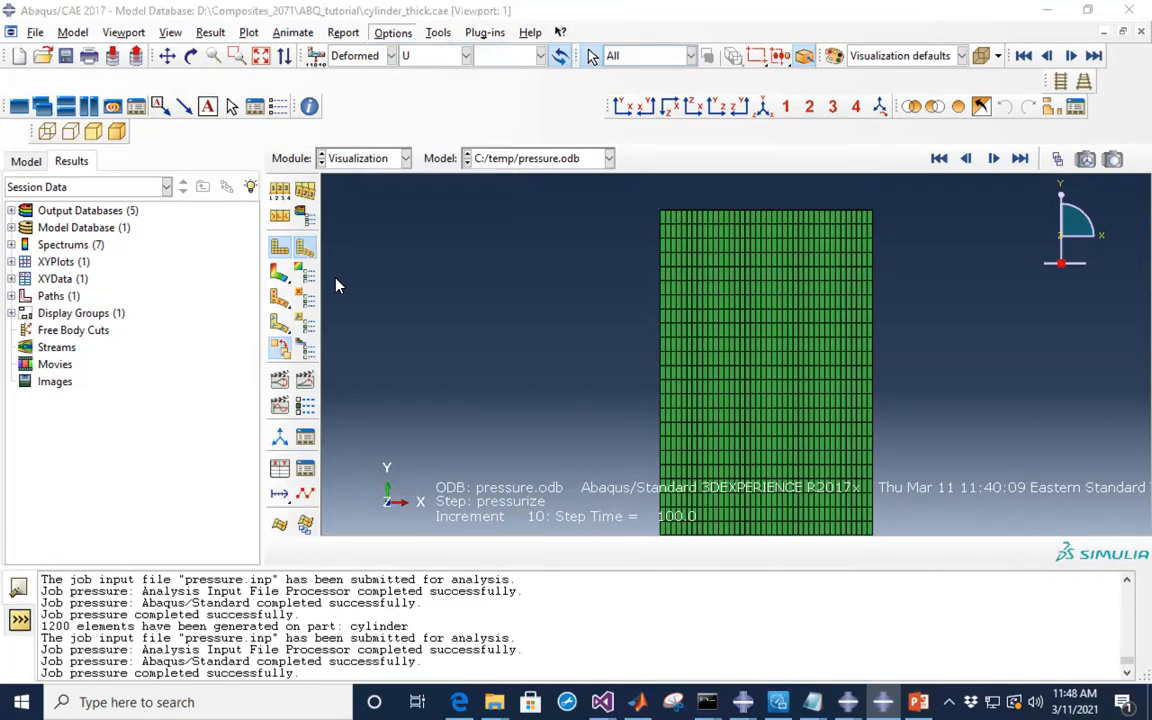
pyautogui.moveTo(172, 136); pyautogui.dragTo(236, 126)
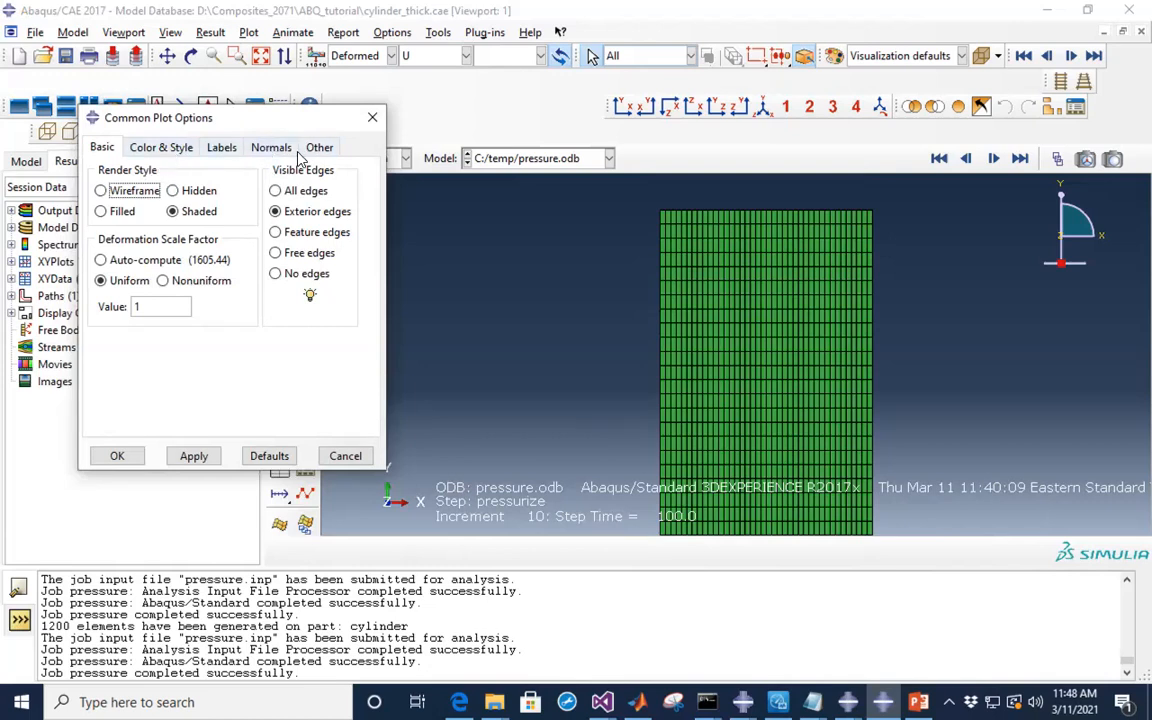
pyautogui.click(151, 307)
pyautogui.write('000')
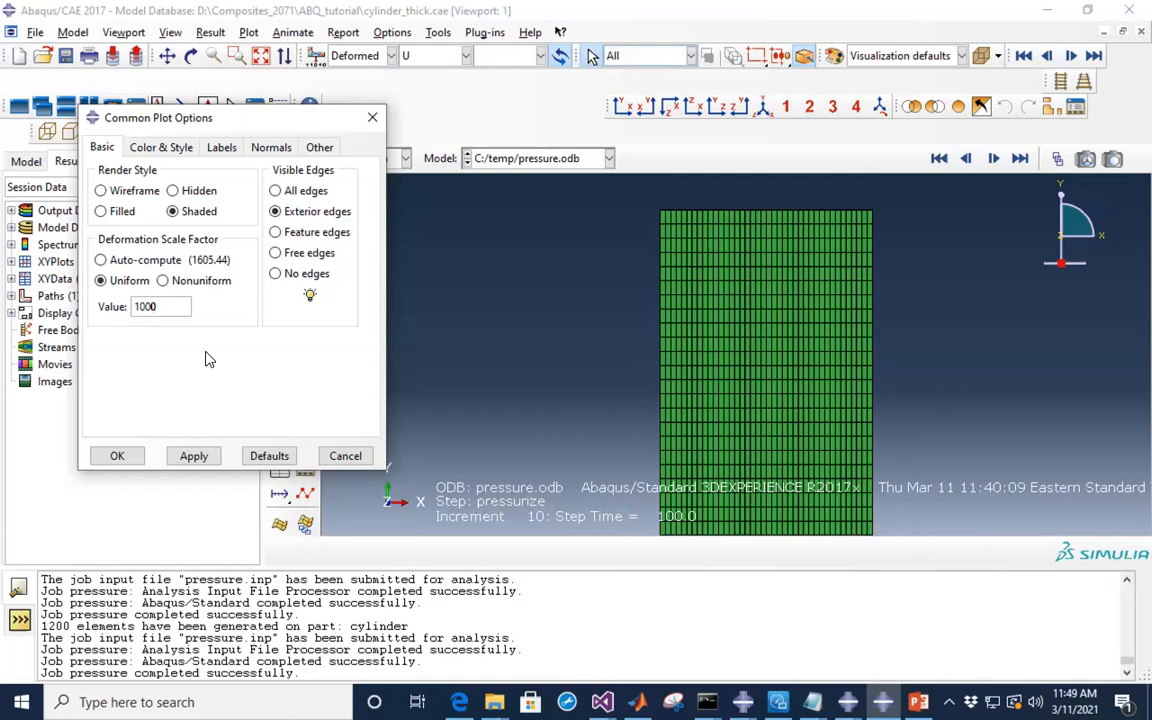
pyautogui.click(193, 456)
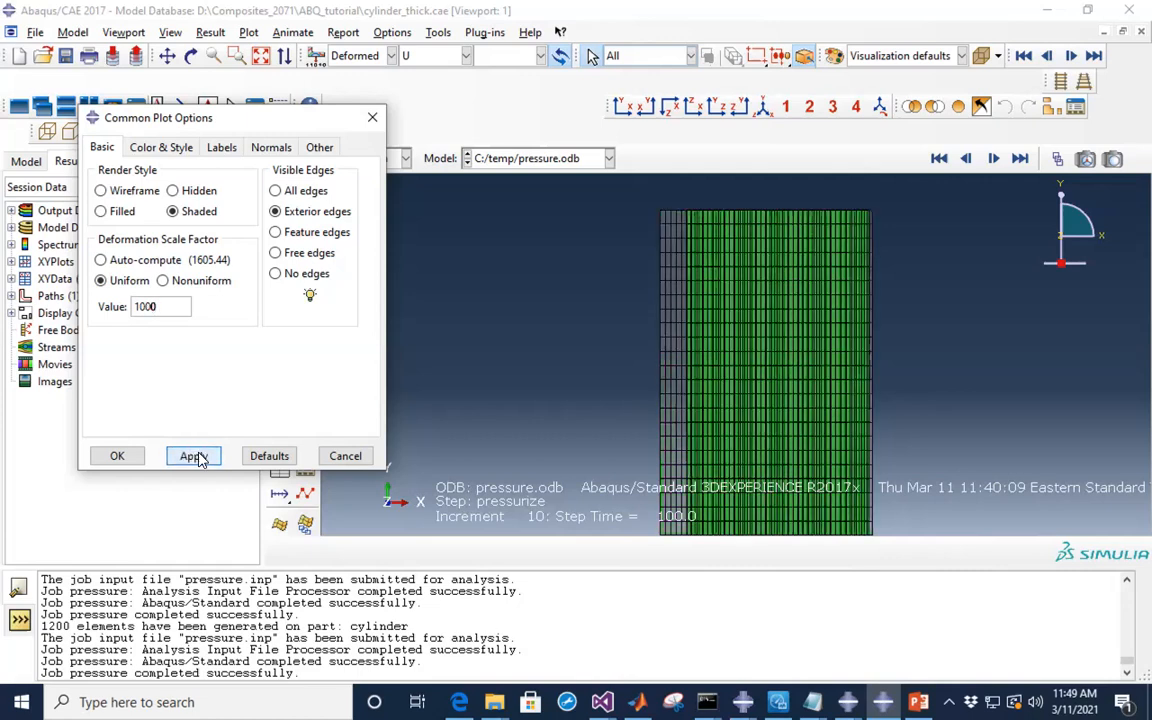
pyautogui.scroll(3, 725, 292)
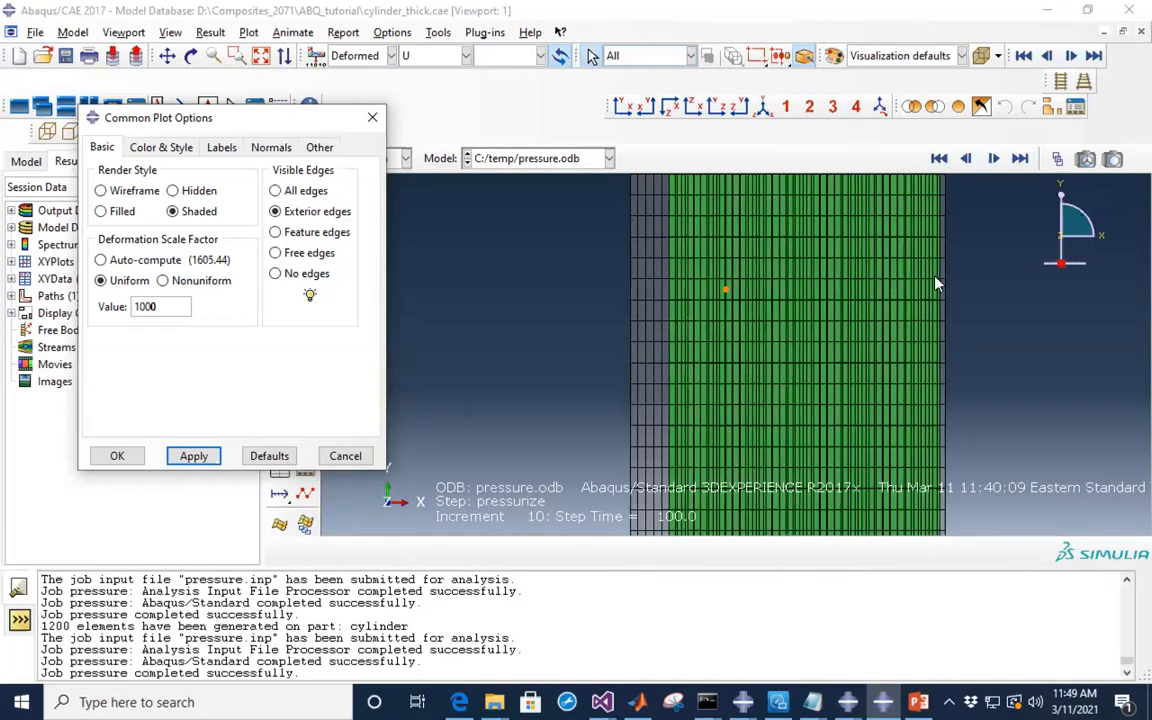
# - Inspect the 1000x exaggerated deformation, marking a node and zooming on the mesh
pyautogui.moveTo(281, 121); pyautogui.dragTo(74, 177)
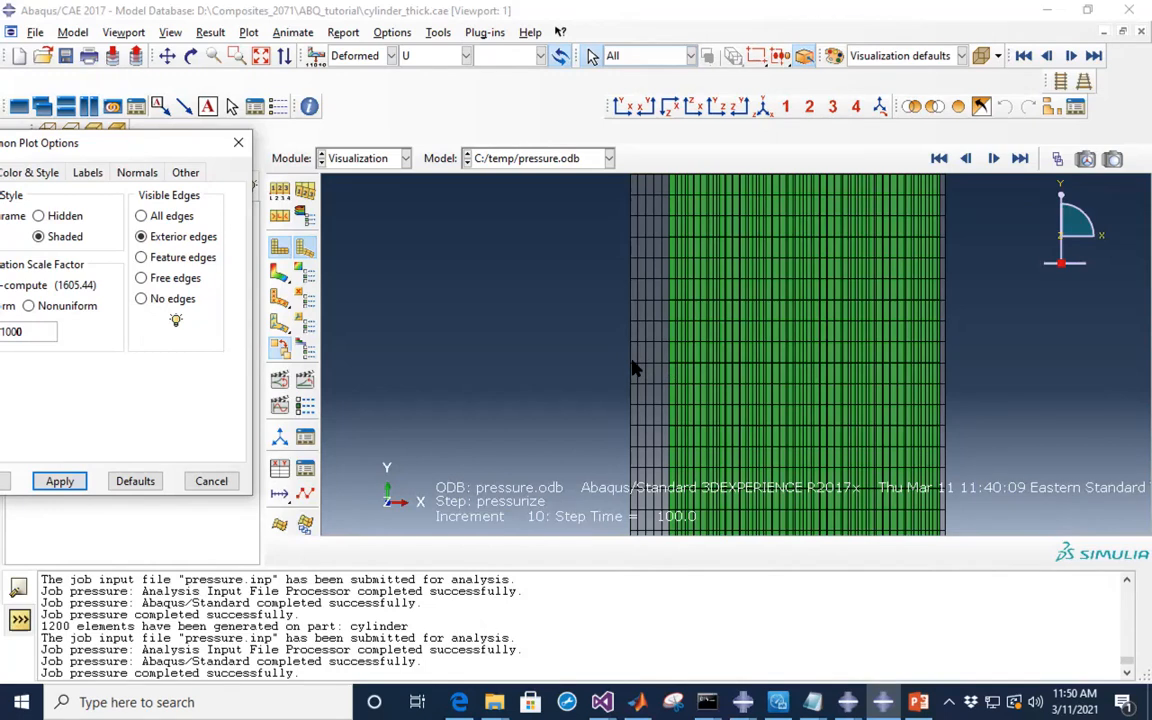
pyautogui.click(667, 362)
pyautogui.moveTo(182, 143); pyautogui.dragTo(281, 102)
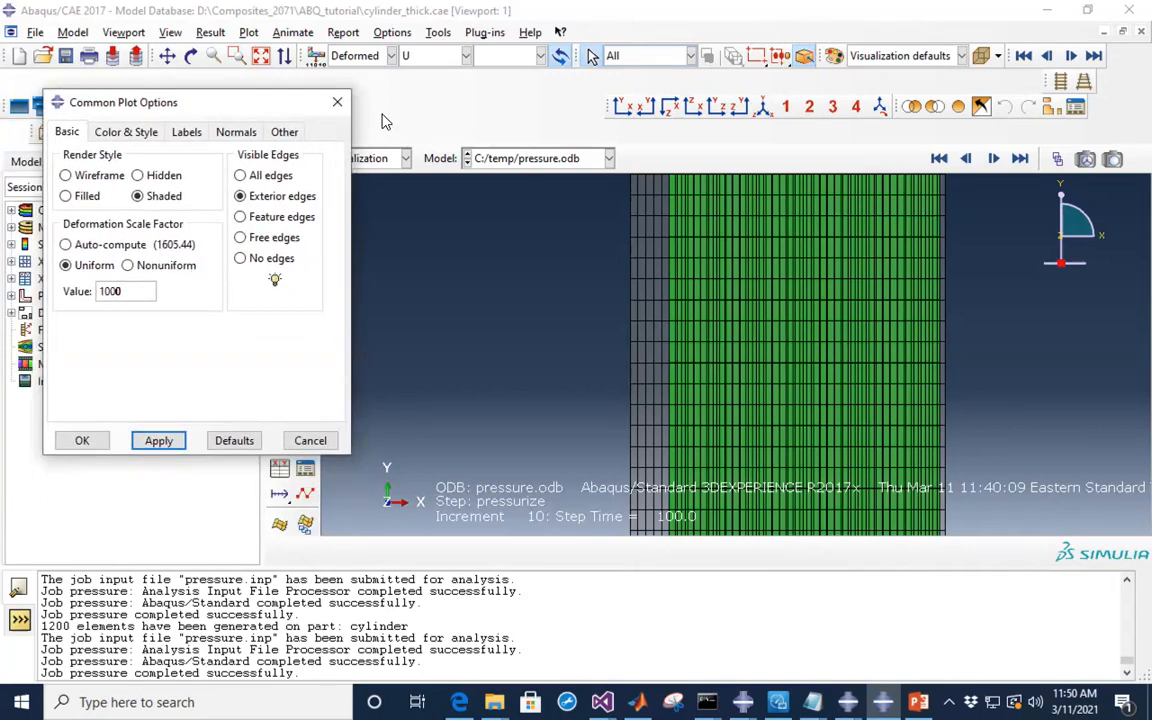
pyautogui.scroll(-5, 760, 340)
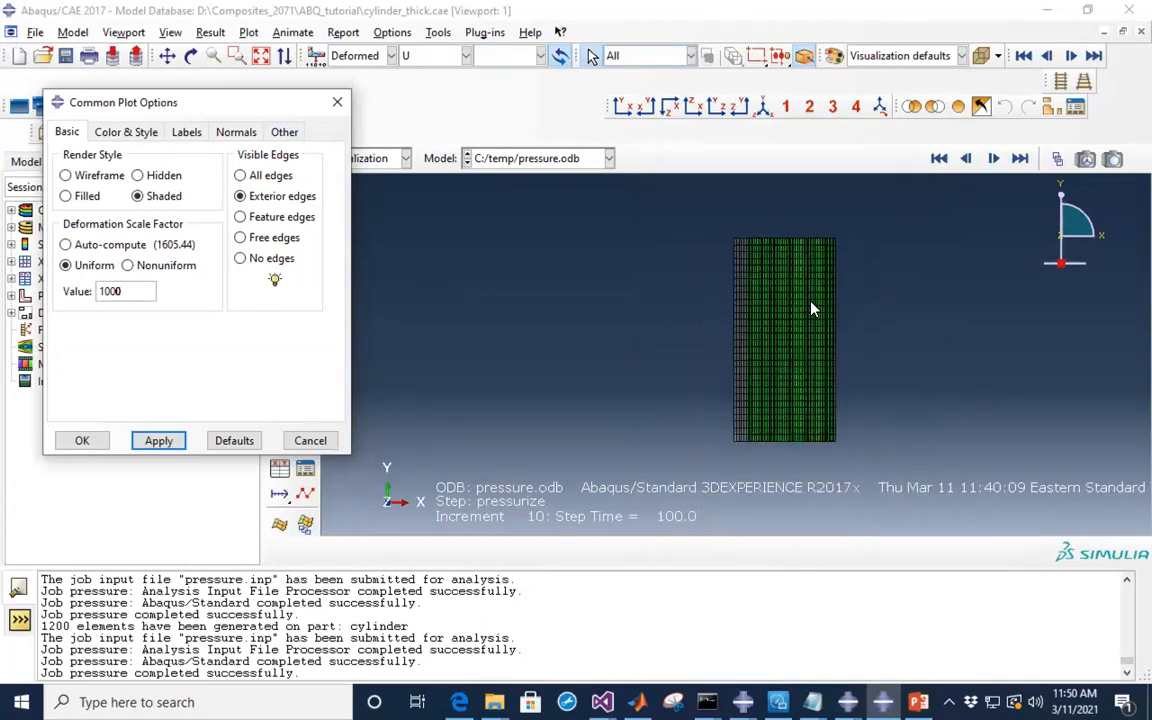
pyautogui.scroll(3, 812, 305)
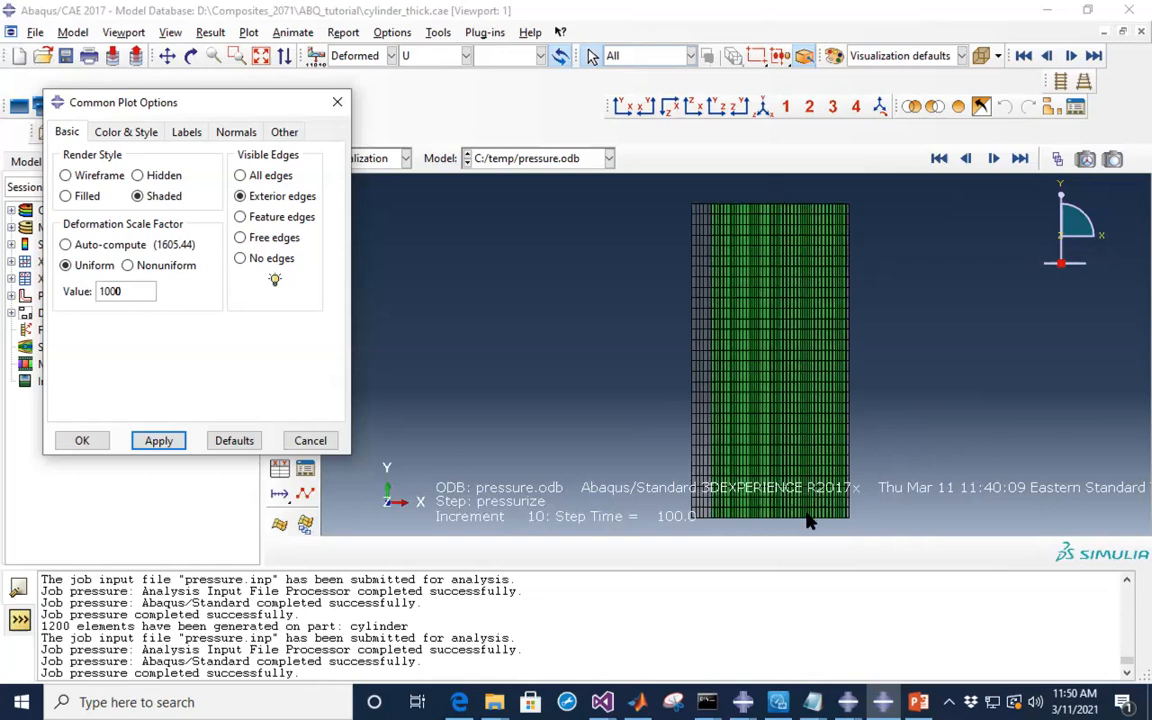
pyautogui.scroll(1, 808, 532)
pyautogui.scroll(3, 810, 530)
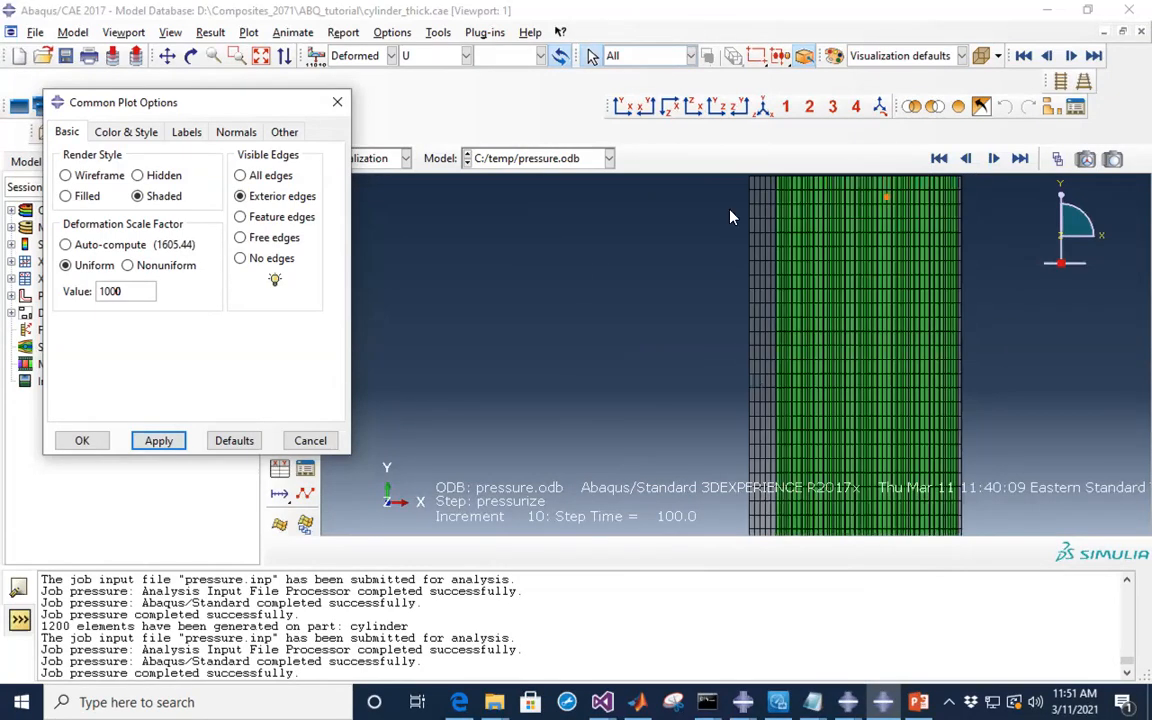
# - Reset the deformation scale factor to 1 and close Common Plot Options
pyautogui.moveTo(123, 291); pyautogui.dragTo(104, 292)
pyautogui.press('BackSpace')
pyautogui.click(155, 444)
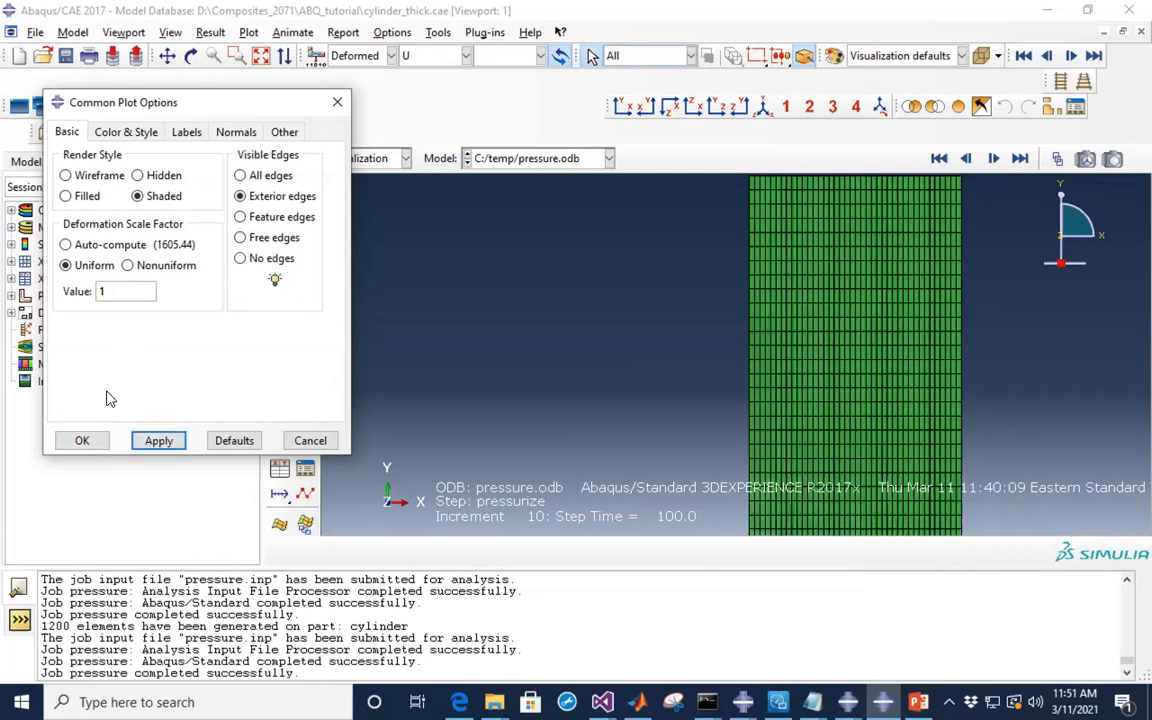
pyautogui.click(82, 440)
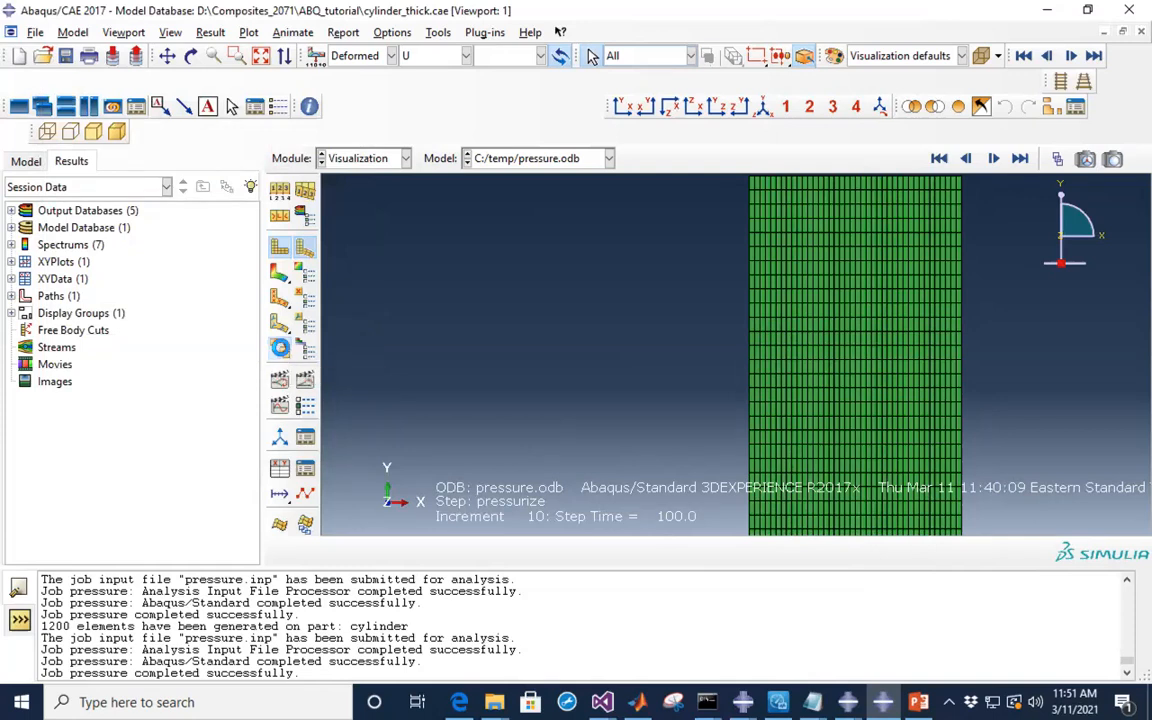
# - Plot stress contours on the deformed cylinder, switching from Mises to the S33 component
pyautogui.click(279, 271)
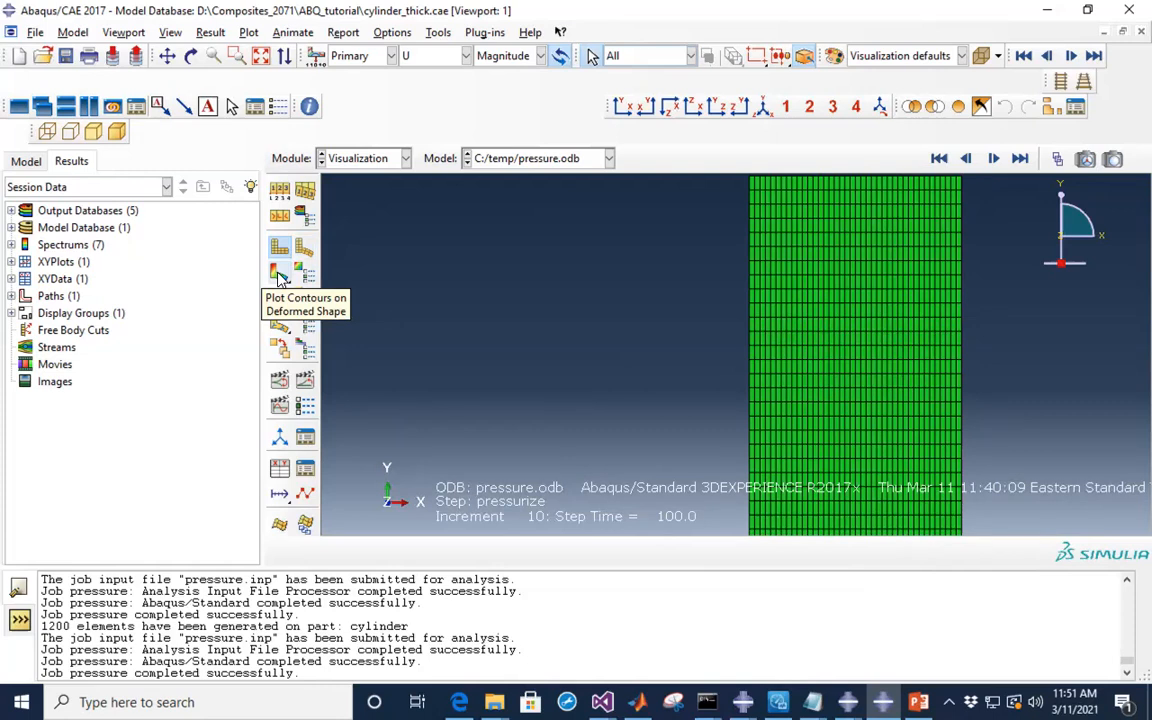
pyautogui.click(280, 274)
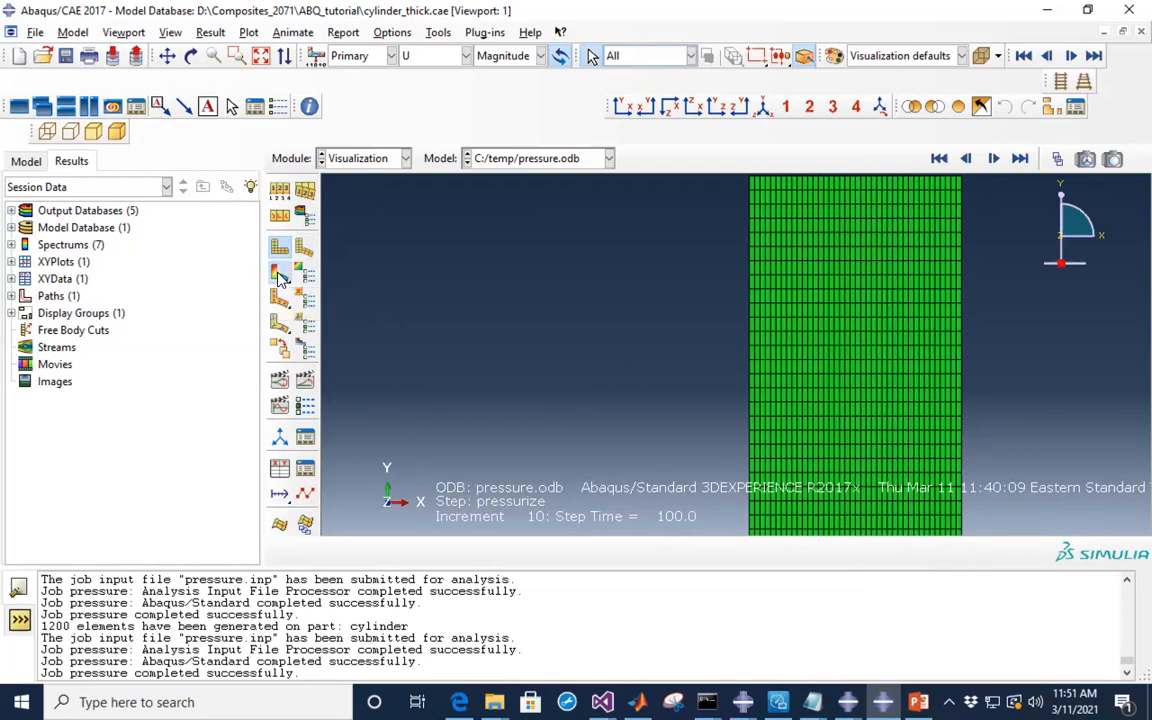
pyautogui.click(466, 56)
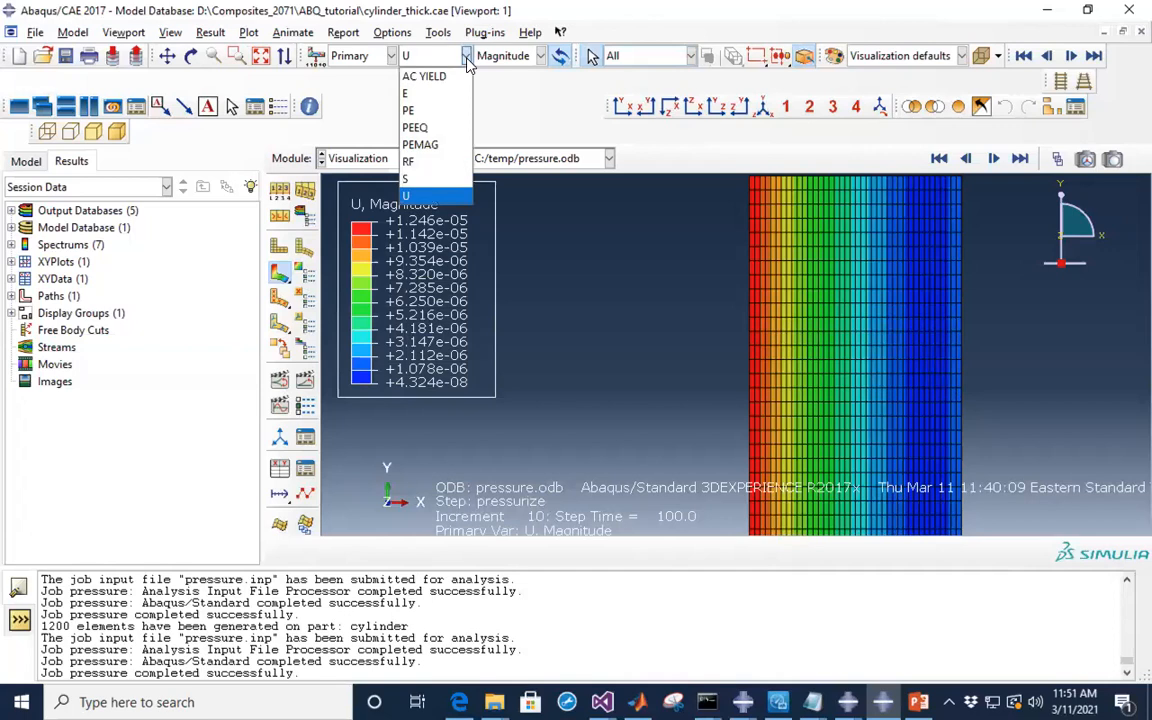
pyautogui.click(410, 180)
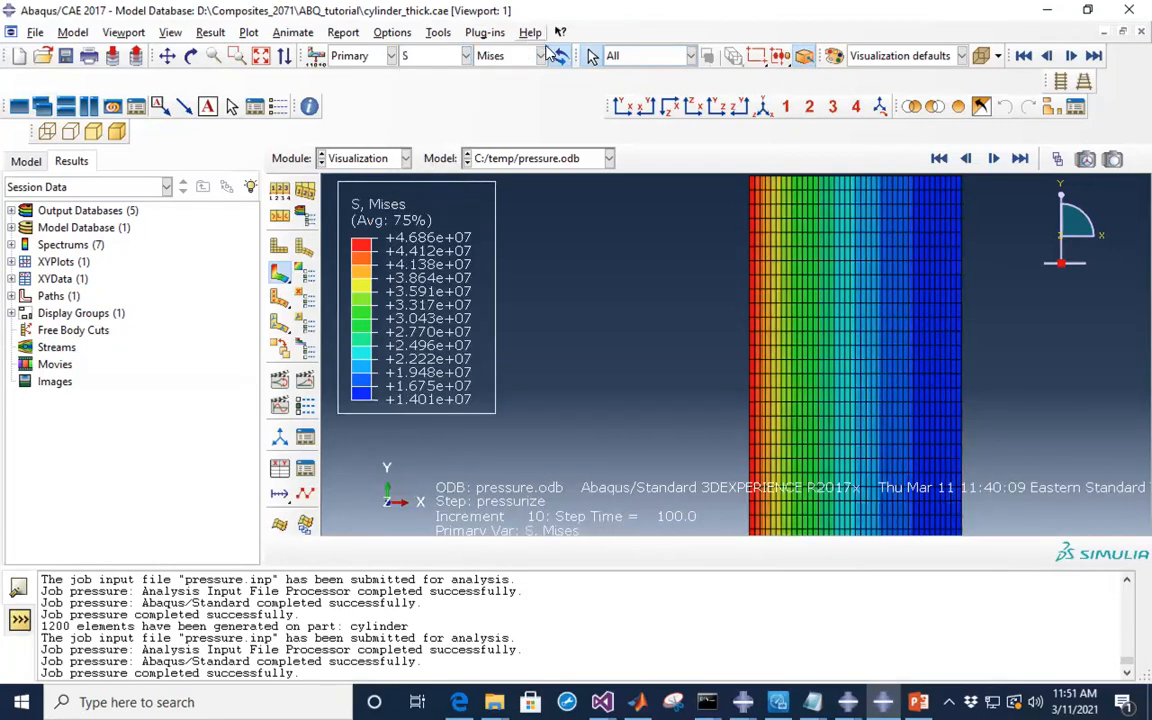
pyautogui.click(540, 56)
pyautogui.scroll(-1, 493, 311)
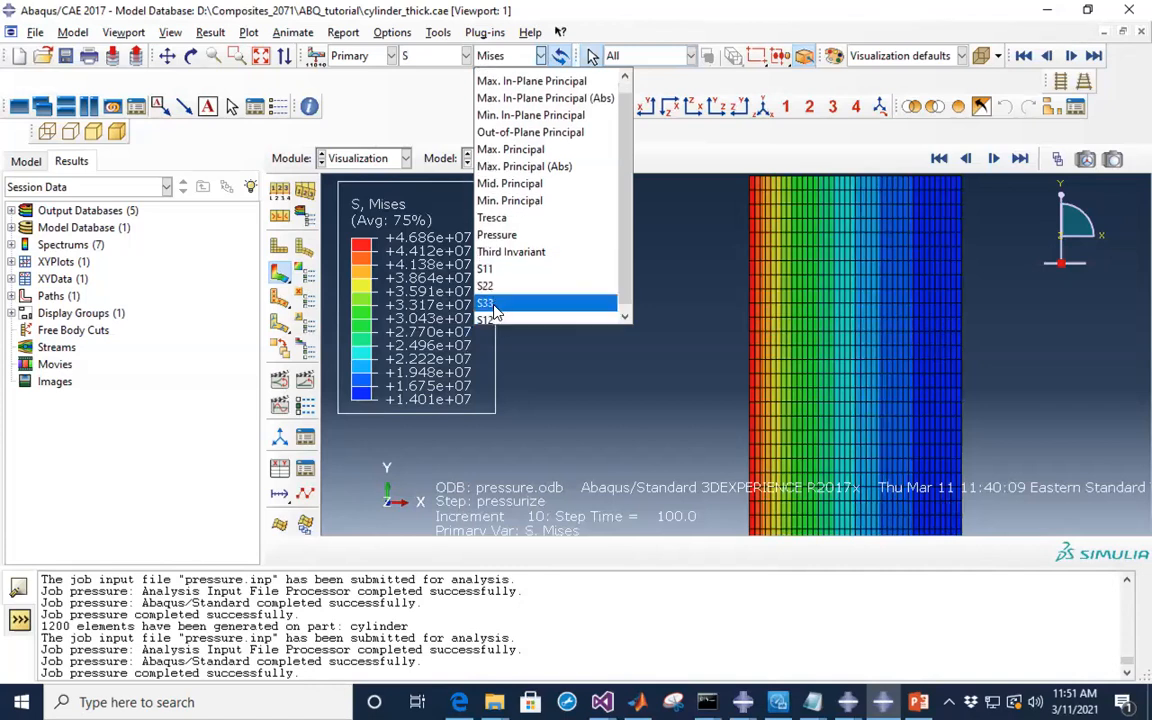
pyautogui.click(490, 303)
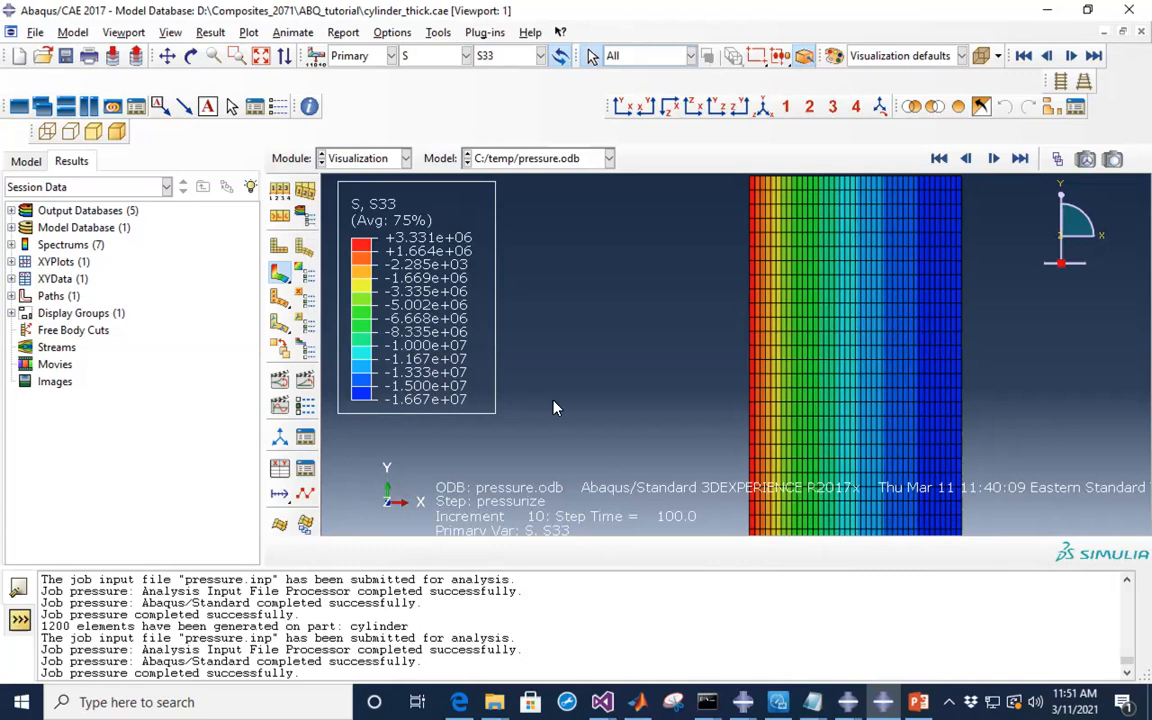
# - Mark two nodes on the S33 contour to inspect their values
pyautogui.click(799, 375)
pyautogui.click(816, 246)
pyautogui.click(385, 160)
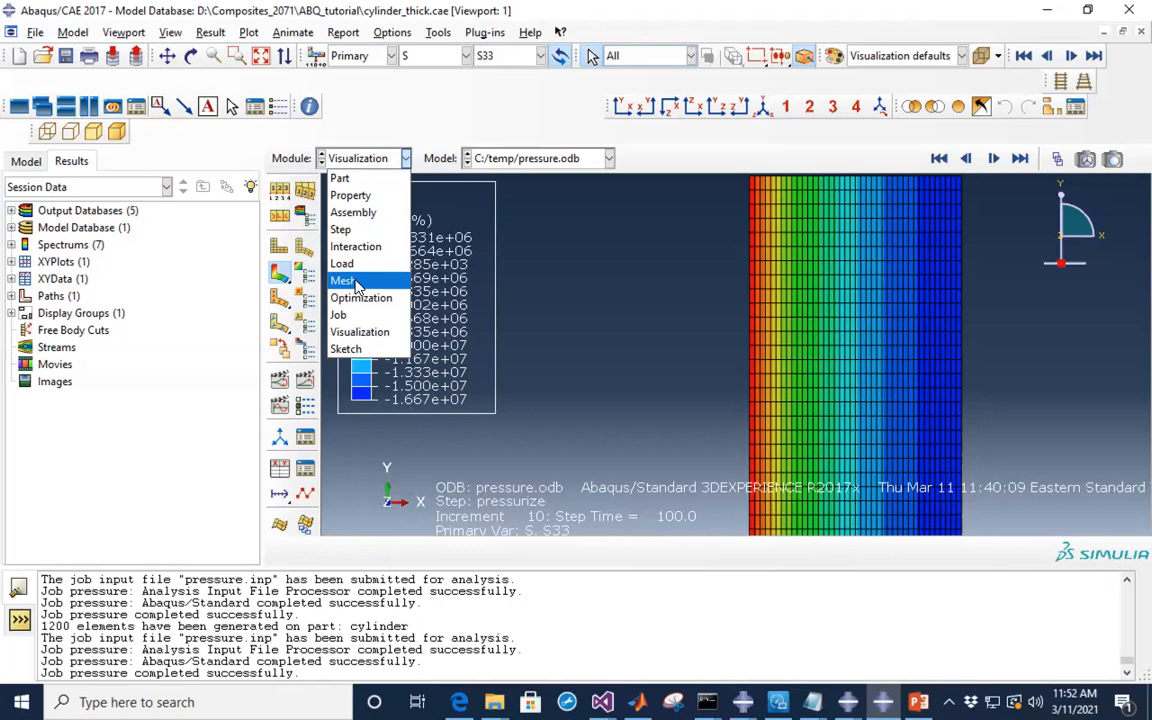
# - Switch to the Mesh module and zoom the cylinder view
pyautogui.click(350, 281)
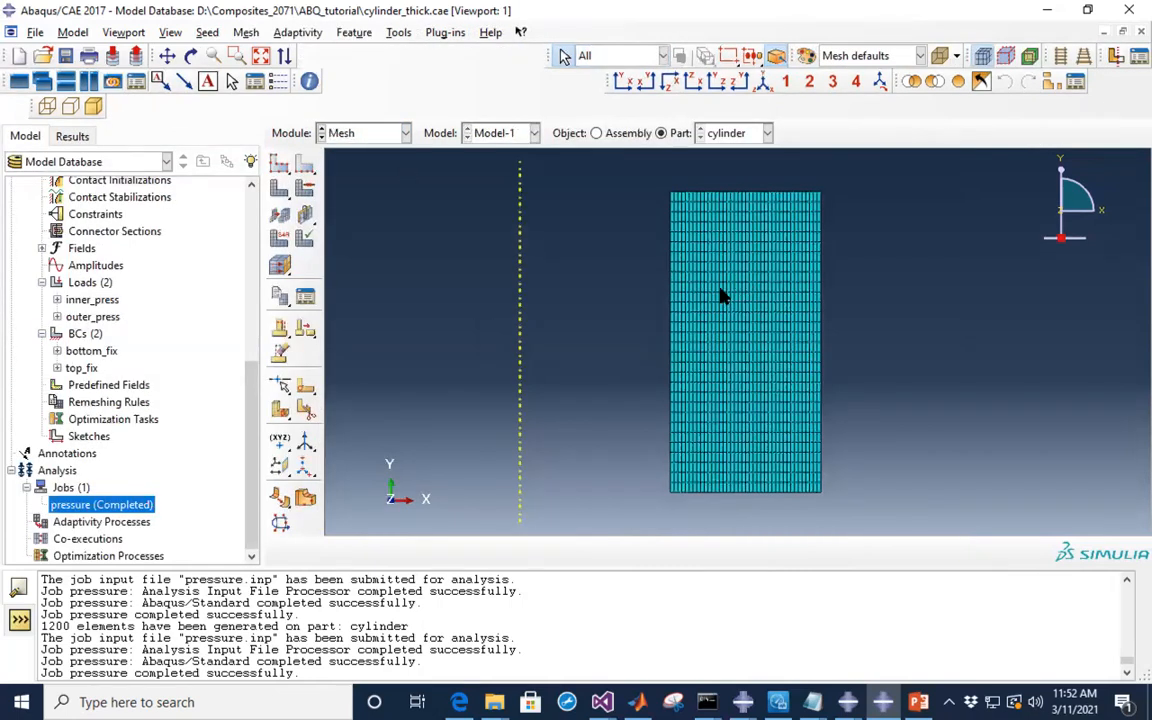
pyautogui.scroll(2, 722, 292)
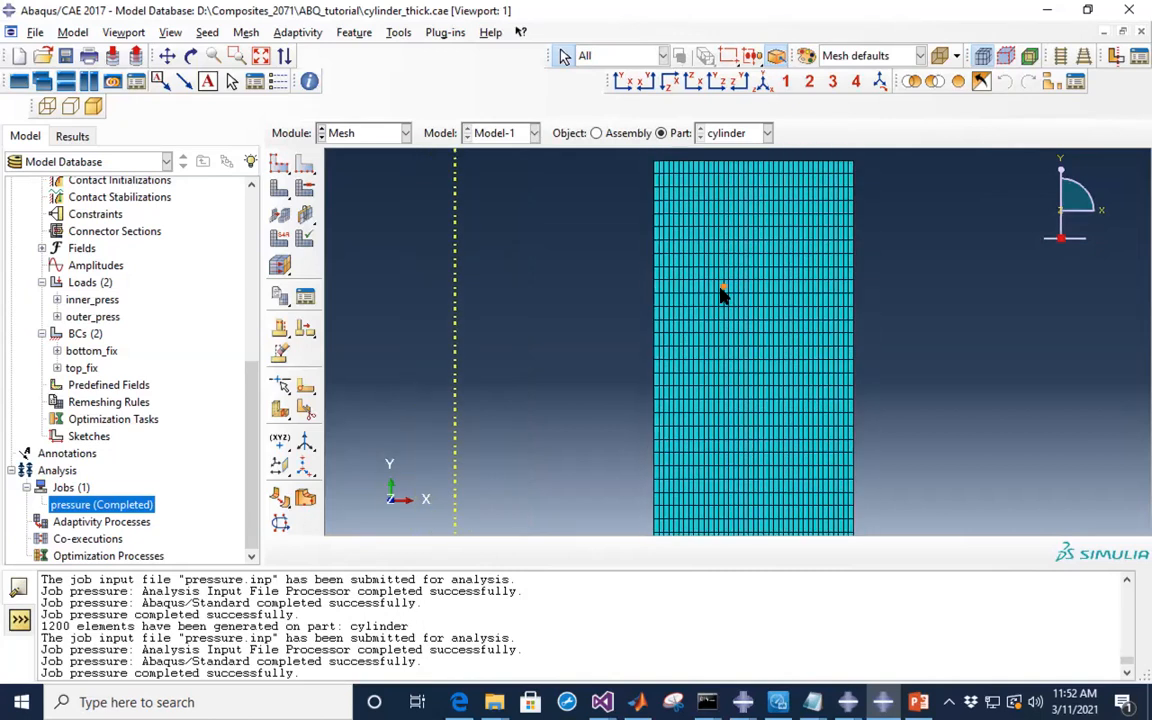
pyautogui.scroll(-1, 722, 292)
pyautogui.scroll(1, 714, 341)
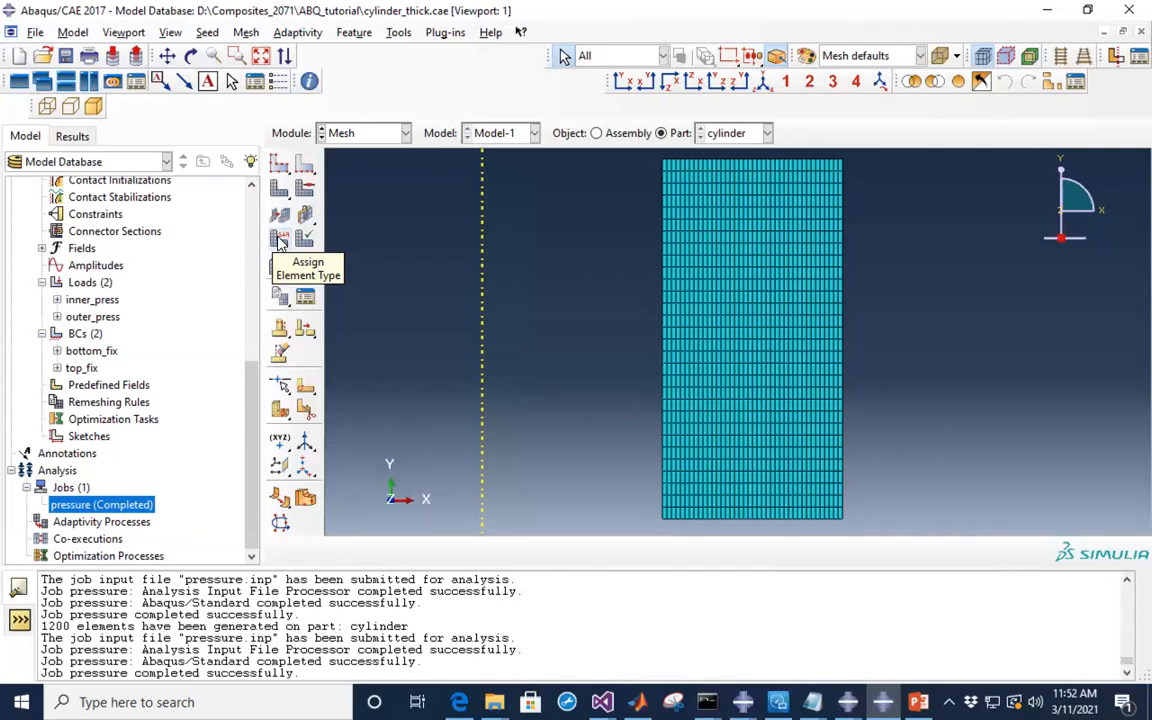
# - Assign linear, hybrid, fully integrated CAX4H elements to the cylinder face
pyautogui.click(280, 242)
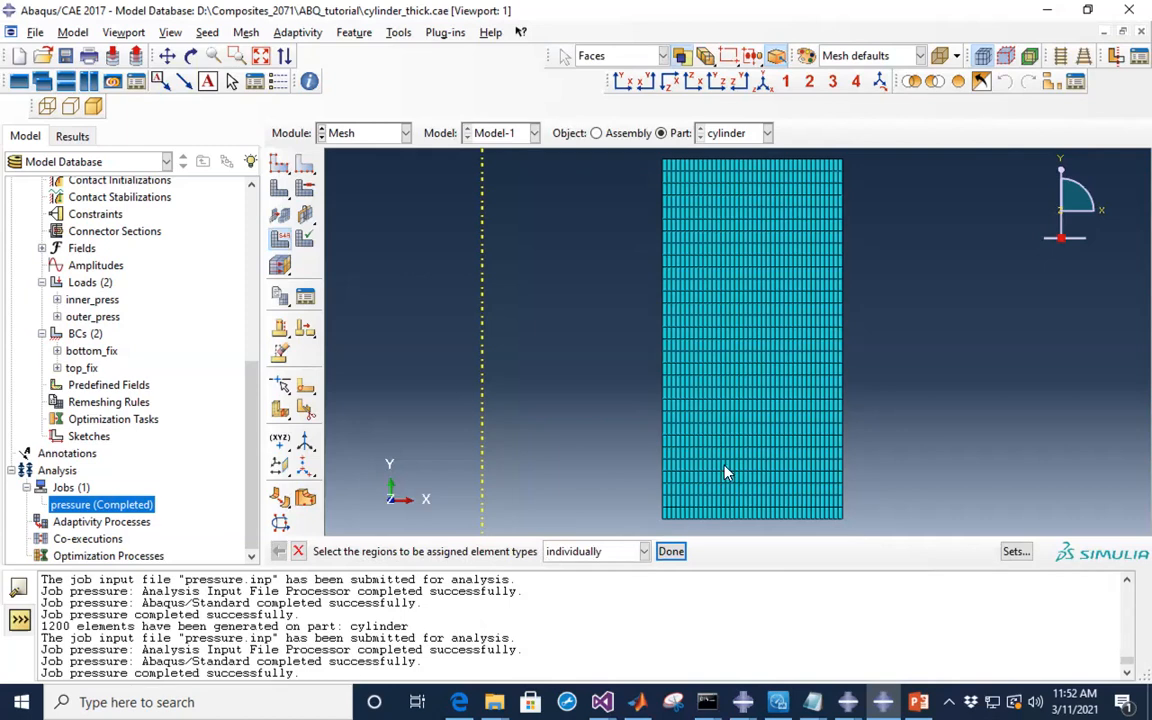
pyautogui.click(748, 448)
pyautogui.click(754, 438)
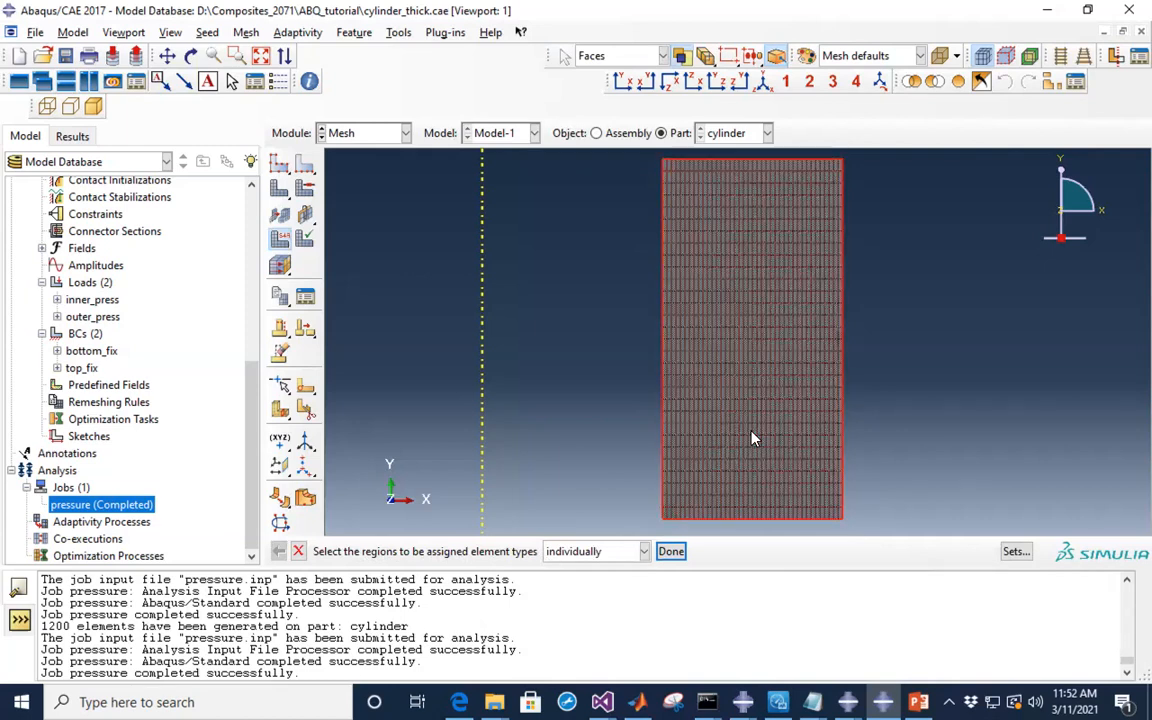
pyautogui.click(669, 551)
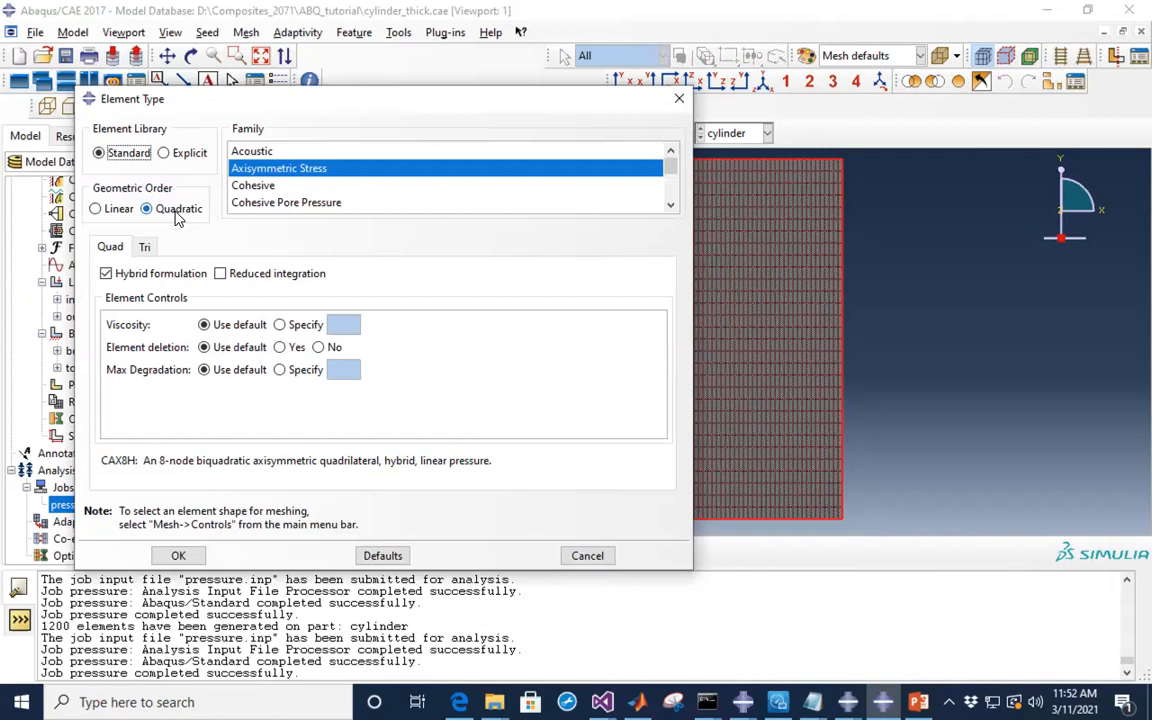
pyautogui.click(114, 212)
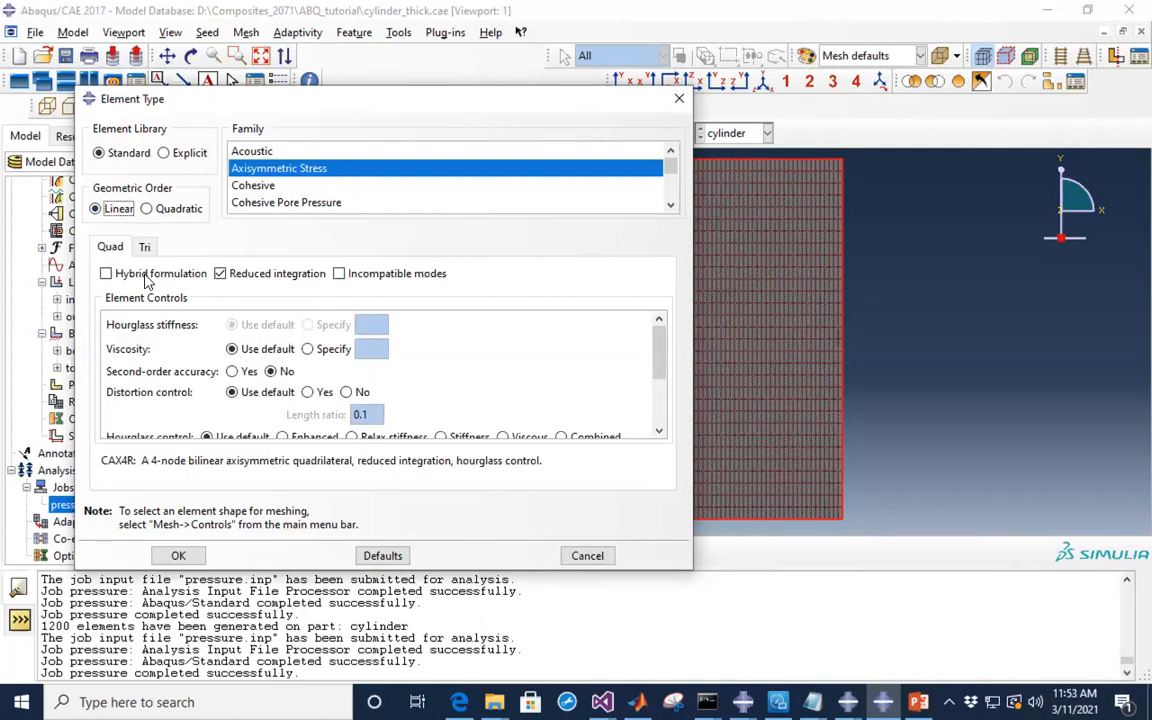
pyautogui.click(107, 276)
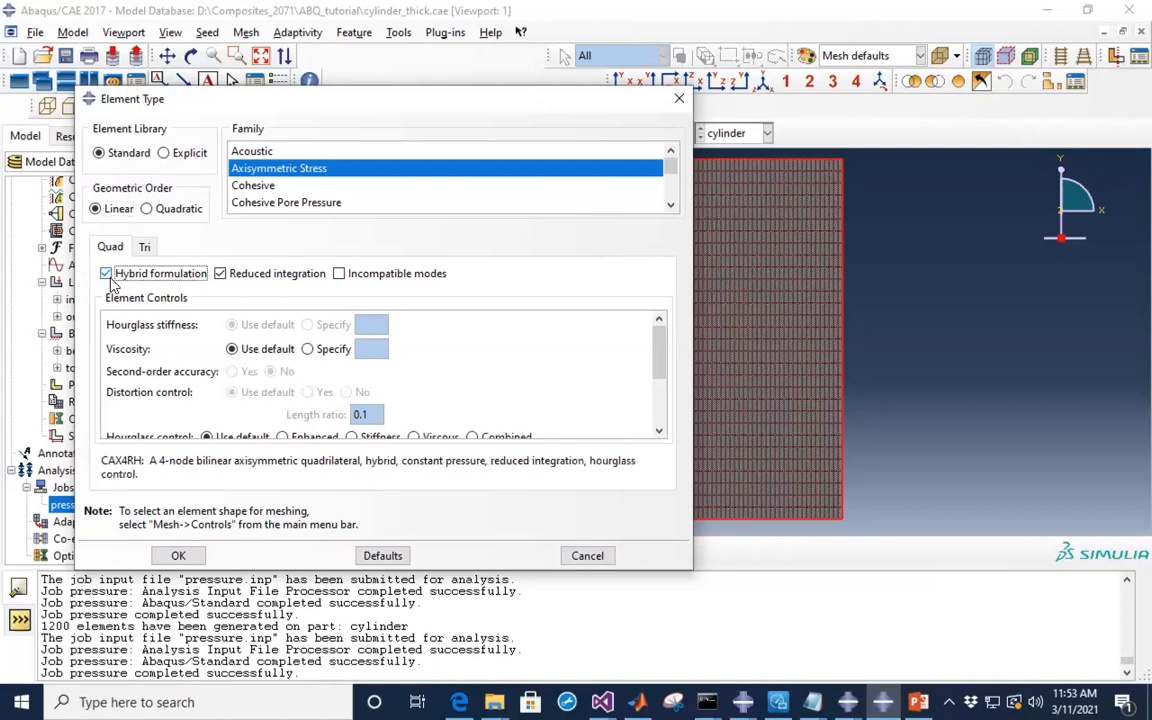
pyautogui.click(219, 275)
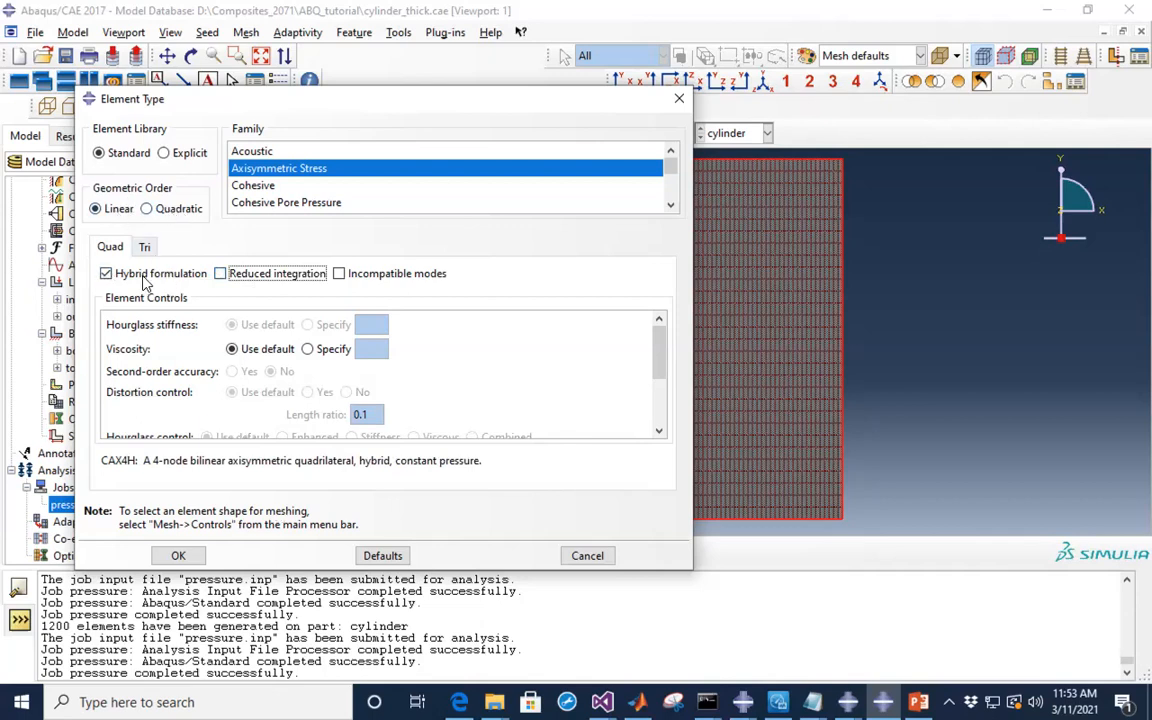
pyautogui.click(180, 556)
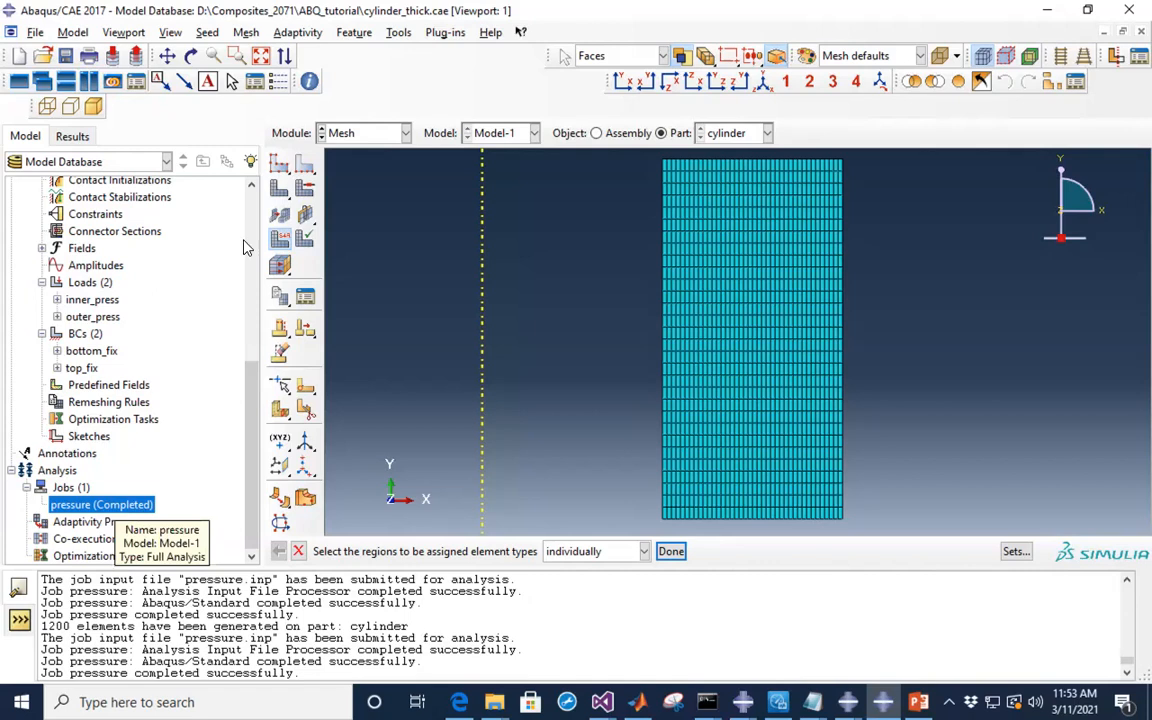
# - Resubmit the pressure job, overwriting old files, and plot its Mises contours (+1.413e+07 to +4.575e+07)
pyautogui.click(375, 136)
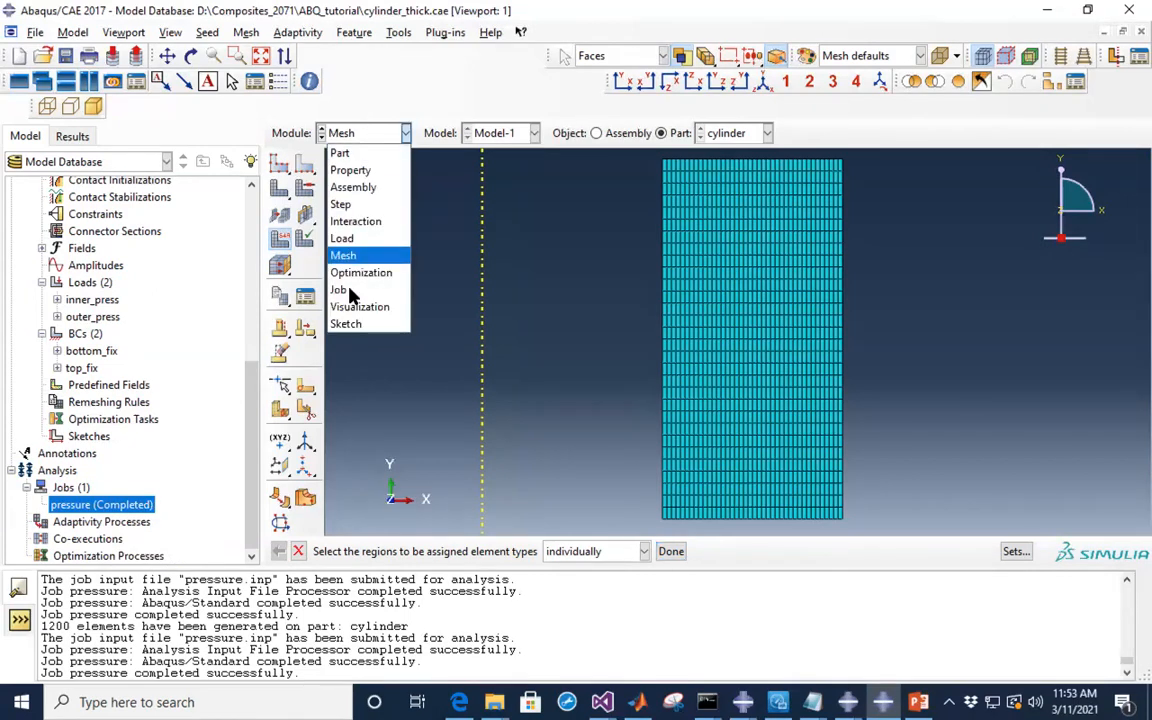
pyautogui.click(340, 290)
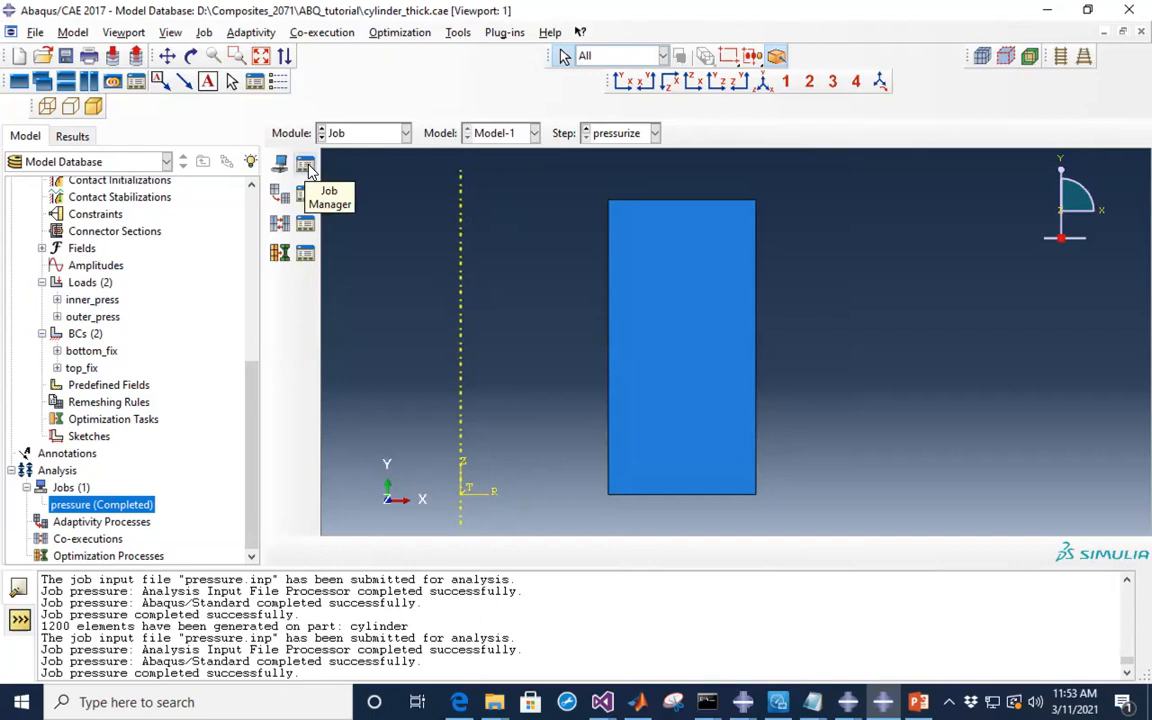
pyautogui.click(306, 167)
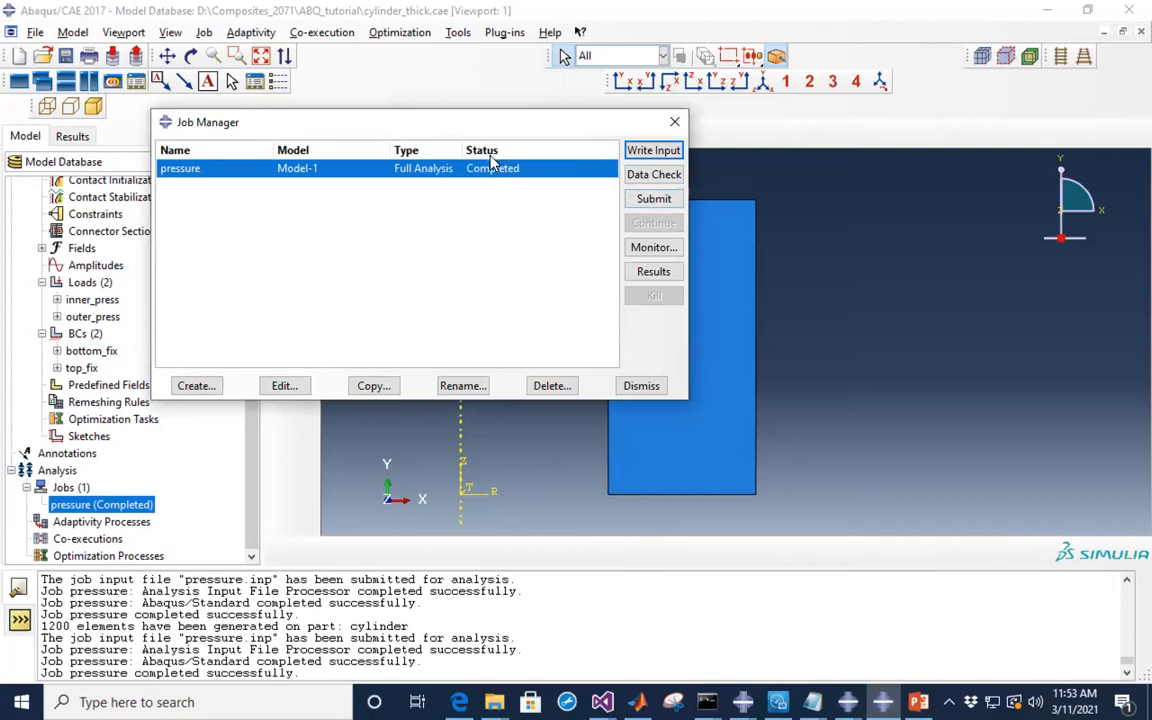
pyautogui.click(655, 200)
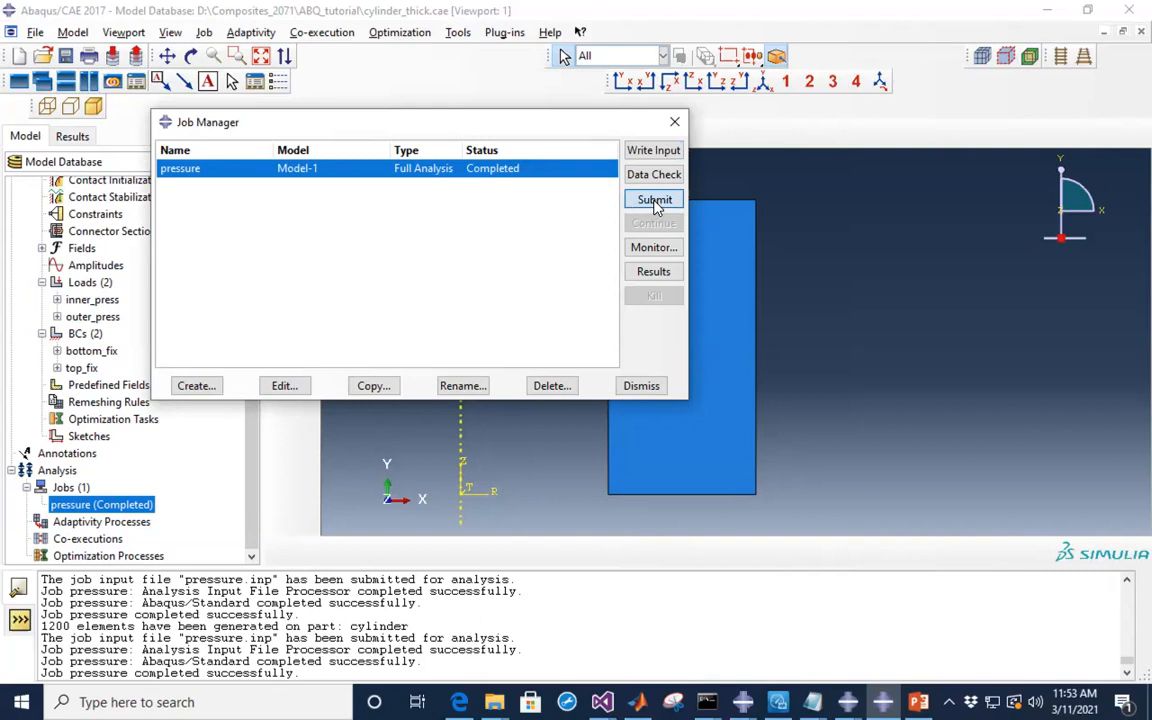
pyautogui.click(655, 200)
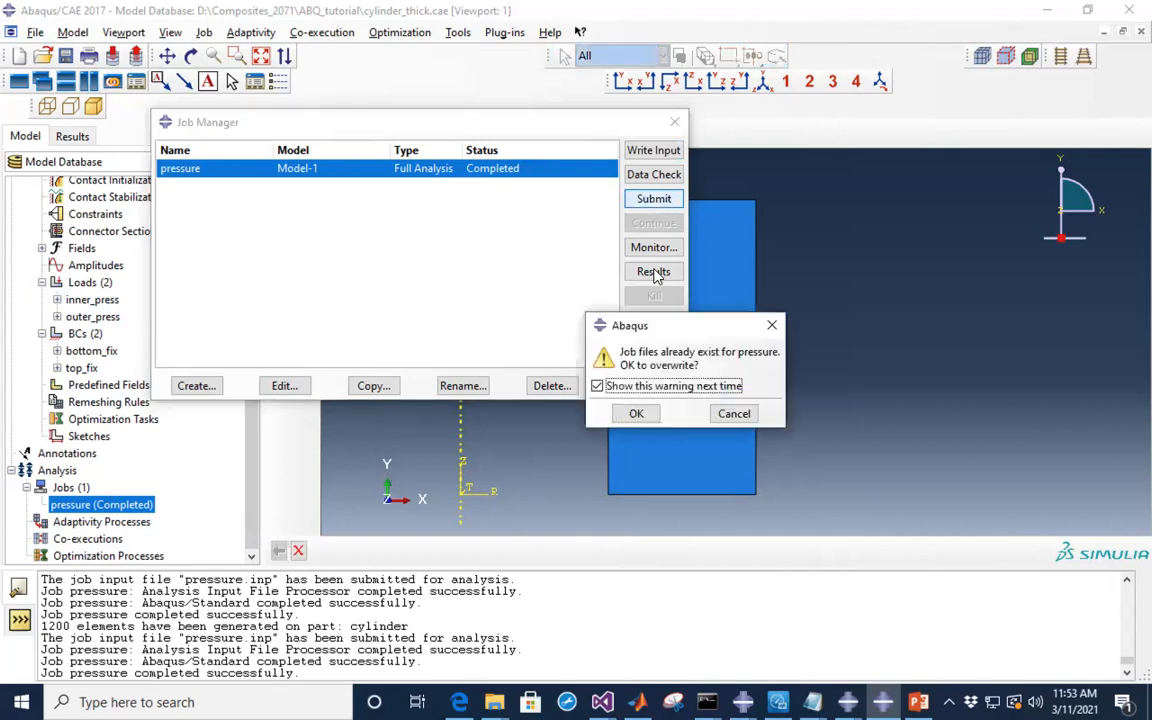
pyautogui.click(638, 414)
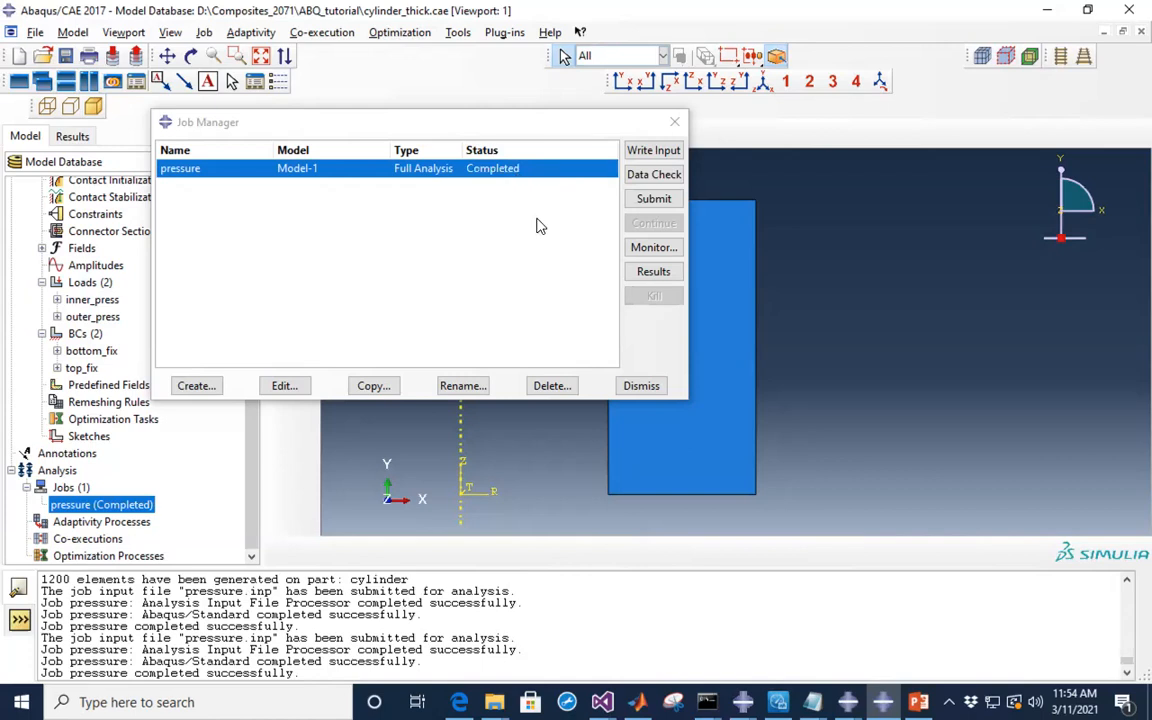
pyautogui.click(655, 274)
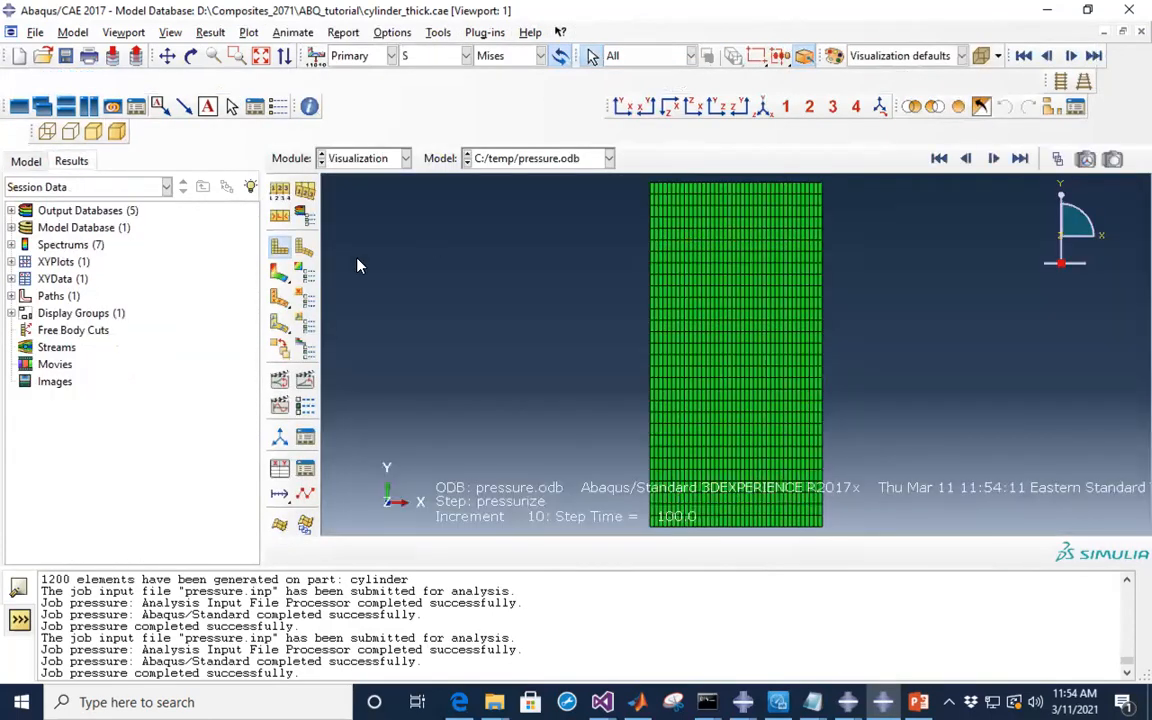
pyautogui.click(279, 278)
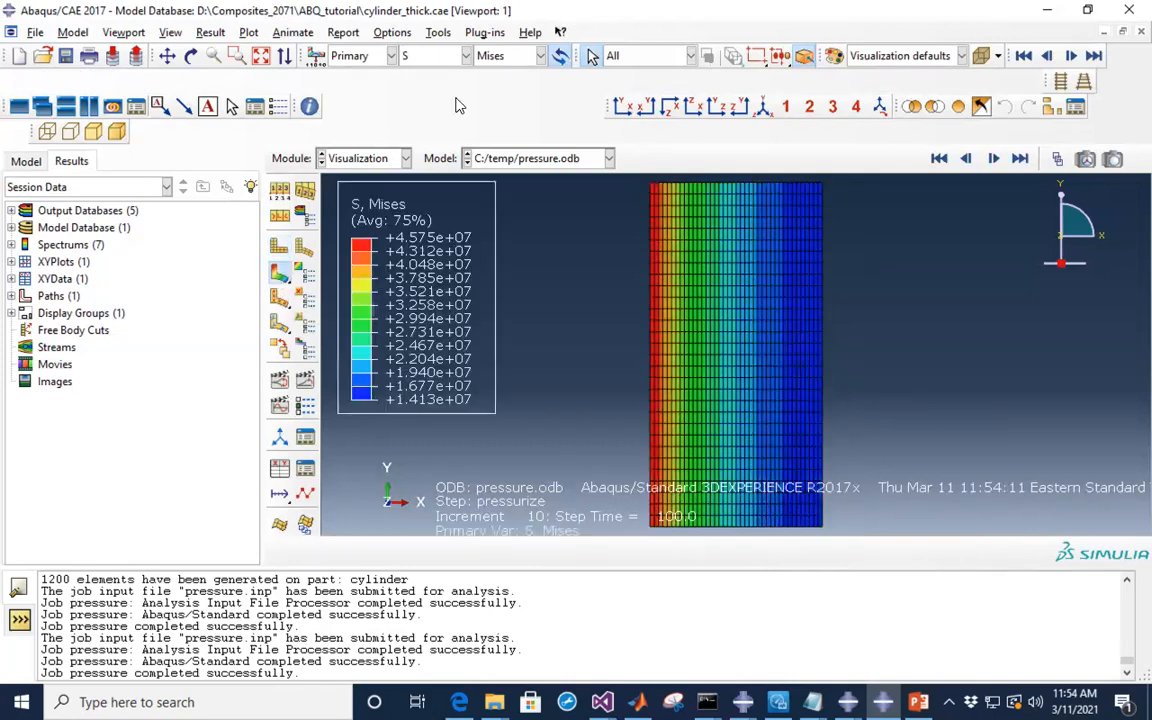
# - Show the CAX4H results as S33 contours, ranging +2.683e+06 to -1.658e+07
pyautogui.click(495, 56)
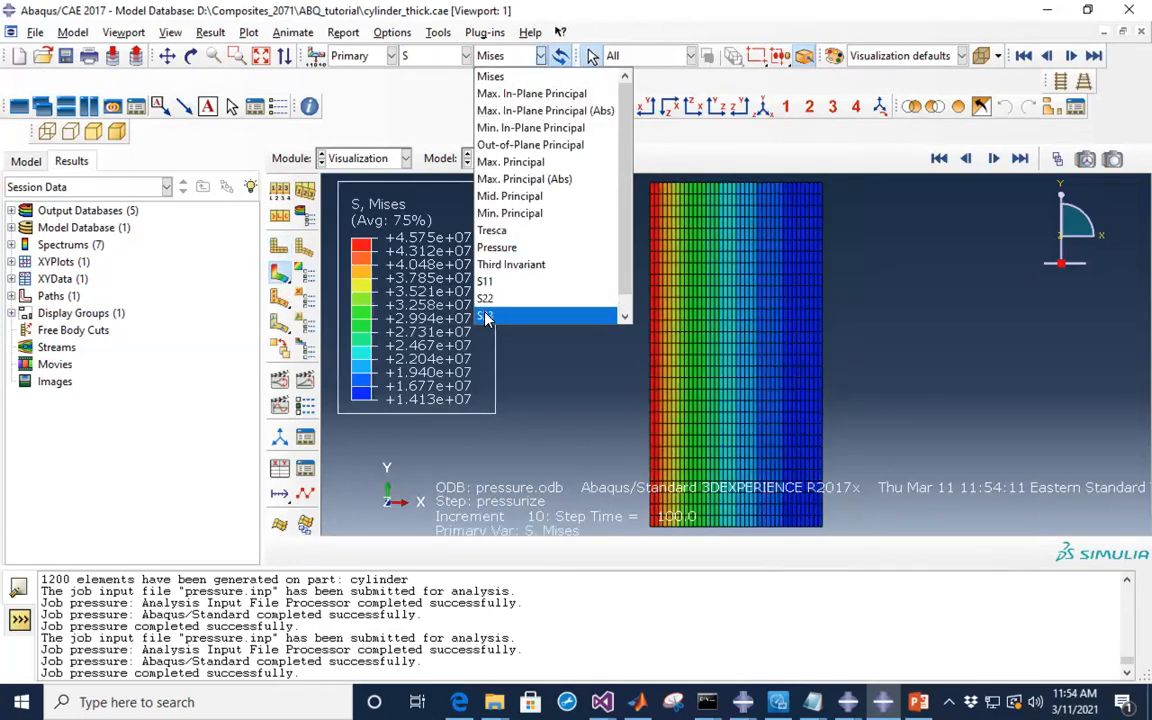
pyautogui.click(487, 317)
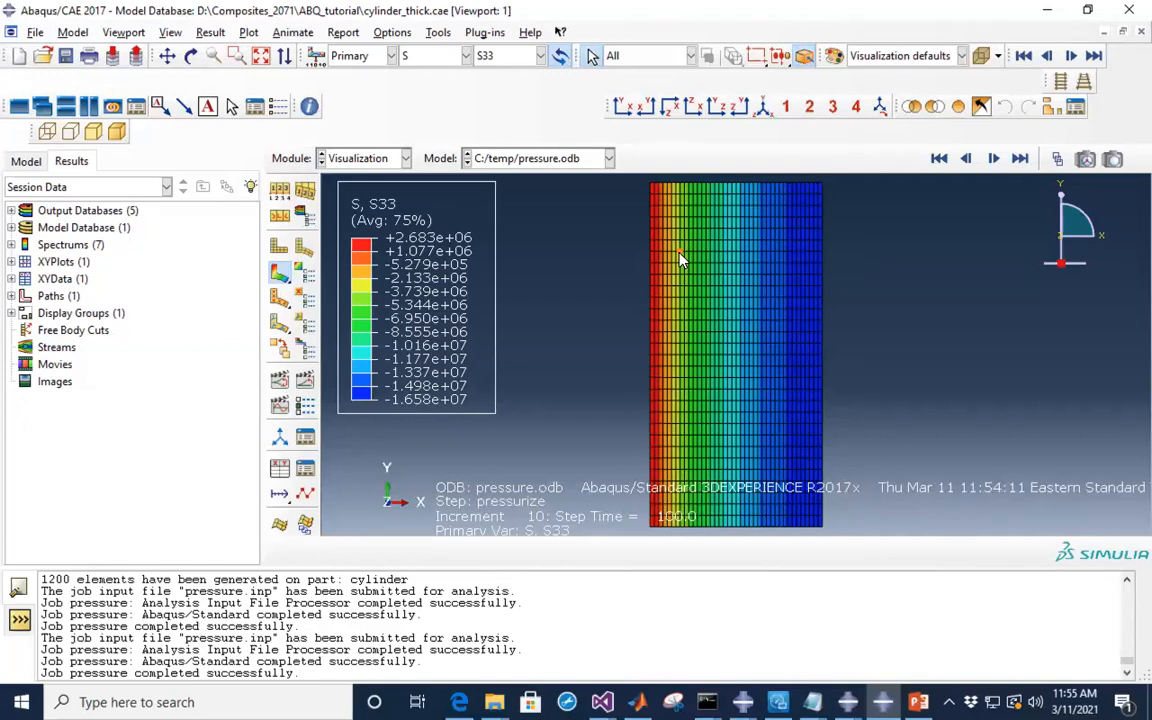
pyautogui.scroll(5, 673, 225)
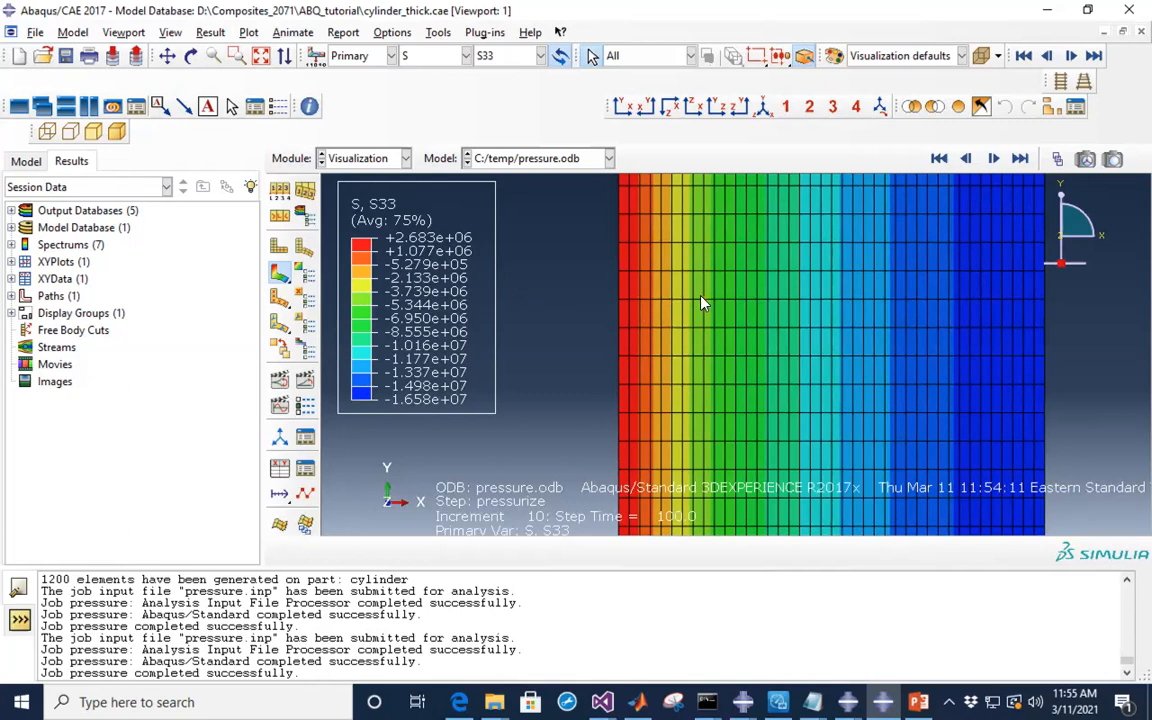
pyautogui.scroll(-4, 702, 303)
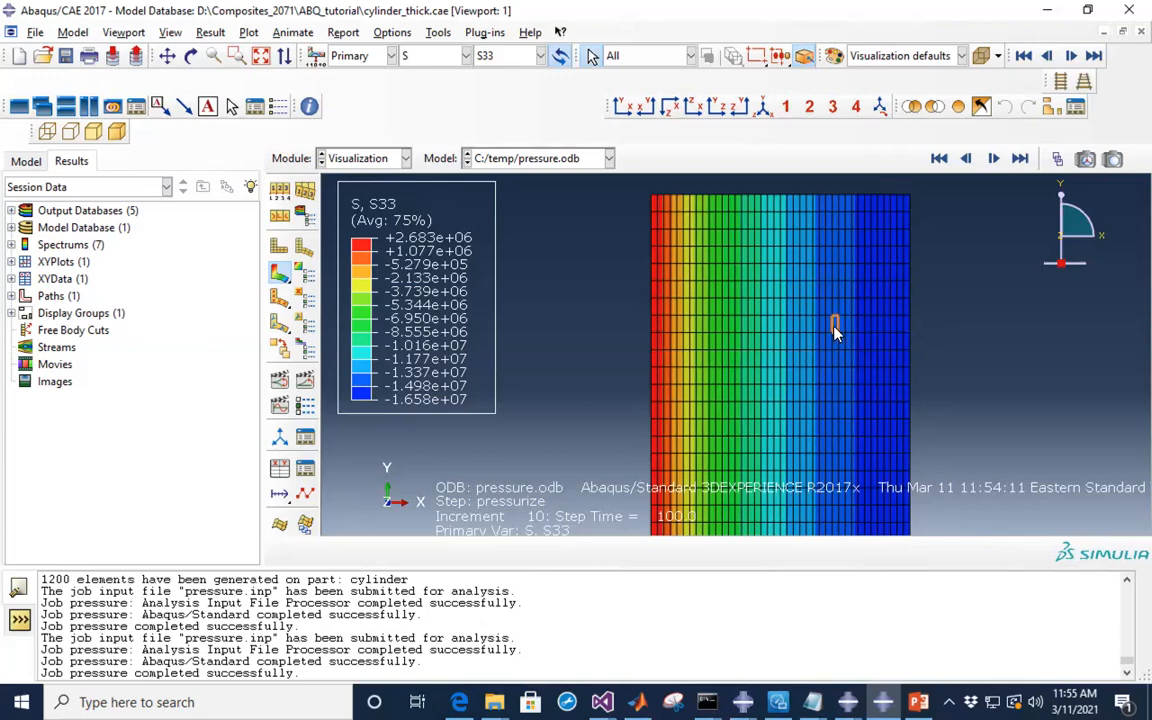
pyautogui.click(406, 160)
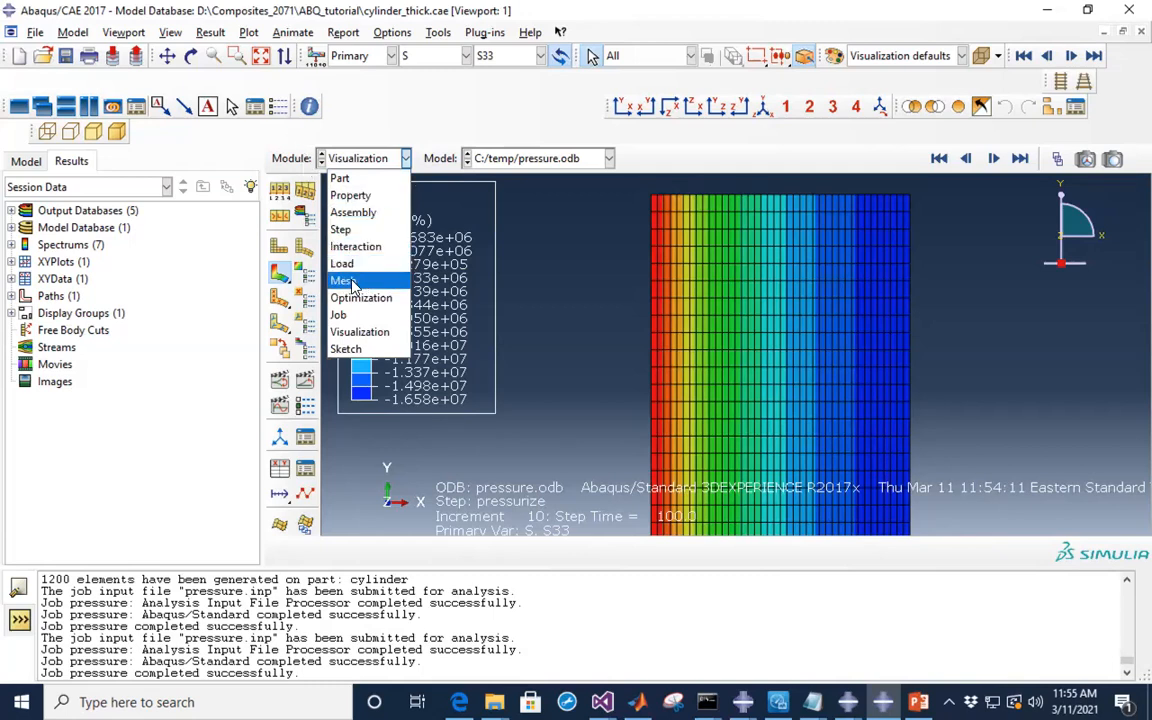
# - In the Mesh module, pick the bottom, top, left and right cylinder edges for local seeding
pyautogui.click(345, 282)
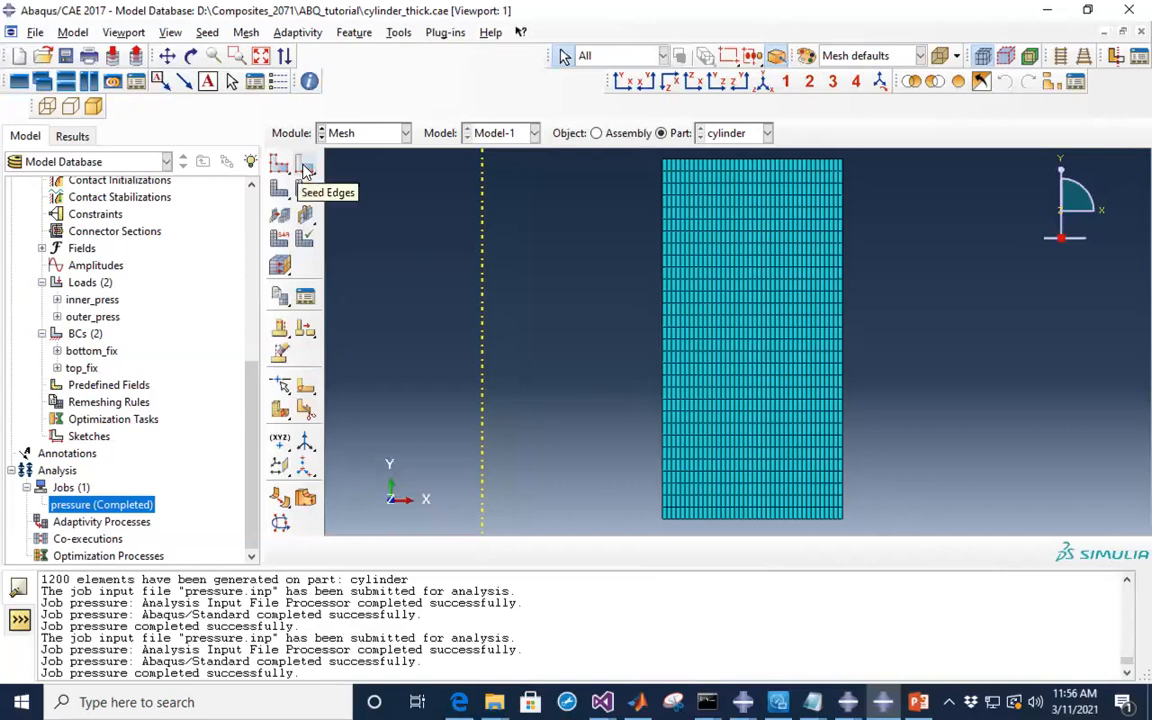
pyautogui.click(306, 170)
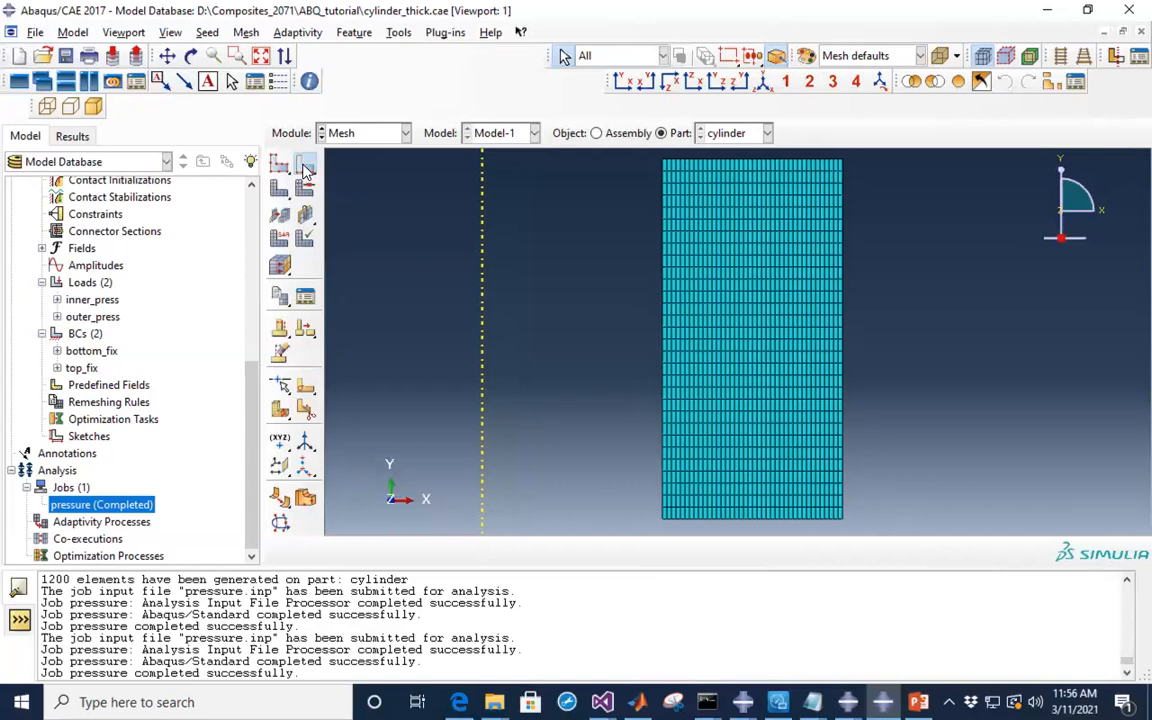
pyautogui.click(306, 170)
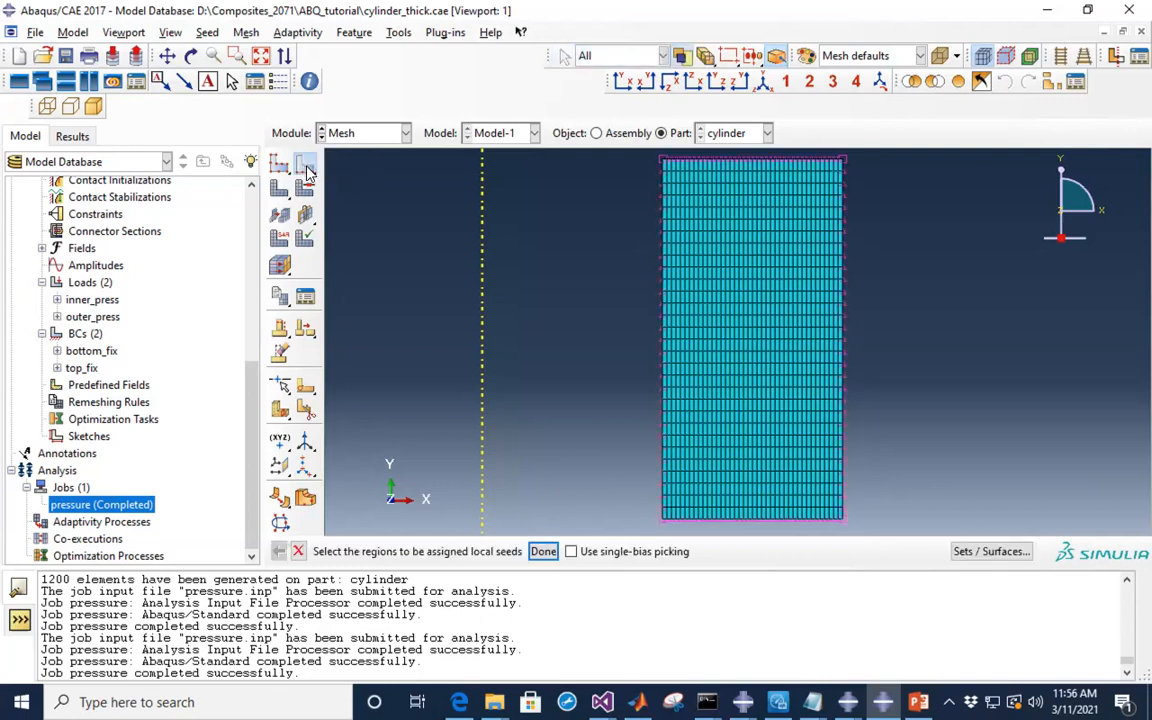
pyautogui.click(742, 527)
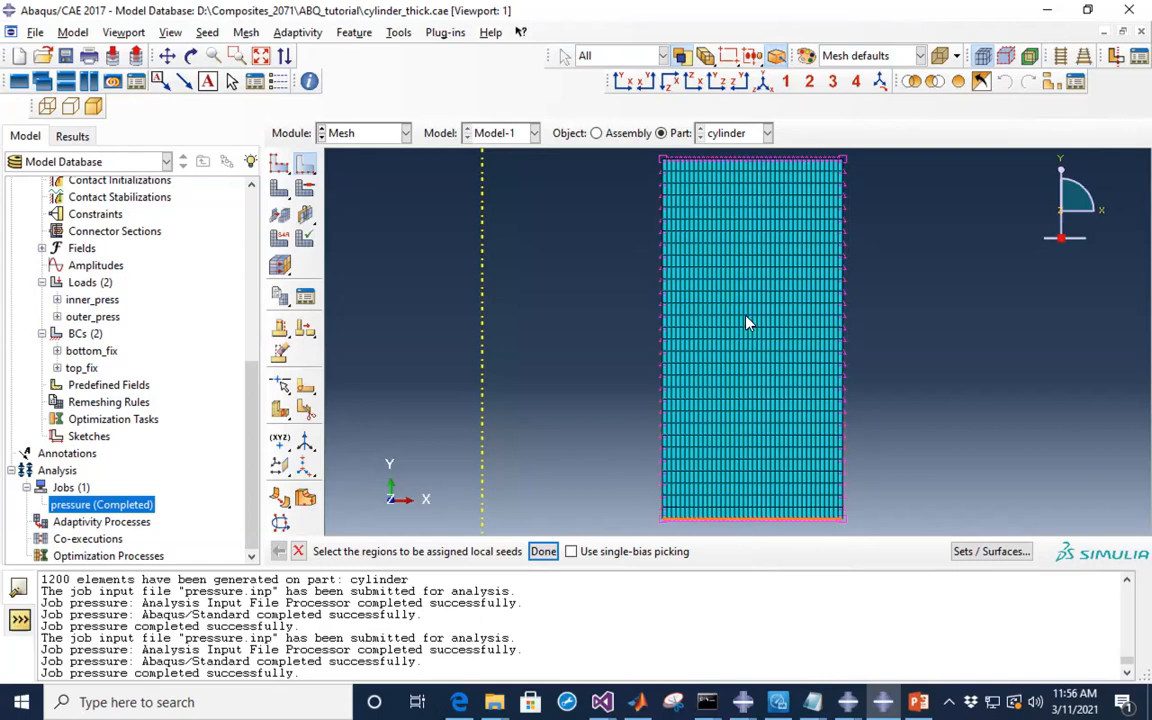
pyautogui.keyDown('shift'); pyautogui.click(762, 162); pyautogui.keyUp('shift')
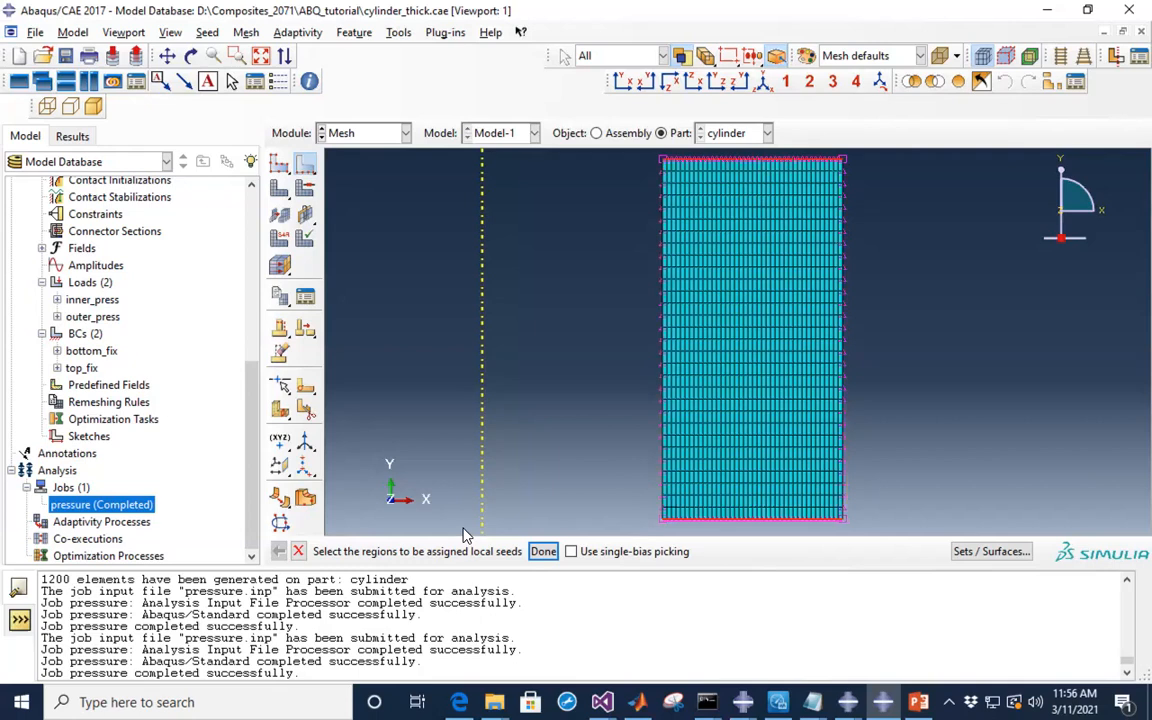
pyautogui.click(537, 553)
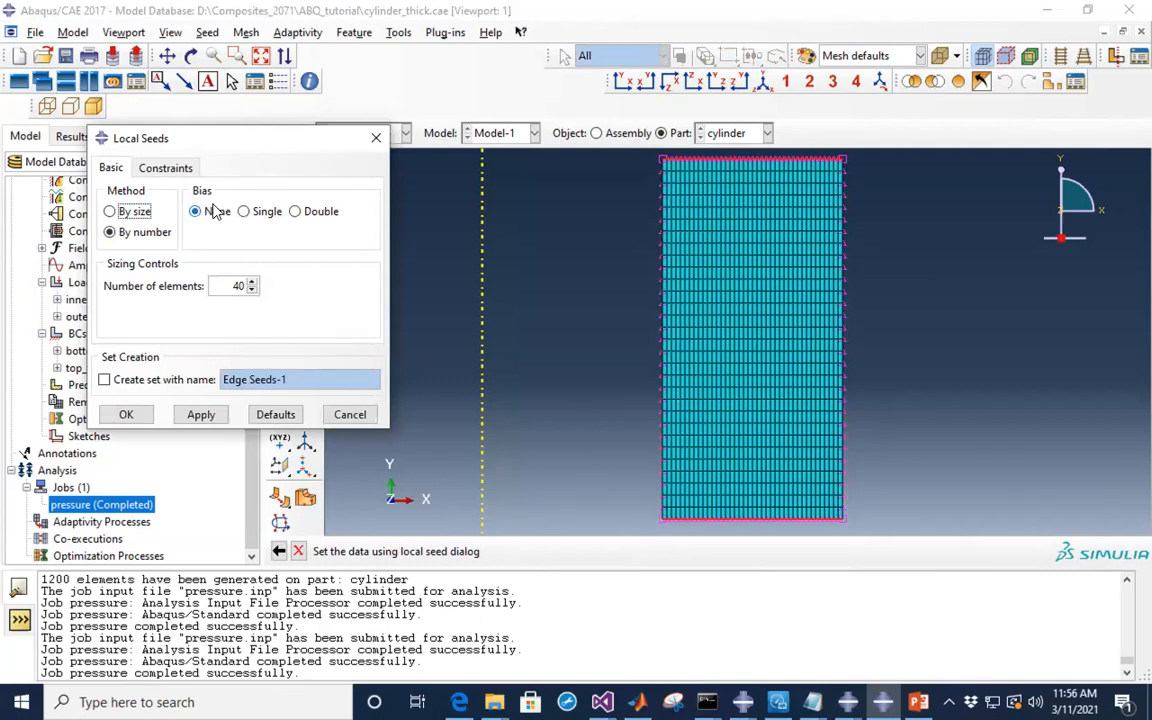
# - Give the 40-element edge seeds a double bias with ratio 10
pyautogui.click(295, 213)
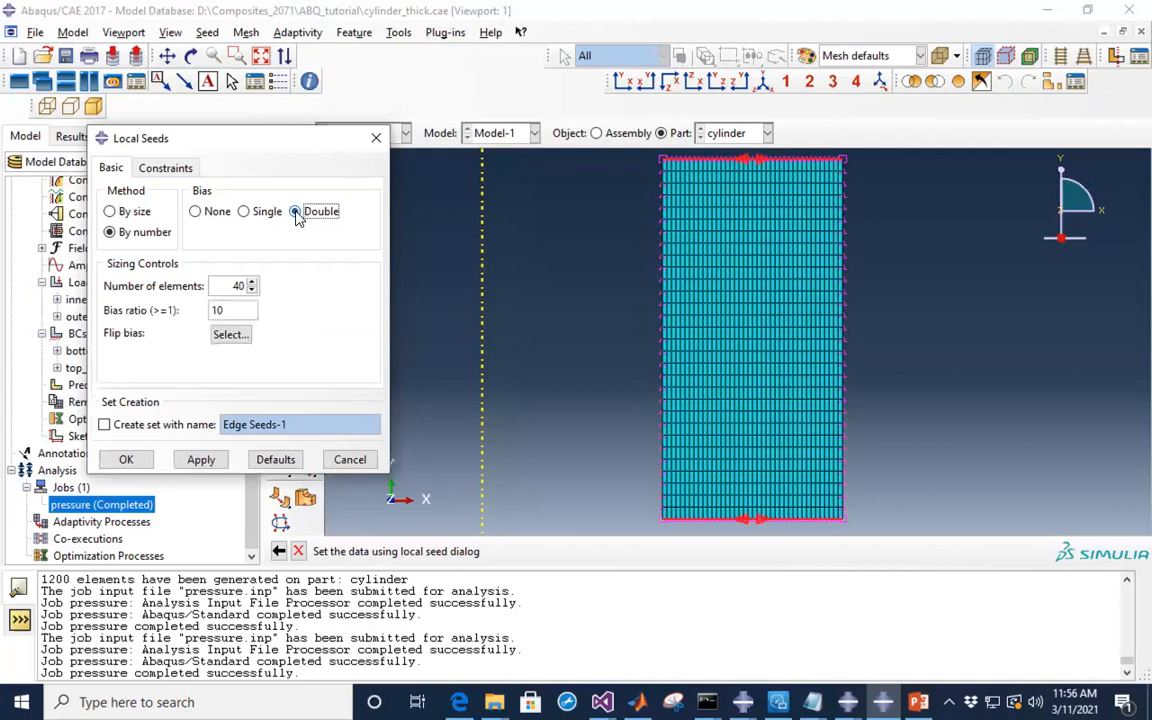
pyautogui.moveTo(229, 311); pyautogui.dragTo(186, 310)
pyautogui.write('10')
pyautogui.click(139, 466)
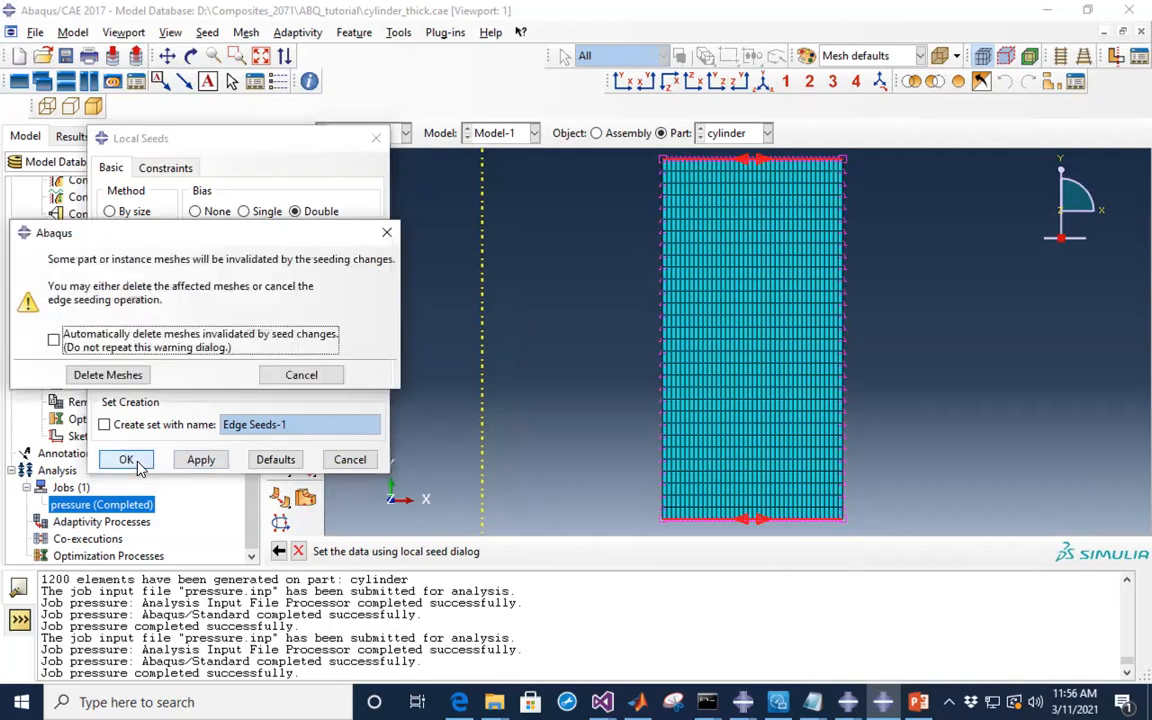
pyautogui.click(110, 375)
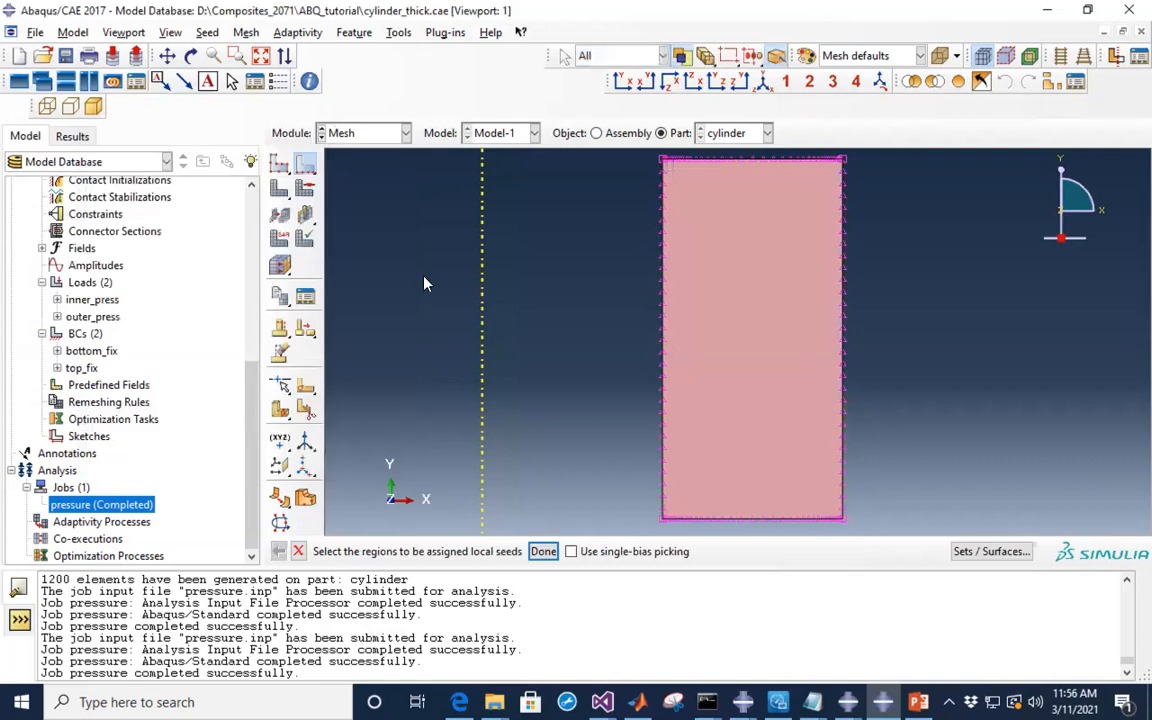
pyautogui.scroll(3, 759, 208)
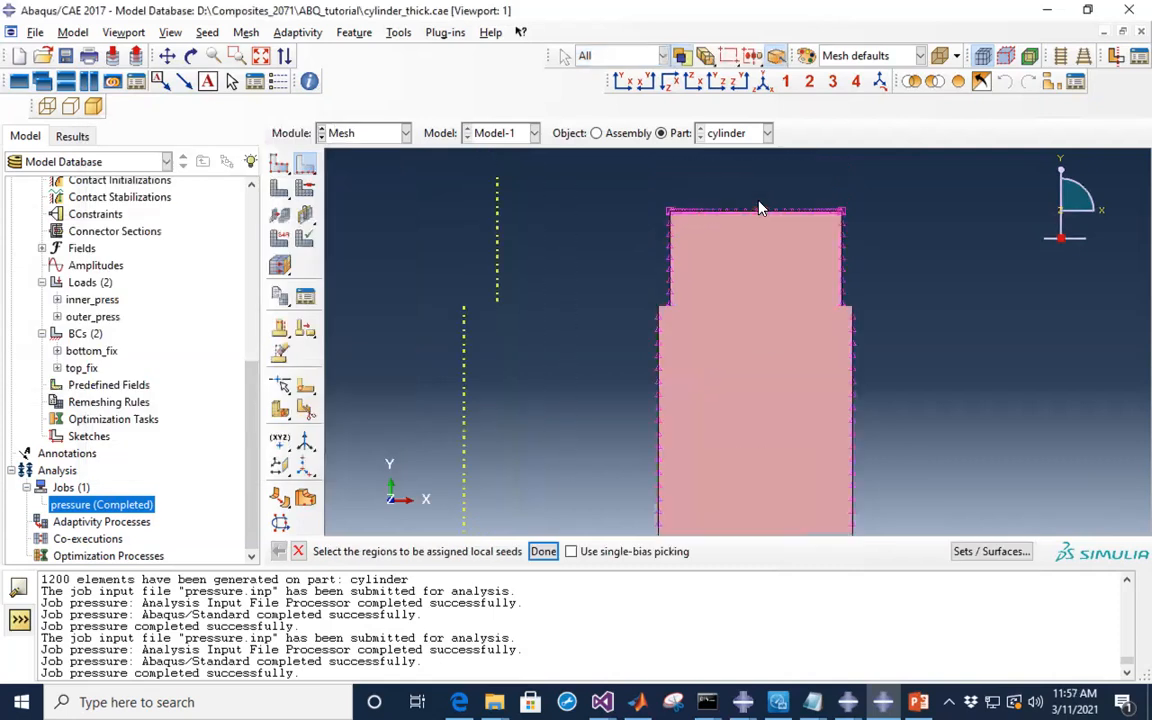
pyautogui.scroll(1, 759, 208)
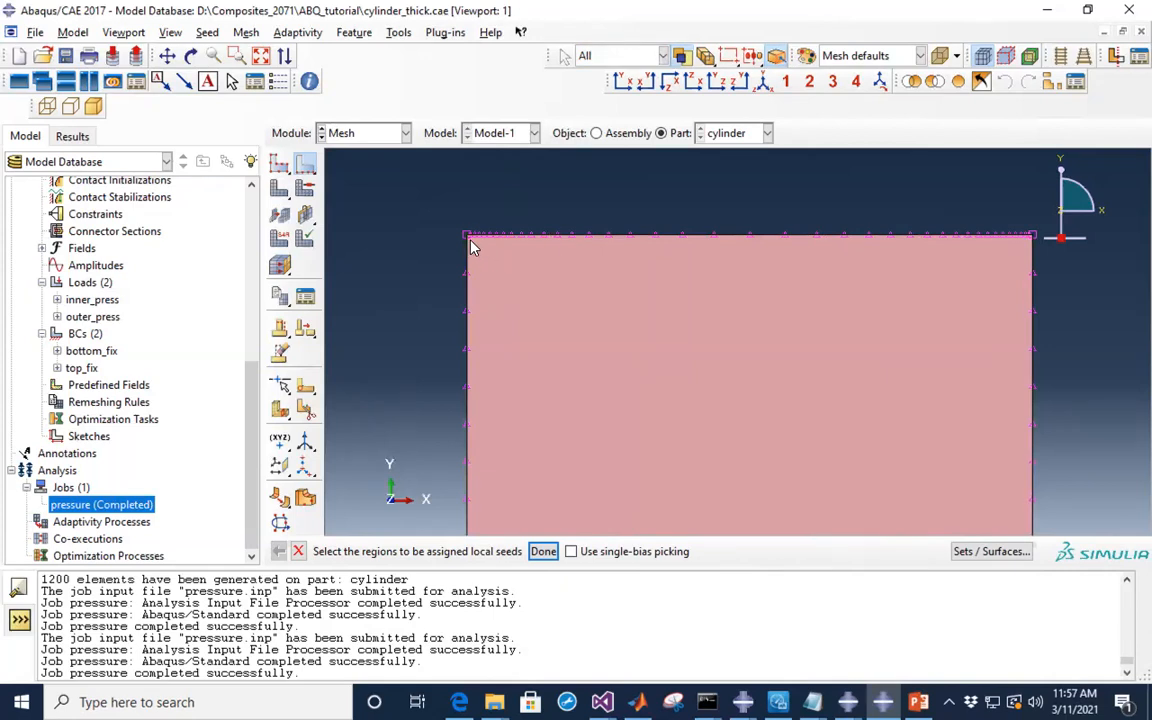
pyautogui.scroll(1, 476, 246)
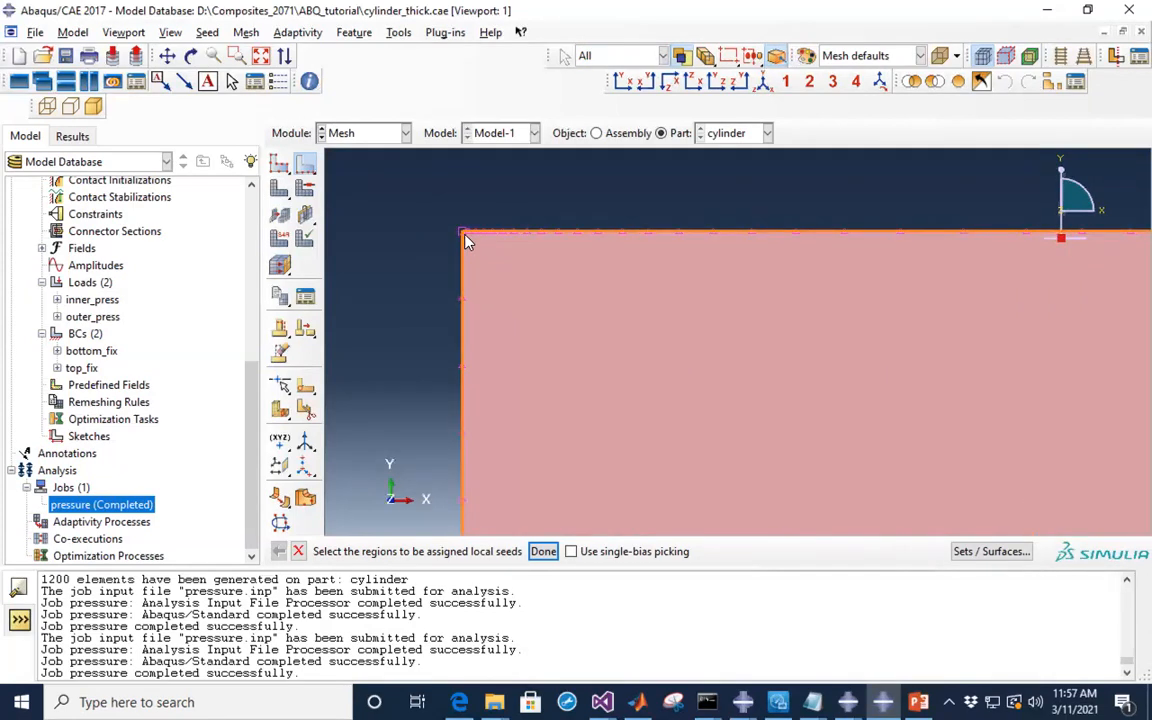
pyautogui.scroll(-2, 449, 210)
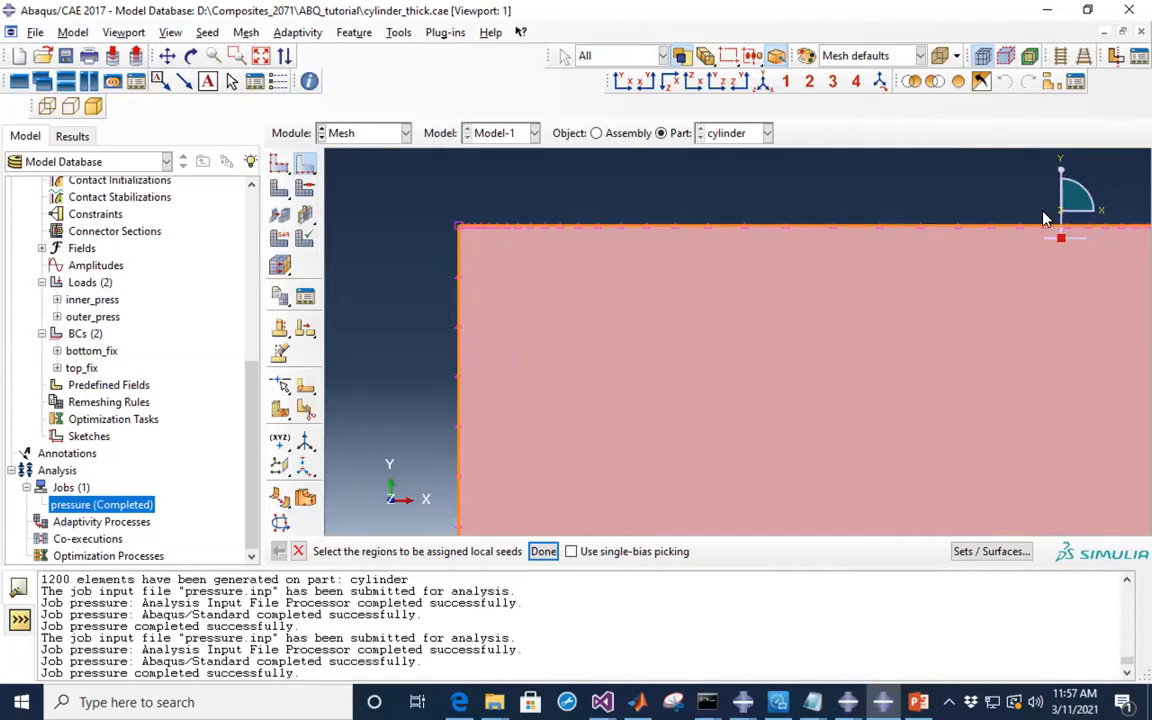
pyautogui.scroll(-2, 751, 244)
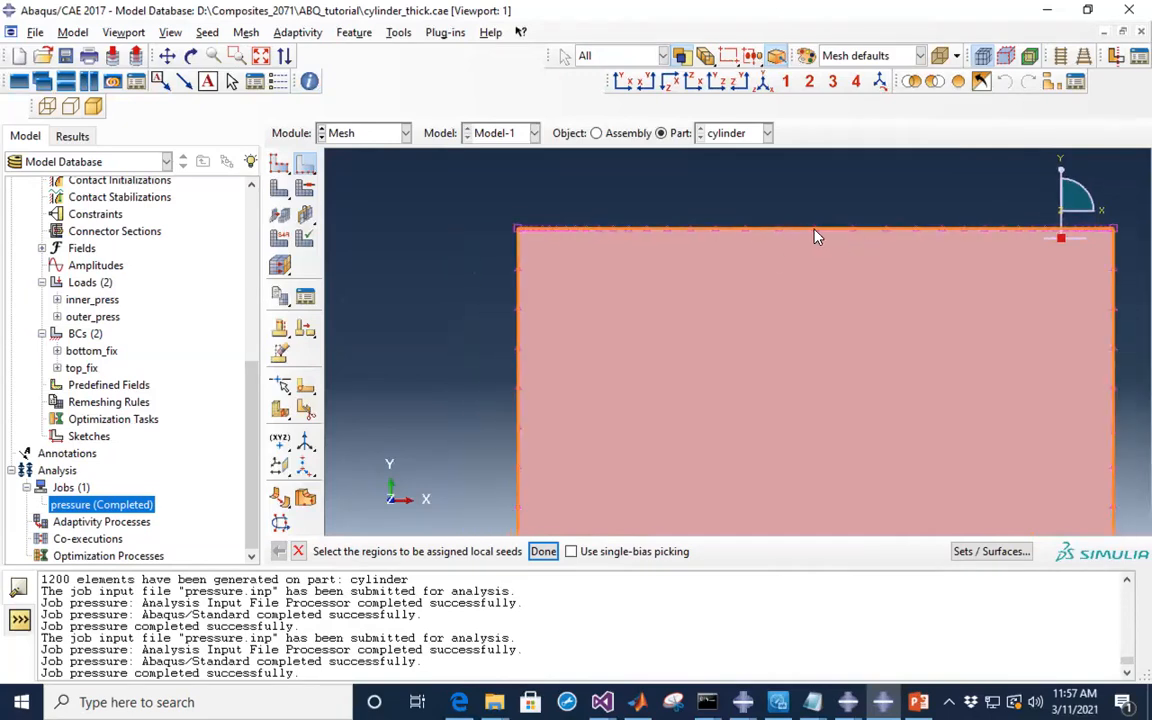
pyautogui.scroll(1, 770, 234)
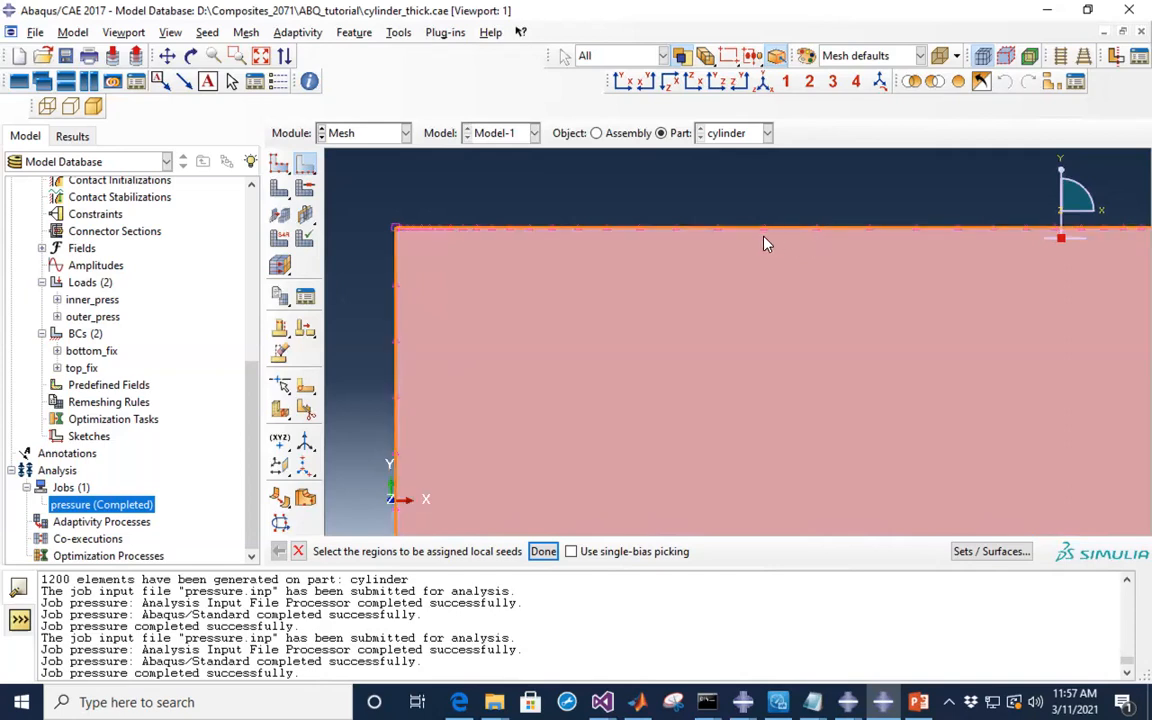
pyautogui.scroll(3, 386, 216)
pyautogui.scroll(2, 386, 216)
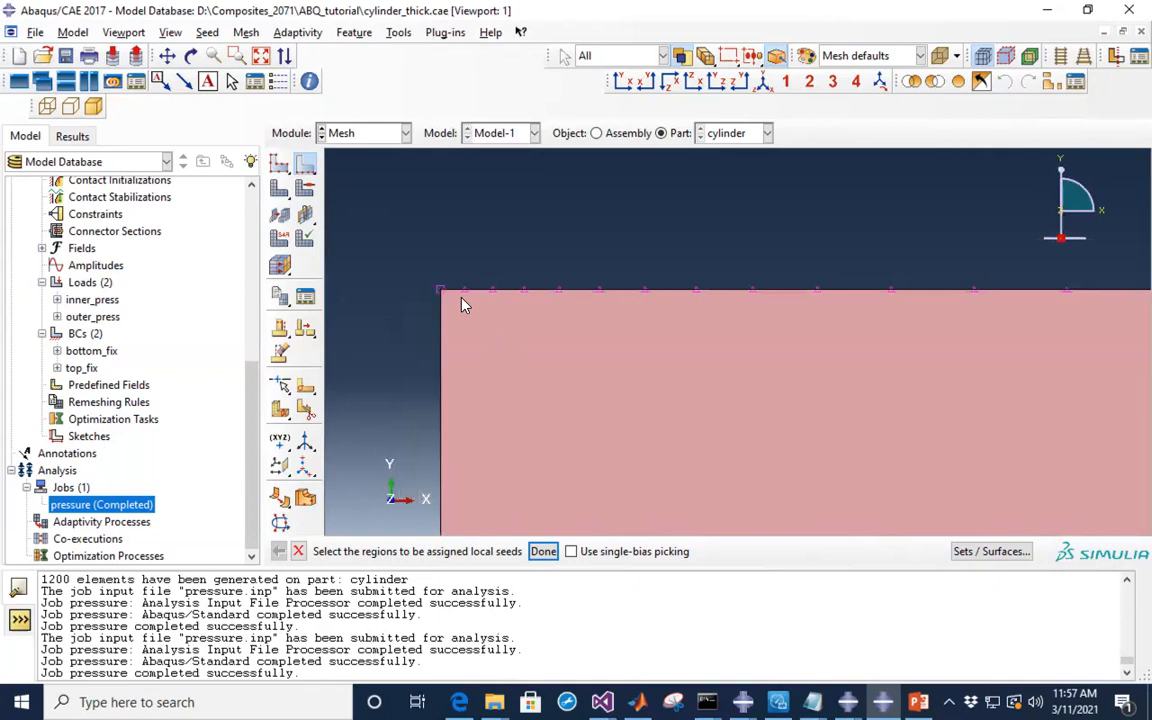
pyautogui.scroll(-2, 418, 228)
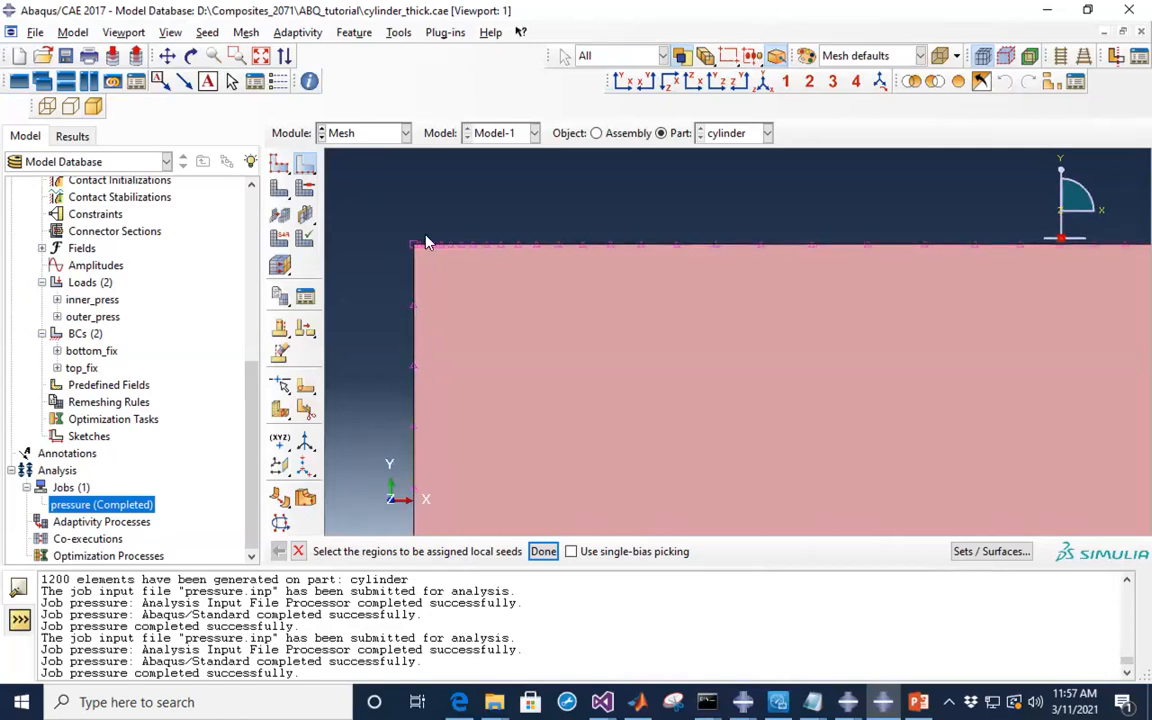
pyautogui.scroll(-2, 600, 190)
pyautogui.scroll(-1, 688, 197)
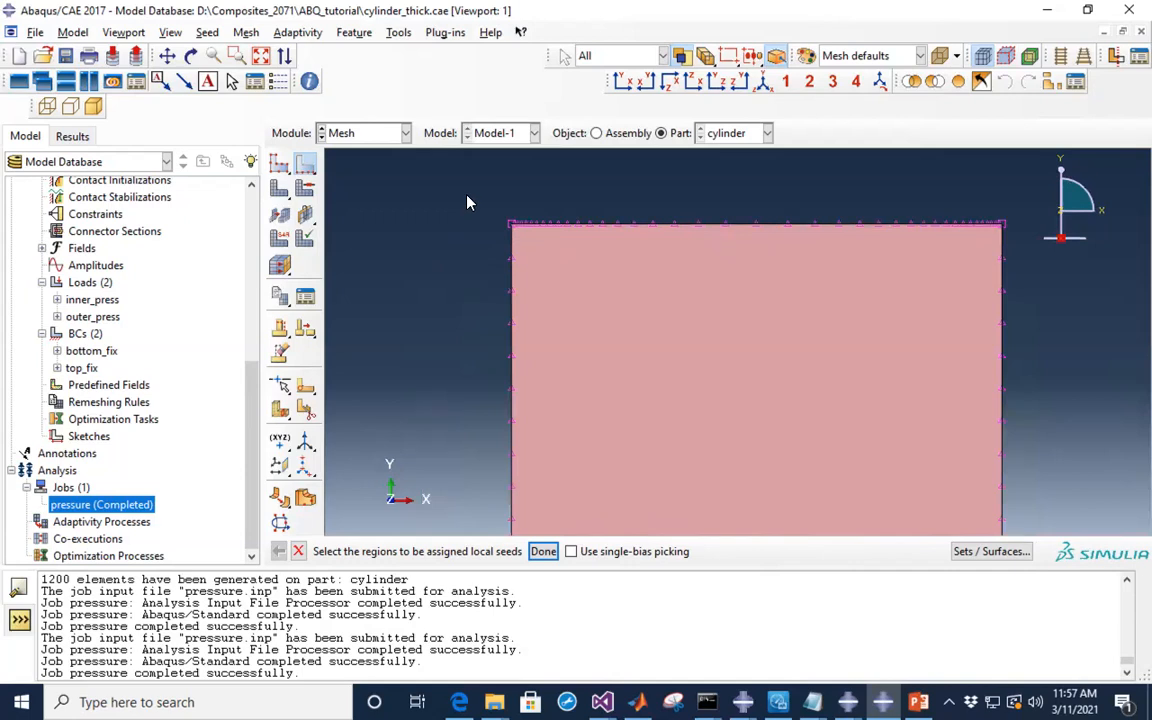
pyautogui.scroll(-8, 620, 230)
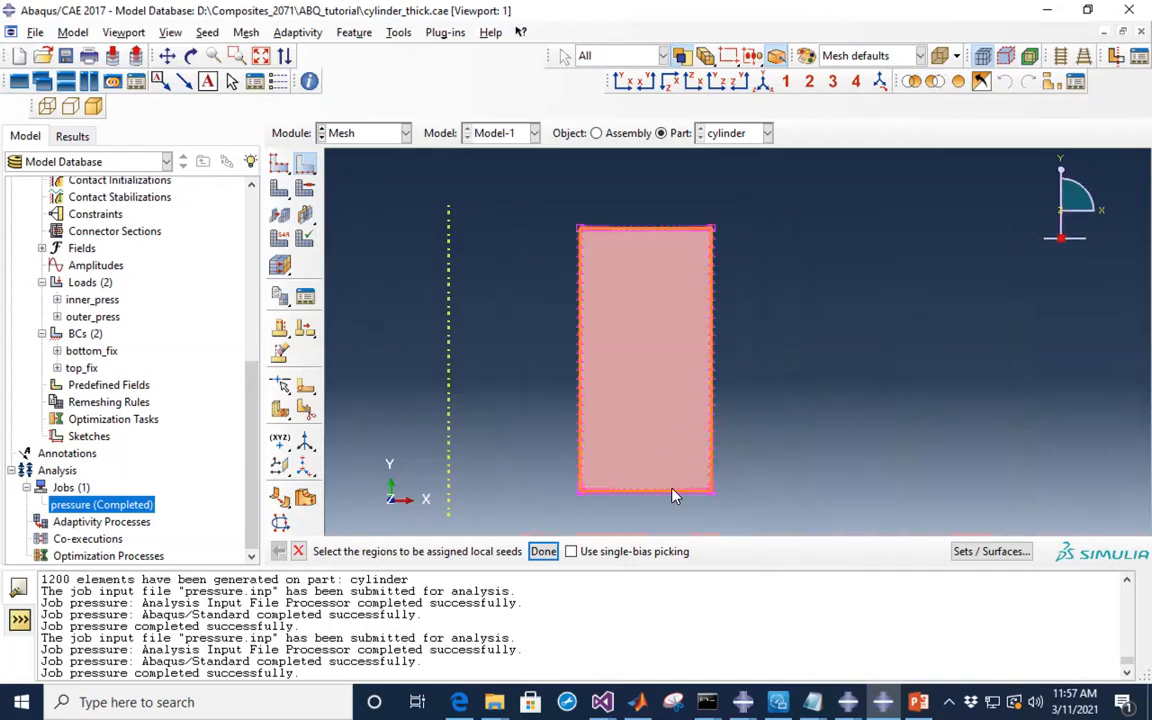
pyautogui.scroll(8, 650, 429)
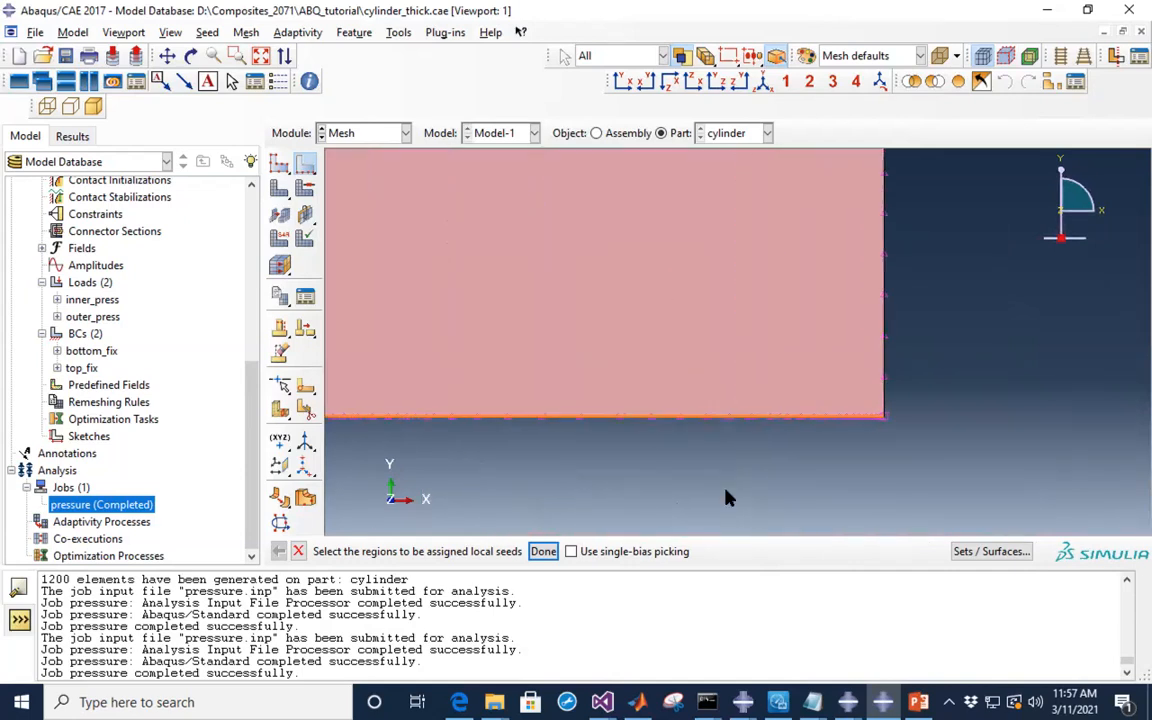
pyautogui.scroll(-8, 727, 498)
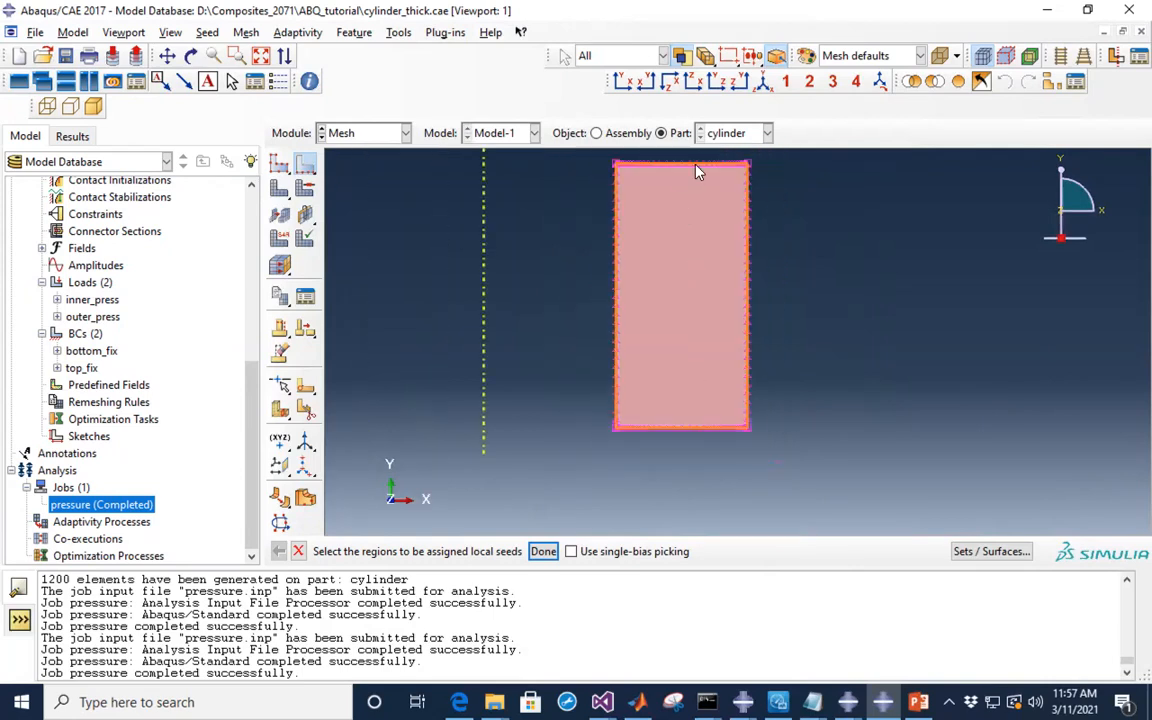
# - Mesh the cylinder part into 1200 graded elements and zoom to check the mesh
pyautogui.click(280, 193)
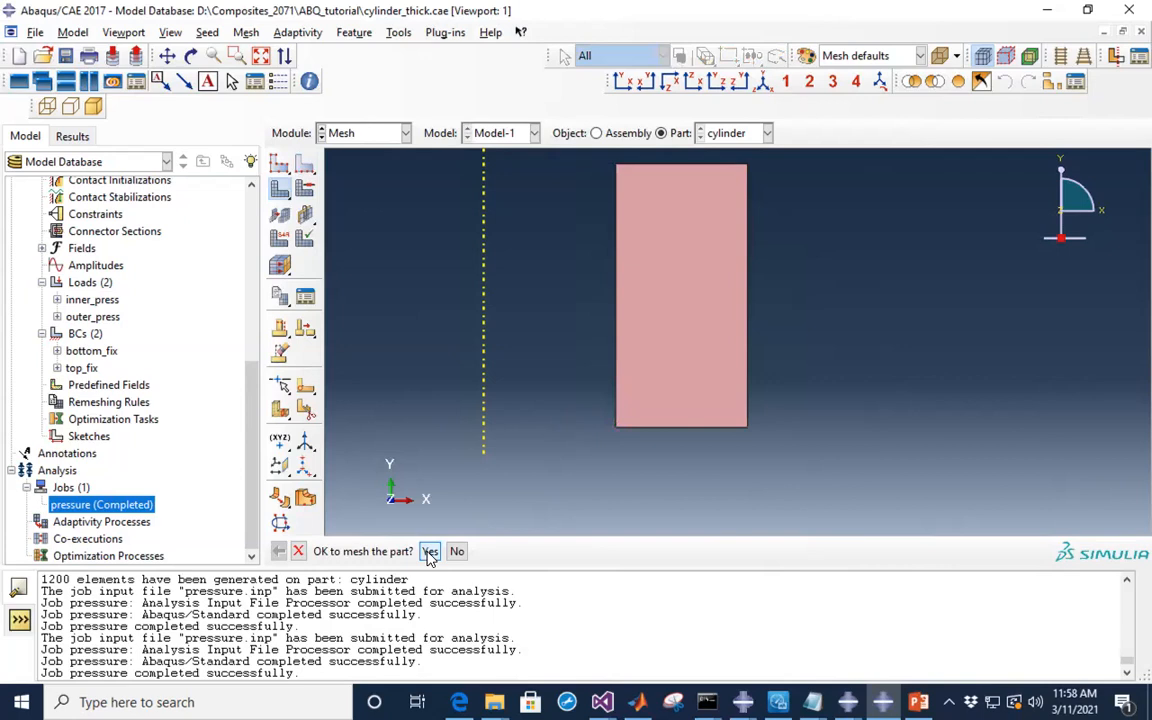
pyautogui.click(429, 551)
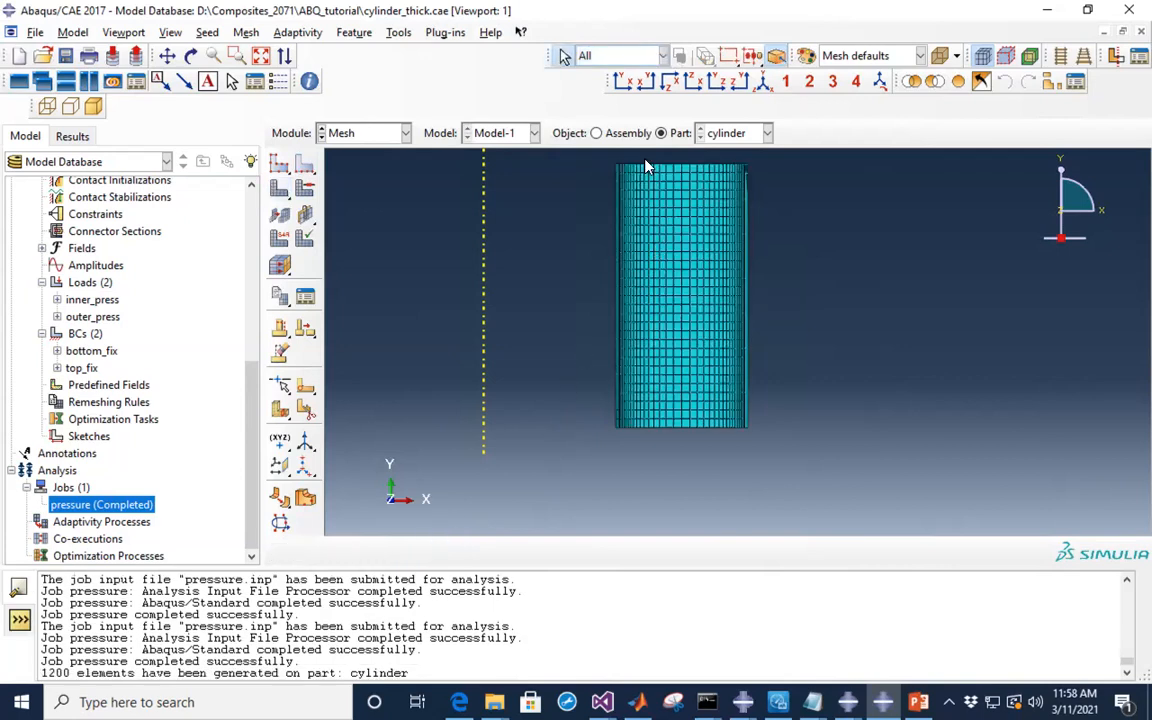
pyautogui.scroll(5, 645, 167)
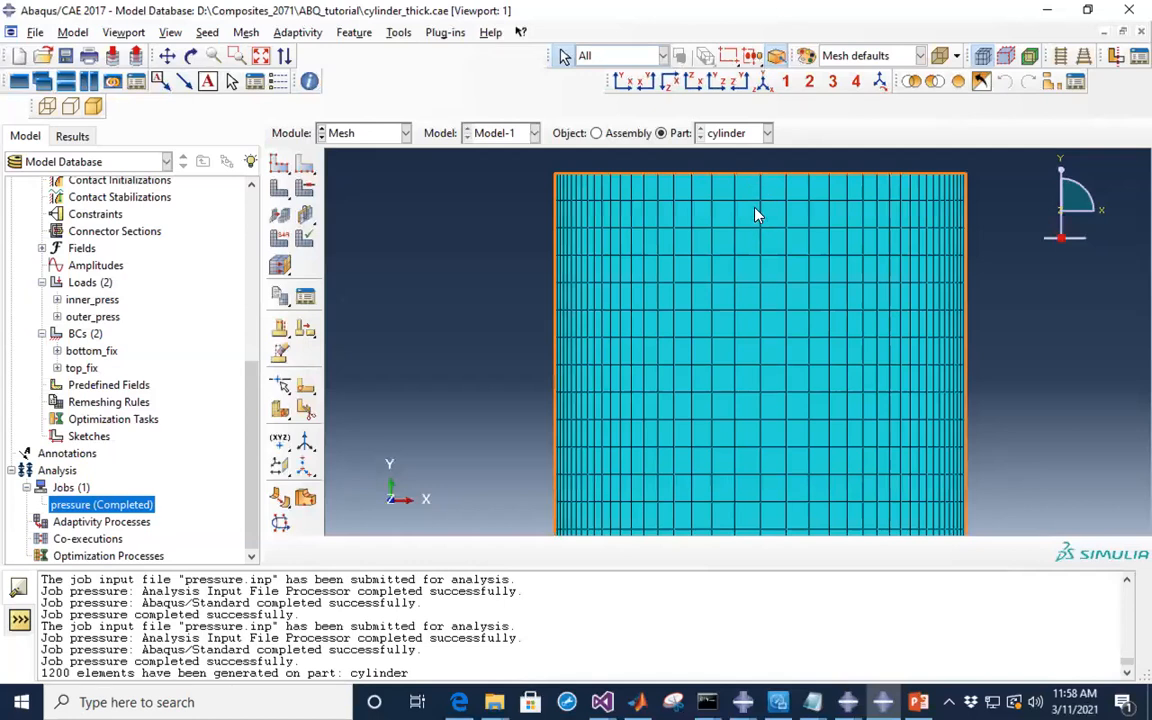
pyautogui.scroll(5, 555, 206)
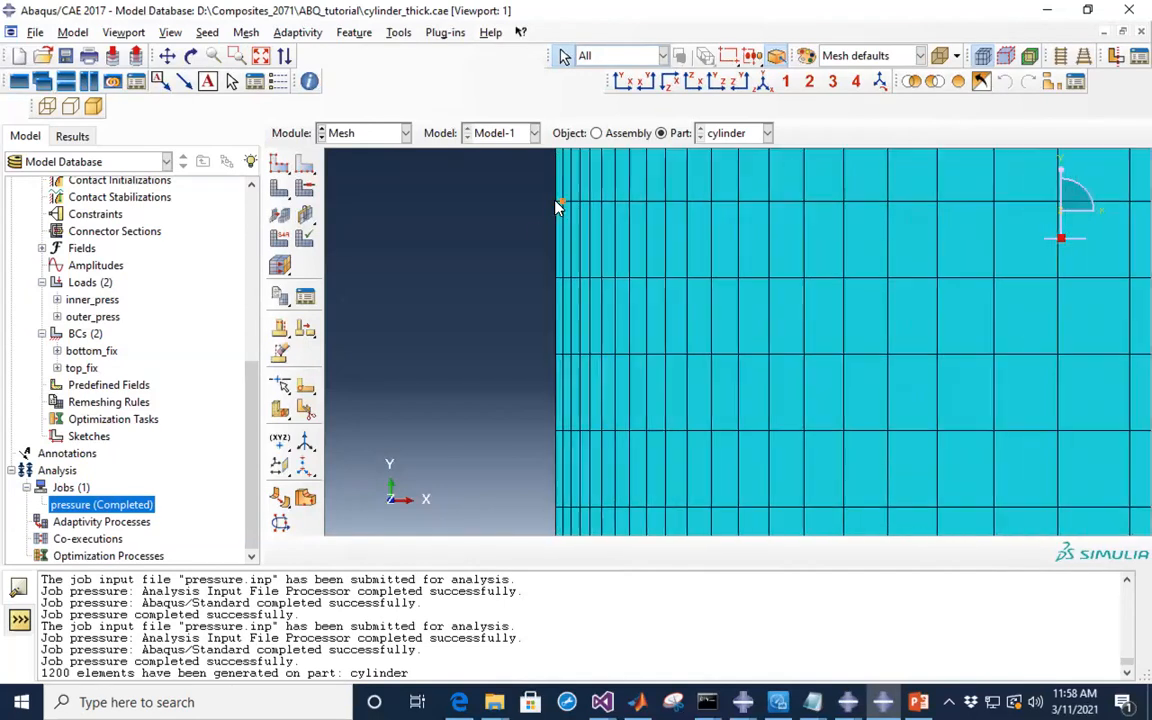
pyautogui.scroll(-5, 548, 282)
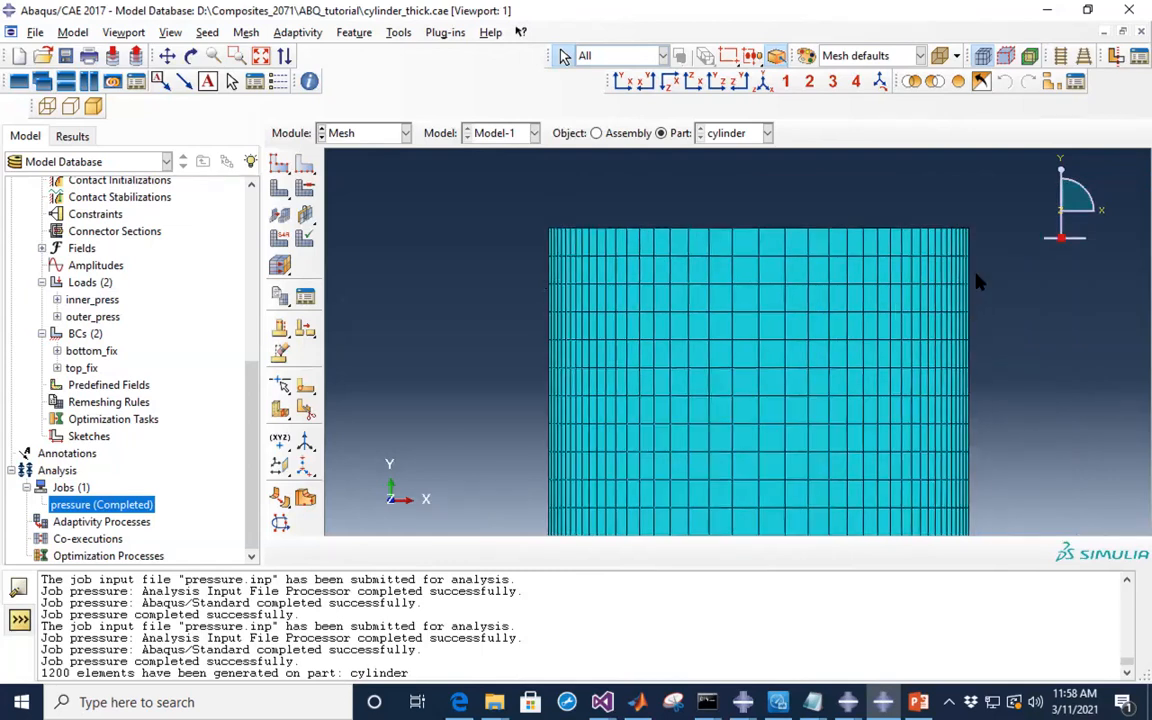
pyautogui.scroll(3, 975, 275)
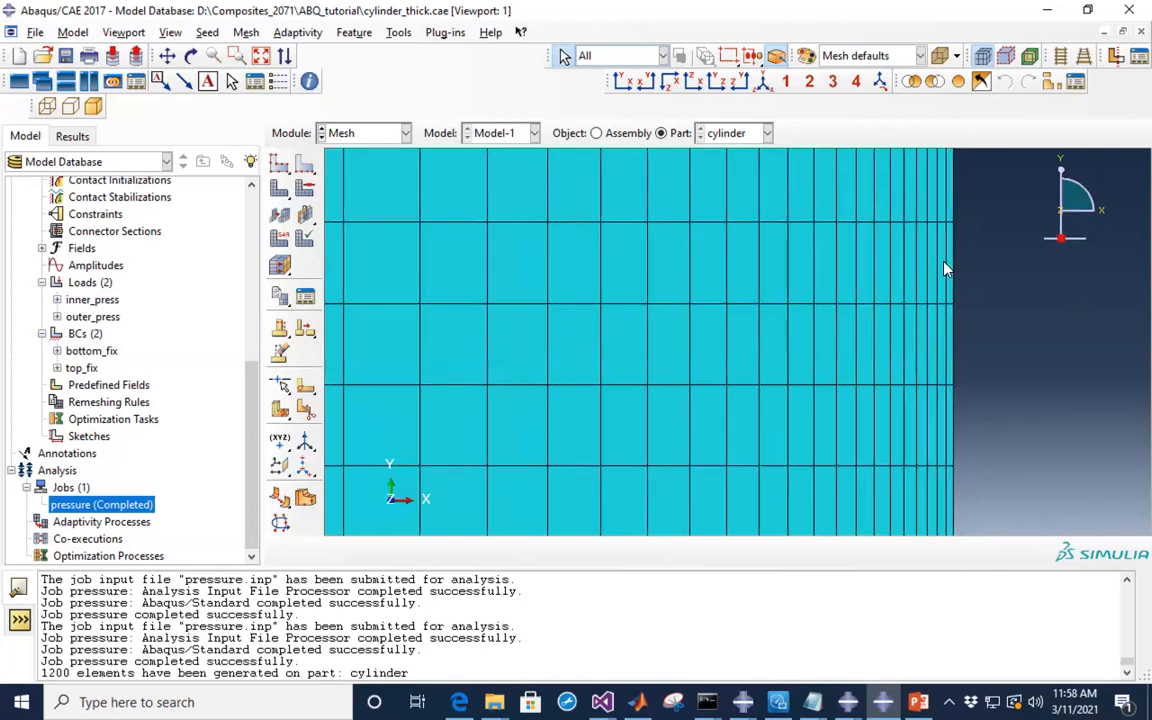
pyautogui.scroll(-4, 941, 265)
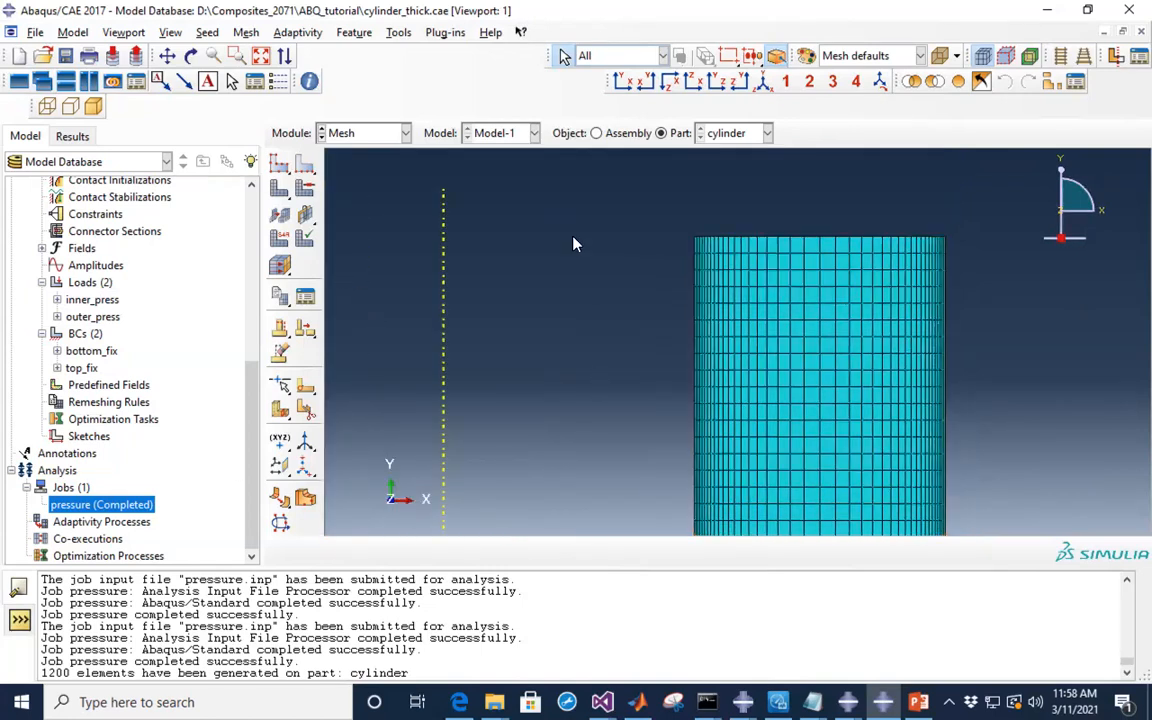
pyautogui.scroll(-4, 575, 244)
pyautogui.scroll(1, 575, 244)
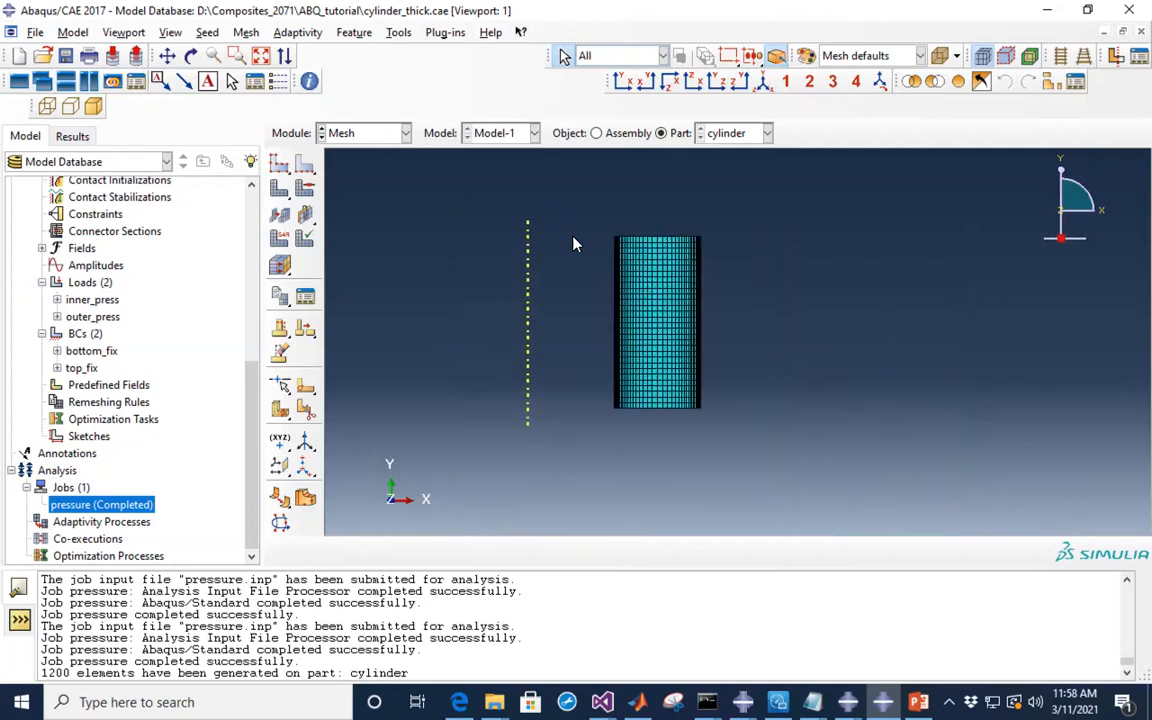
pyautogui.click(405, 133)
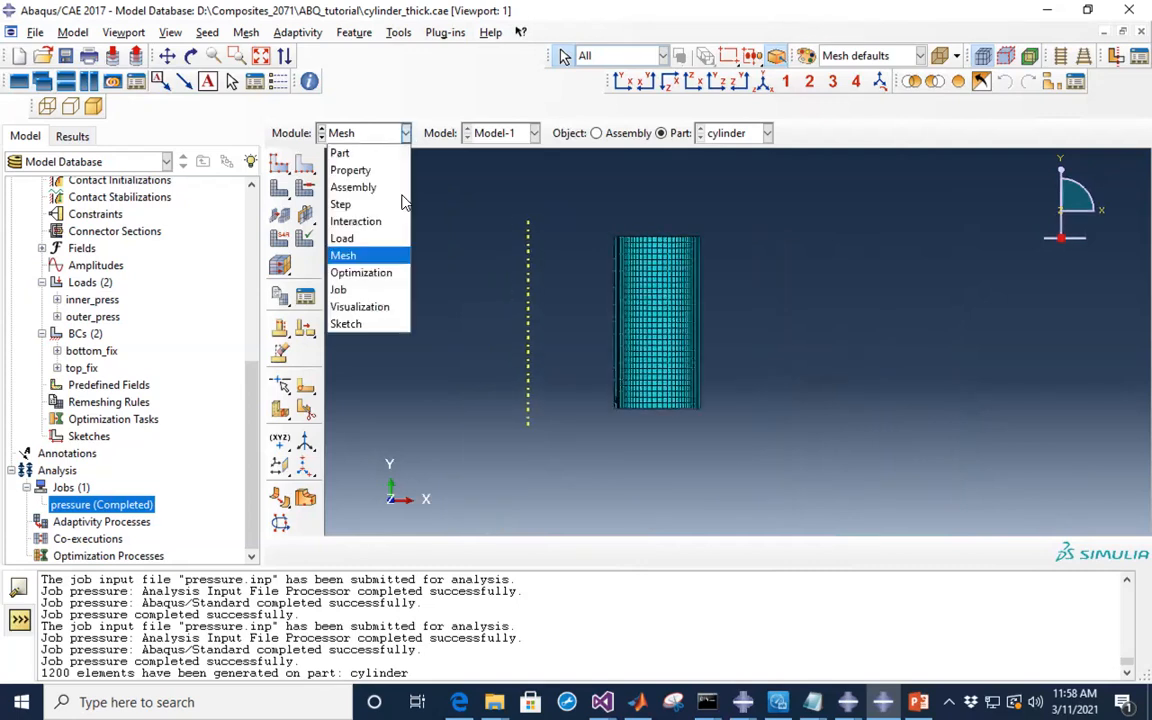
# - Resubmit the pressure job on the 1200-element mesh, overwriting files, and open its results
pyautogui.click(345, 290)
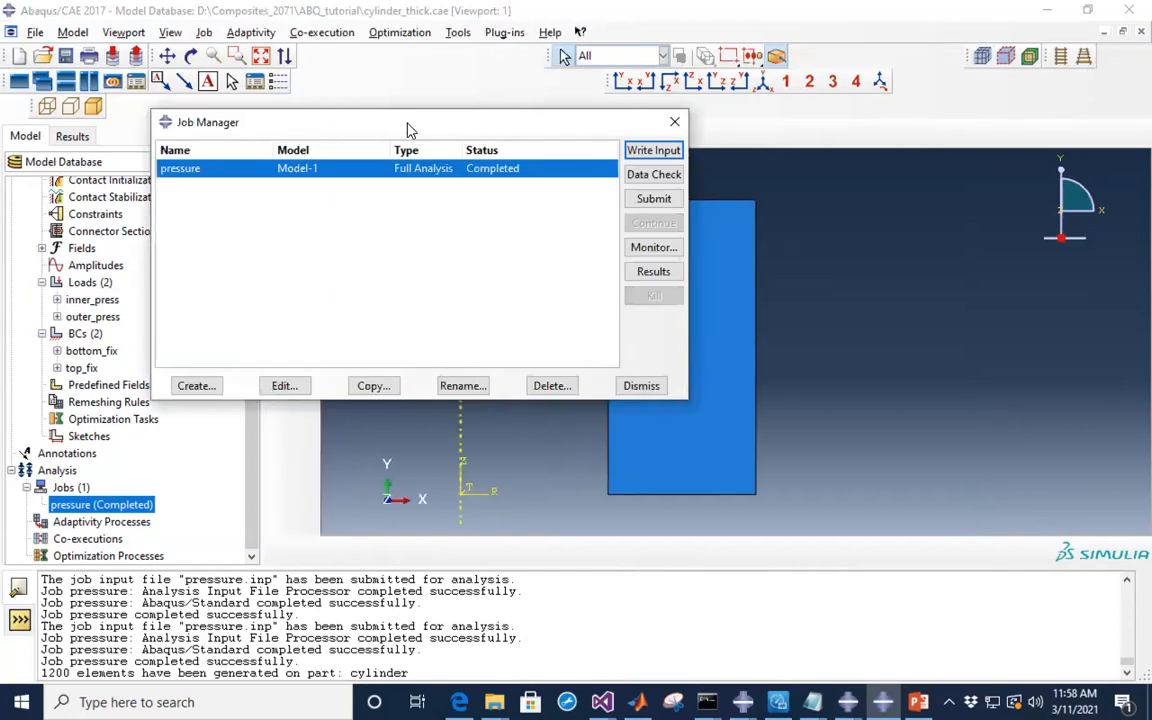
pyautogui.click(652, 202)
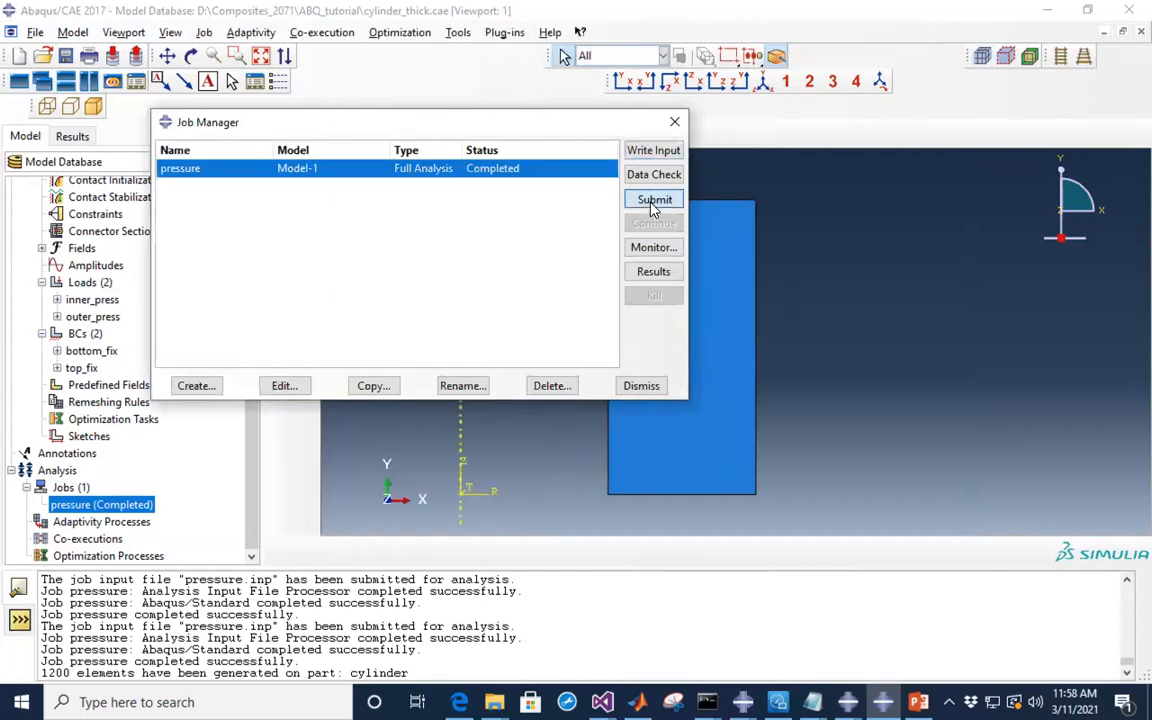
pyautogui.click(641, 413)
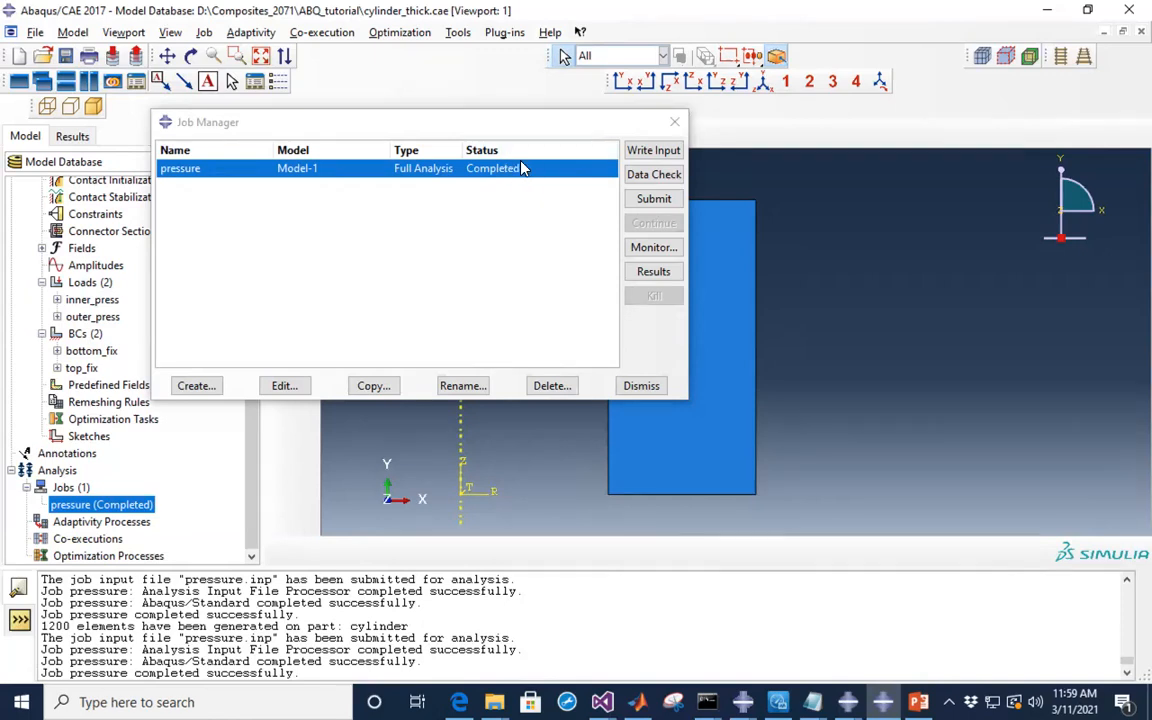
pyautogui.click(653, 272)
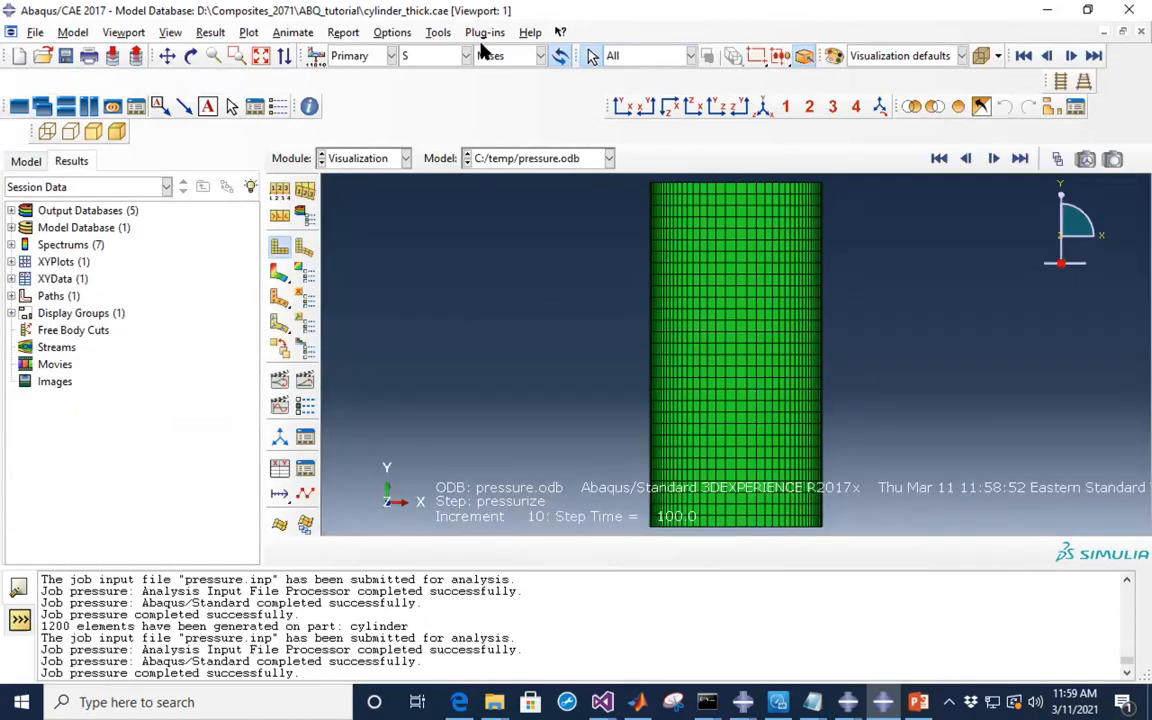
# - Plot the graded-mesh S33 contour (+3.167e+06 to -1.665e+07) and zoom to inspect it
pyautogui.click(280, 278)
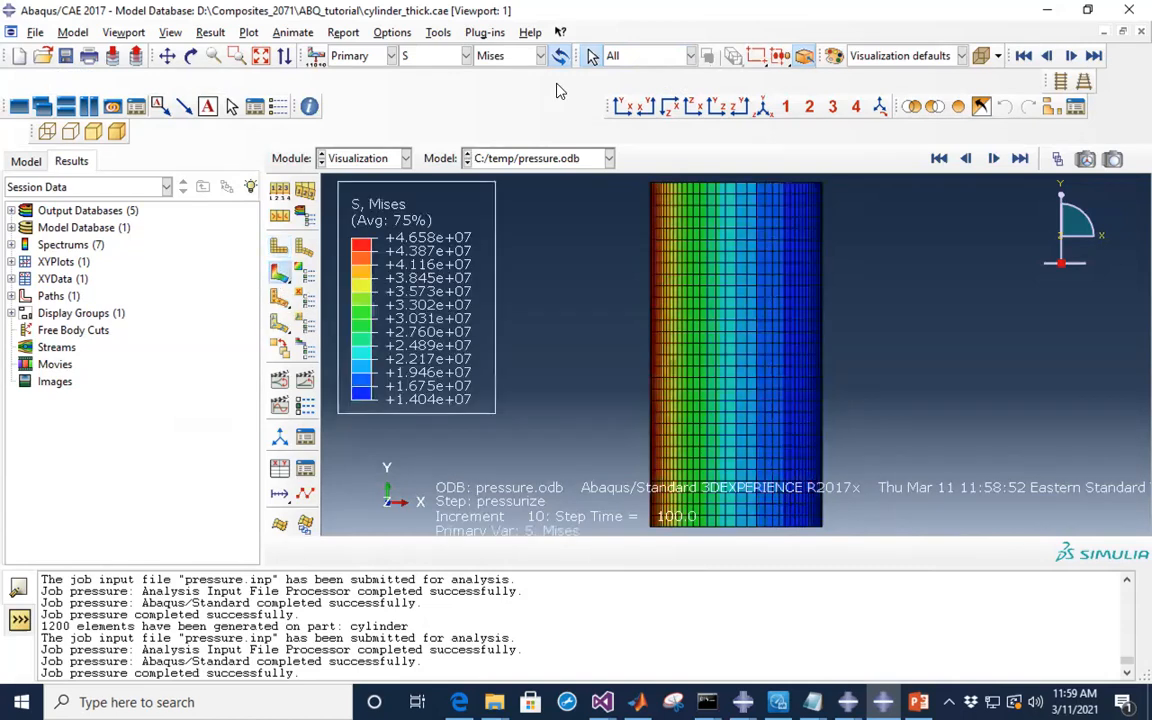
pyautogui.click(490, 56)
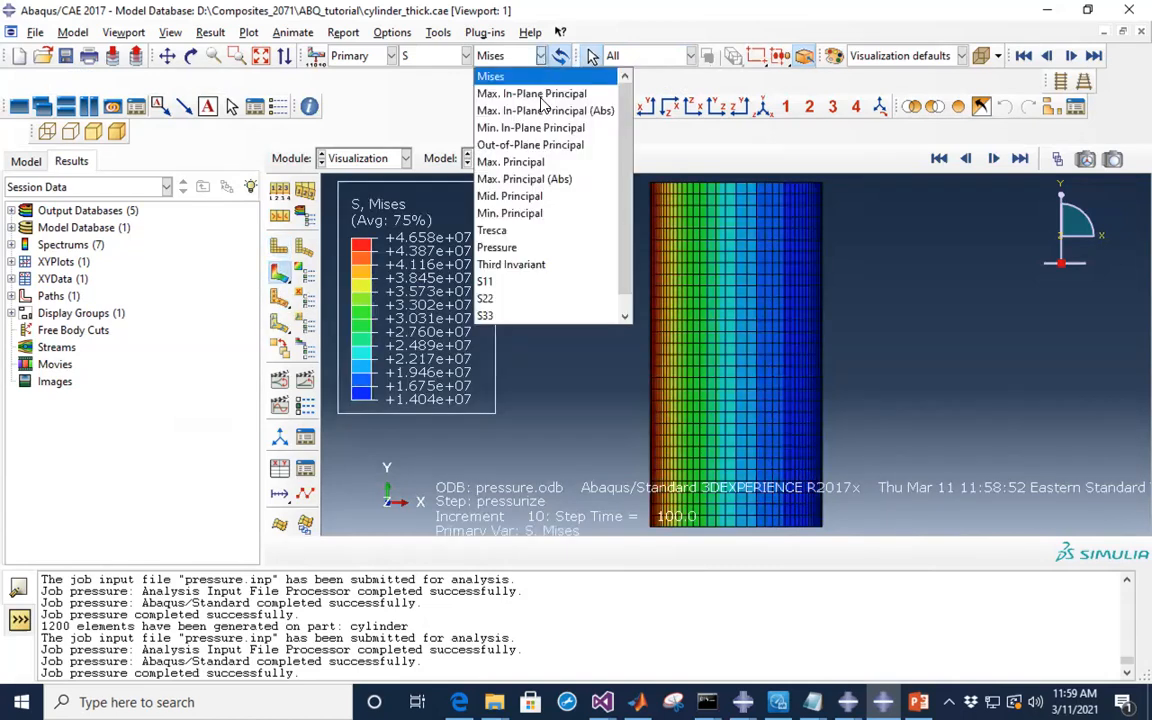
pyautogui.click(490, 311)
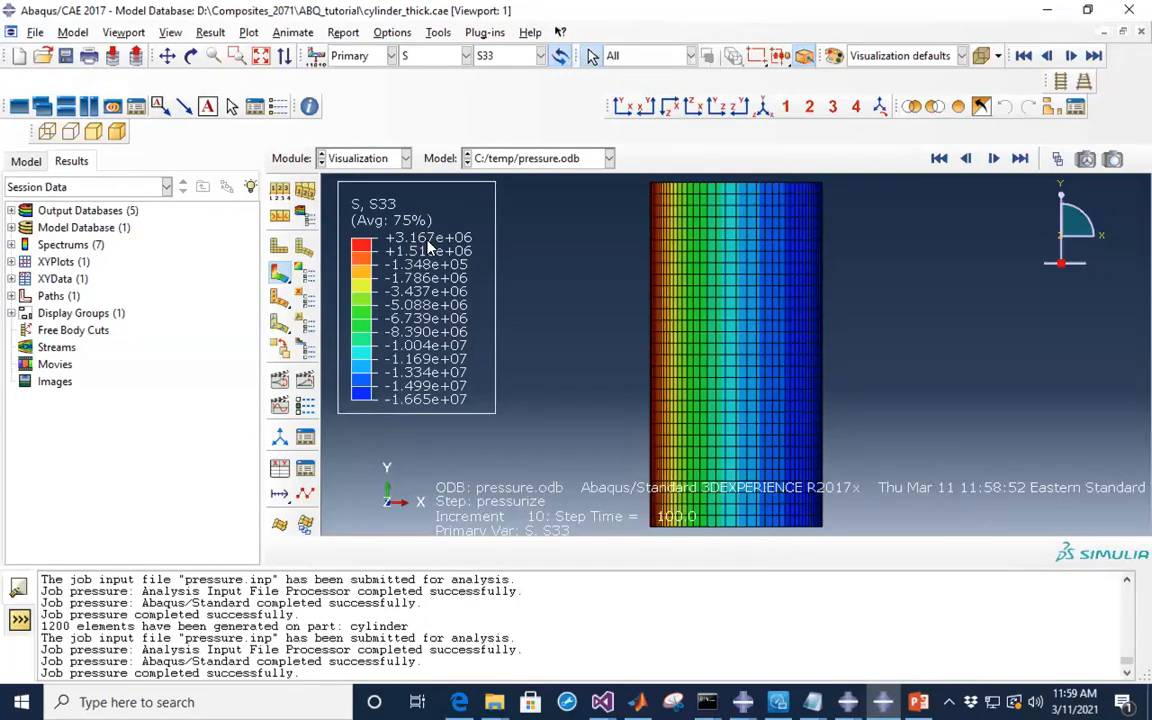
pyautogui.scroll(5, 648, 215)
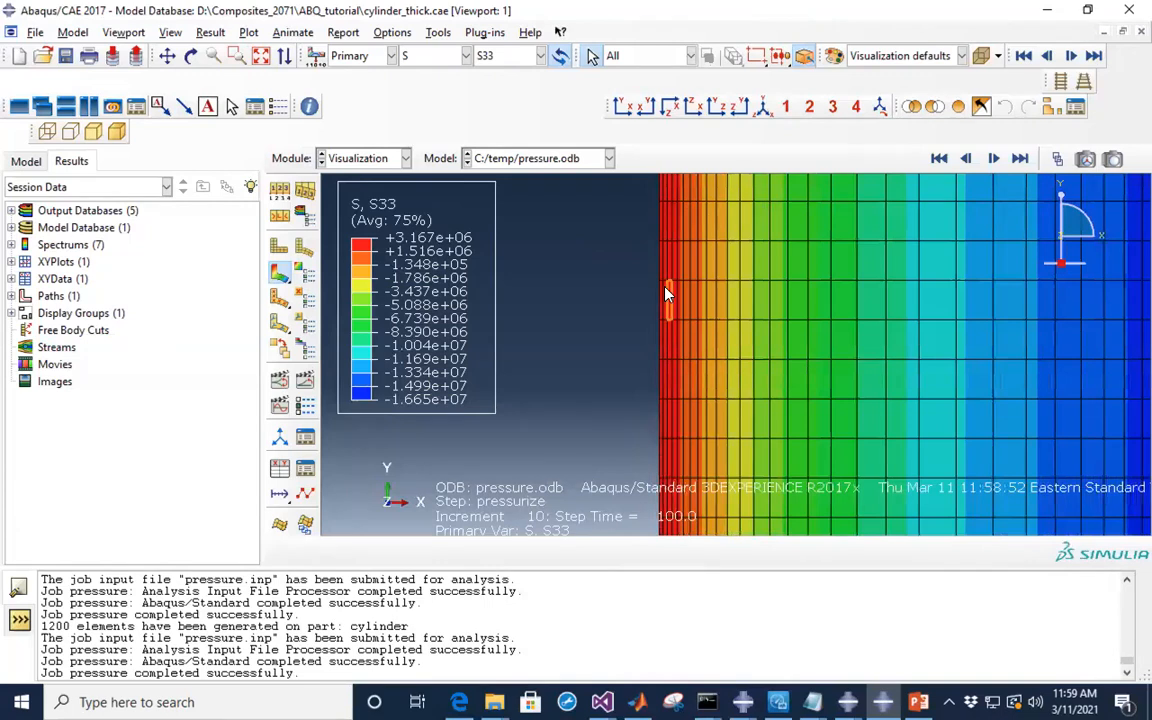
pyautogui.scroll(-5, 668, 292)
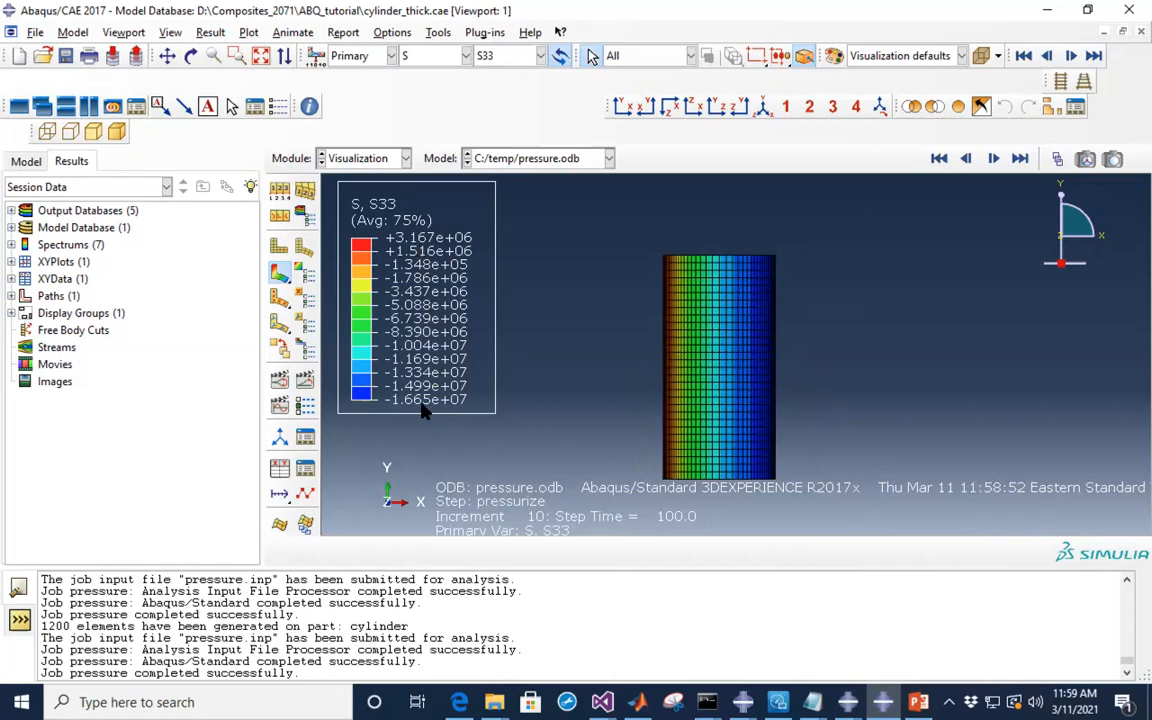
pyautogui.scroll(5, 817, 342)
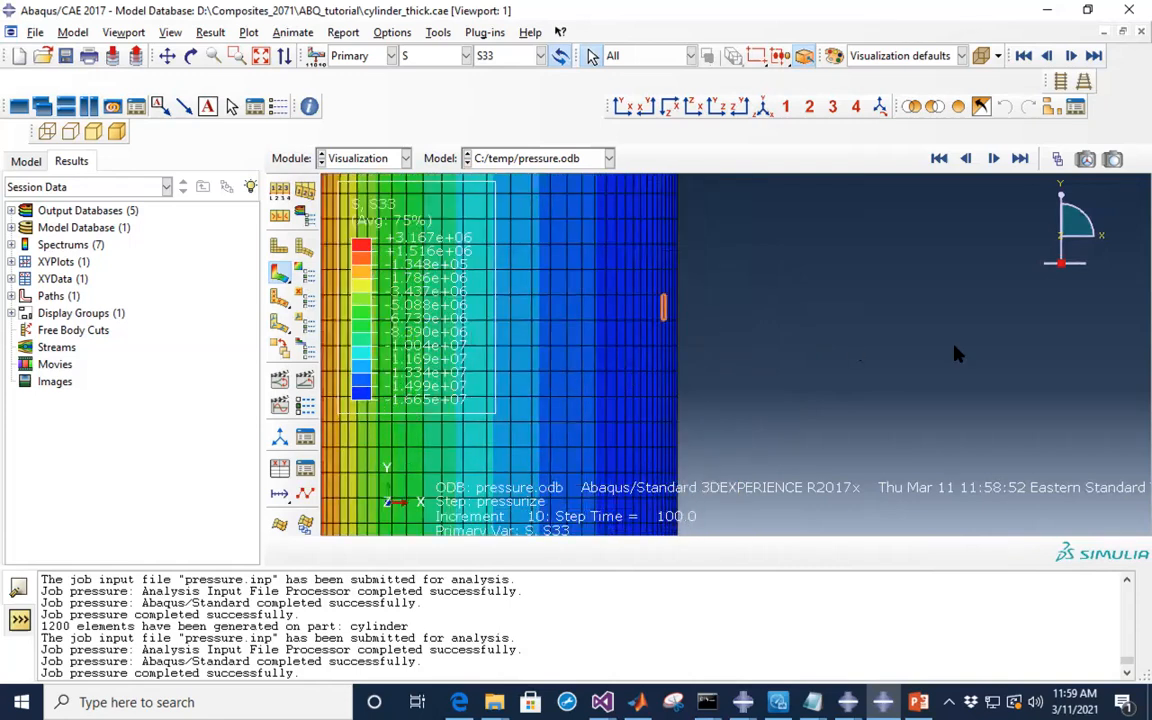
pyautogui.scroll(-3, 887, 355)
pyautogui.scroll(2, 886, 355)
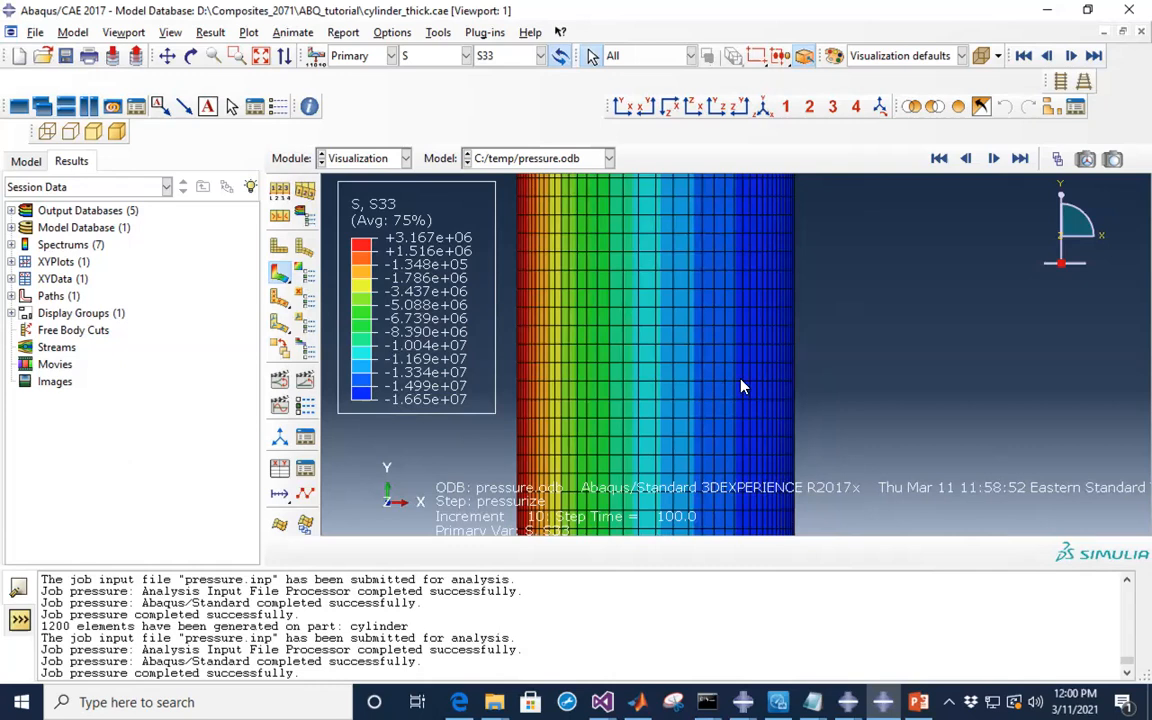
pyautogui.scroll(-1, 908, 357)
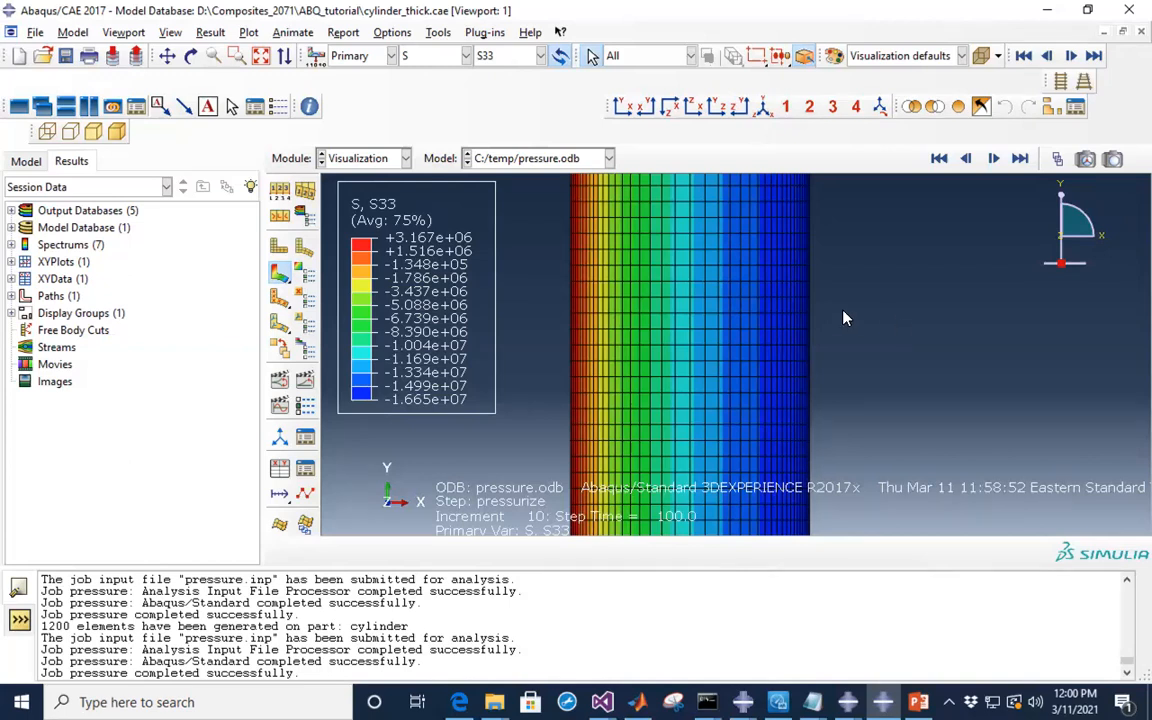
pyautogui.scroll(-3, 820, 309)
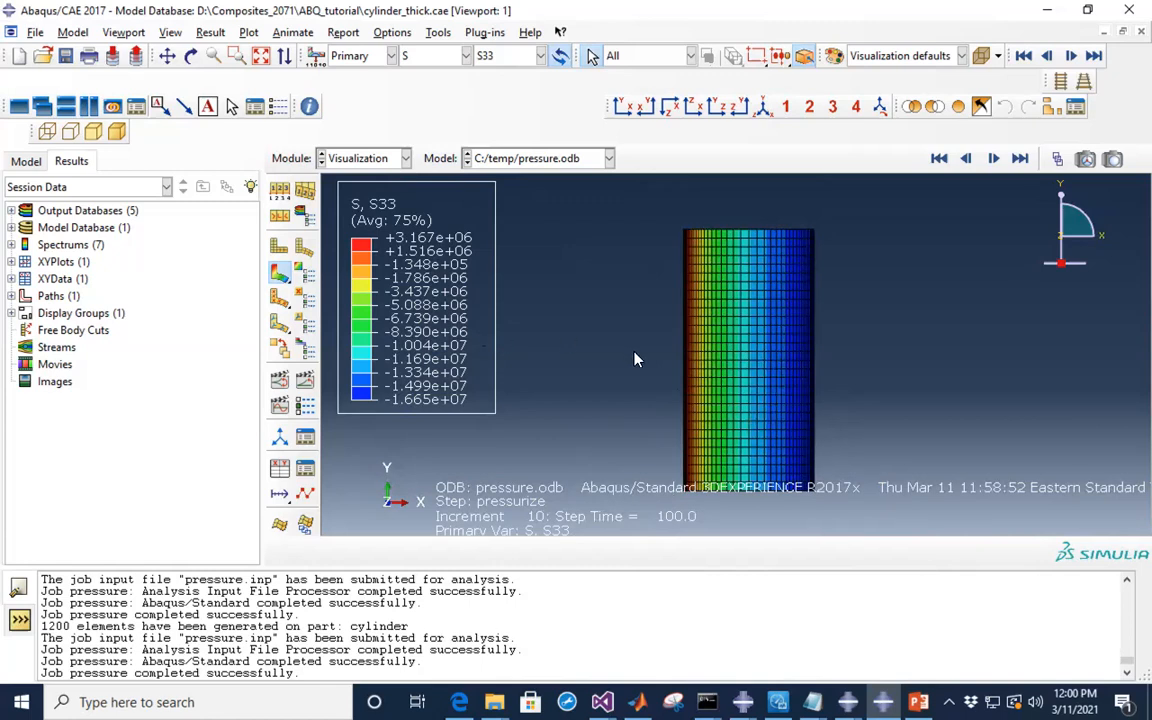
pyautogui.scroll(3, 738, 360)
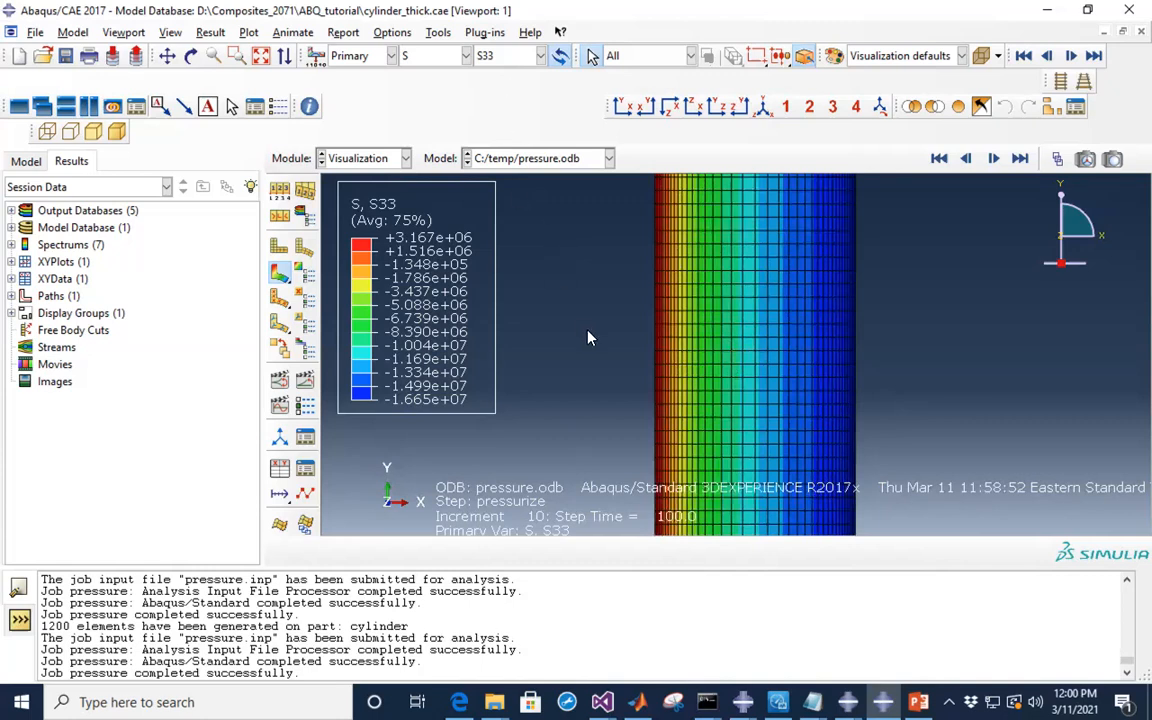
# - Plot von Mises stress again, ranging +1.404e+07 to +4.658e+07
pyautogui.click(535, 56)
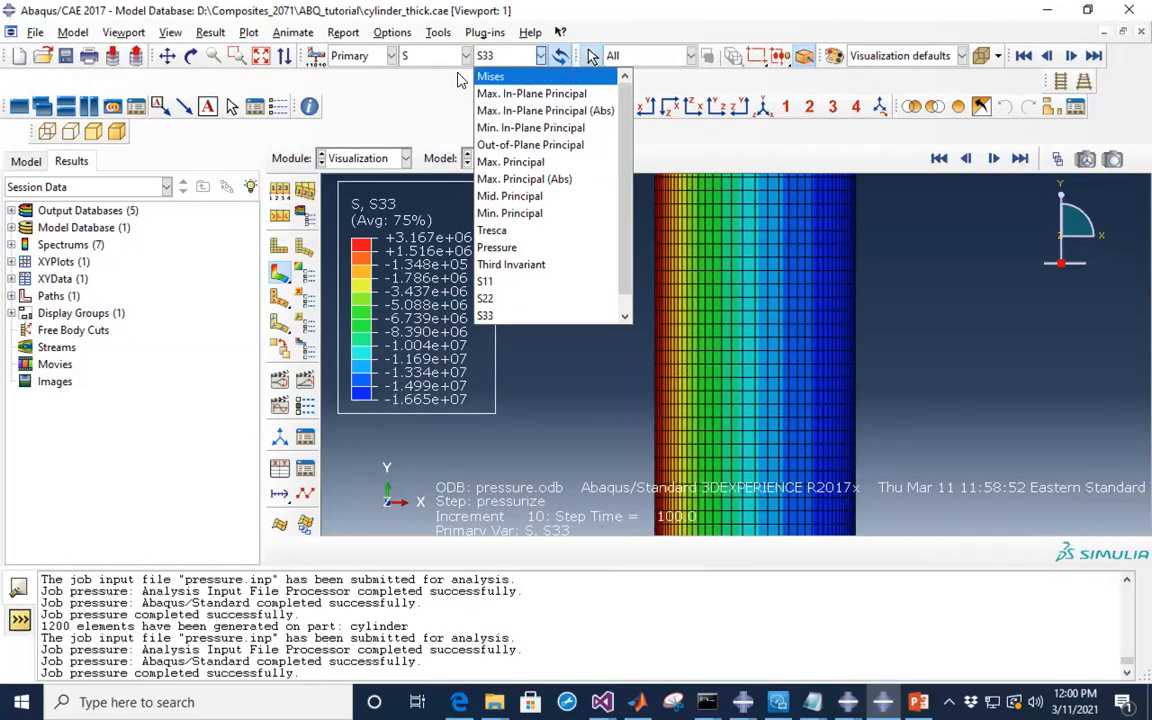
pyautogui.click(488, 78)
pyautogui.scroll(-3, 776, 324)
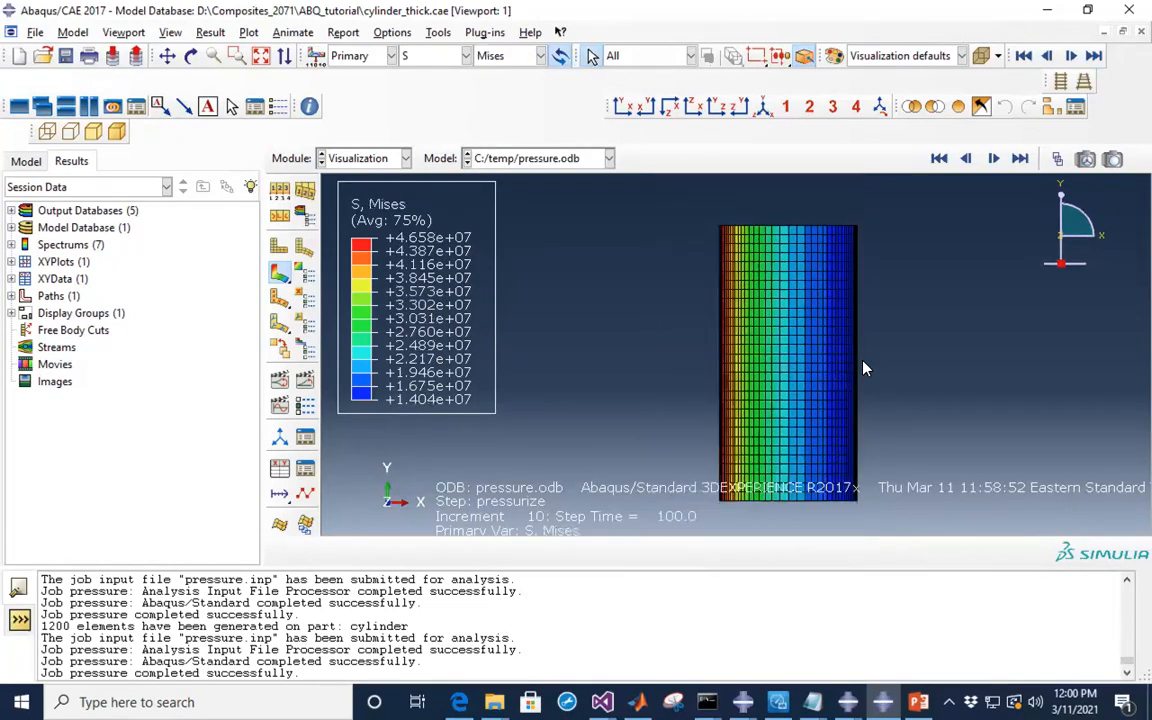
pyautogui.scroll(3, 786, 363)
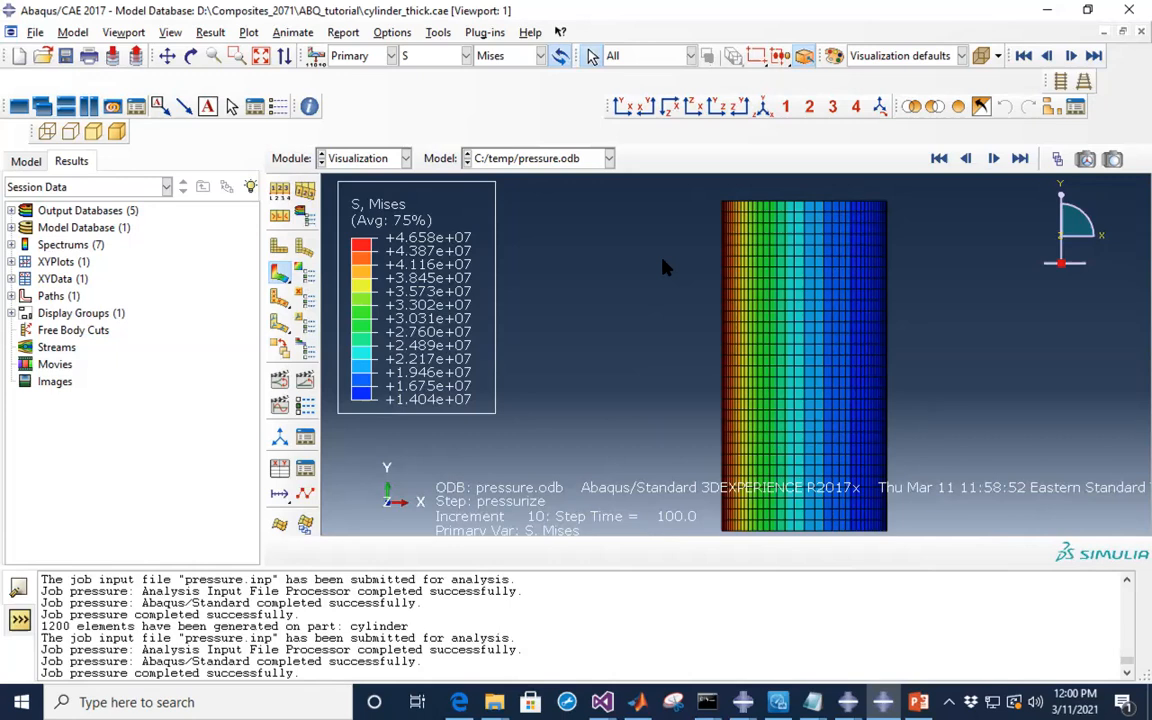
# - In ODB Display Options, enable element sweep from 0 to 360 degrees in 36 segments
pyautogui.click(306, 219)
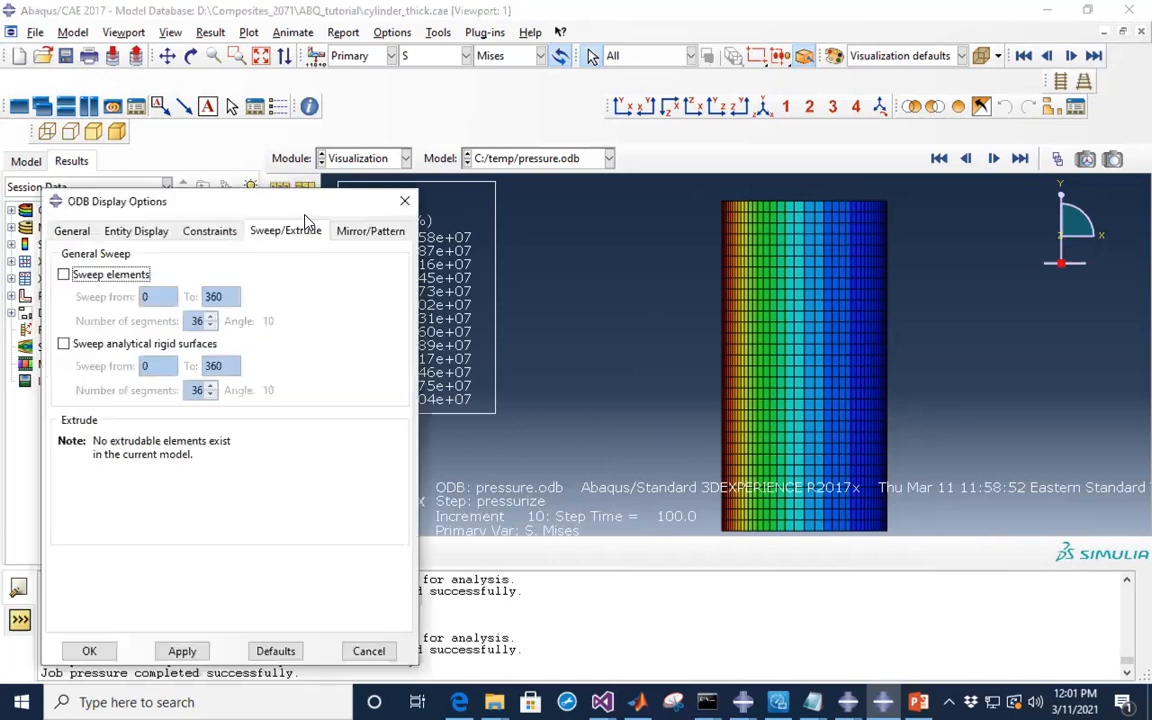
pyautogui.moveTo(274, 193); pyautogui.dragTo(275, 132)
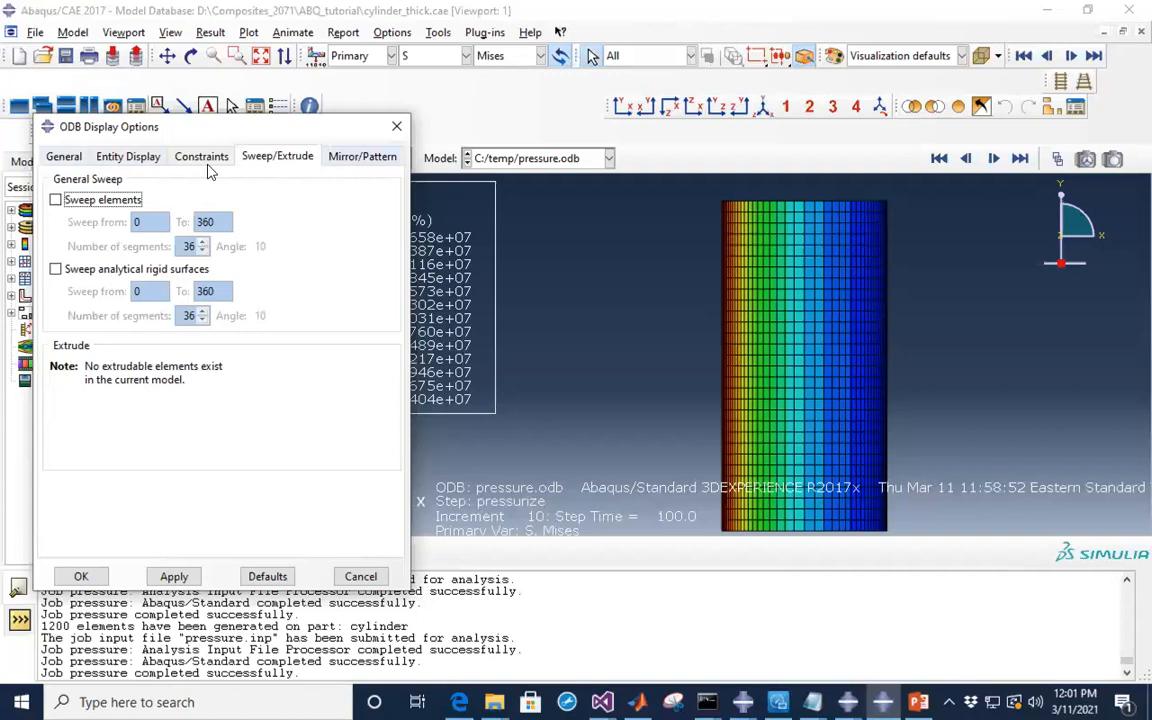
pyautogui.click(62, 160)
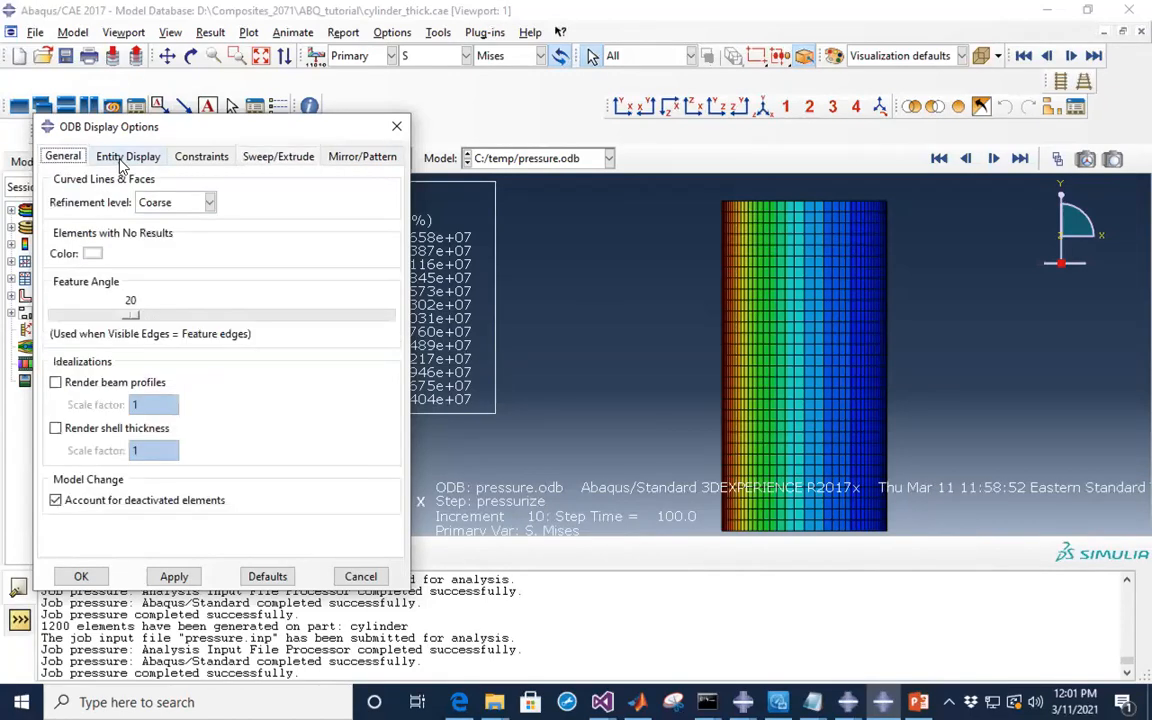
pyautogui.click(110, 157)
pyautogui.click(202, 160)
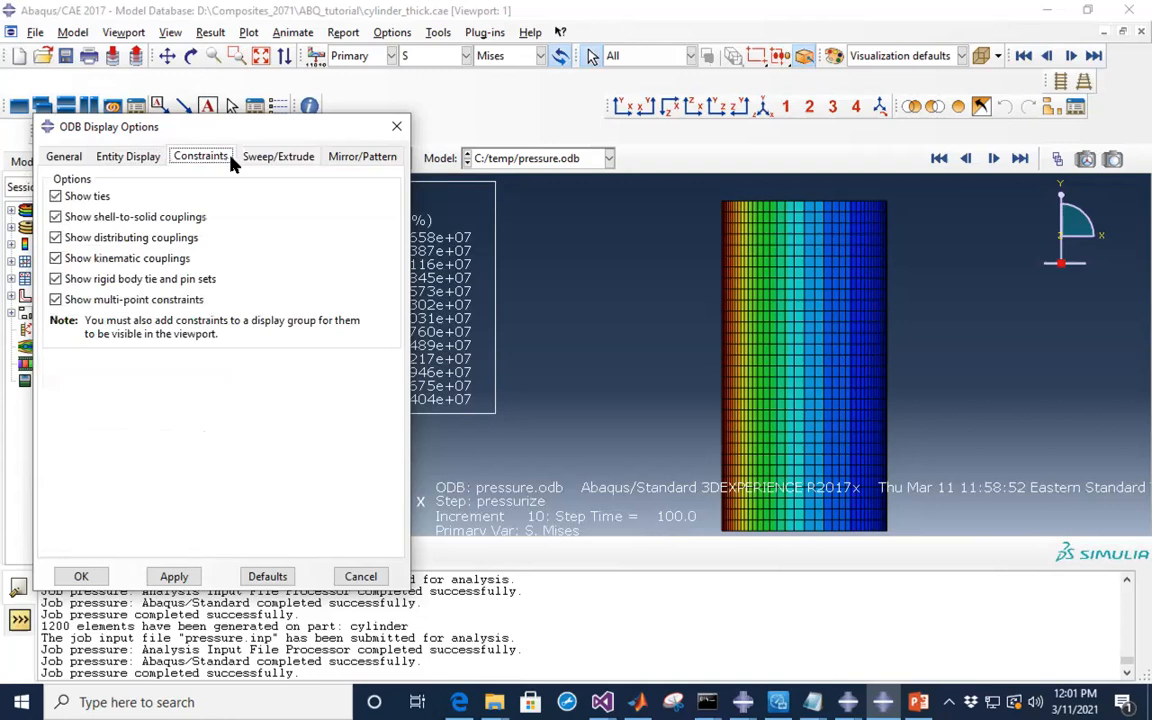
pyautogui.click(350, 158)
pyautogui.click(283, 160)
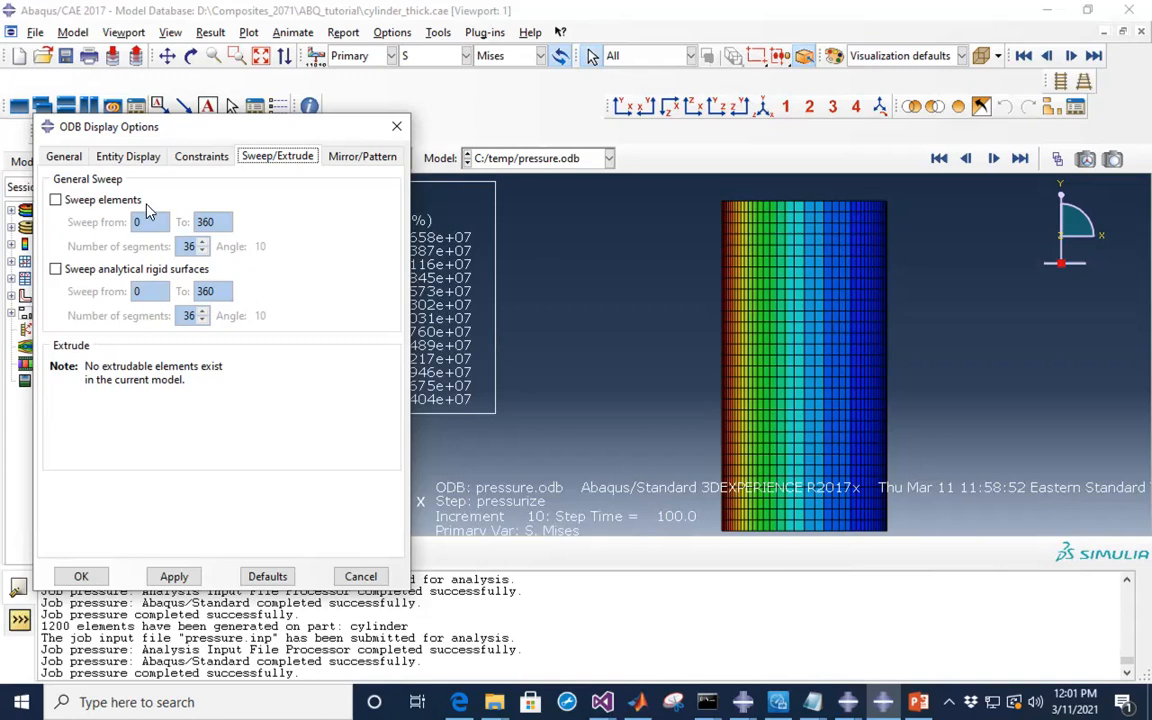
pyautogui.click(56, 201)
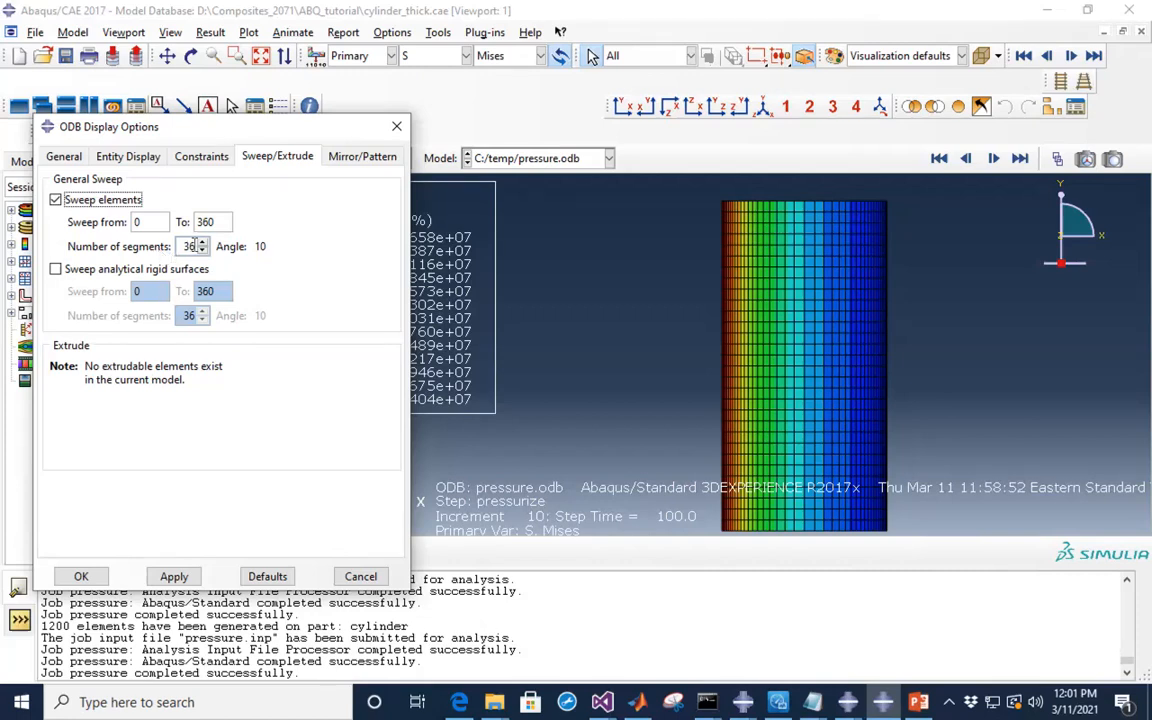
pyautogui.doubleClick(193, 246)
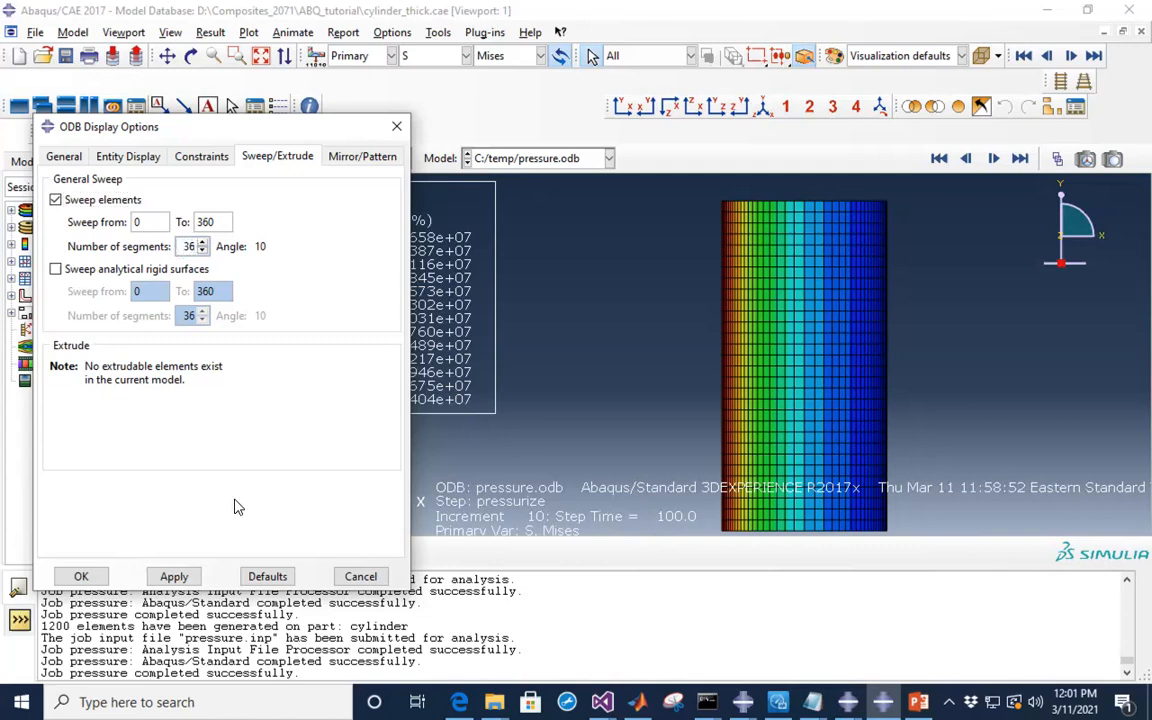
pyautogui.click(81, 577)
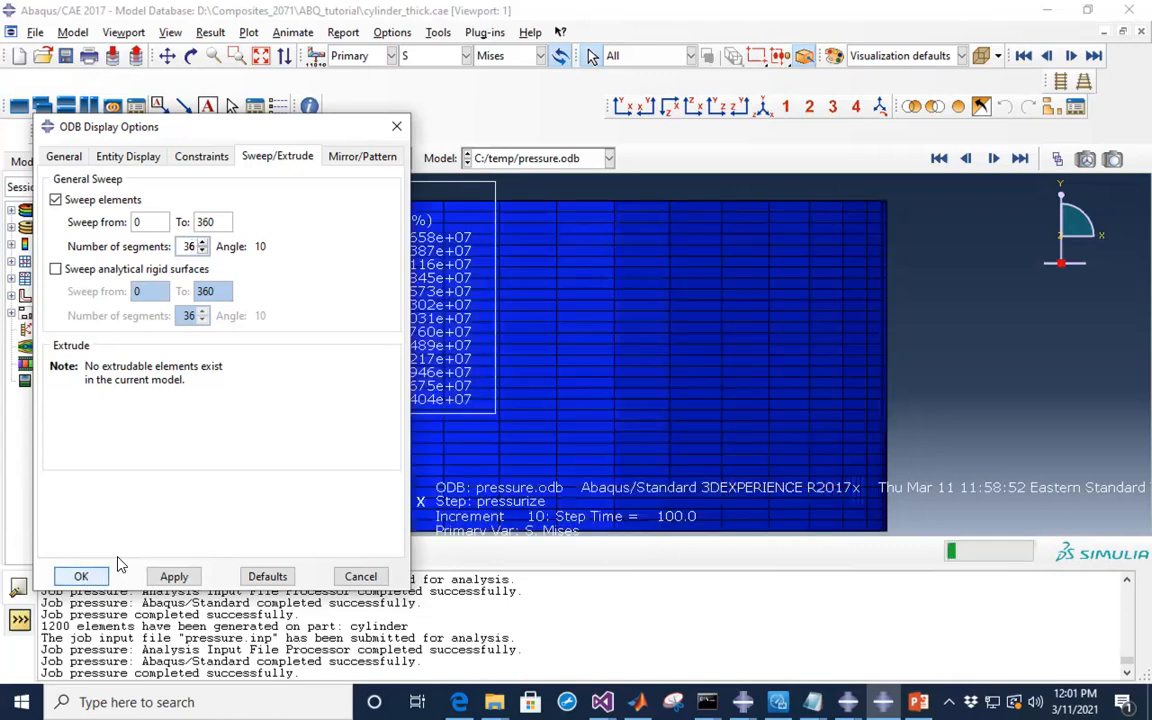
# - Orbit and zoom the swept ring into an oblique 3D view showing high Mises stress at the bore
pyautogui.scroll(-3, 1031, 287)
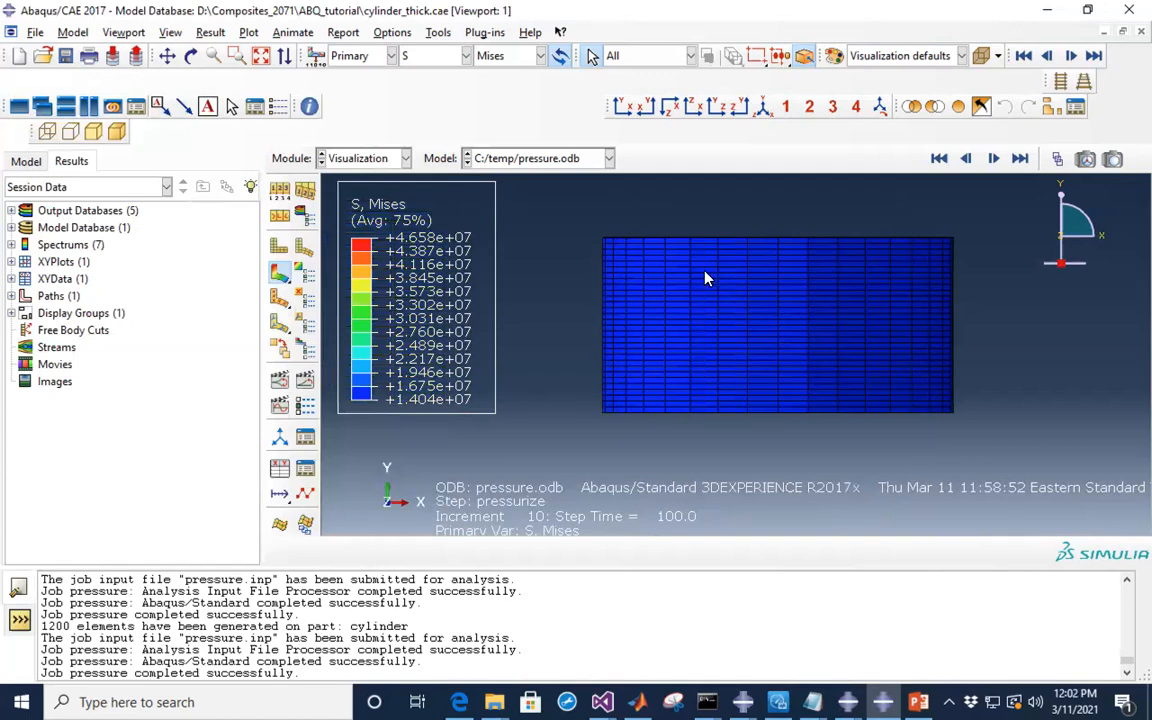
pyautogui.click(193, 63)
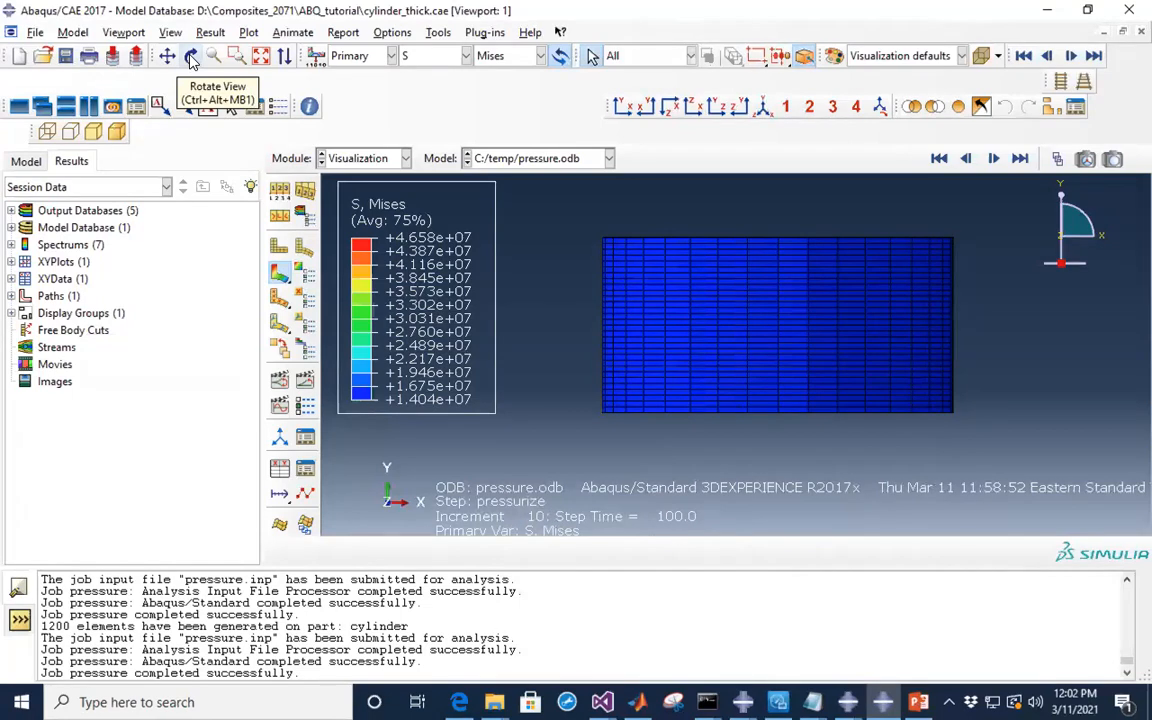
pyautogui.click(192, 58)
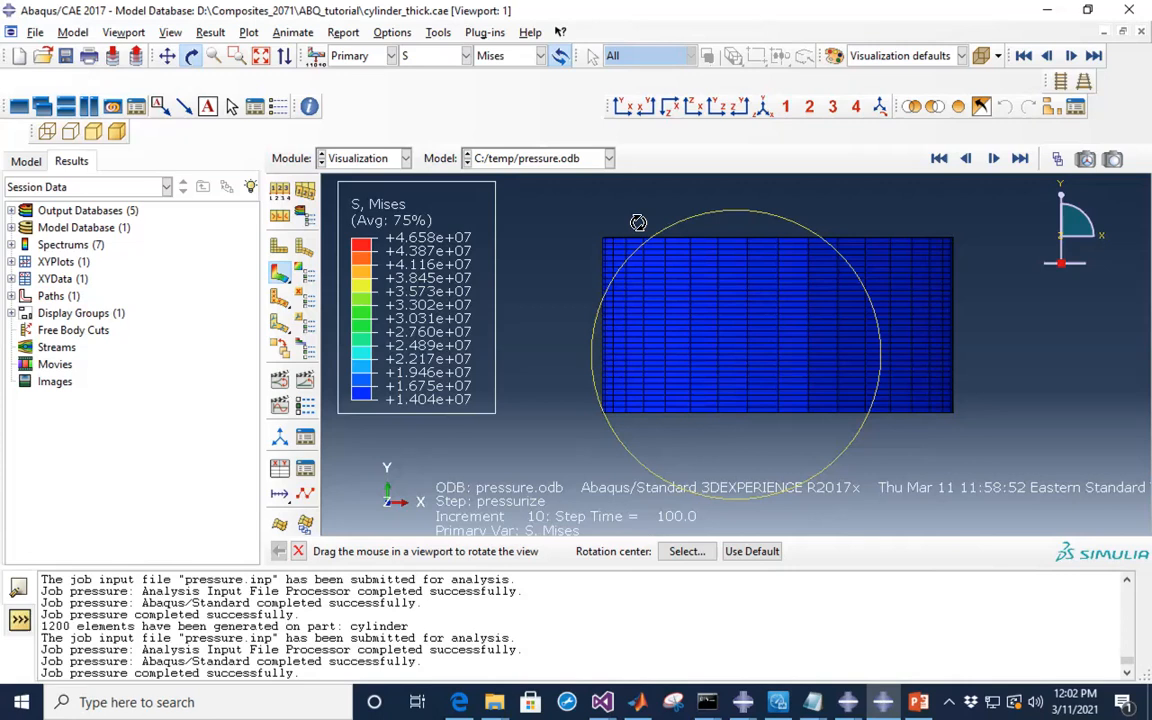
pyautogui.moveTo(663, 239); pyautogui.dragTo(655, 273)
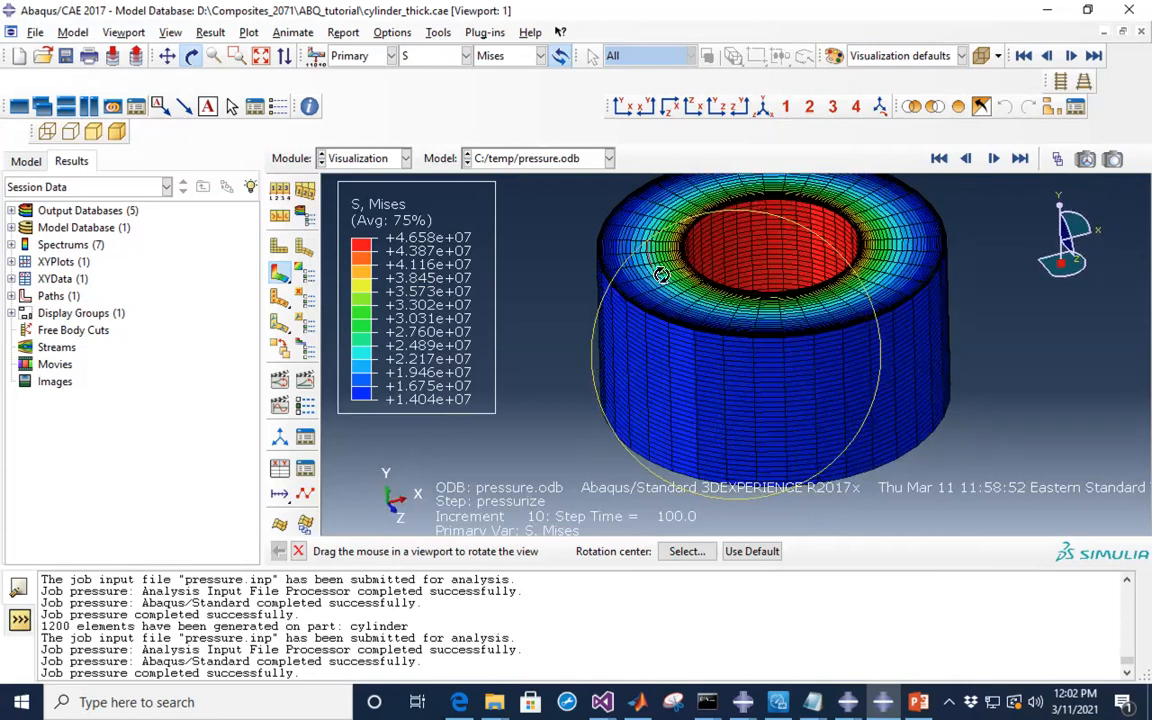
pyautogui.scroll(5, 954, 406)
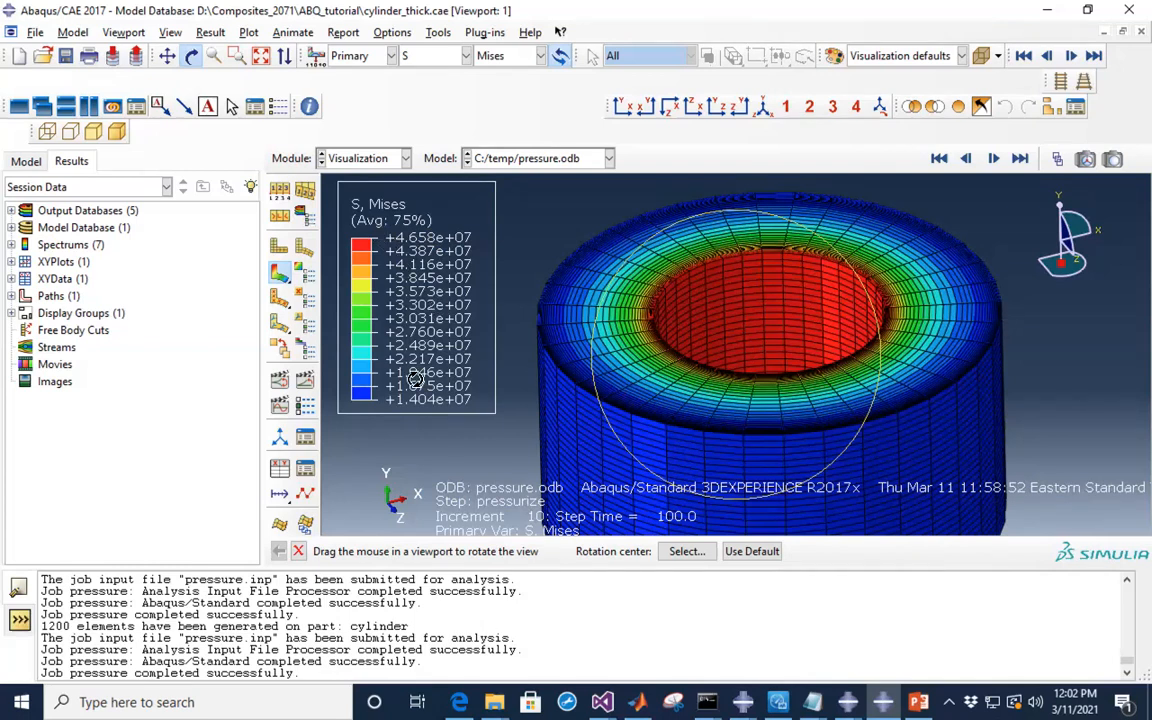
pyautogui.moveTo(830, 275); pyautogui.dragTo(850, 215)
pyautogui.scroll(-8, 850, 215)
pyautogui.scroll(3, 850, 215)
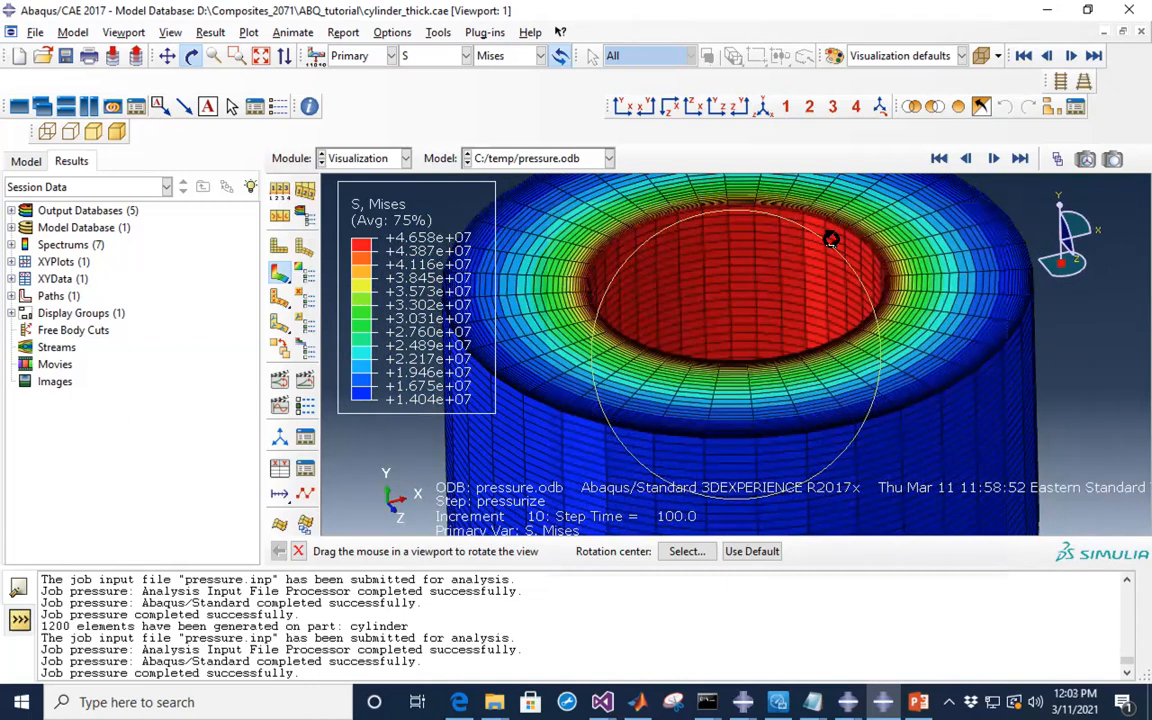
pyautogui.scroll(3, 849, 255)
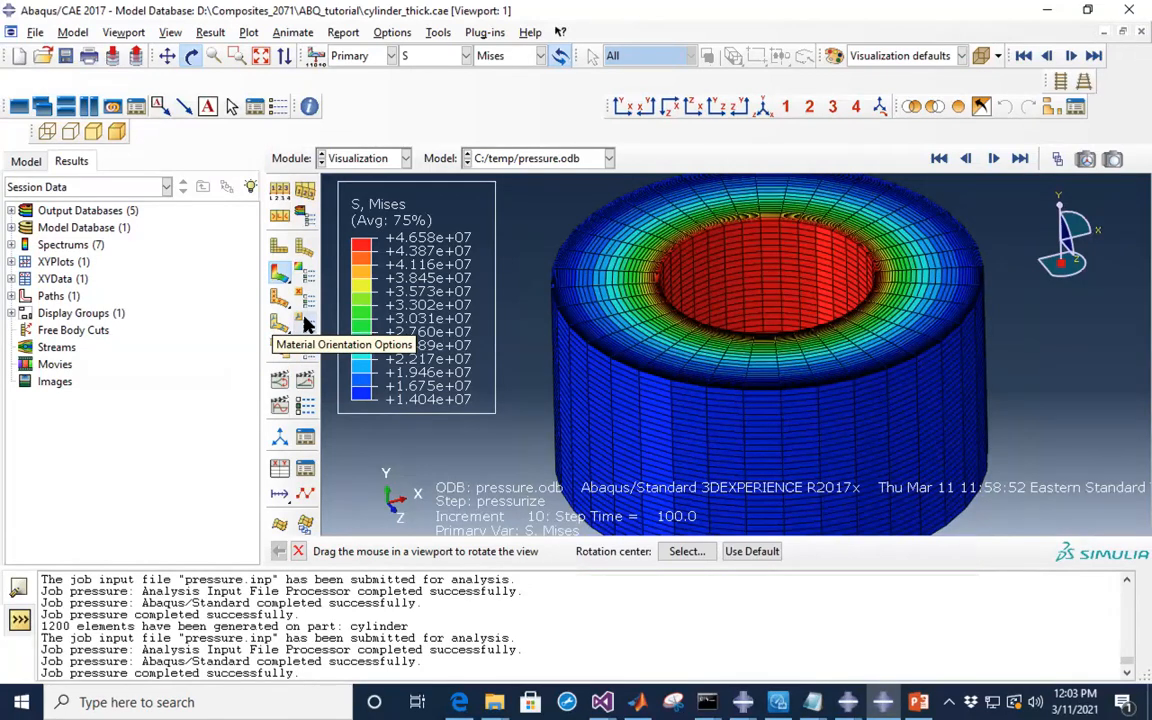
# - Turn off element sweep to restore the flat axisymmetric section
pyautogui.click(308, 220)
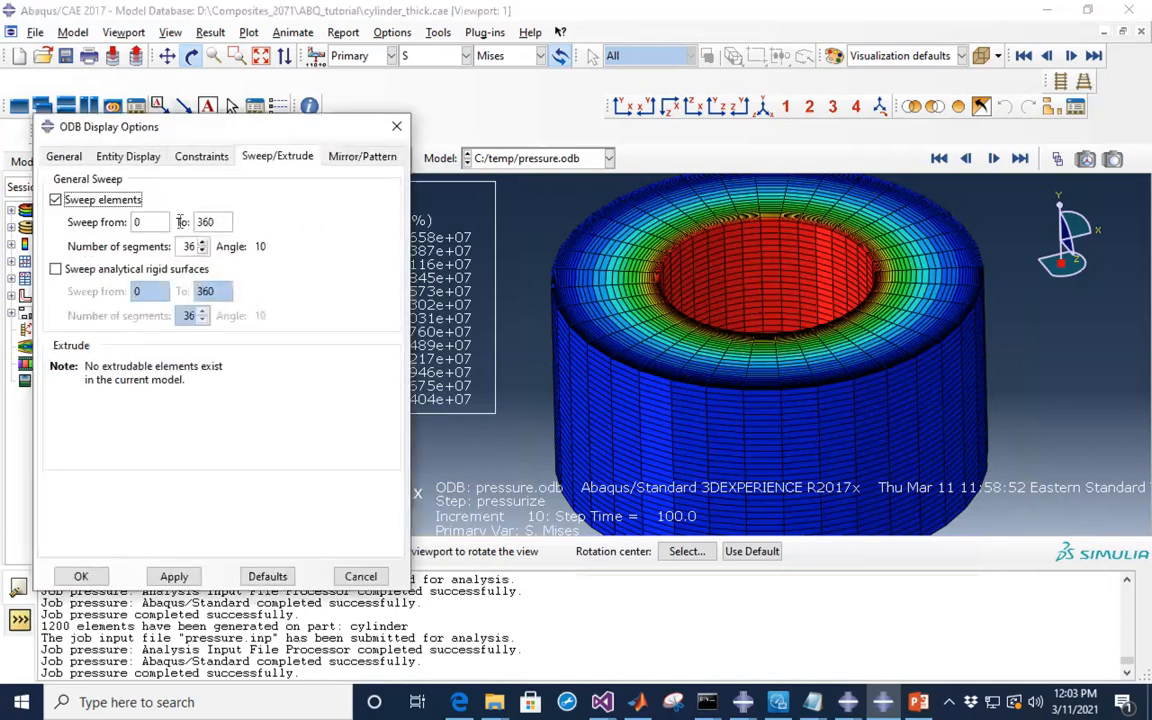
pyautogui.click(122, 203)
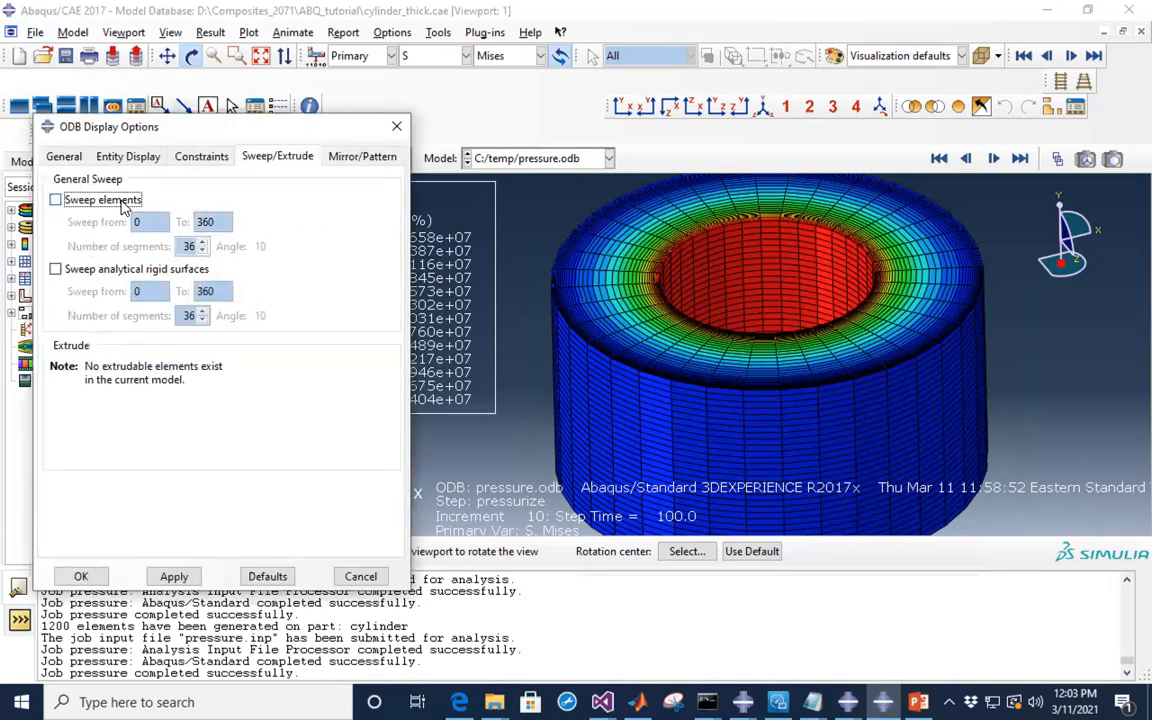
pyautogui.click(170, 577)
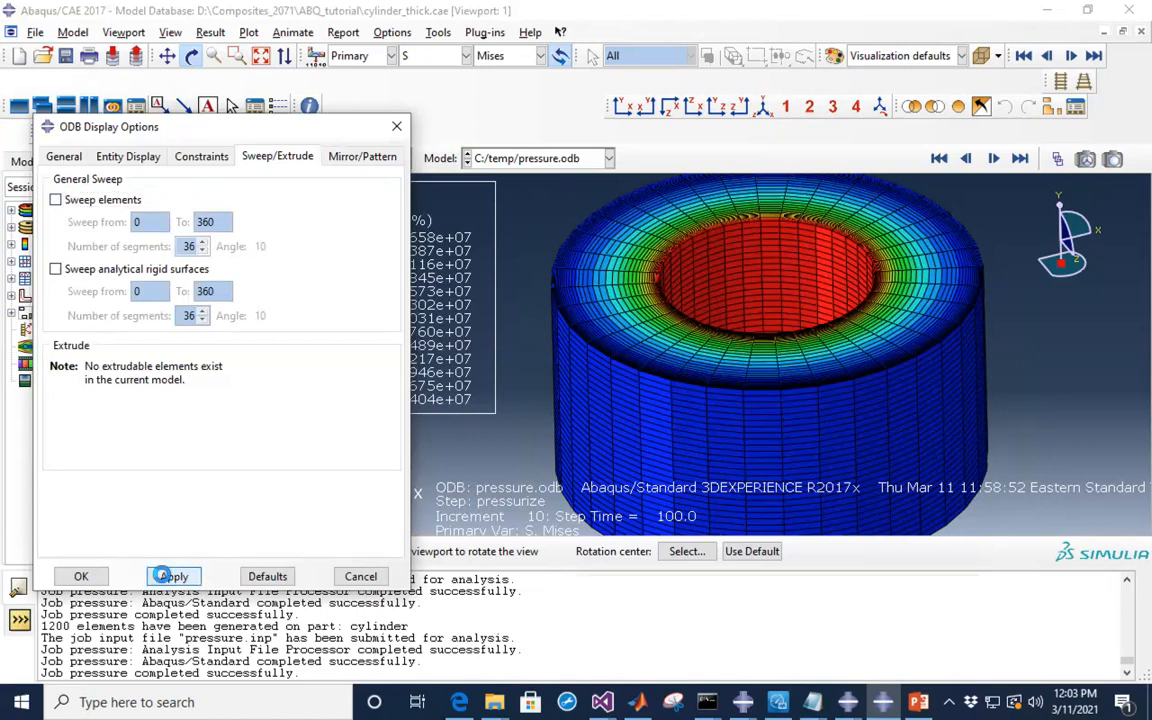
pyautogui.click(81, 577)
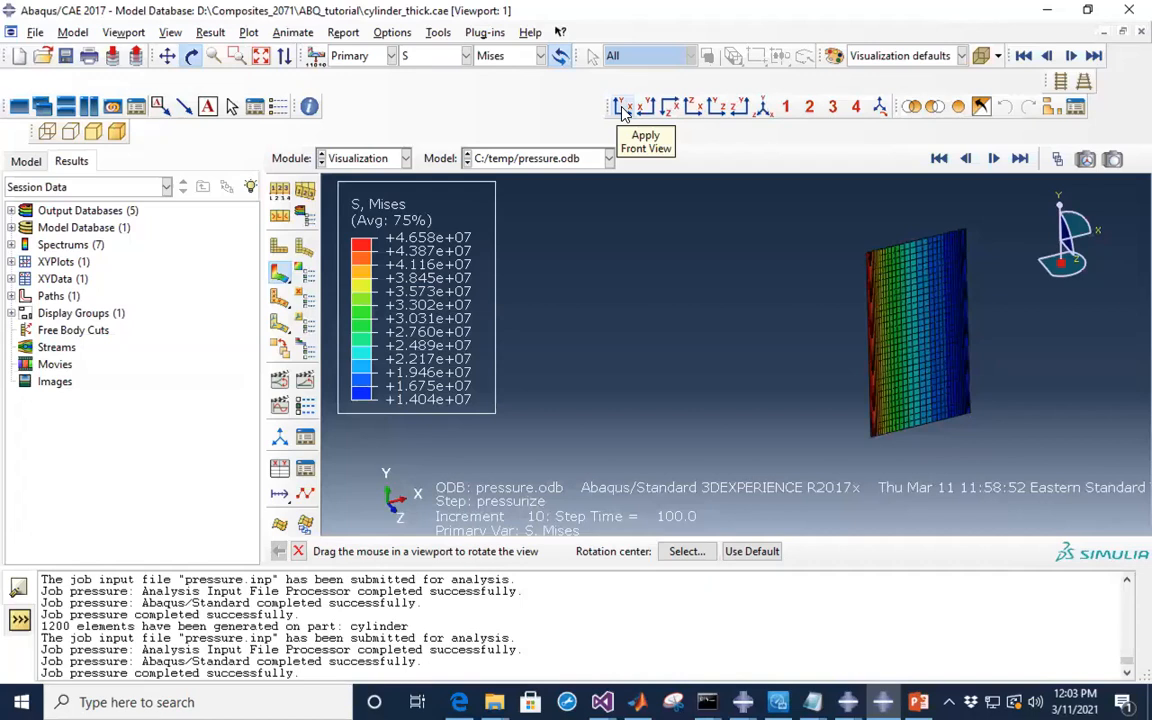
# - Return the model to front view and show slide 3, Problem set-up, in PowerPoint
pyautogui.click(621, 109)
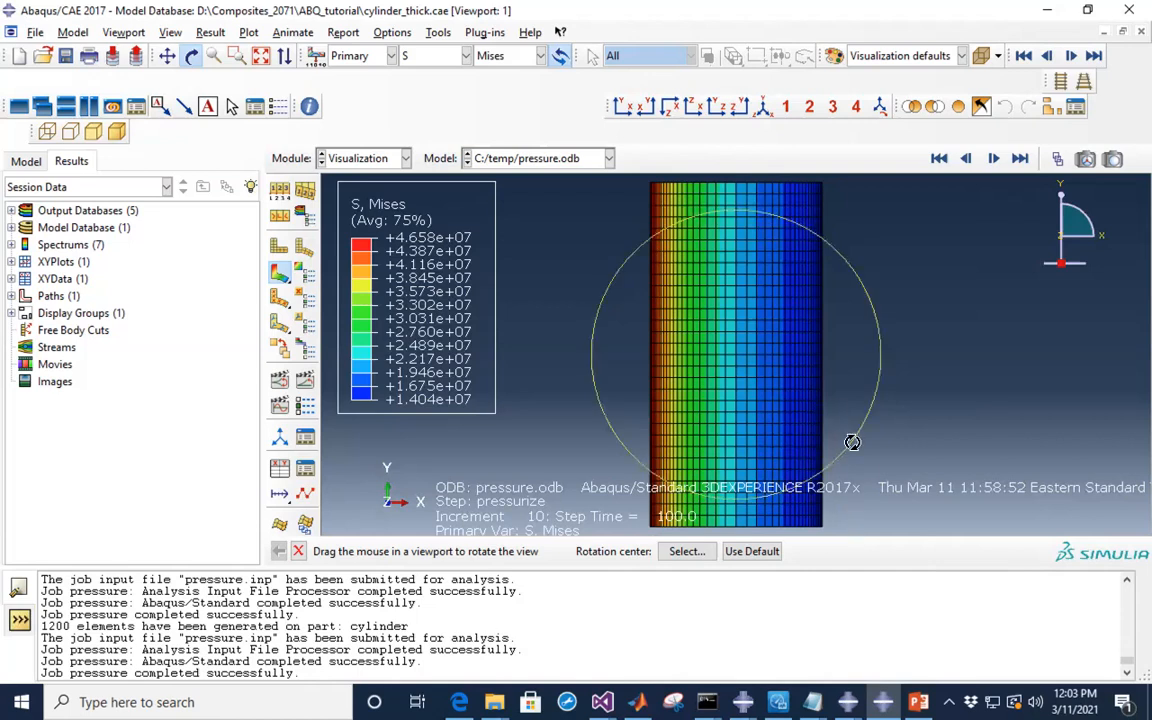
pyautogui.click(918, 702)
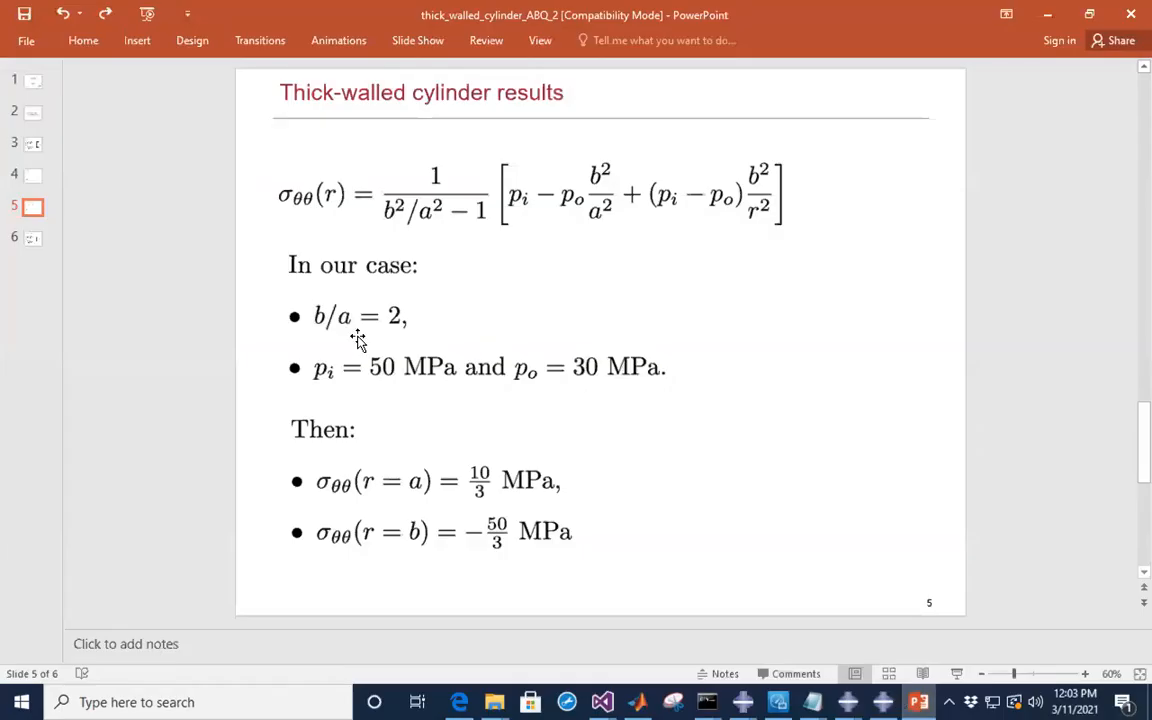
pyautogui.click(34, 141)
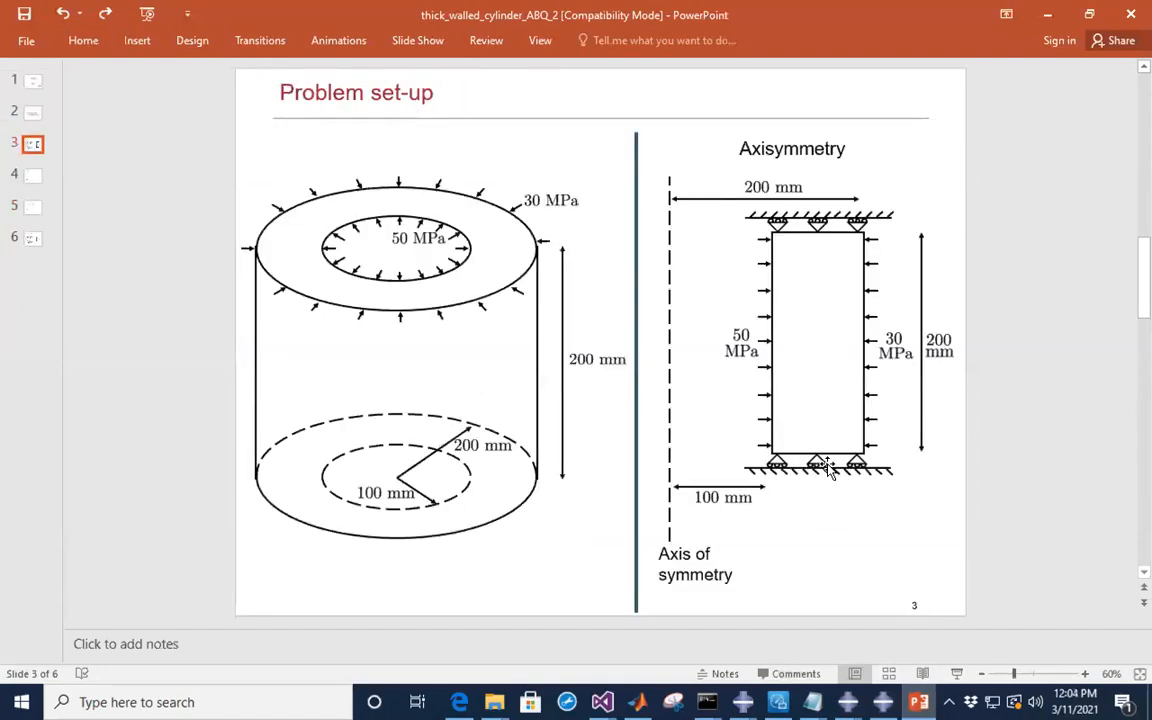
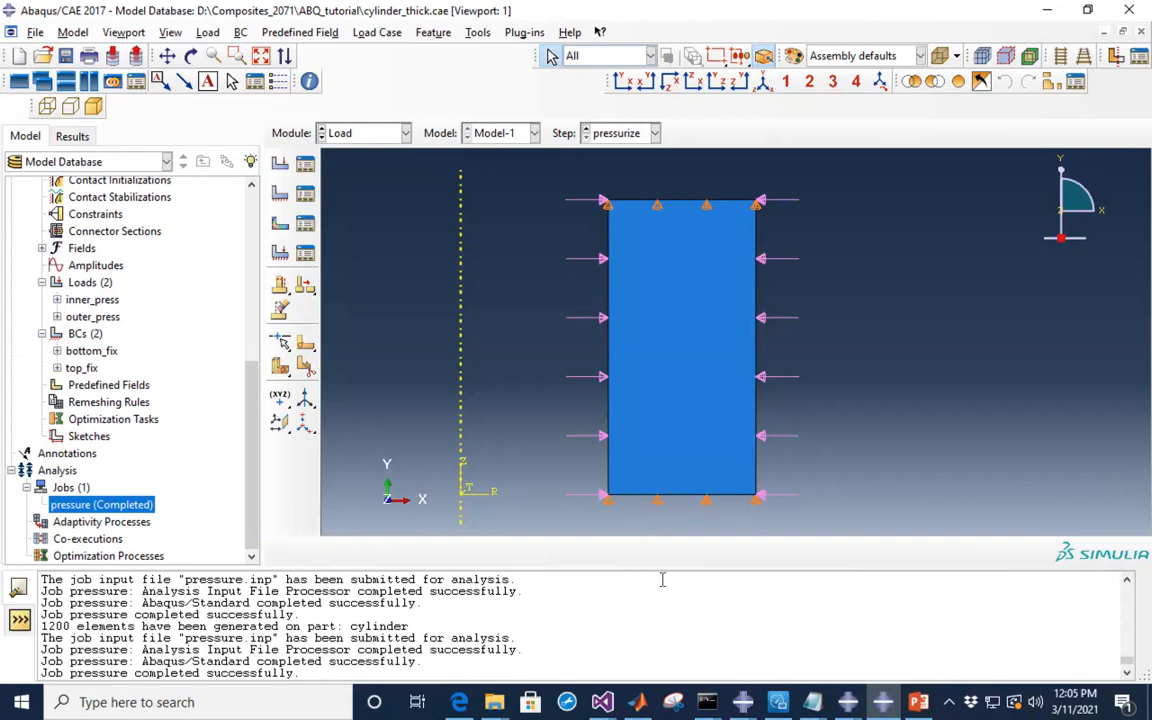
# - Select the cylinder near its top edge
pyautogui.click(742, 222)
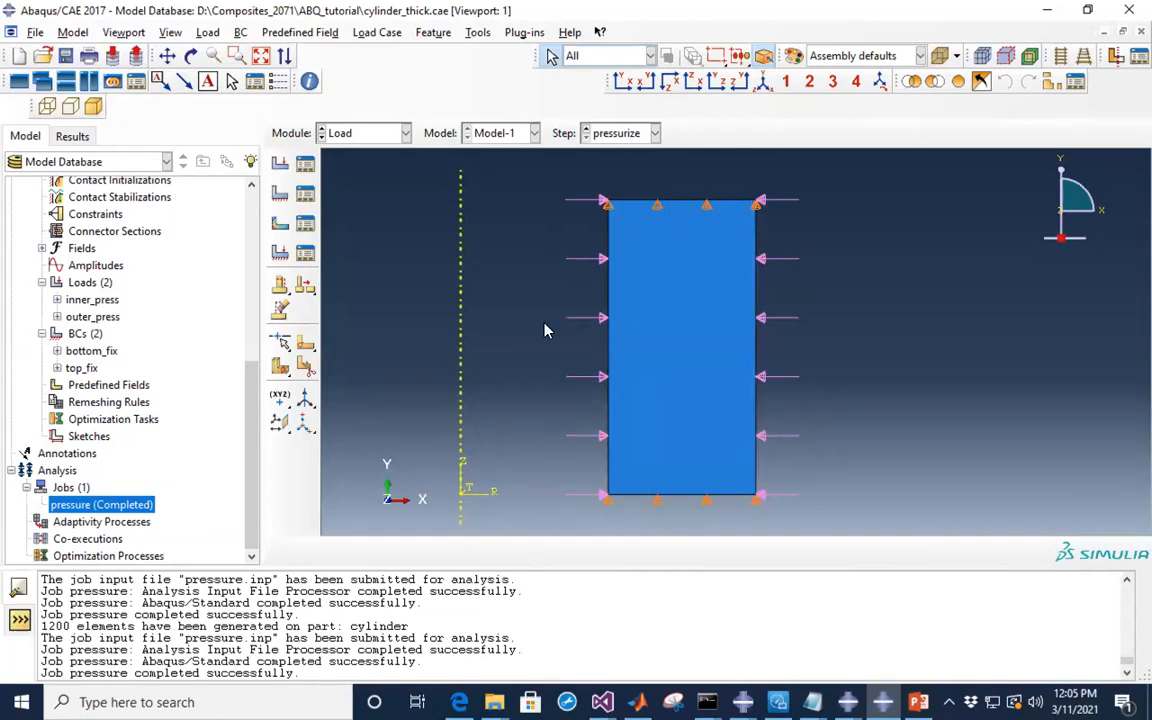
# - Suppress top_fix under BCs in the model tree, leaving bottom_fix as the only end constraint
pyautogui.rightClick(84, 368)
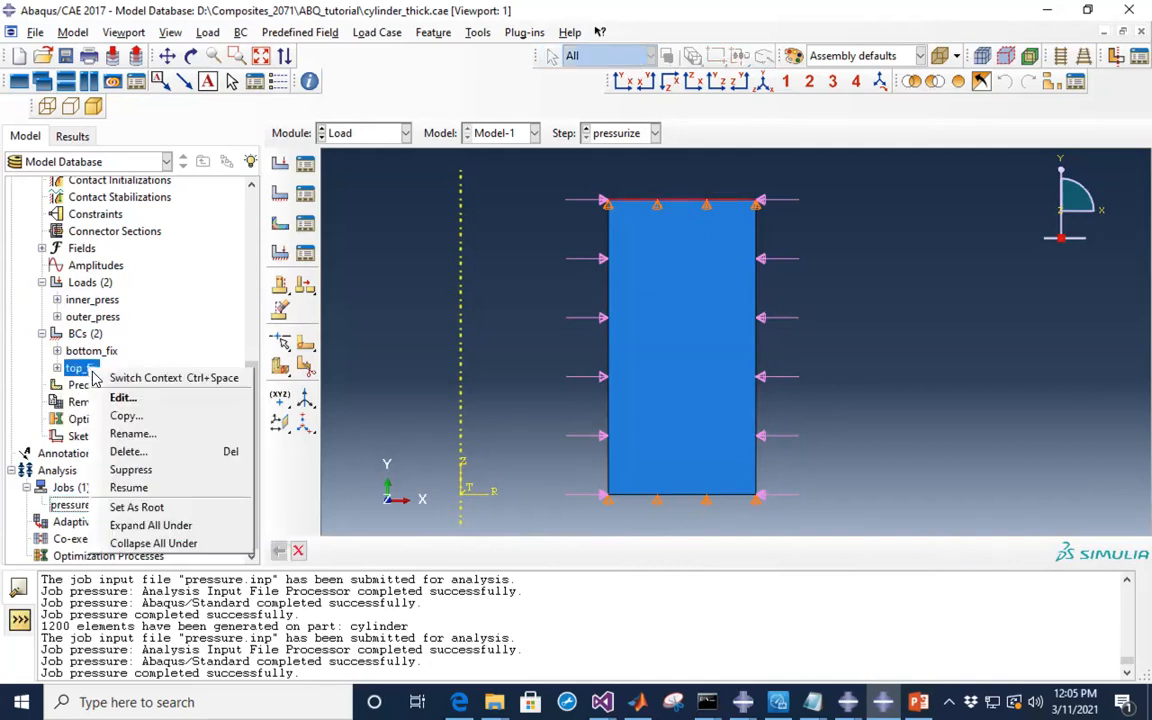
pyautogui.click(140, 472)
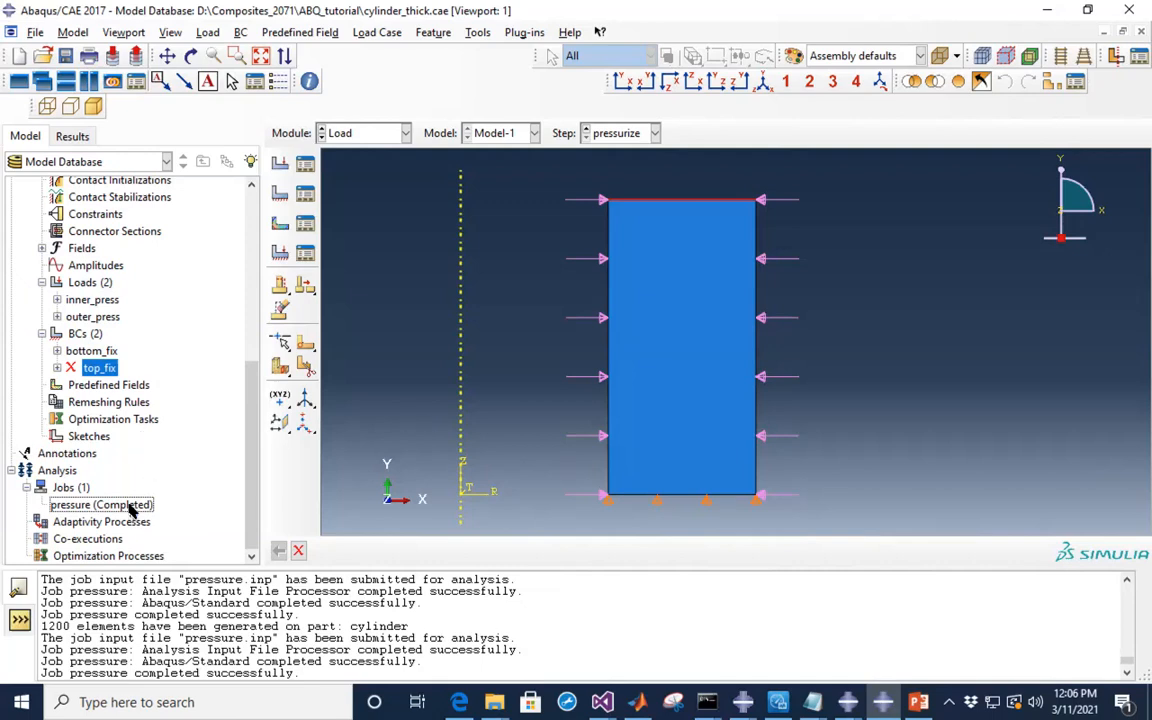
# - In the Job module, resubmit job 'pressure' from the Job Manager, overwriting the existing files
pyautogui.click(367, 133)
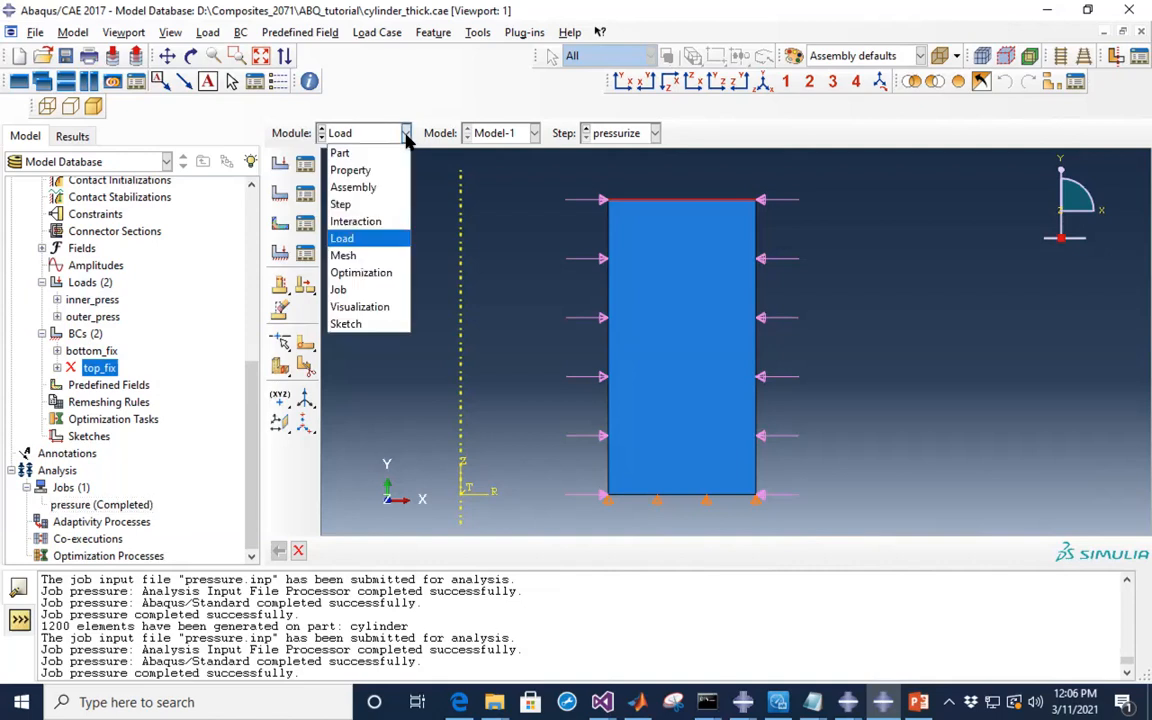
pyautogui.click(342, 290)
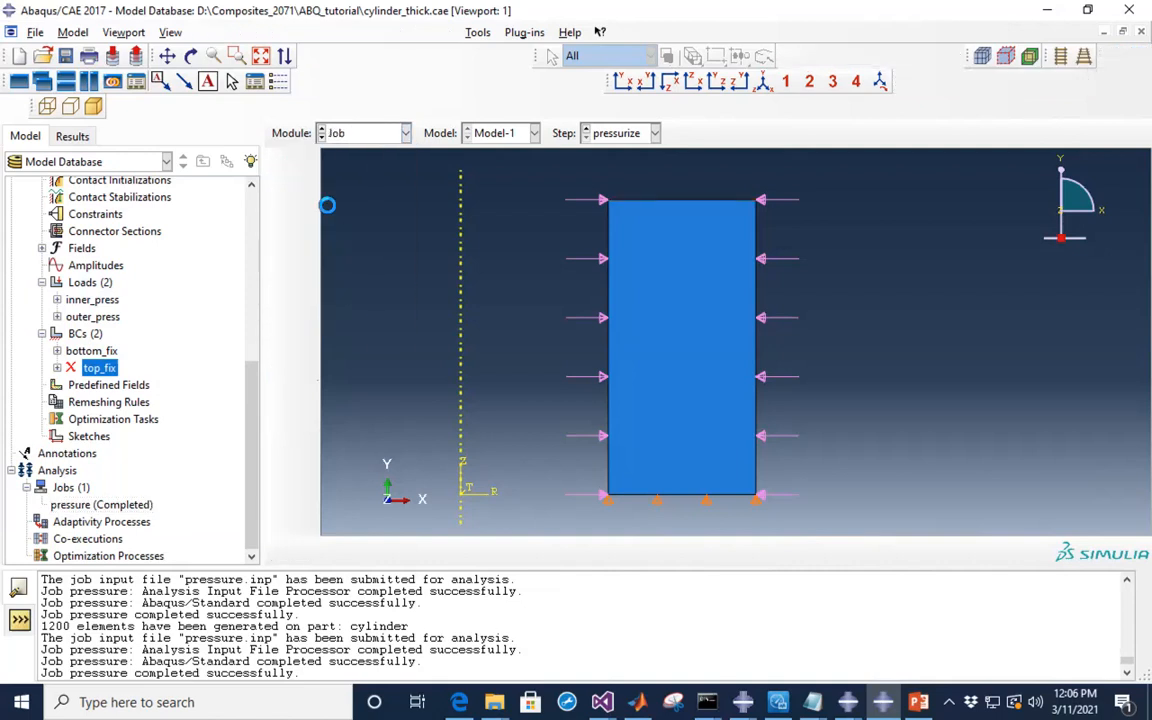
pyautogui.click(294, 185)
pyautogui.moveTo(437, 122); pyautogui.dragTo(395, 120)
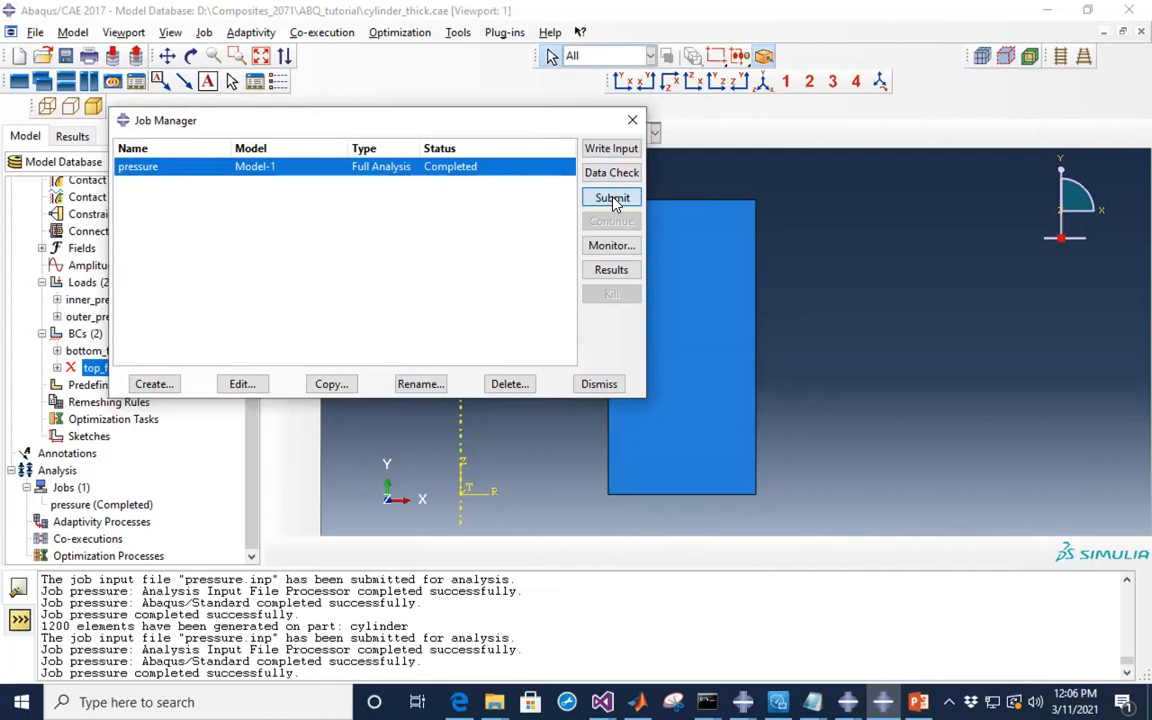
pyautogui.click(612, 198)
pyautogui.click(640, 415)
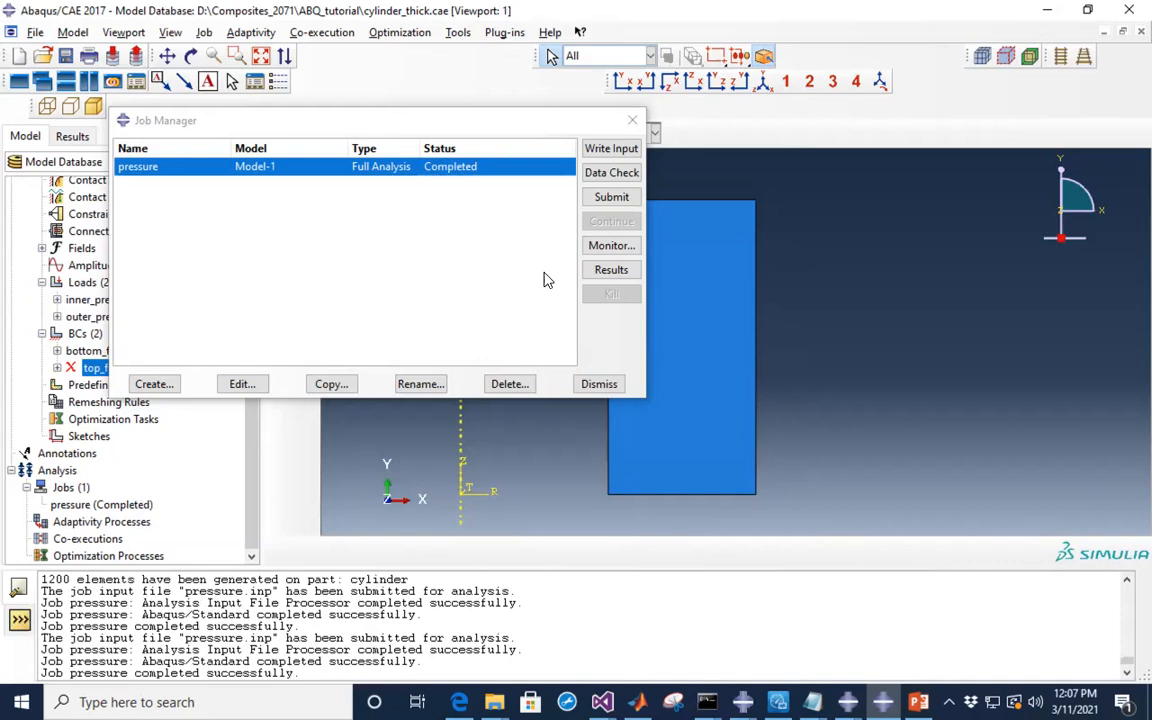
# - Open the pressure job results and plot S22 stress contours on the deformed cylinder
pyautogui.click(611, 271)
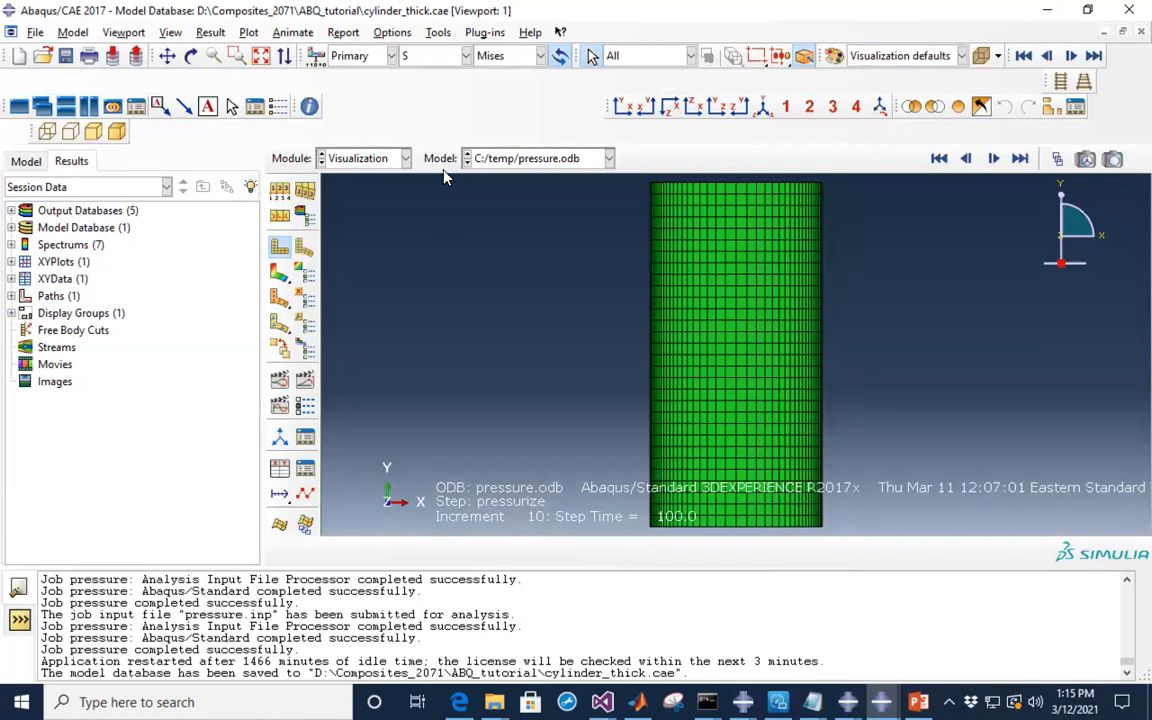
pyautogui.click(280, 275)
pyautogui.click(540, 56)
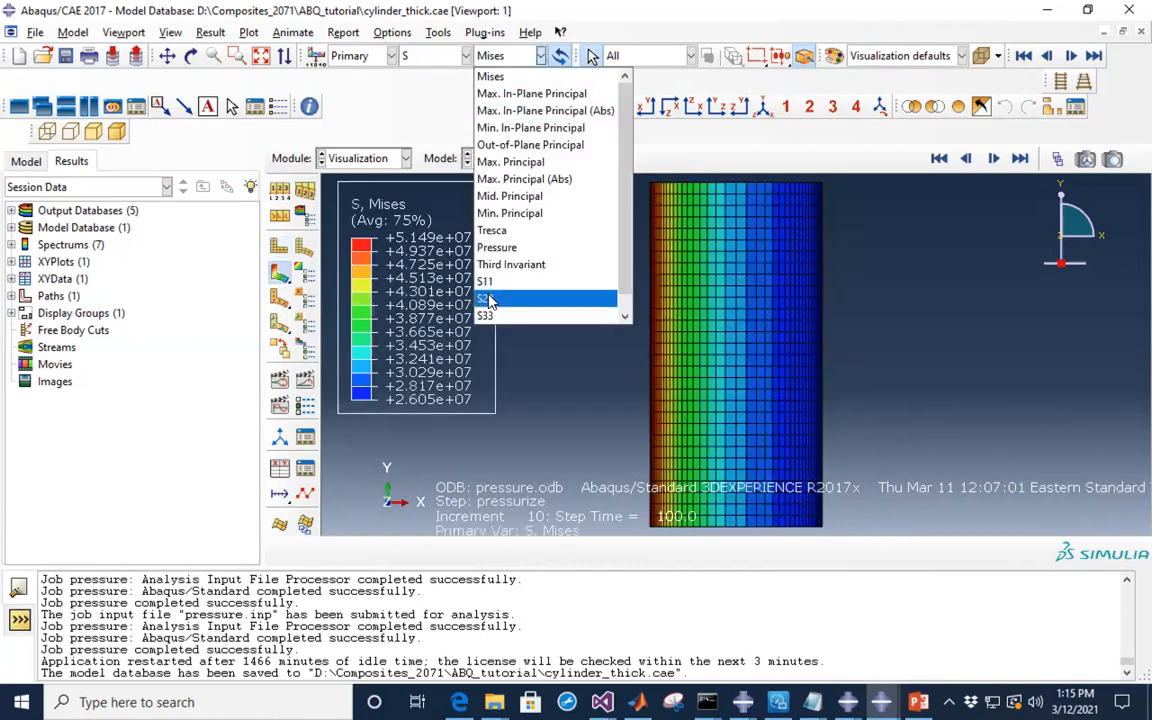
pyautogui.click(489, 300)
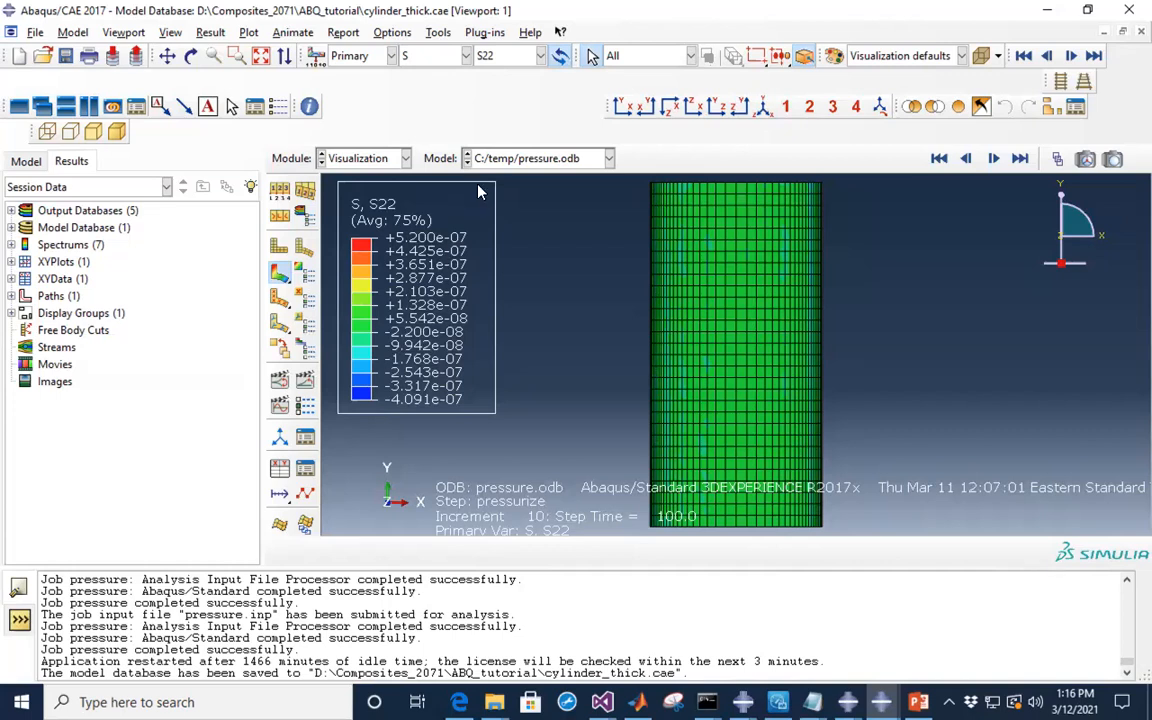
# - Switch the contour to strain E, component E22, showing a uniform +7.700e-05
pyautogui.click(466, 56)
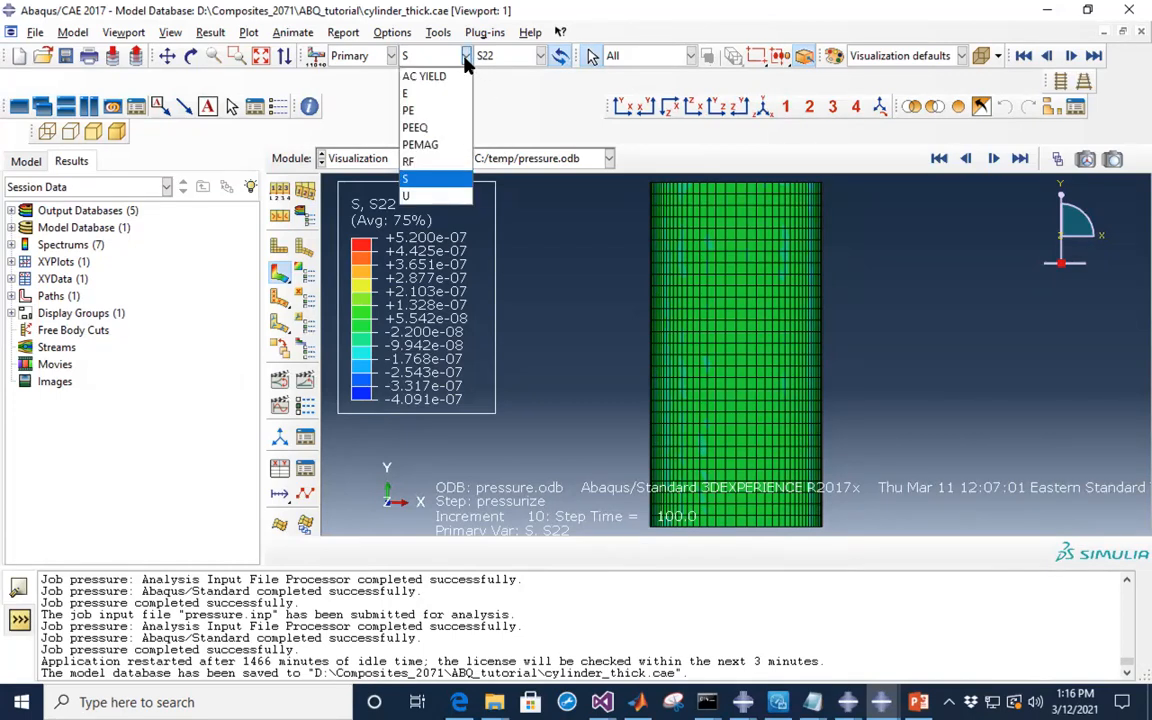
pyautogui.click(408, 95)
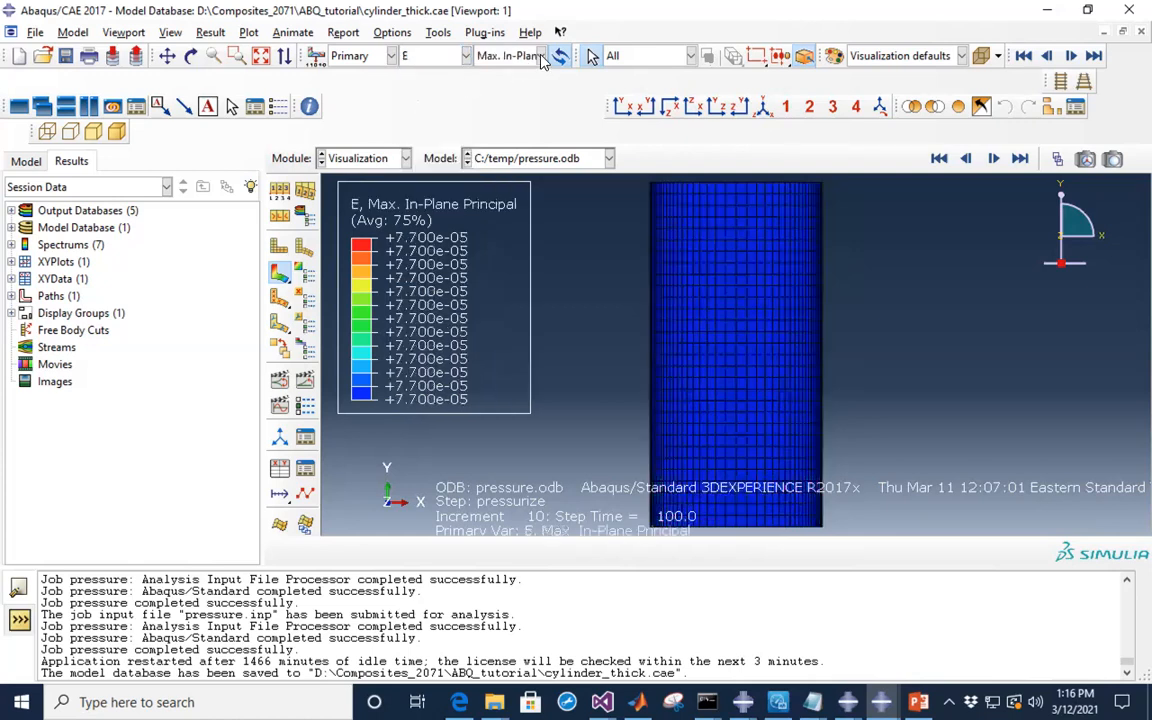
pyautogui.click(541, 56)
pyautogui.click(495, 230)
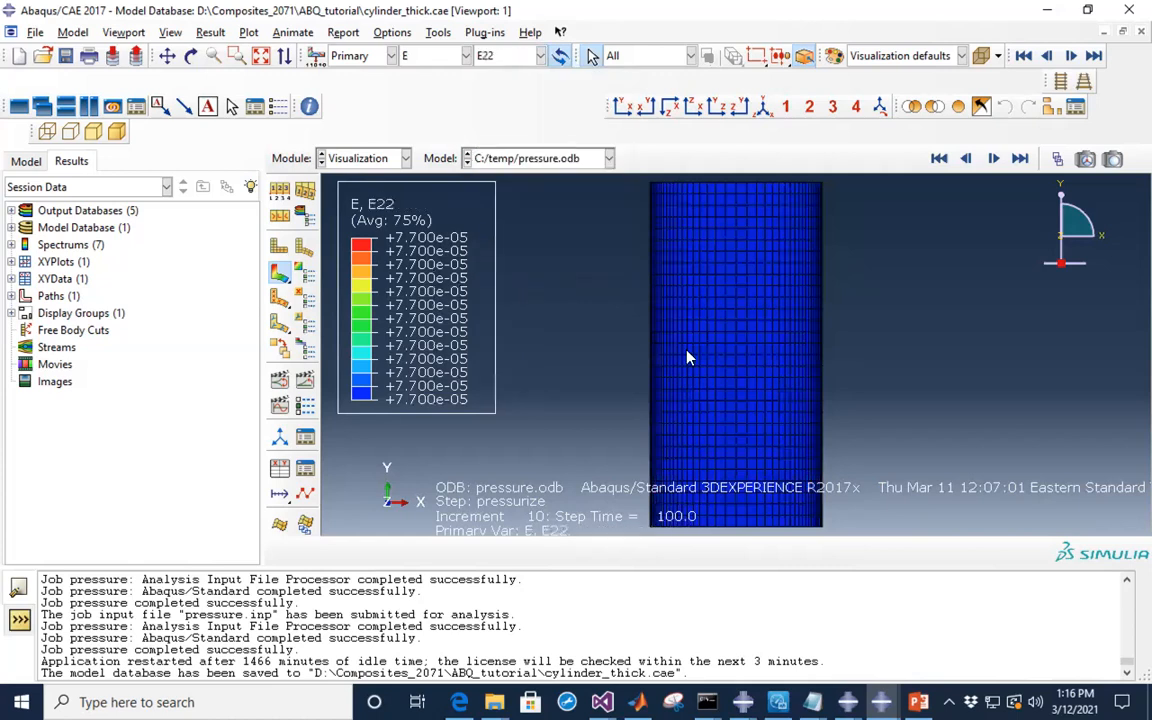